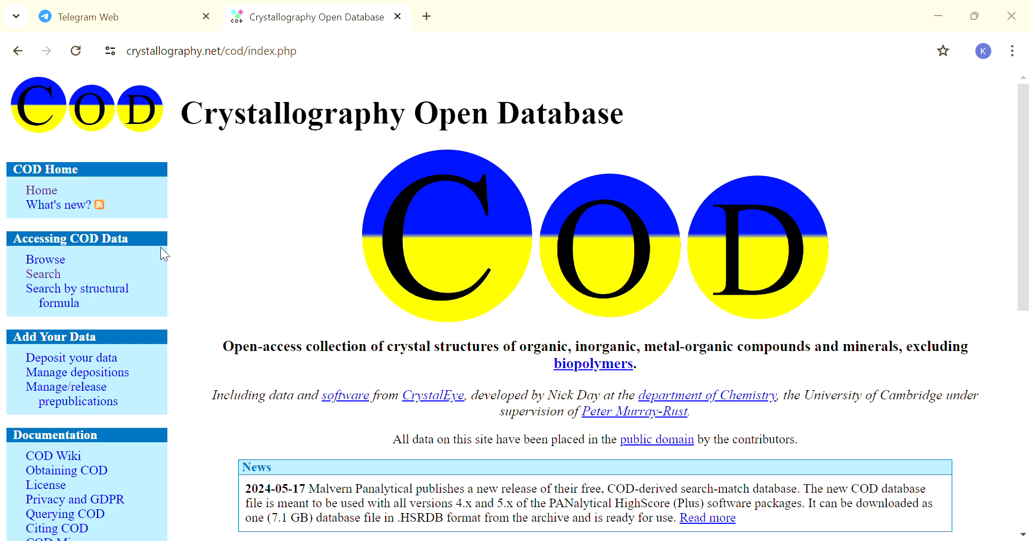
Step: Open the database's search form and run a text search for "ethane"
left_click(60, 276)
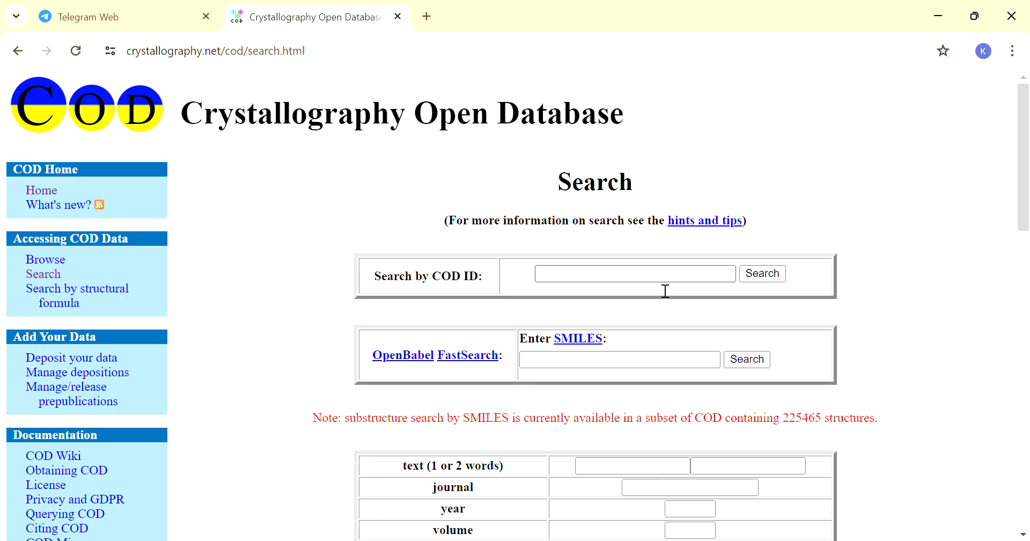
scroll(660, 317, "down", 4)
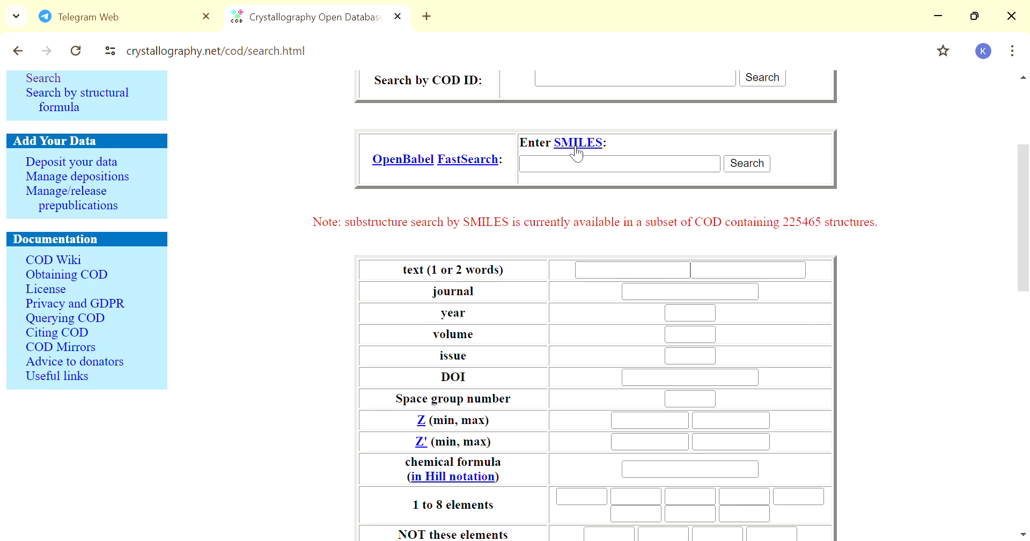
scroll(642, 289, "down", 1)
scroll(633, 283, "down", 1)
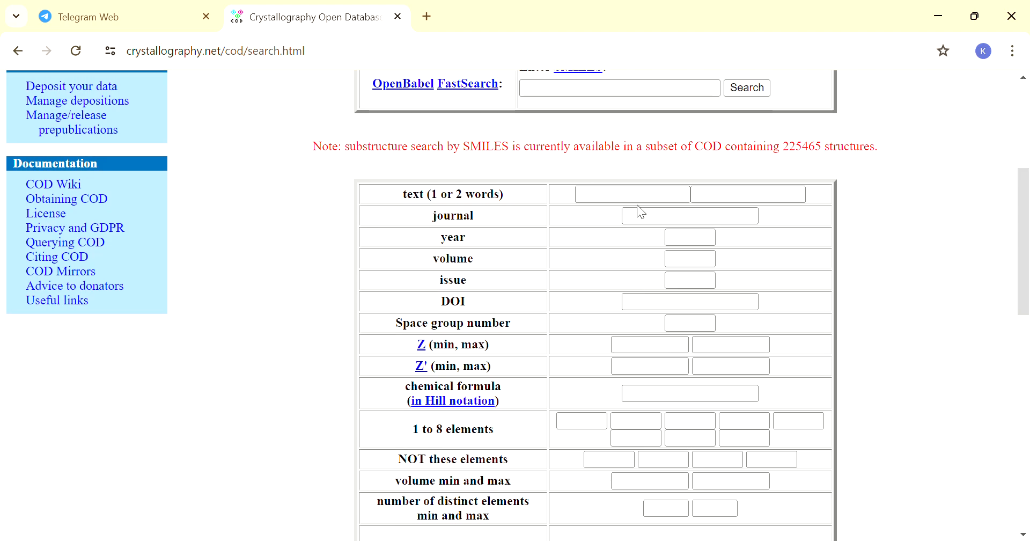
left_click(644, 199)
type("ethana")
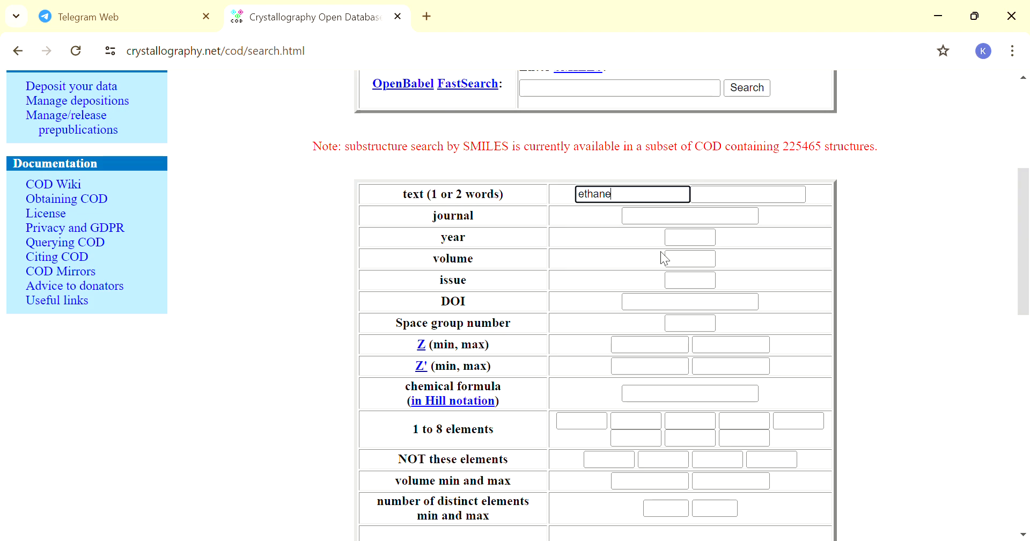
scroll(661, 251, "down", 7)
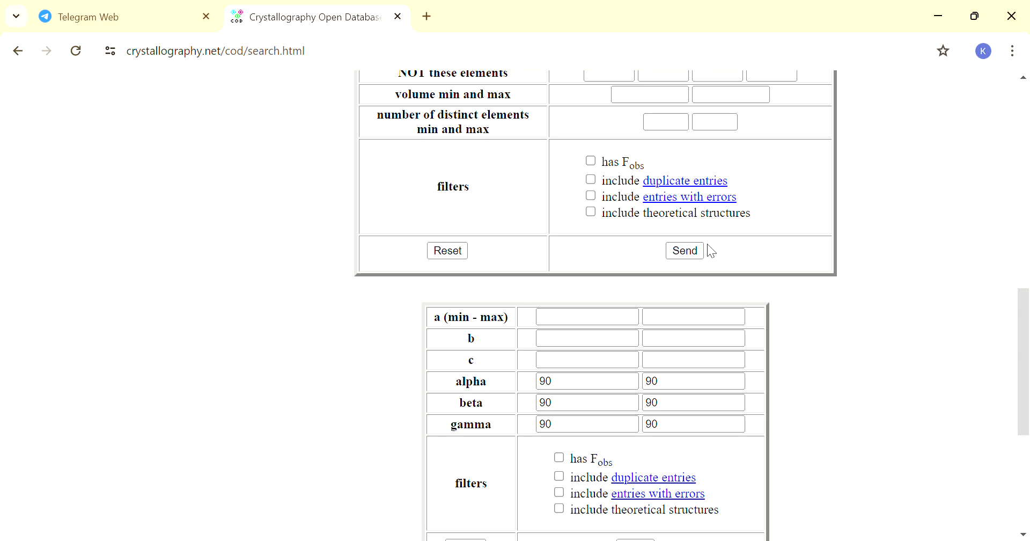
left_click(694, 249)
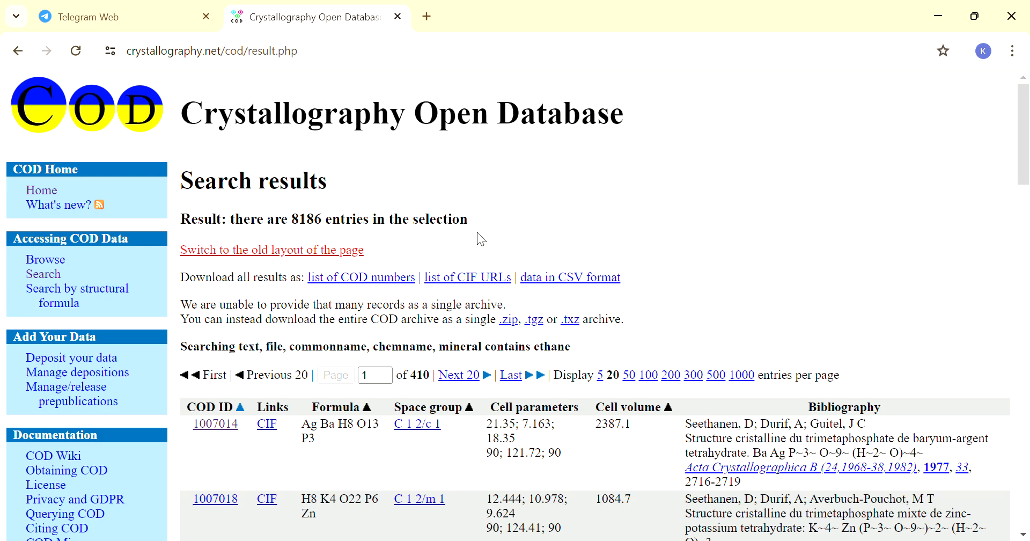
Step: Browse the ethane search results and open the information card for entry 1007014
scroll(482, 239, "down", 2)
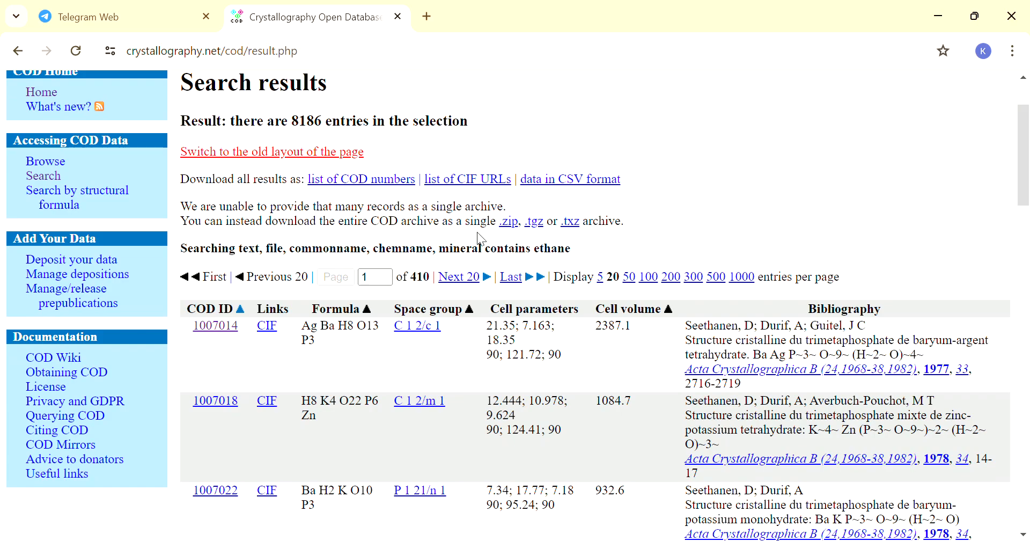
scroll(481, 239, "down", 1)
scroll(482, 238, "up", 1)
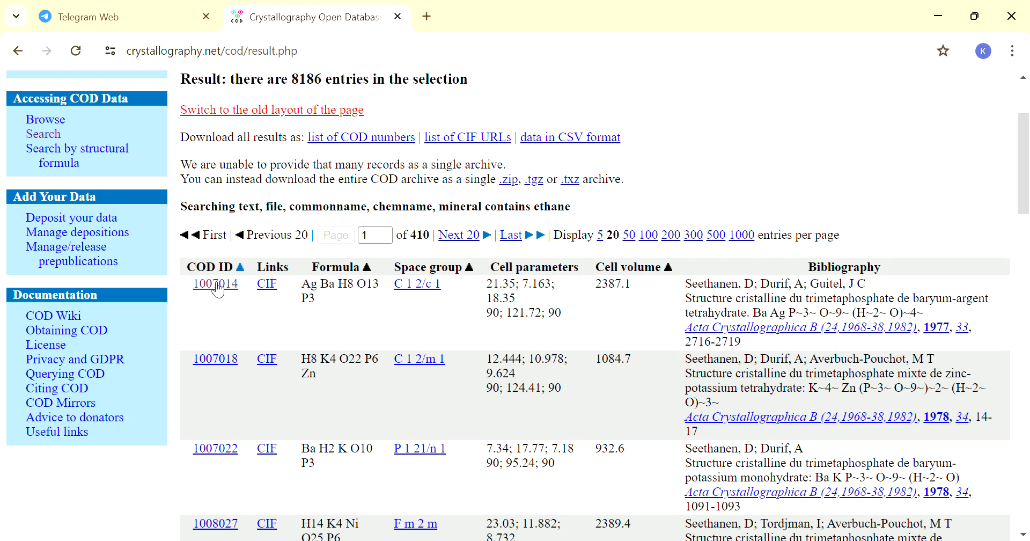
scroll(373, 371, "down", 7)
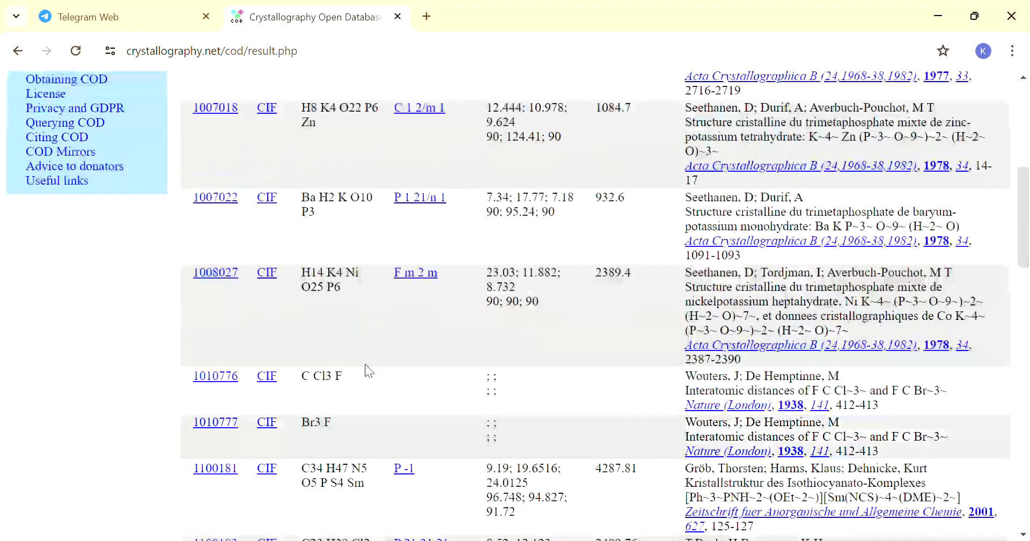
scroll(365, 365, "down", 8)
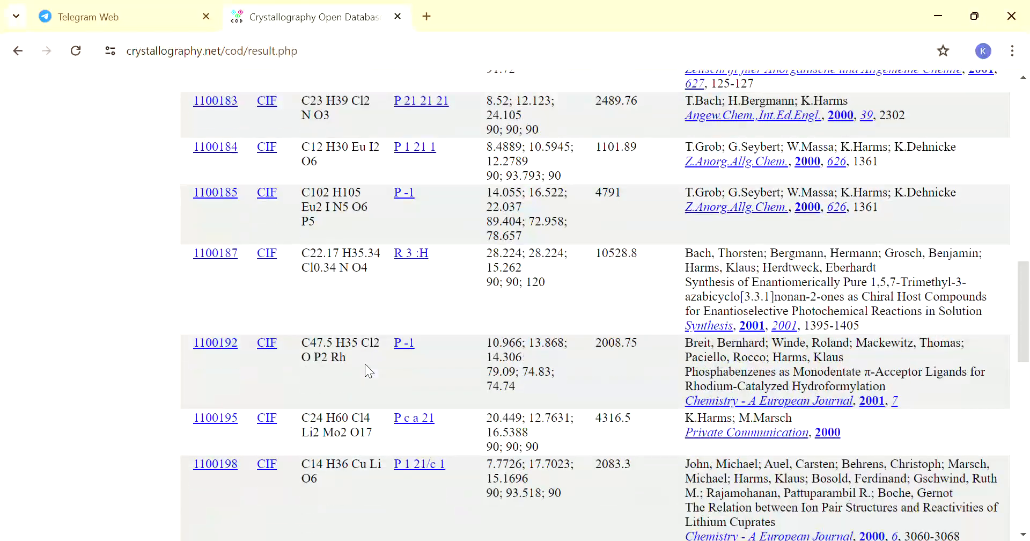
scroll(365, 370, "down", 4)
scroll(370, 371, "up", 3)
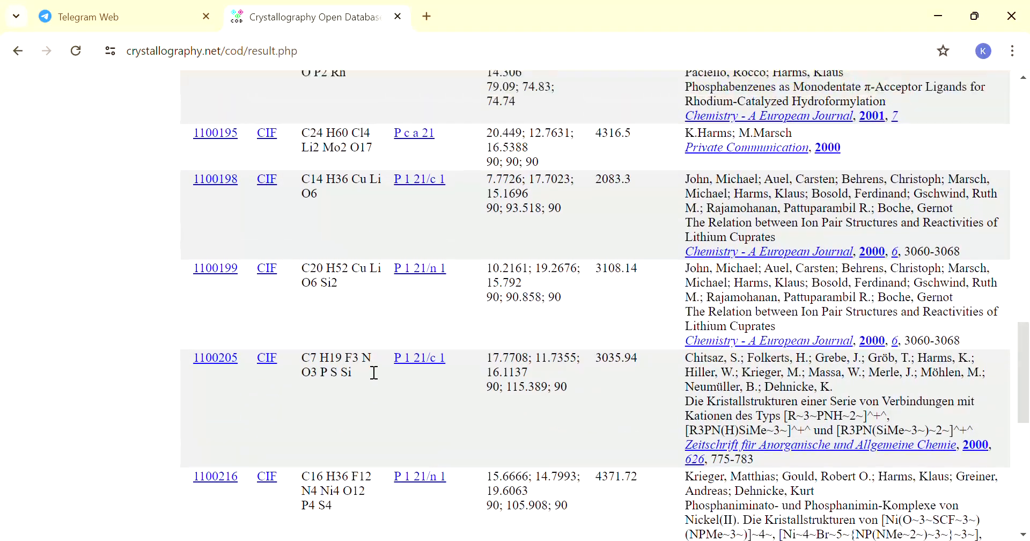
scroll(374, 373, "up", 15)
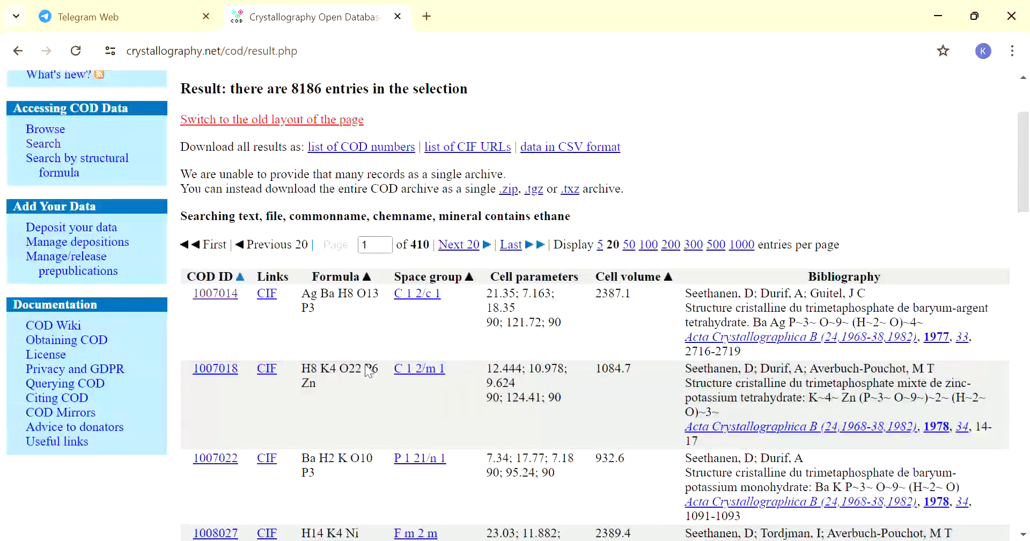
left_click(215, 298)
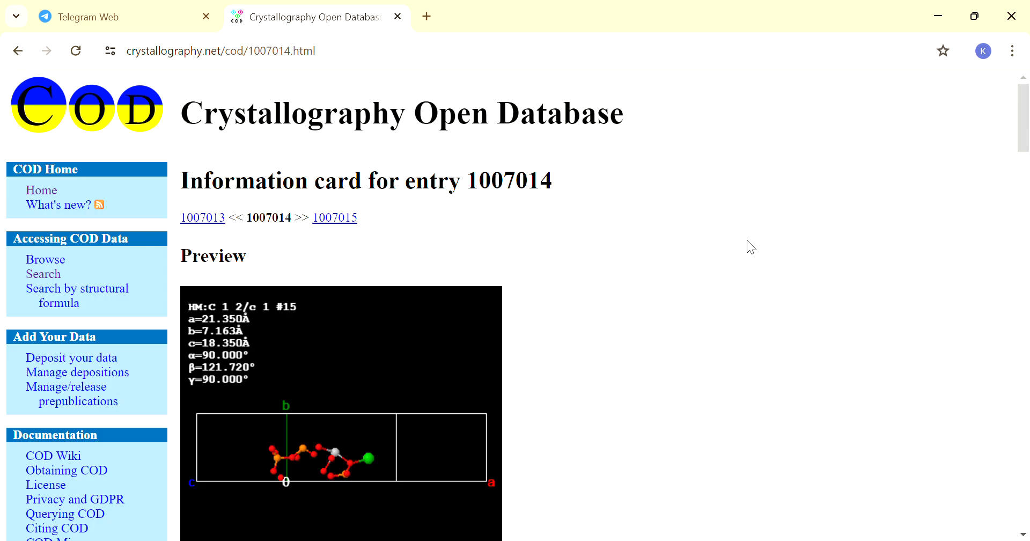
Step: Examine the structure parameters and version history on the information card for entry 1007014
left_click_drag(1026, 137, 1027, 217)
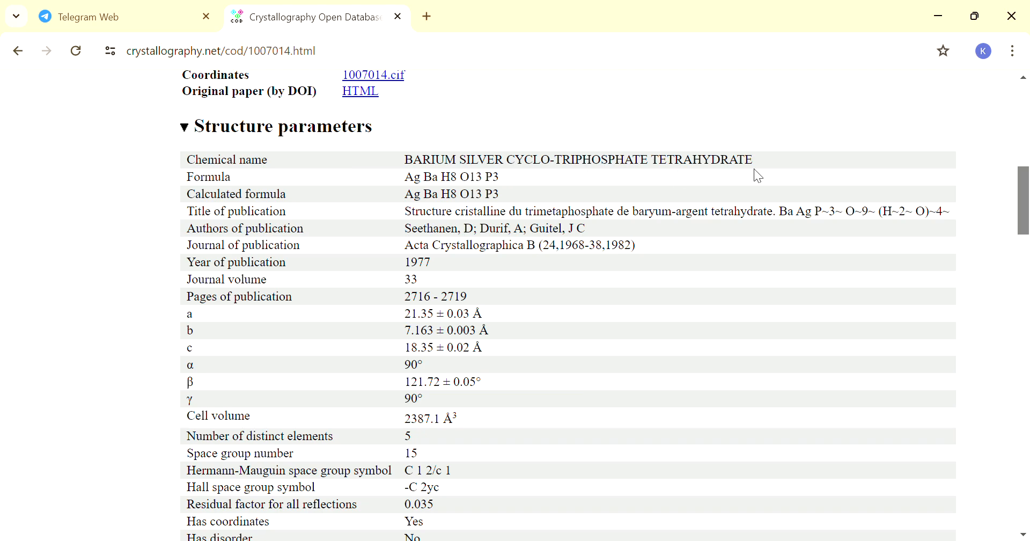
scroll(601, 217, "down", 4)
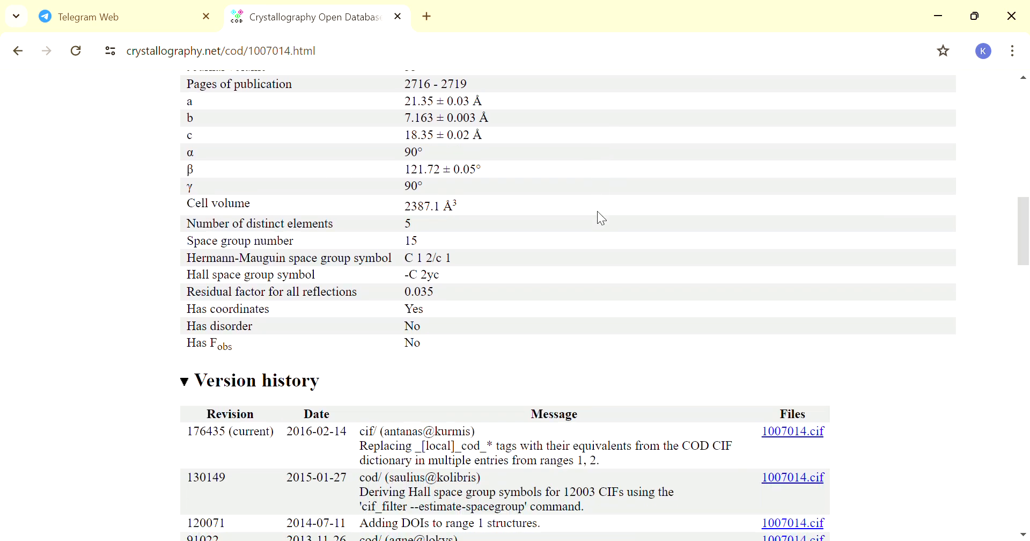
scroll(601, 217, "down", 5)
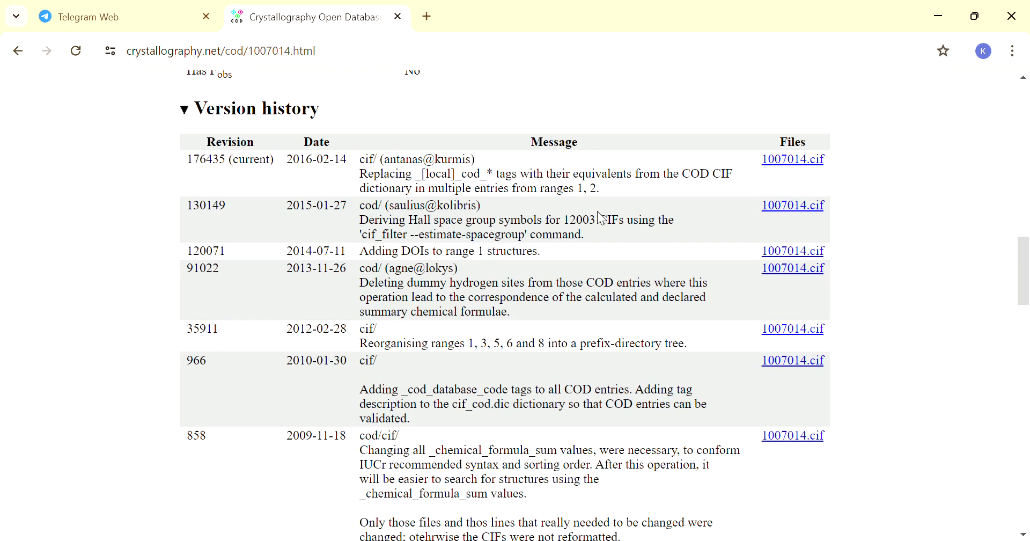
scroll(601, 218, "up", 5)
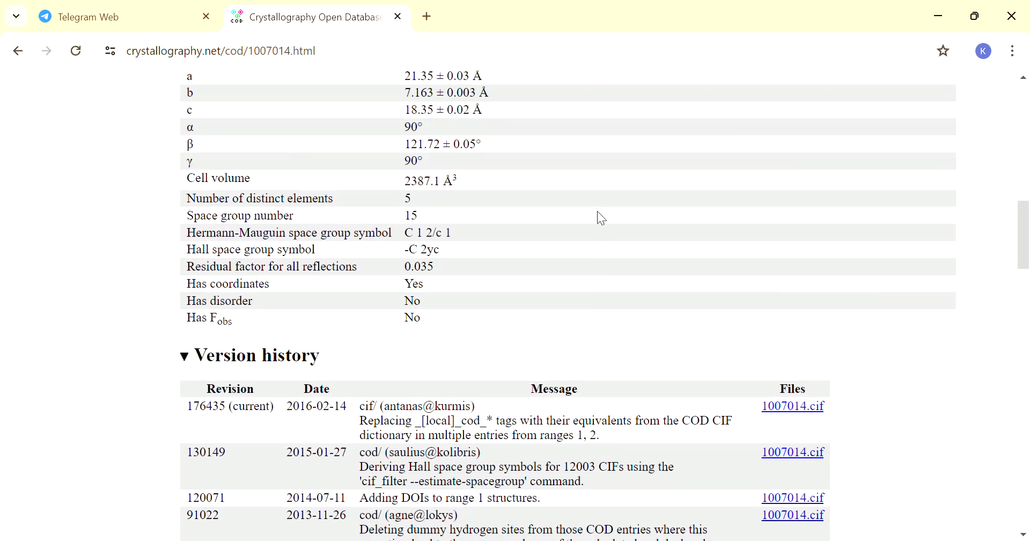
scroll(597, 211, "down", 10)
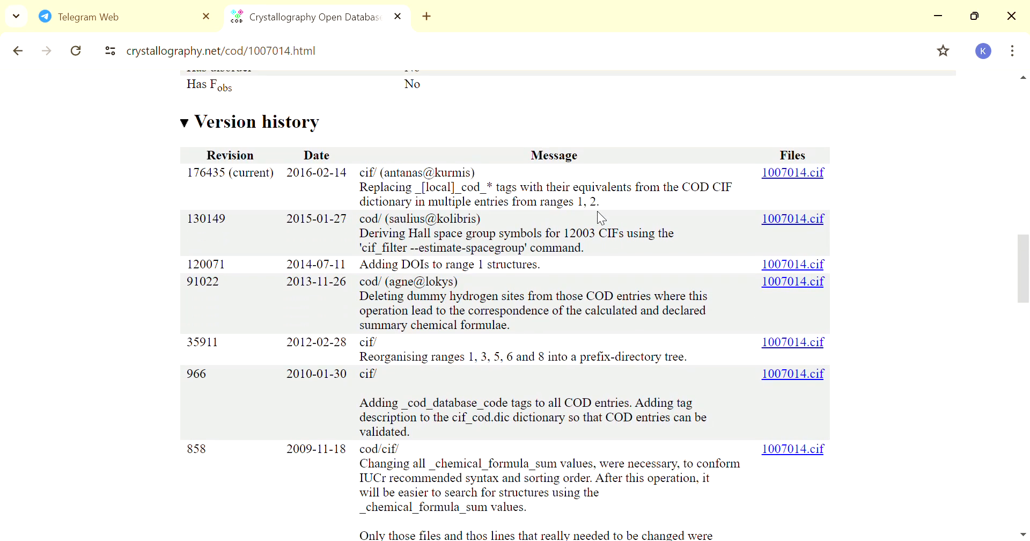
scroll(607, 220, "down", 4)
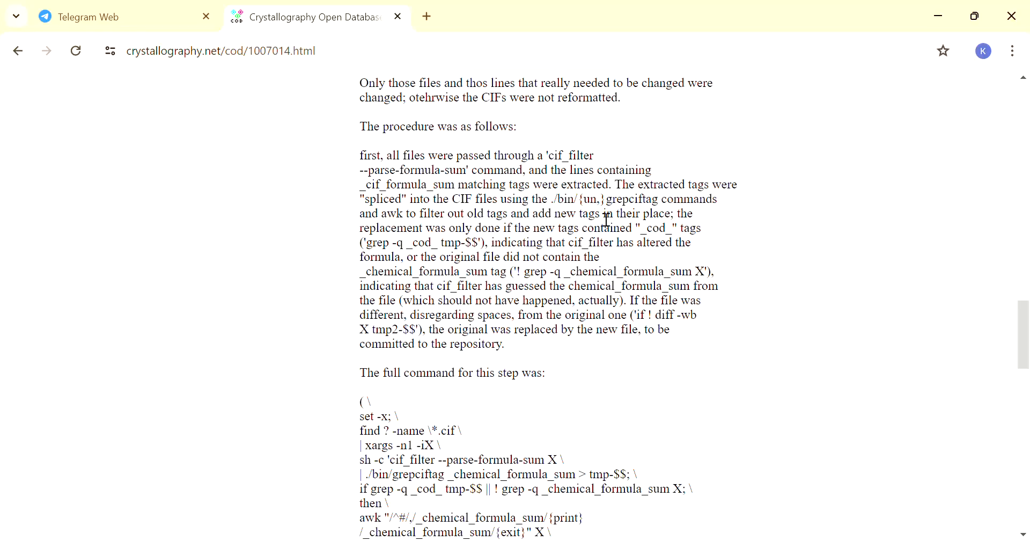
scroll(607, 220, "down", 13)
scroll(606, 220, "up", 11)
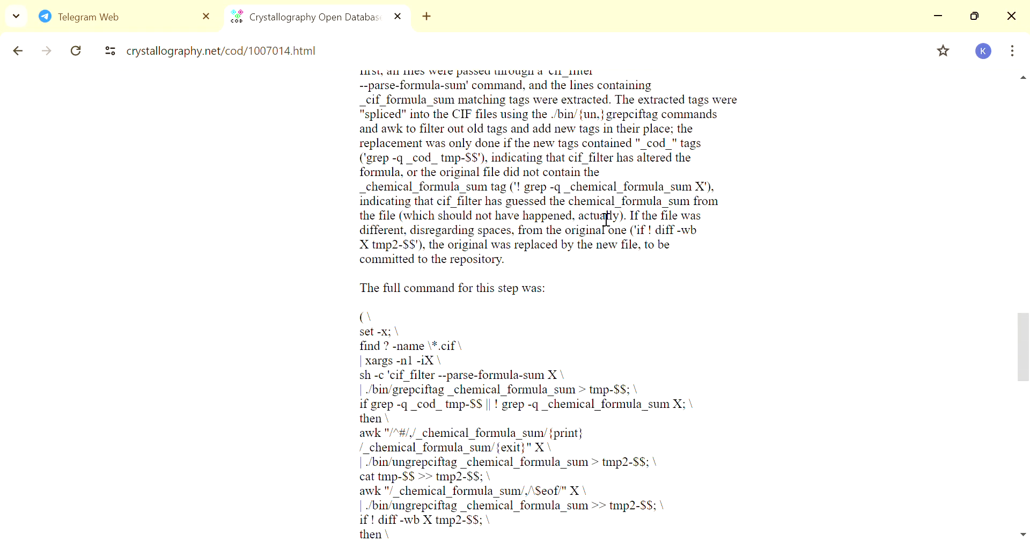
scroll(607, 220, "up", 15)
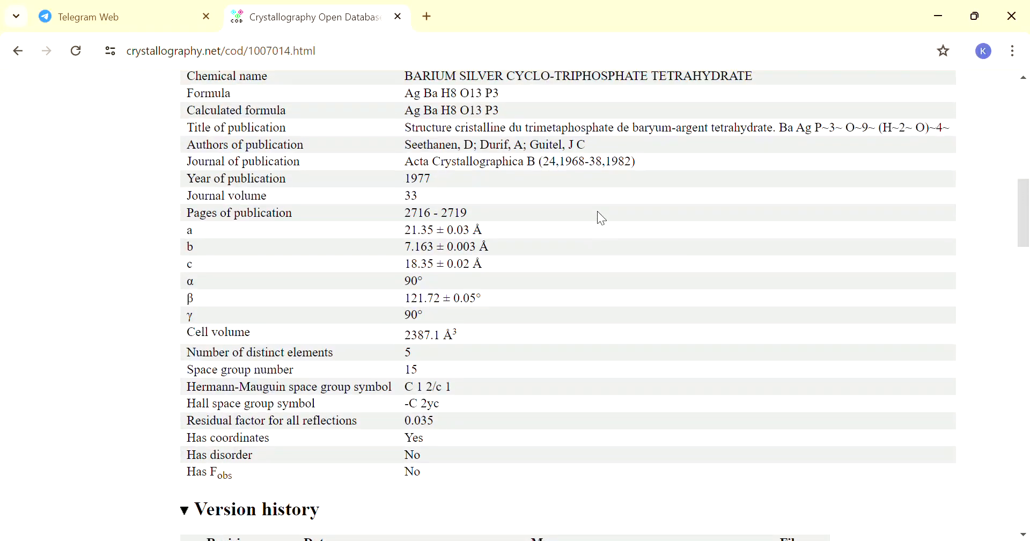
scroll(601, 218, "up", 2)
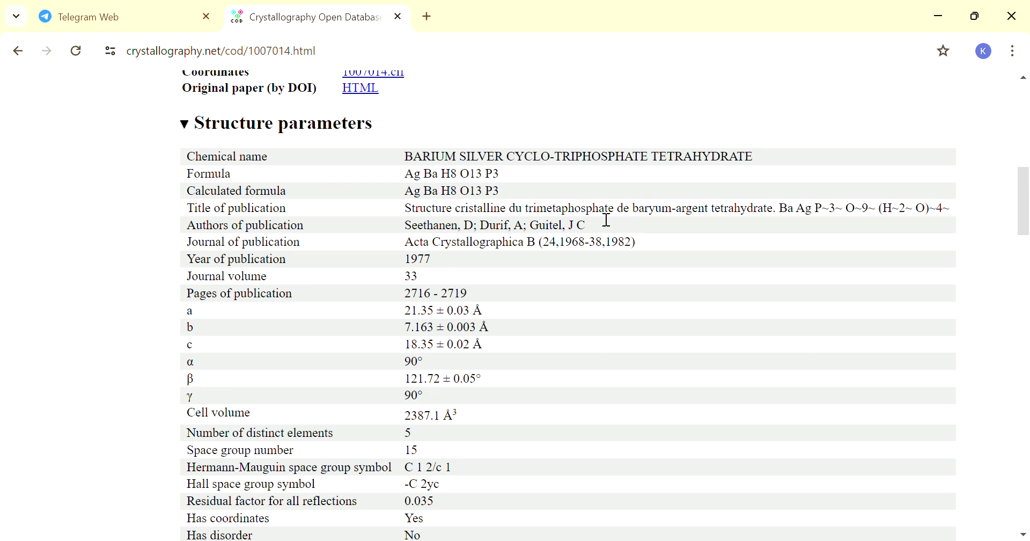
scroll(607, 220, "down", 7)
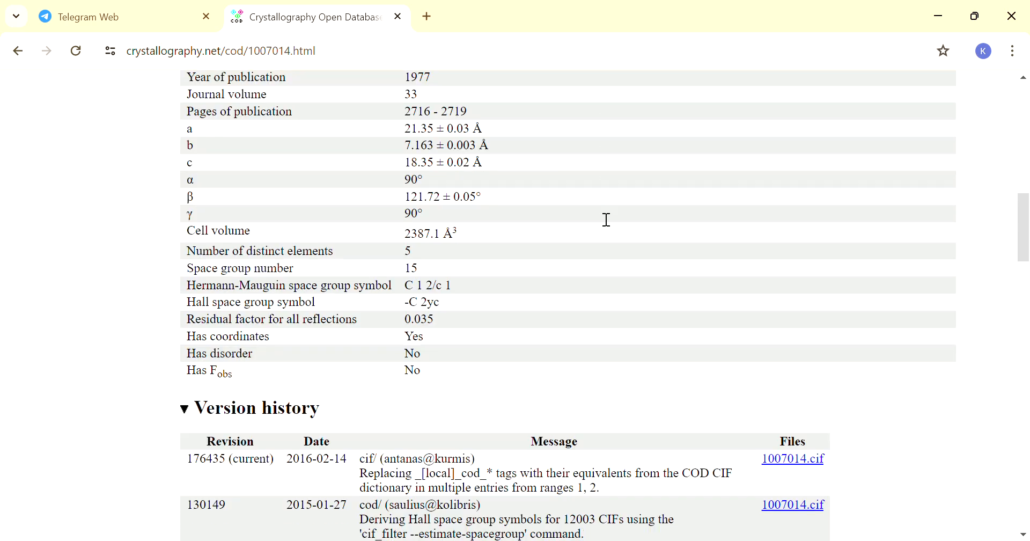
scroll(602, 219, "down", 4)
scroll(602, 219, "up", 2)
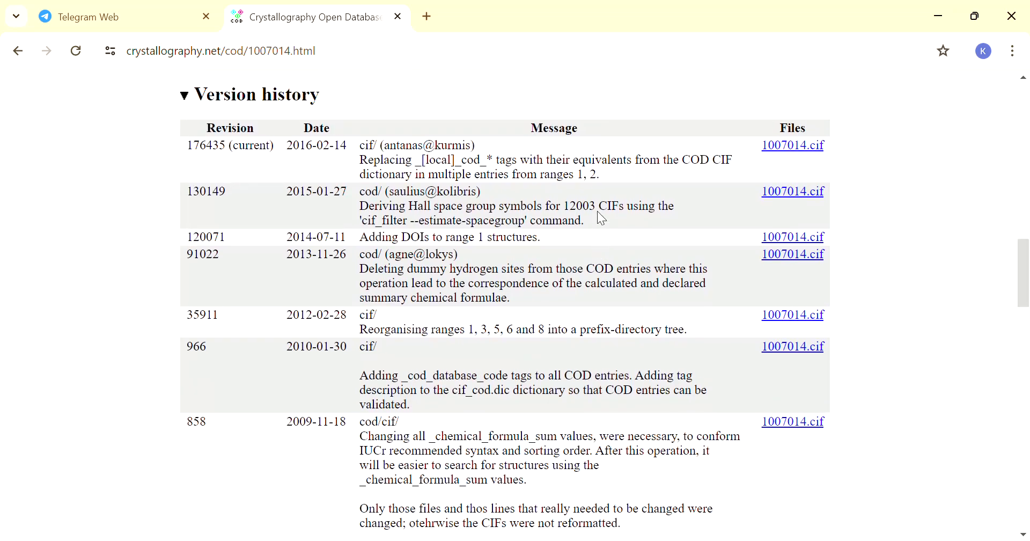
scroll(602, 218, "down", 3)
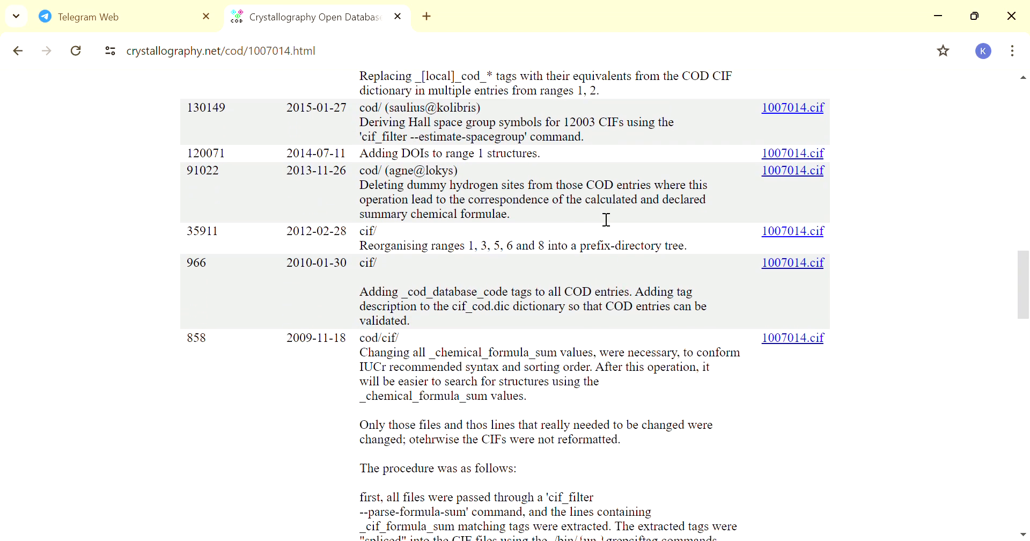
scroll(606, 220, "down", 1)
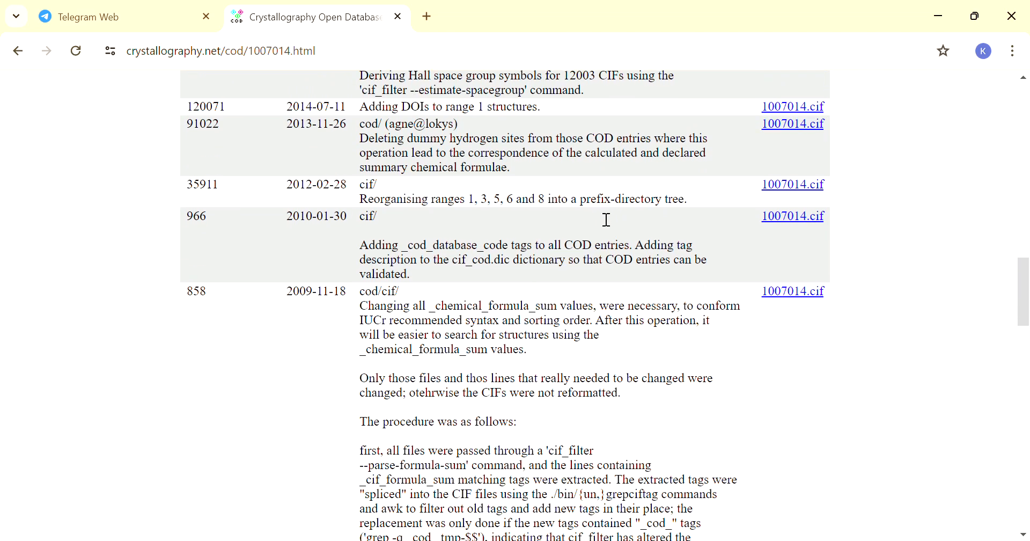
scroll(603, 218, "up", 3)
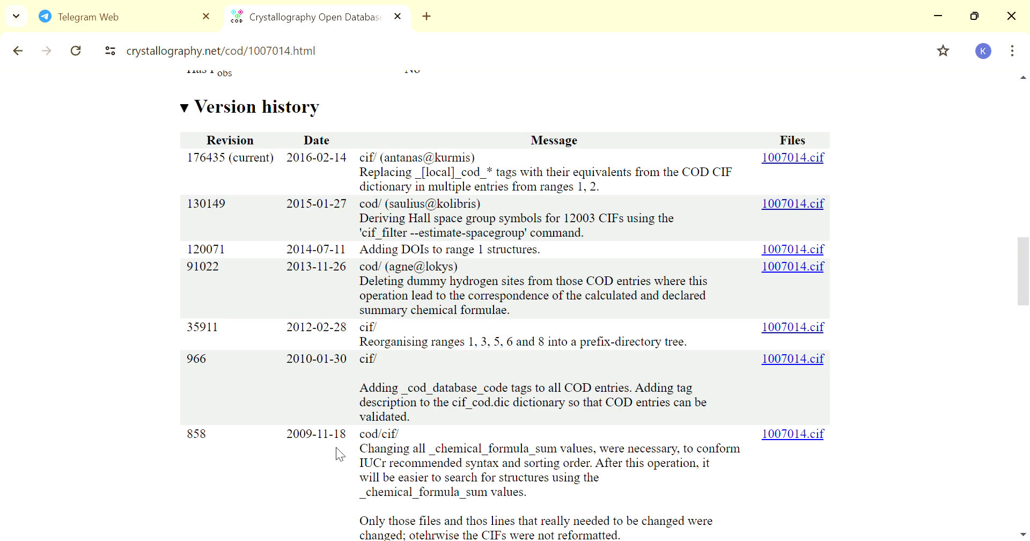
scroll(337, 449, "down", 5)
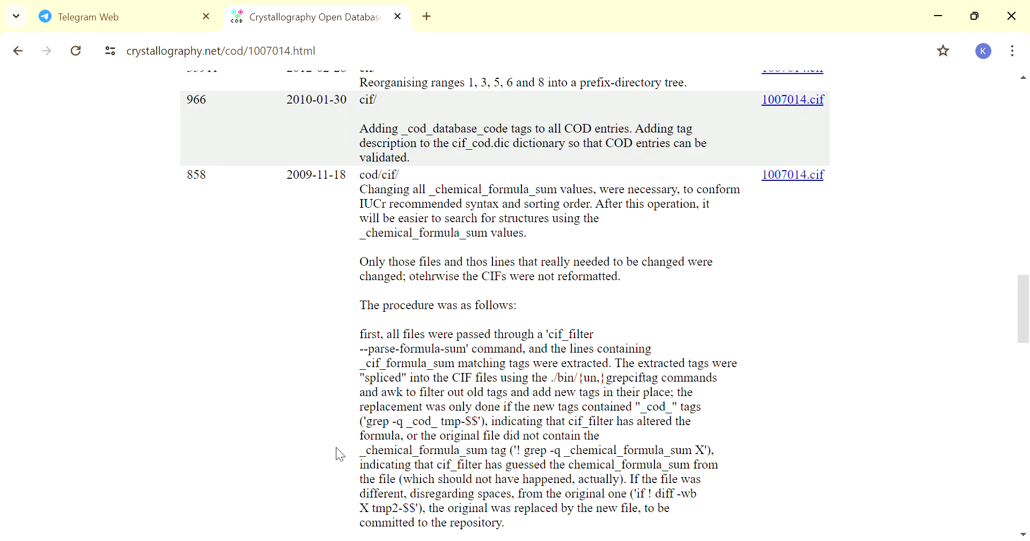
scroll(337, 448, "up", 20)
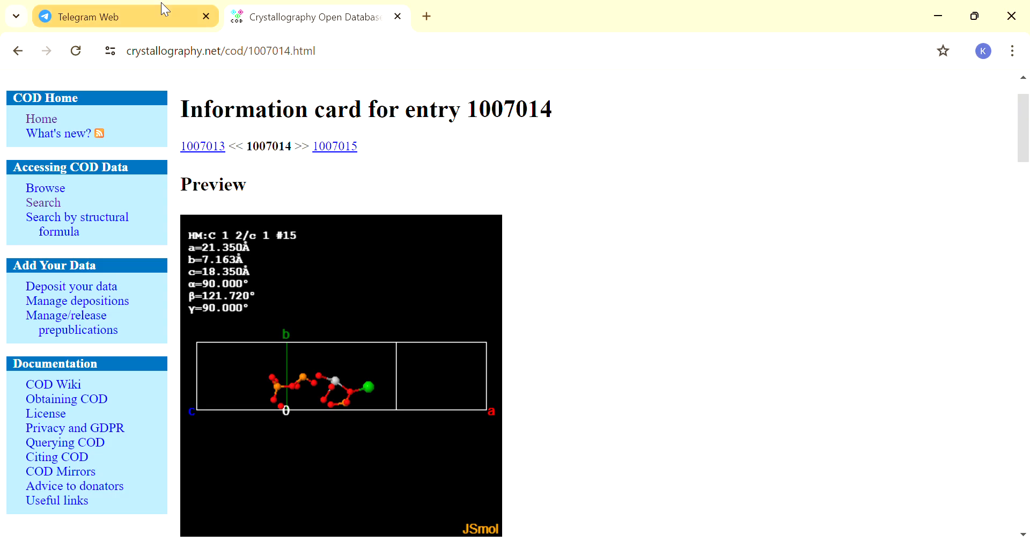
Step: Switch to Telegram Web, open the ncbi.nlm.nih.gov link from the database list and look over the NCBI home page
left_click(163, 9)
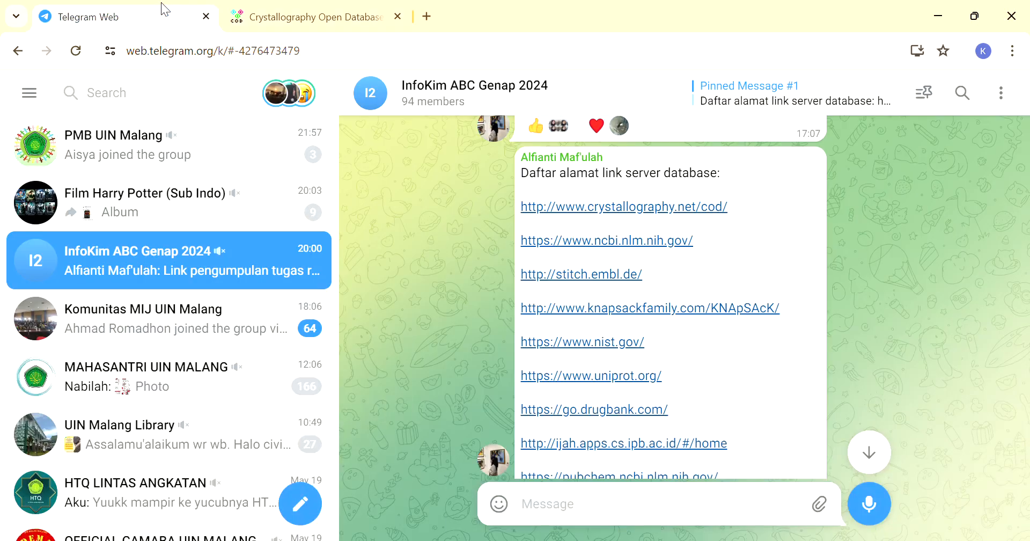
left_click(644, 241)
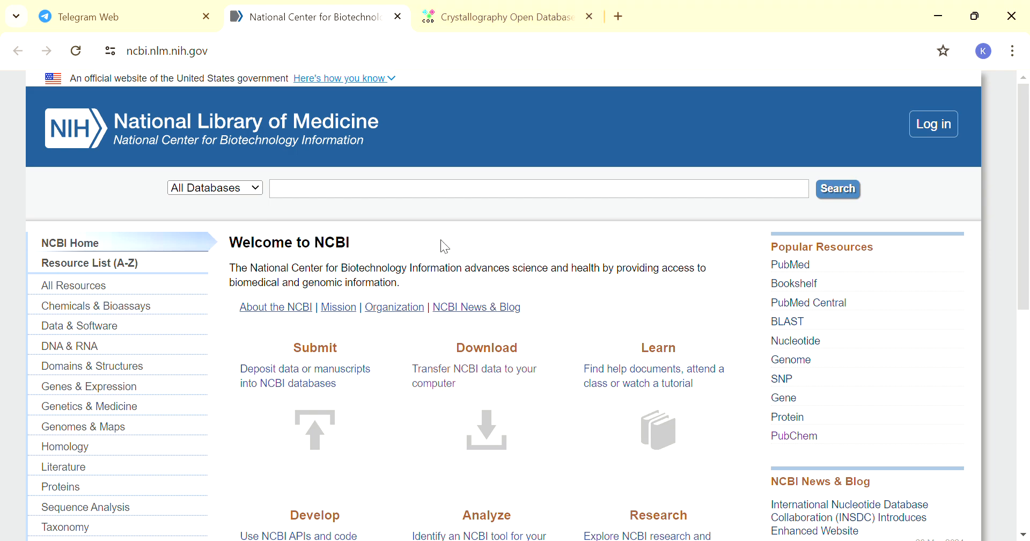
scroll(441, 241, "down", 1)
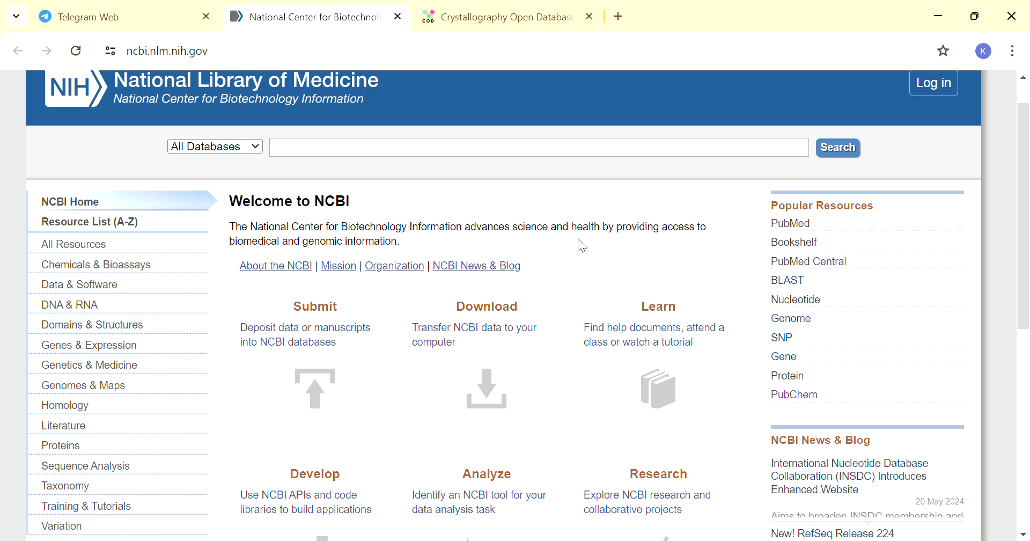
scroll(579, 239, "down", 2)
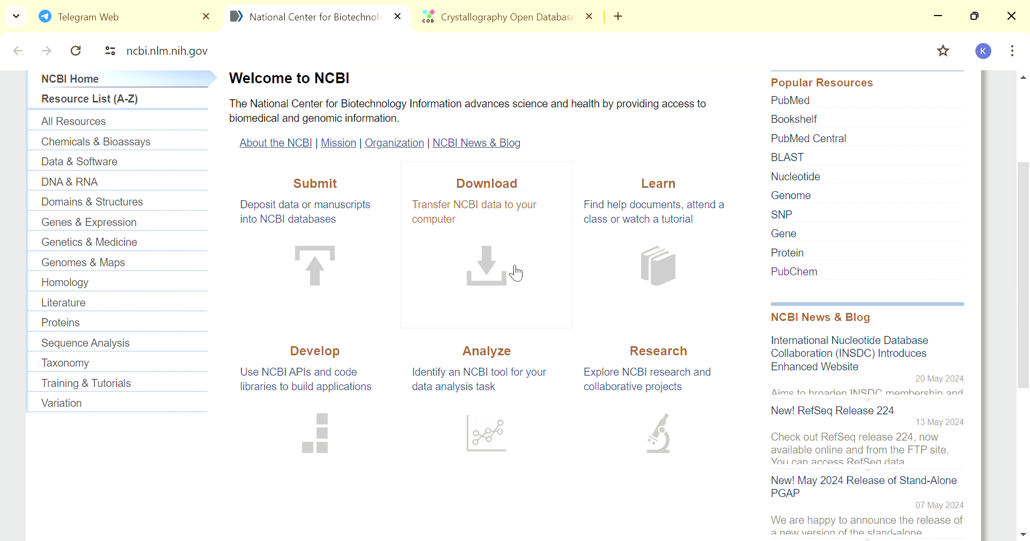
scroll(586, 320, "down", 3)
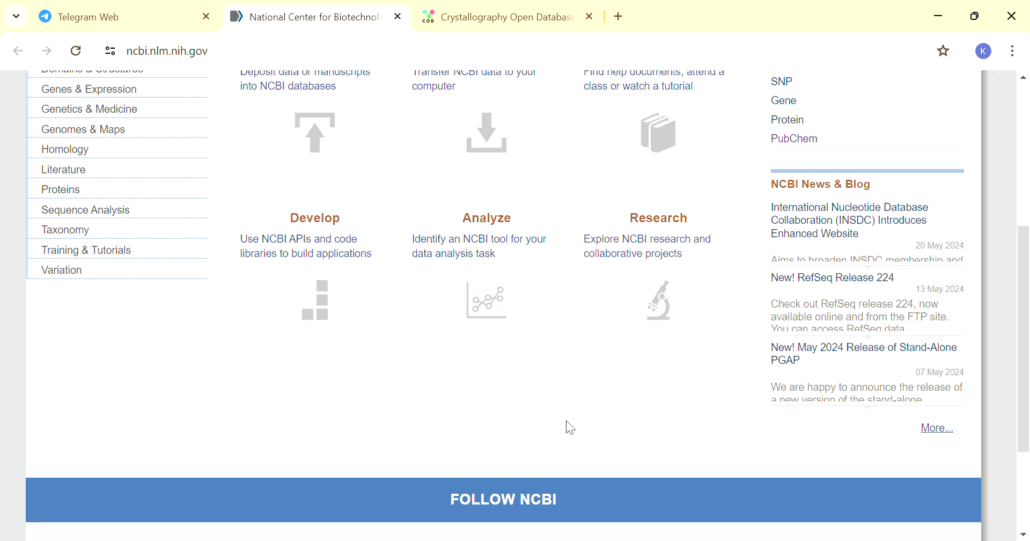
scroll(566, 421, "down", 2)
scroll(566, 421, "up", 2)
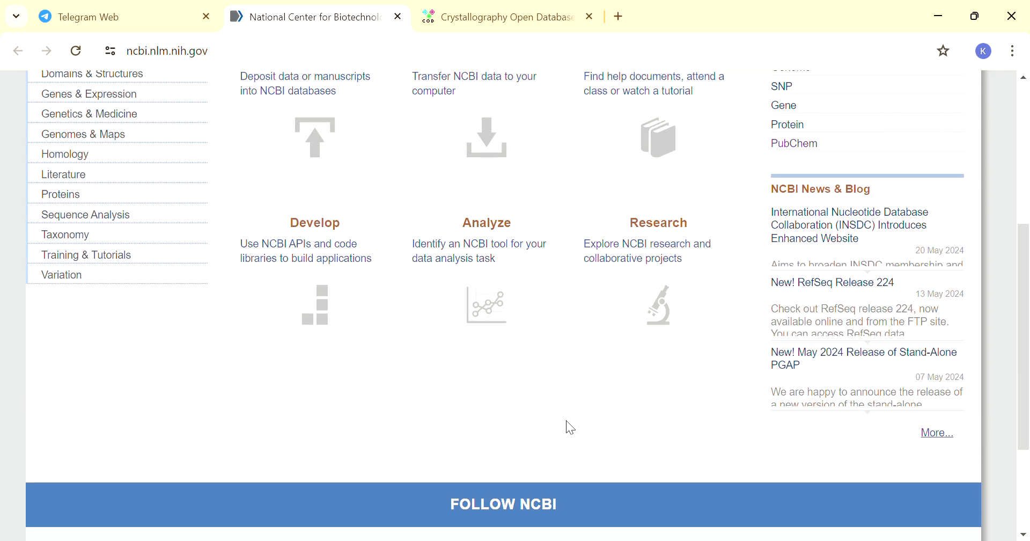
Step: Search all NCBI databases for "ethane"
scroll(370, 397, "up", 5)
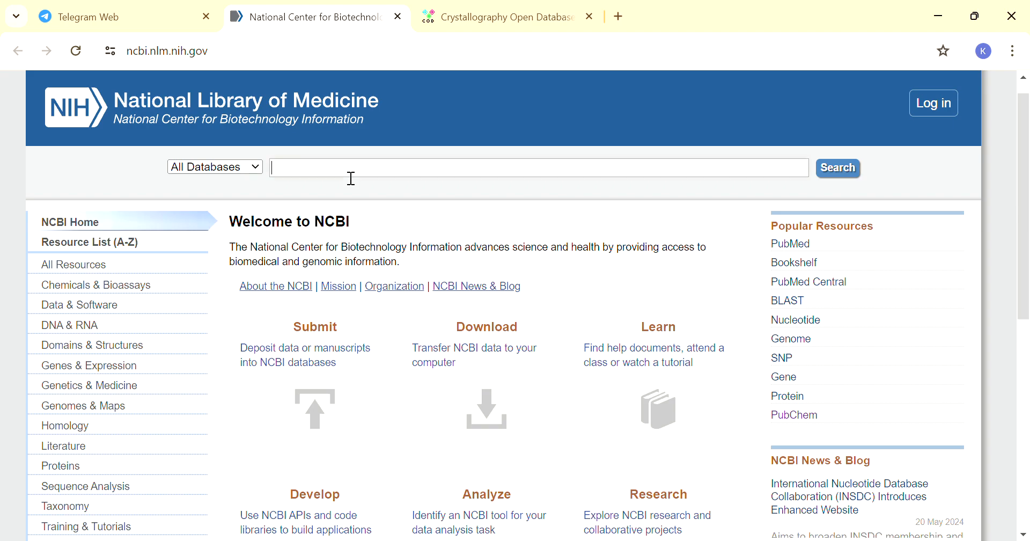
type("ethane")
left_click(836, 165)
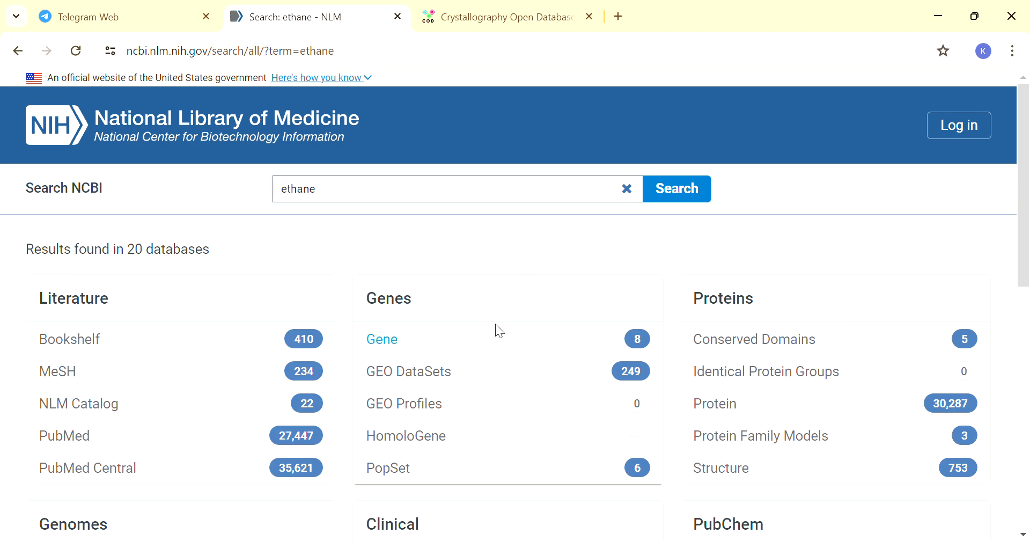
Step: Look through the ethane results grouped by NCBI database and open the PubChem BioAssays results
scroll(503, 332, "down", 1)
scroll(503, 332, "down", 5)
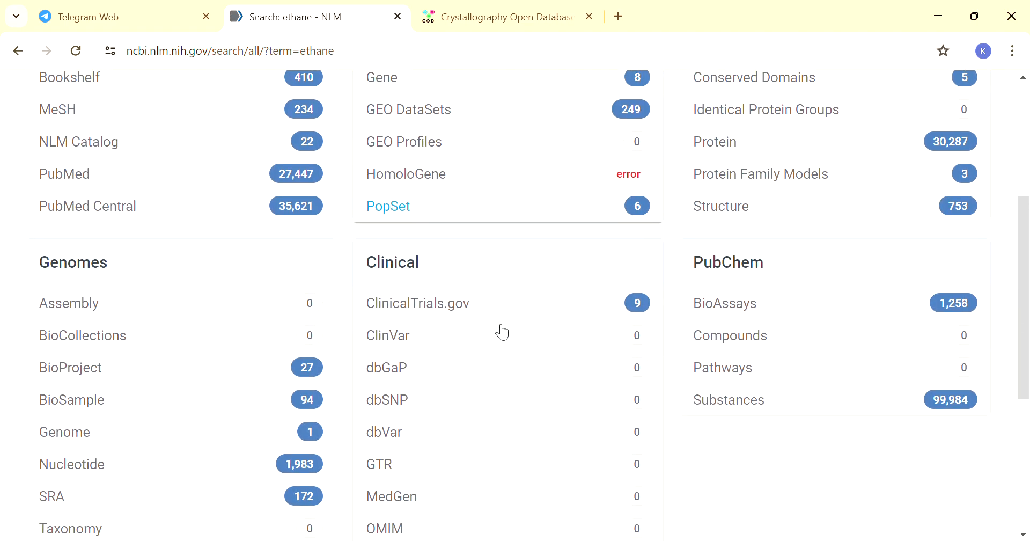
scroll(503, 331, "up", 6)
scroll(503, 332, "down", 2)
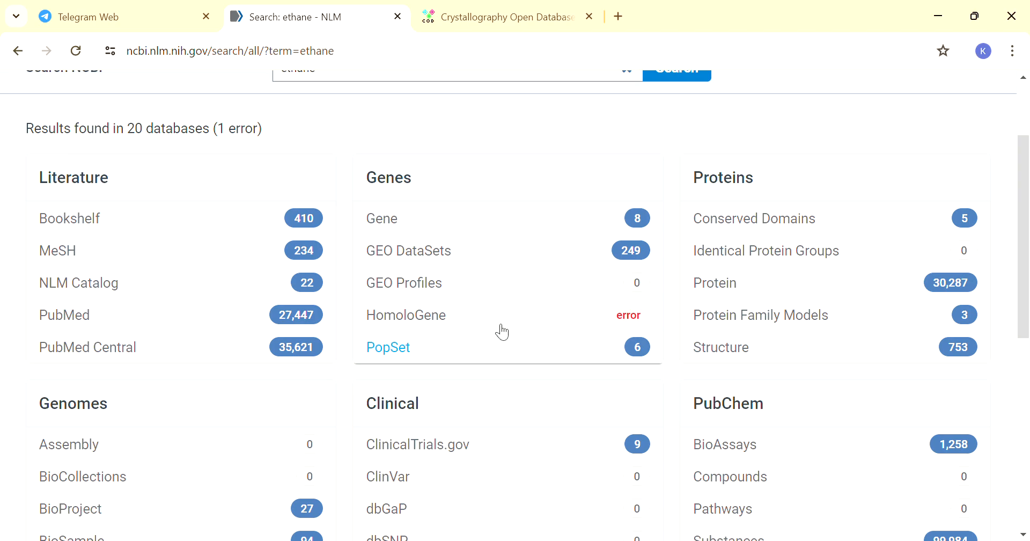
scroll(503, 331, "down", 3)
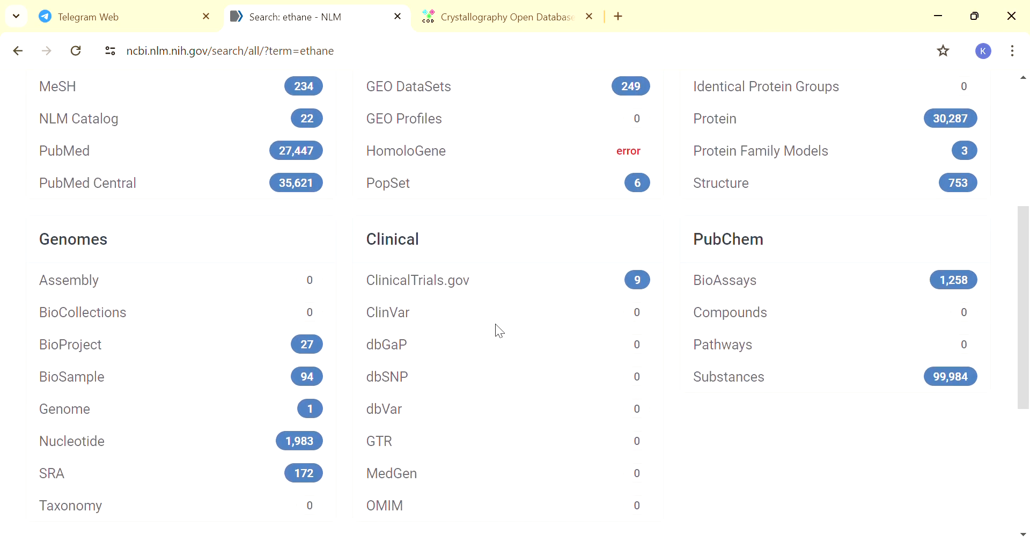
scroll(495, 324, "down", 1)
scroll(495, 324, "down", 1)
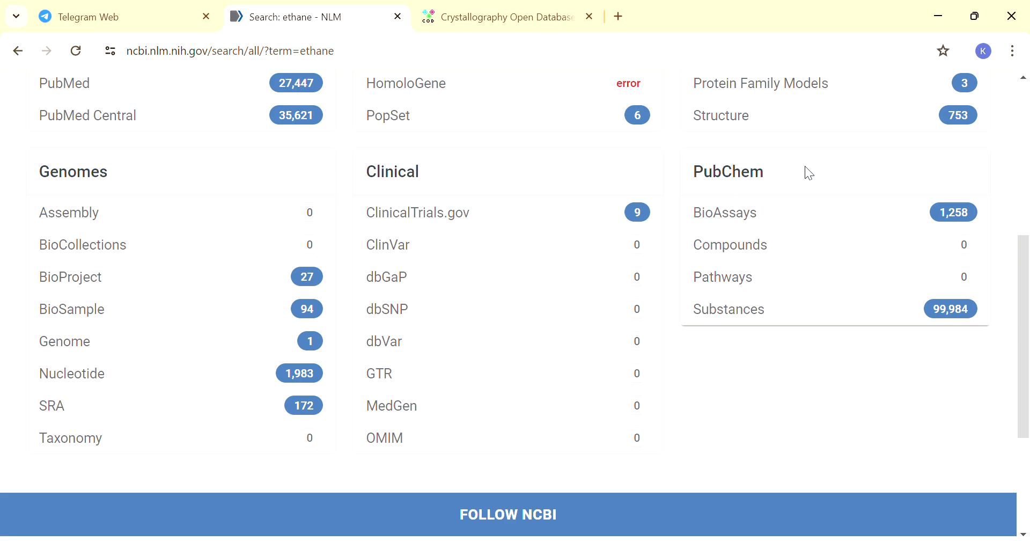
left_click(961, 214)
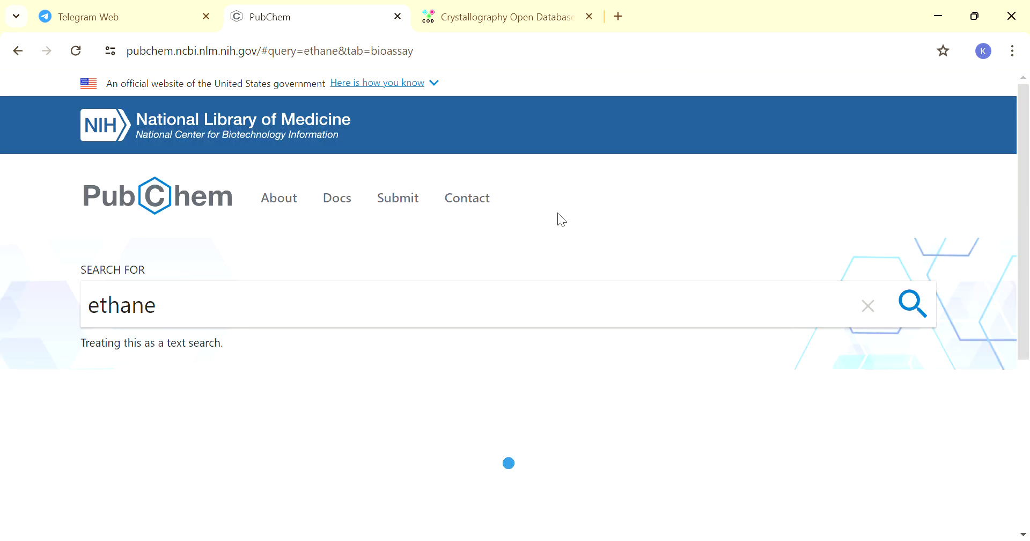
Step: Open the best-match ethane compound record, CID 6324, from the PubChem search results
scroll(313, 256, "down", 2)
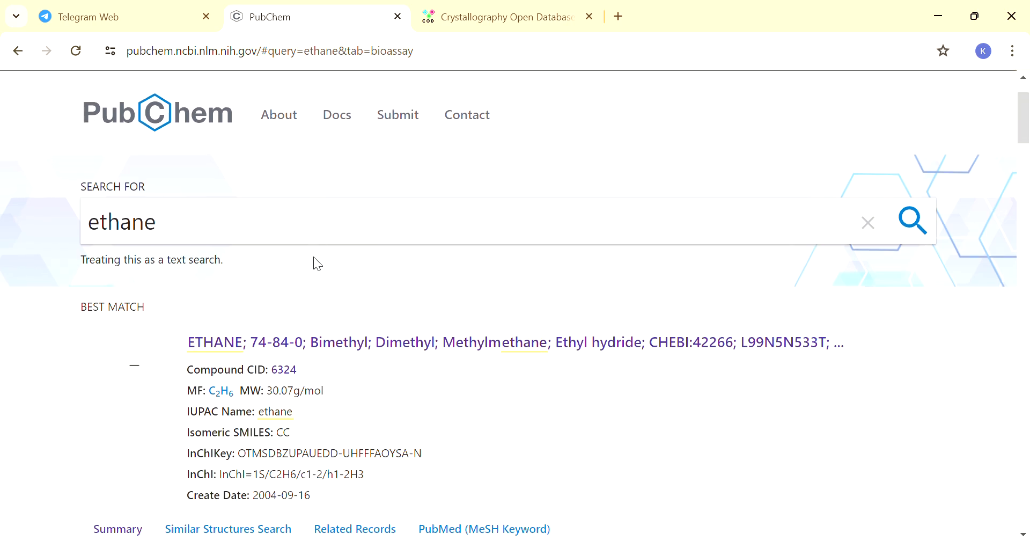
scroll(314, 258, "down", 1)
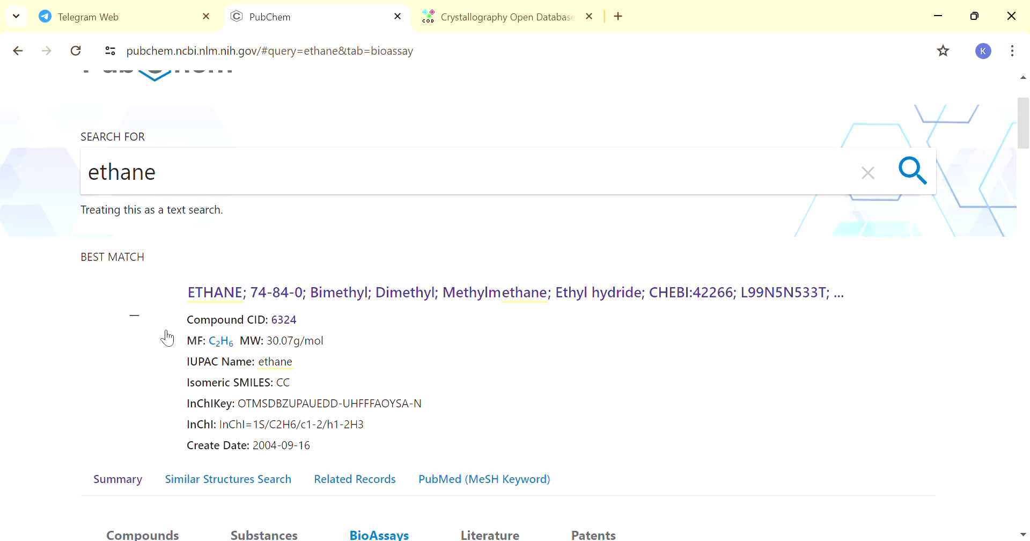
left_click(232, 298)
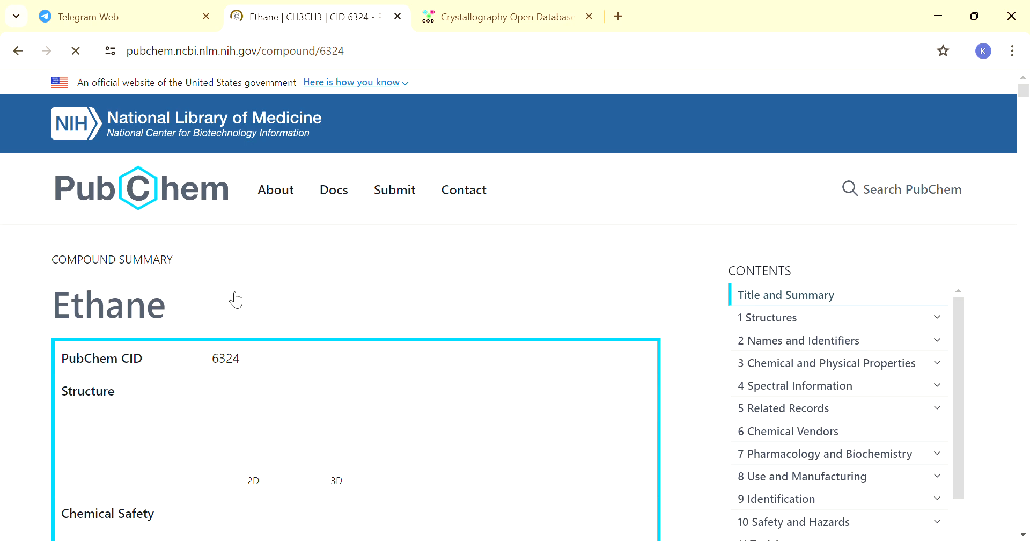
Step: Read ethane's compound summary, covering structure, chemical safety, molecular formula, synonyms, molecular weight, dates and description
scroll(310, 292, "down", 3)
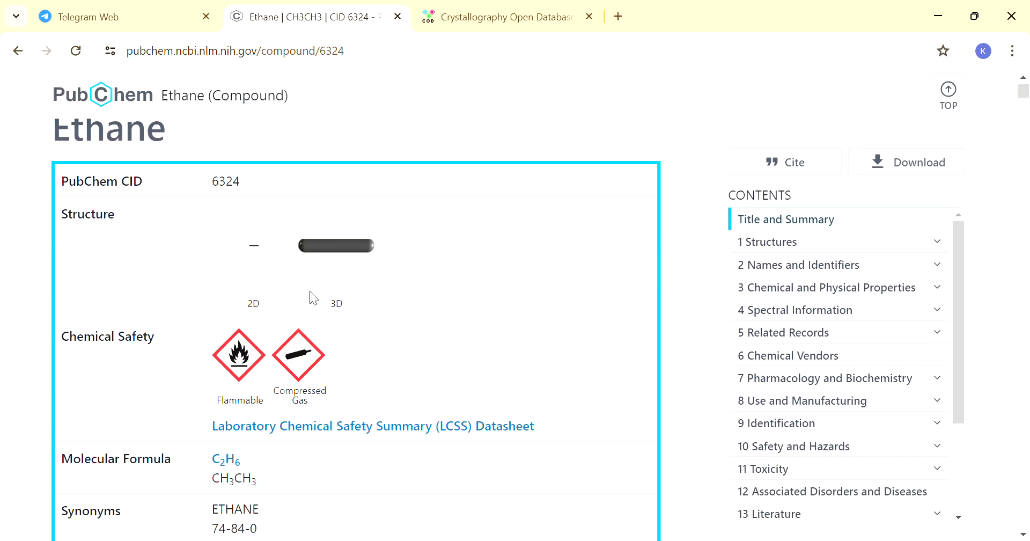
scroll(310, 291, "down", 1)
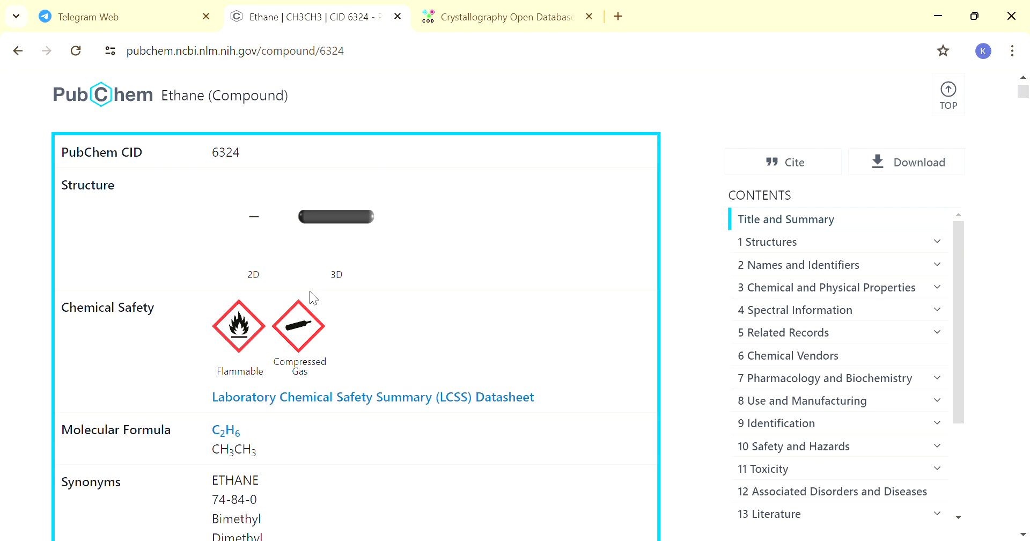
scroll(311, 291, "down", 1)
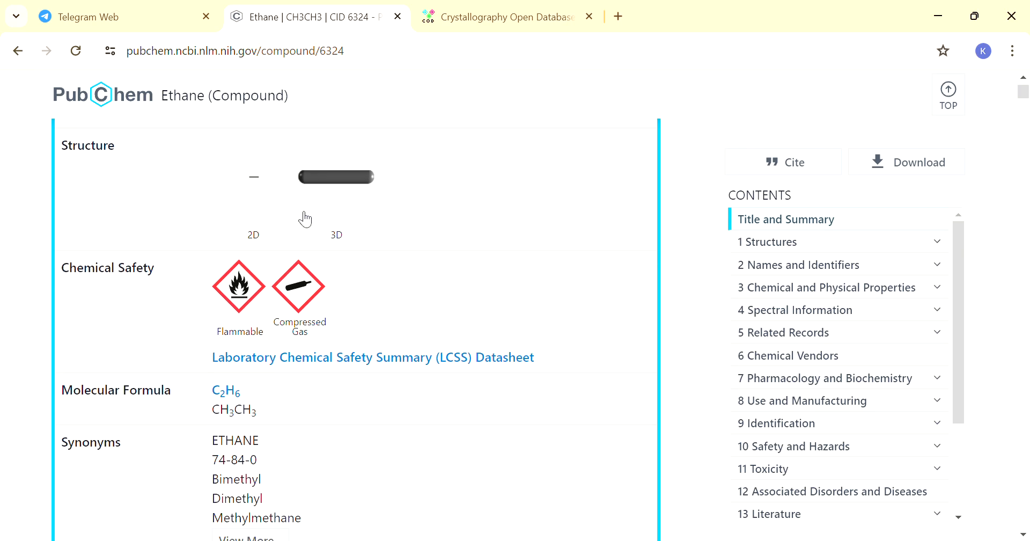
scroll(342, 303, "down", 3)
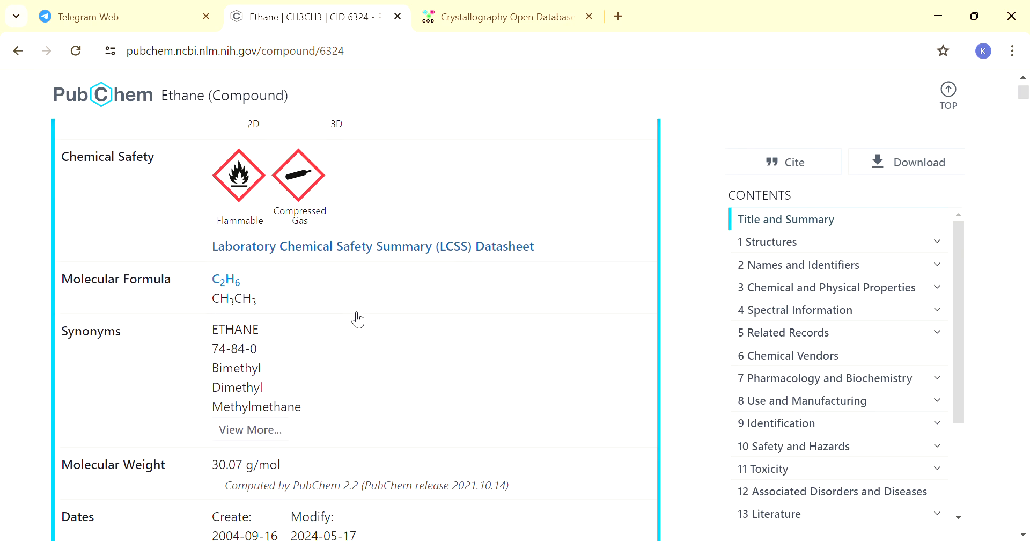
scroll(356, 318, "down", 1)
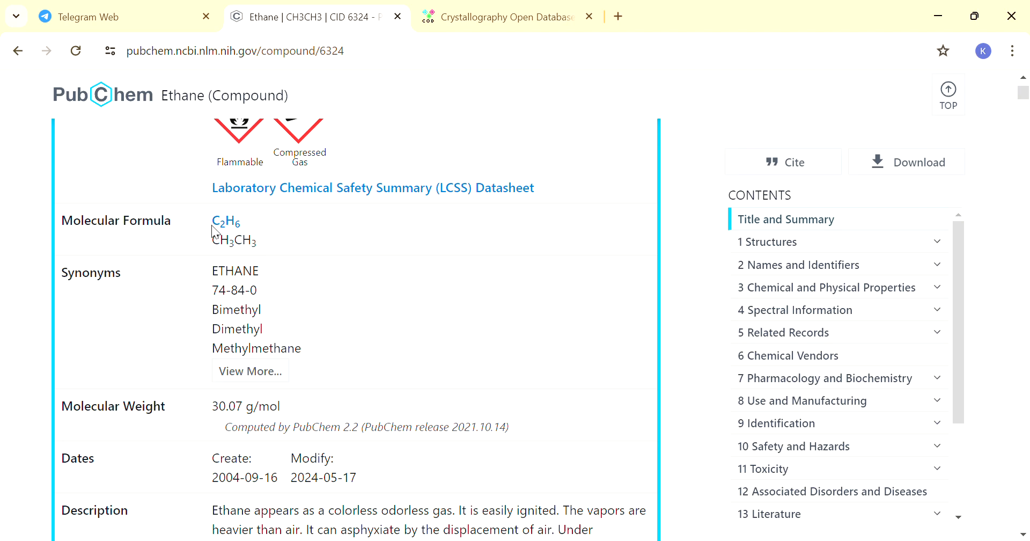
scroll(268, 243, "down", 2)
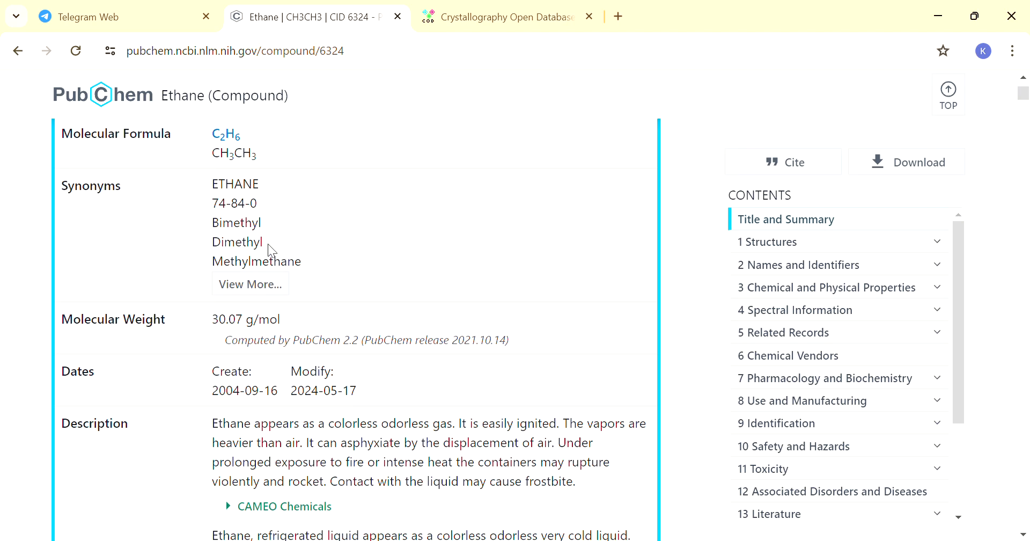
scroll(312, 256, "down", 4)
scroll(344, 331, "down", 9)
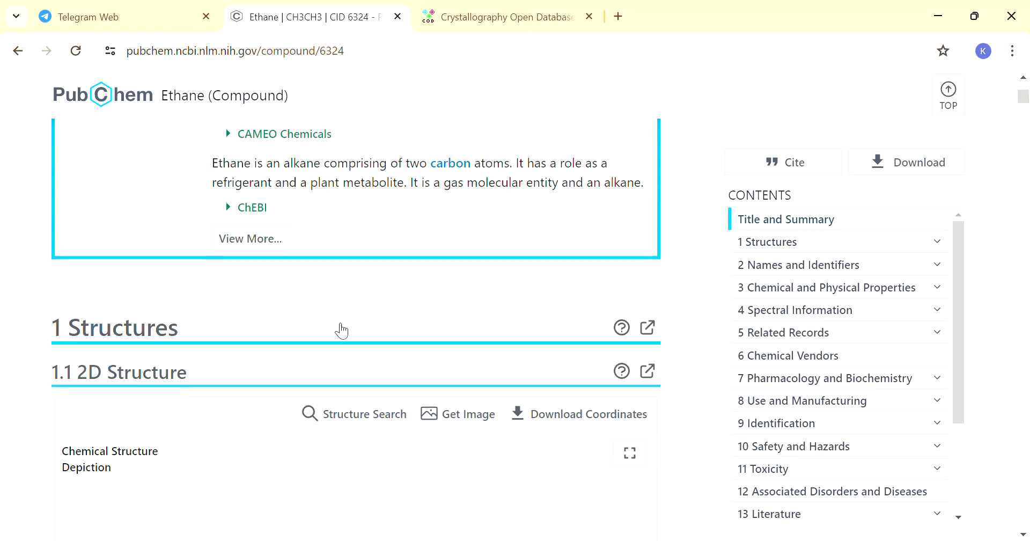
Step: Examine ethane's 2D structure depiction and its interactive 3D conformer in the Structures section
scroll(337, 328, "down", 2)
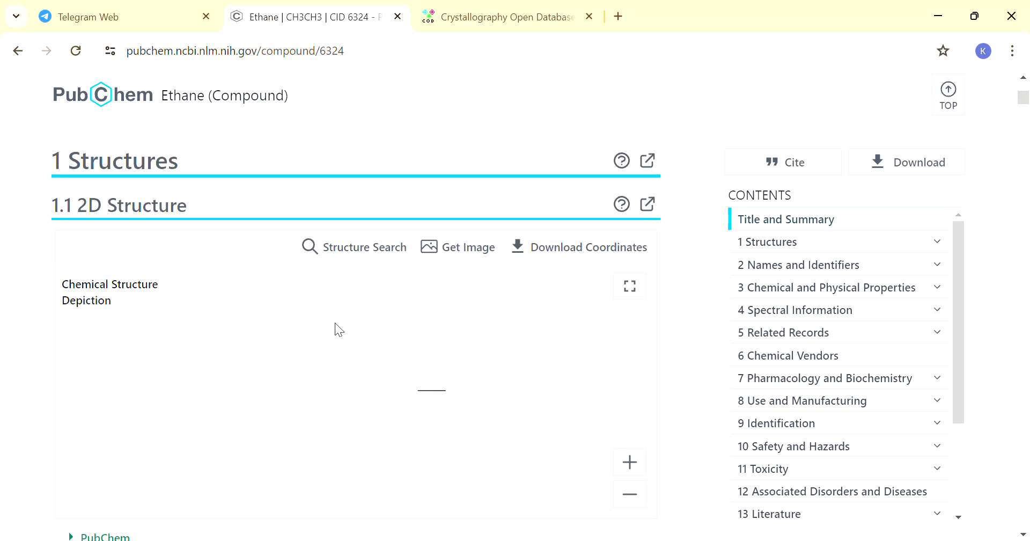
scroll(335, 323, "down", 1)
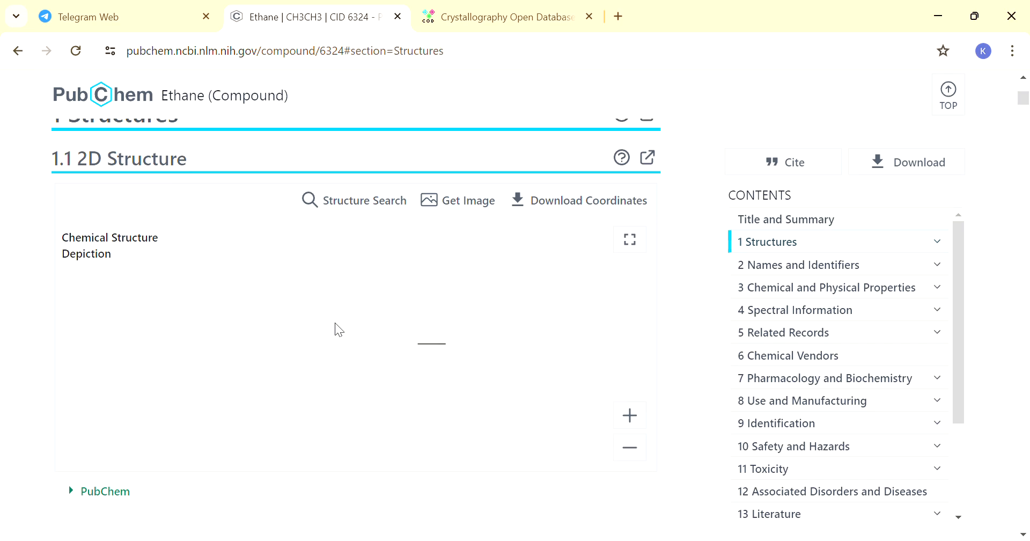
scroll(335, 323, "up", 1)
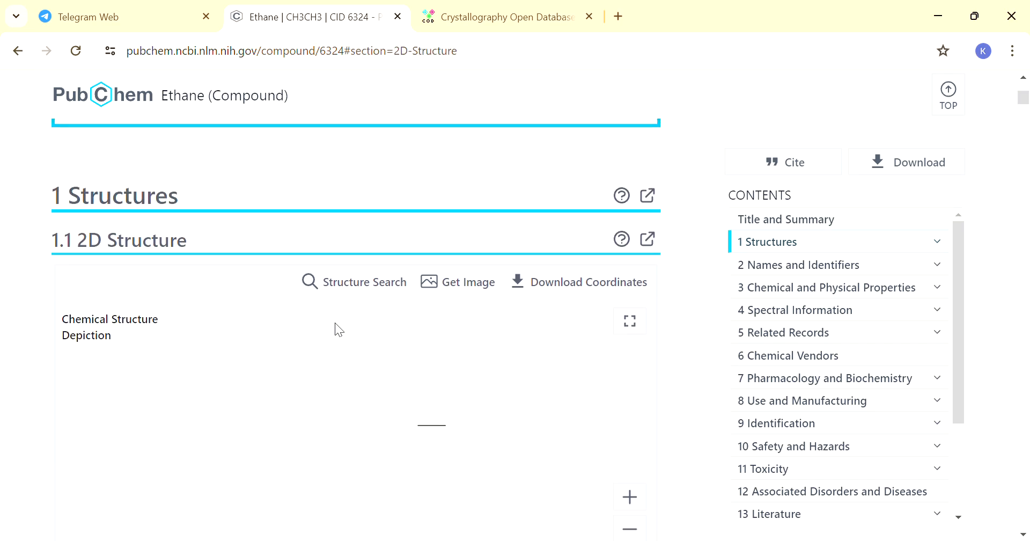
scroll(335, 323, "down", 2)
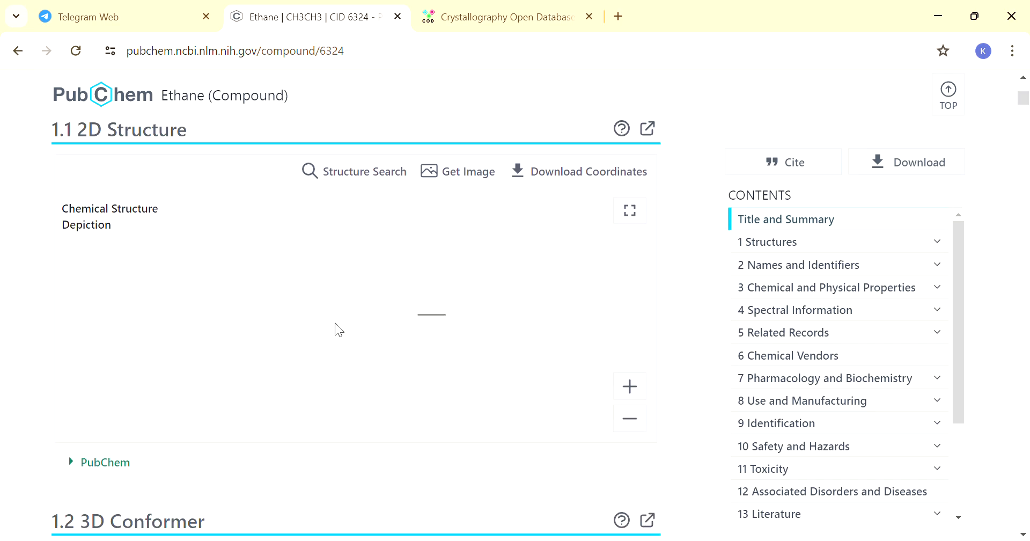
scroll(335, 323, "up", 2)
scroll(335, 323, "down", 1)
scroll(335, 323, "down", 3)
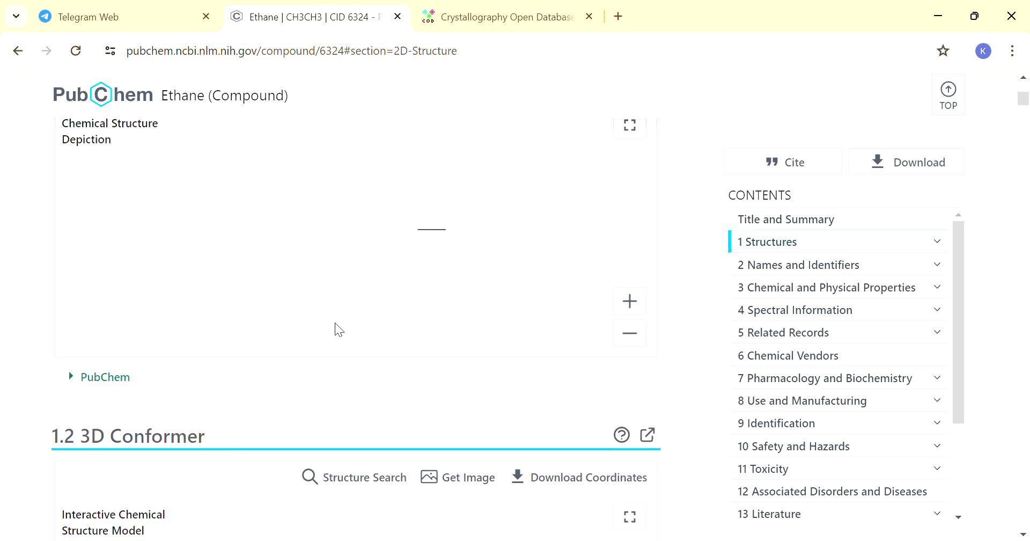
scroll(335, 323, "down", 3)
scroll(335, 323, "down", 1)
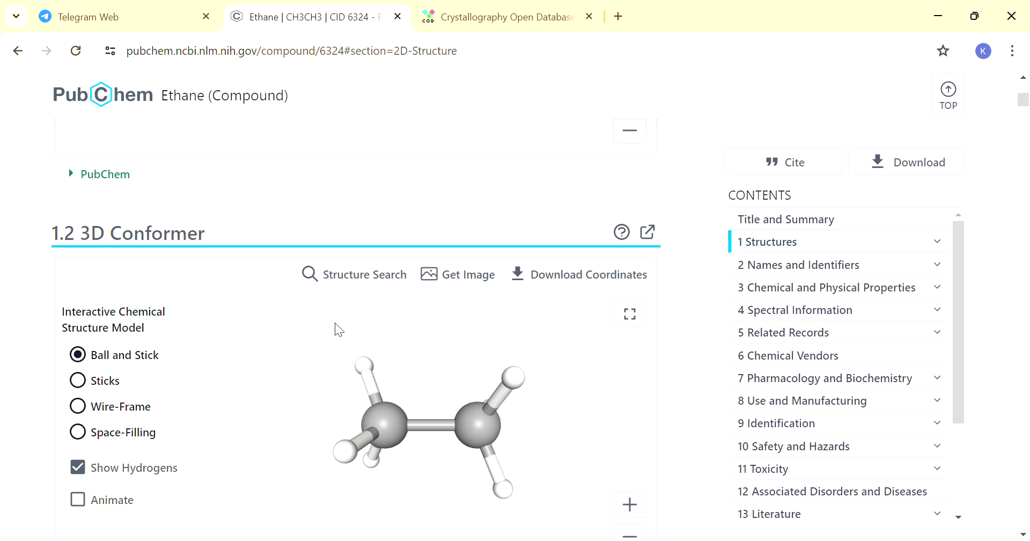
scroll(335, 323, "down", 2)
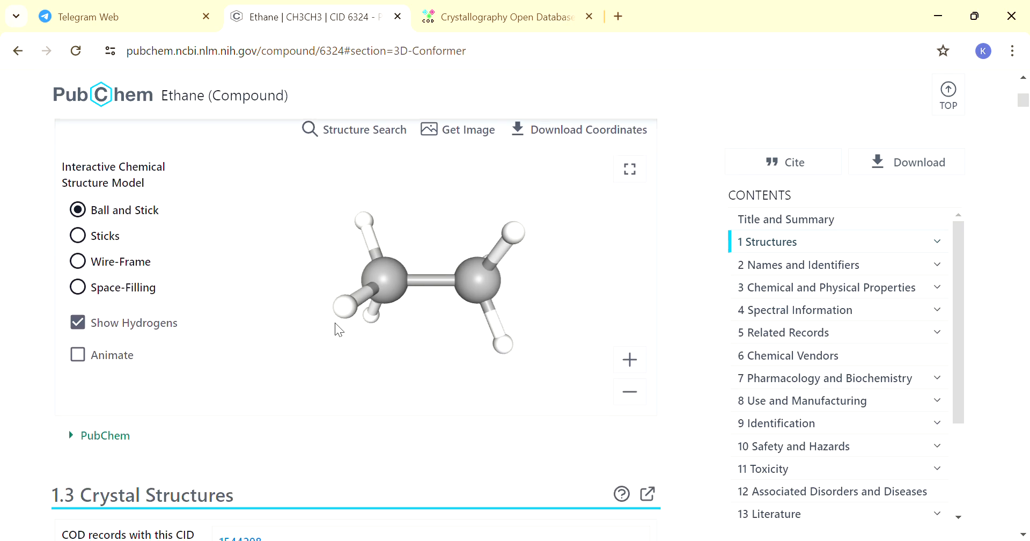
Step: Display the 3D conformer as Sticks, Wire-Frame and Space-Filling, and return it to Ball and Stick
left_click(83, 242)
left_click(81, 268)
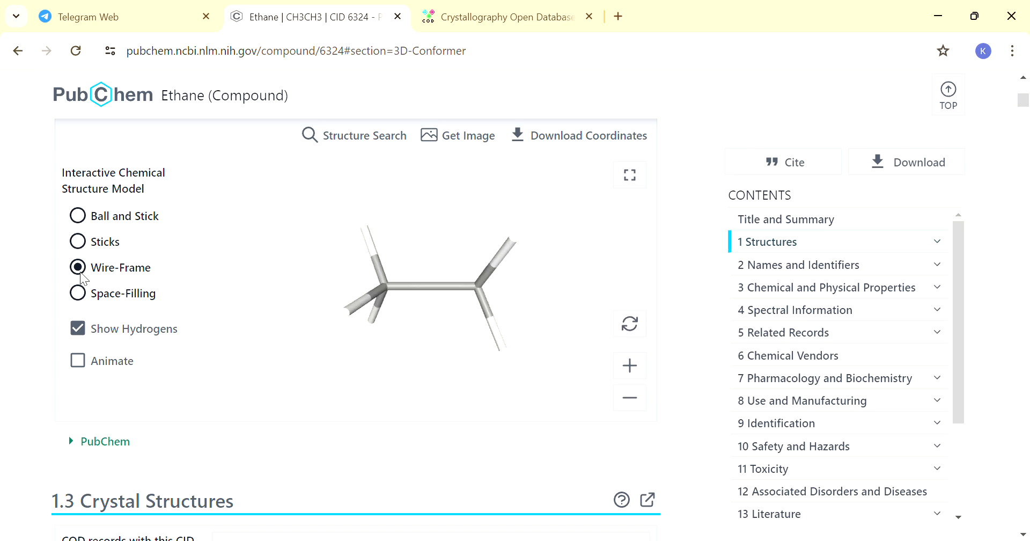
left_click(86, 293)
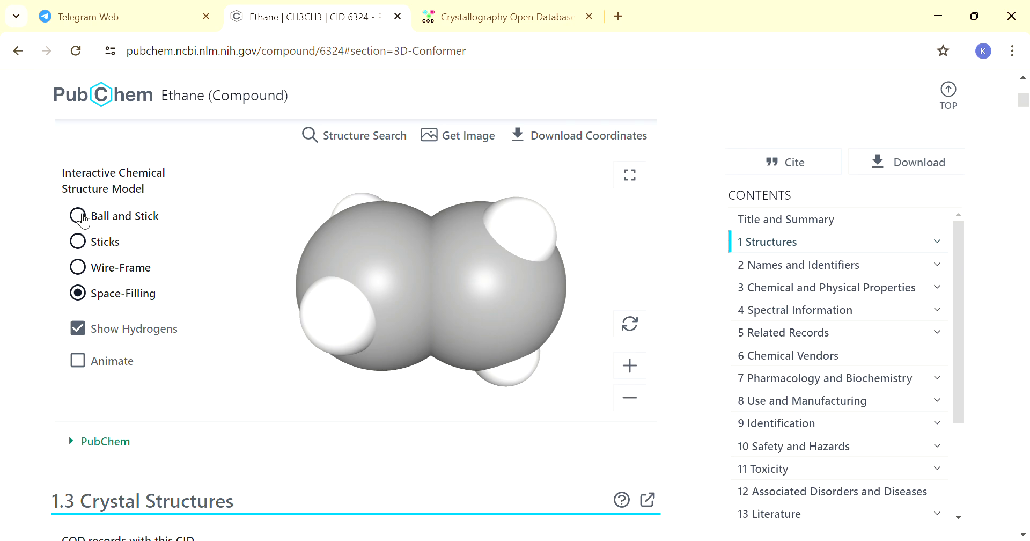
left_click(81, 216)
Step: Examine ethane's Names and Identifiers section, including the computed descriptors, molecular formula, UNII and UN Number entries
scroll(403, 349, "down", 8)
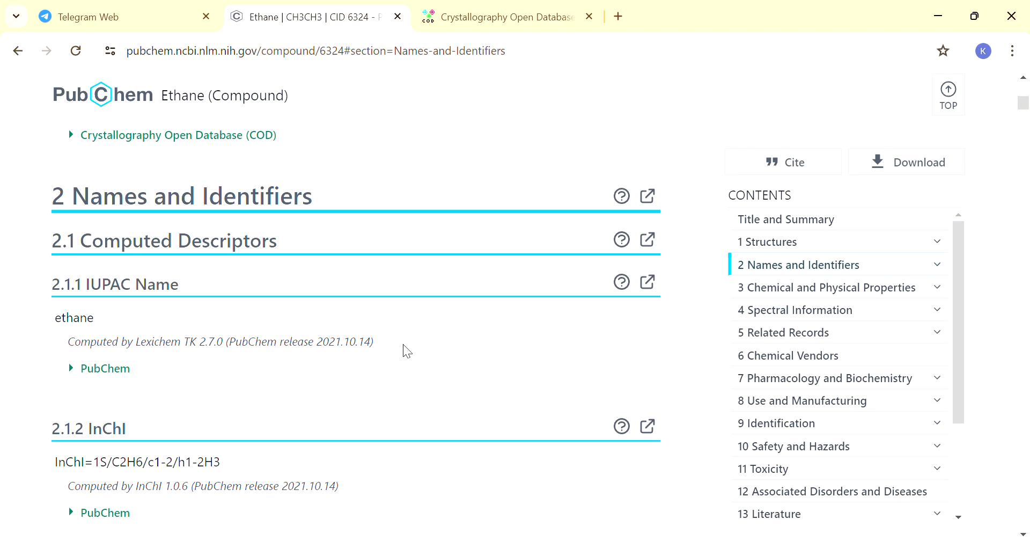
scroll(403, 348, "down", 1)
scroll(403, 345, "down", 3)
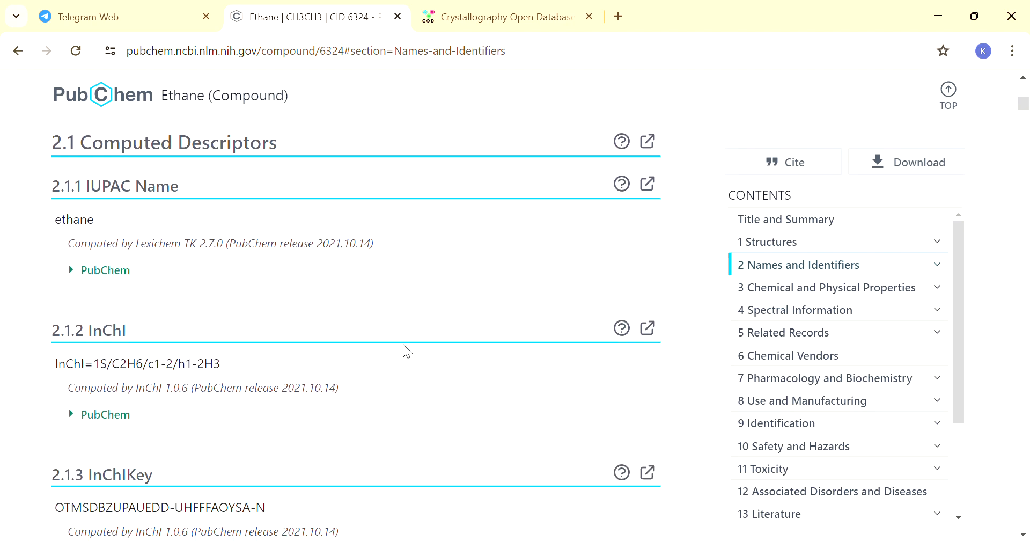
scroll(403, 344, "down", 1)
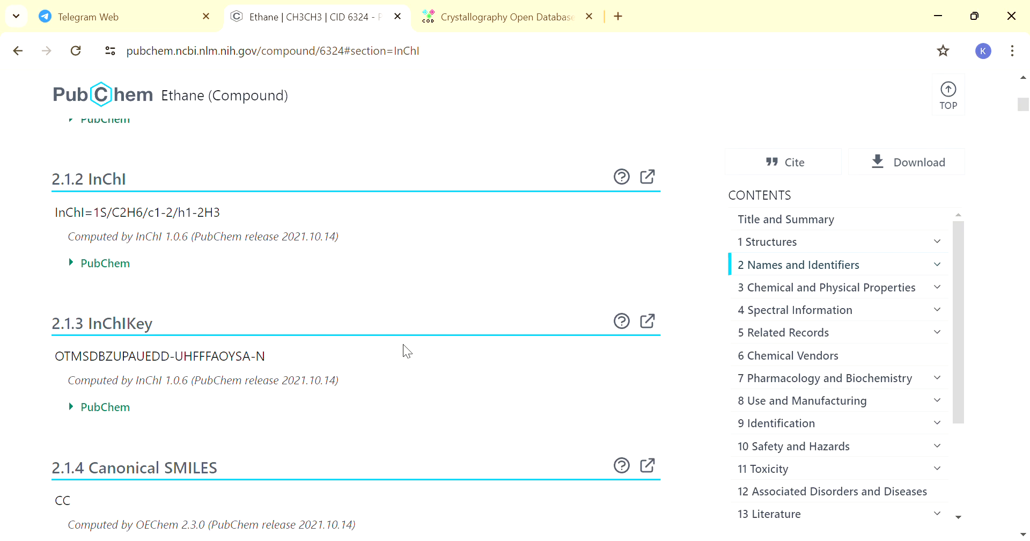
scroll(404, 345, "down", 3)
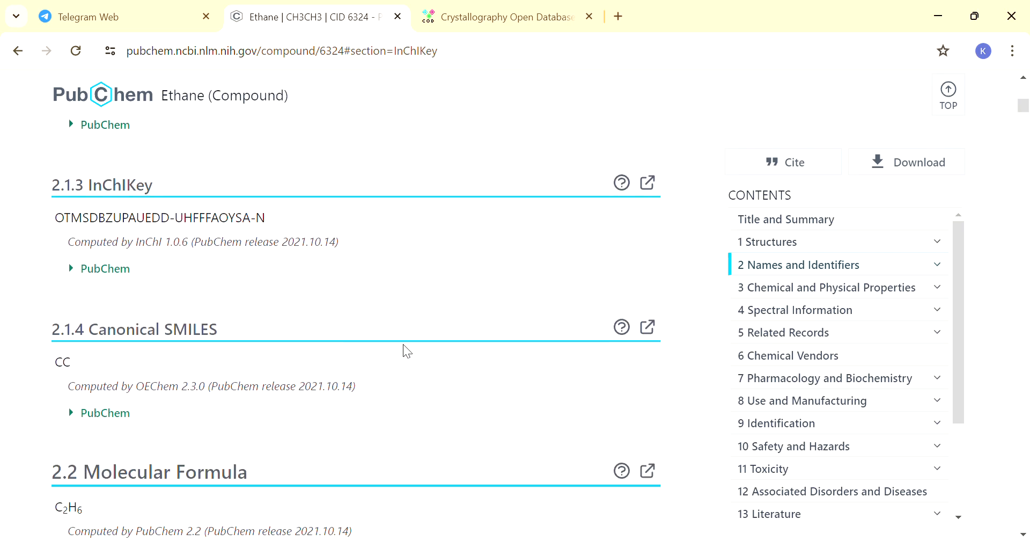
scroll(403, 345, "down", 6)
scroll(403, 344, "down", 15)
scroll(404, 345, "down", 4)
scroll(405, 348, "down", 5)
scroll(405, 346, "down", 12)
scroll(403, 347, "up", 11)
scroll(404, 345, "up", 5)
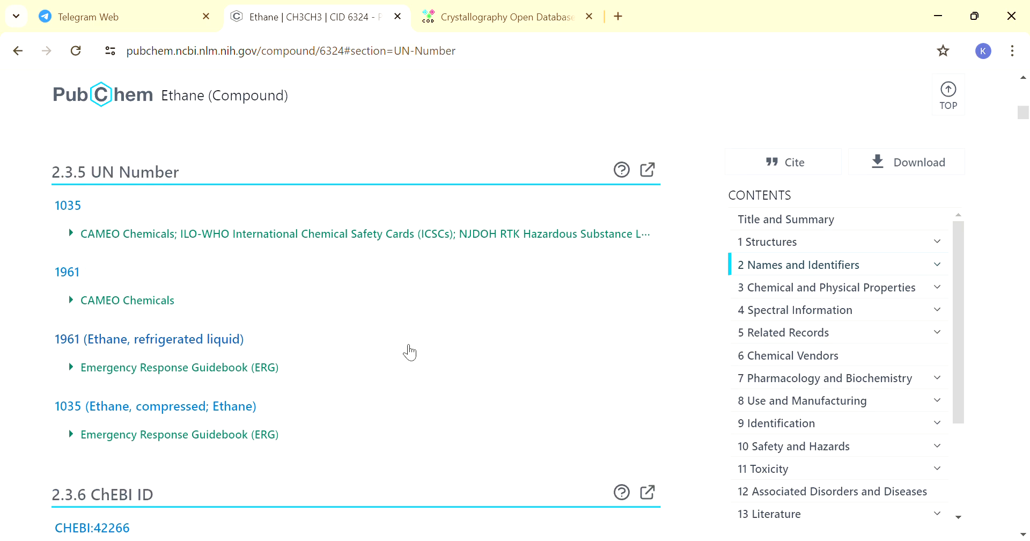
scroll(409, 353, "up", 2)
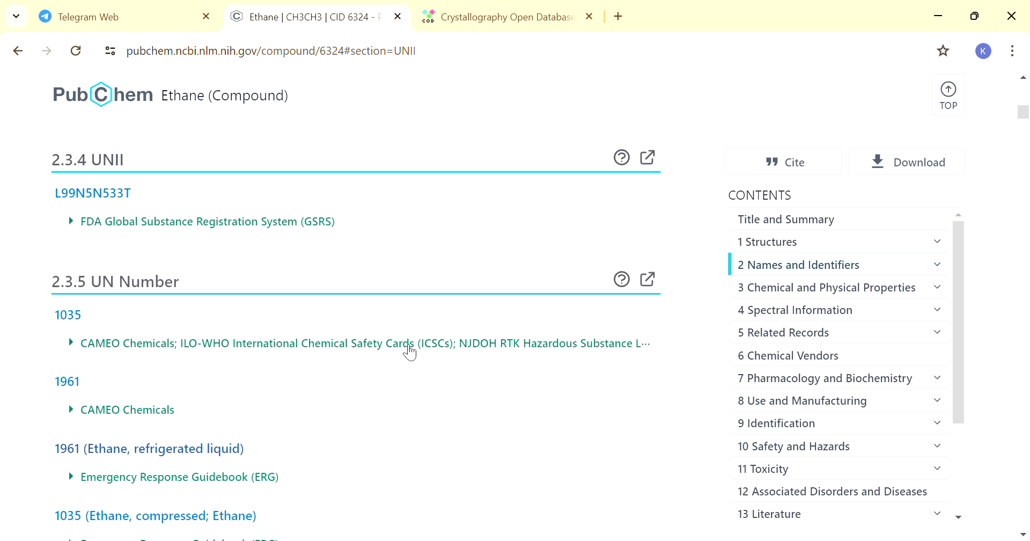
Step: Go back through the ethane record to review the 3D conformer, 2D structure and summary description
scroll(407, 347, "up", 5)
scroll(407, 350, "up", 6)
scroll(403, 345, "up", 7)
scroll(403, 345, "up", 4)
scroll(403, 345, "up", 8)
scroll(404, 346, "up", 6)
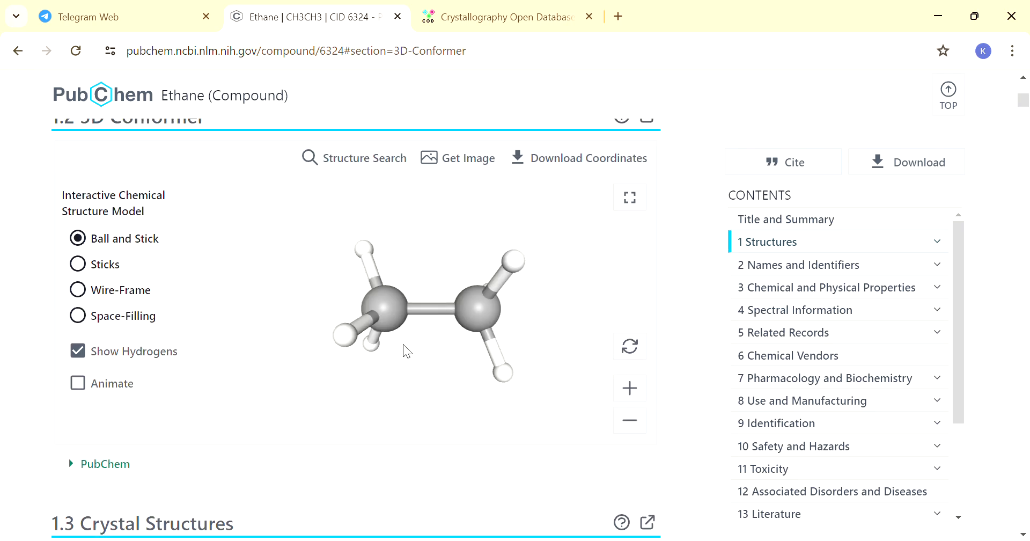
scroll(403, 345, "up", 5)
scroll(404, 345, "up", 4)
scroll(404, 345, "up", 3)
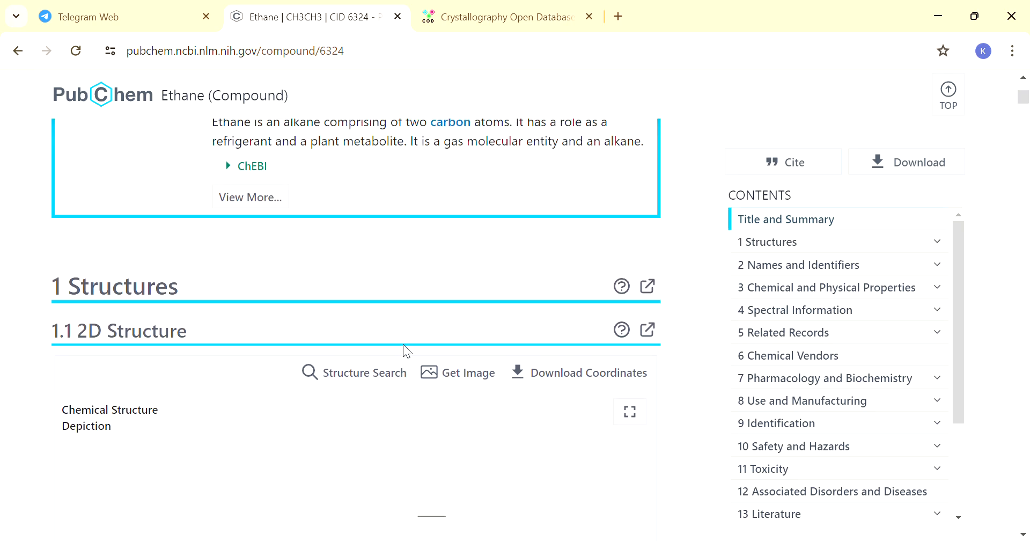
scroll(403, 345, "up", 7)
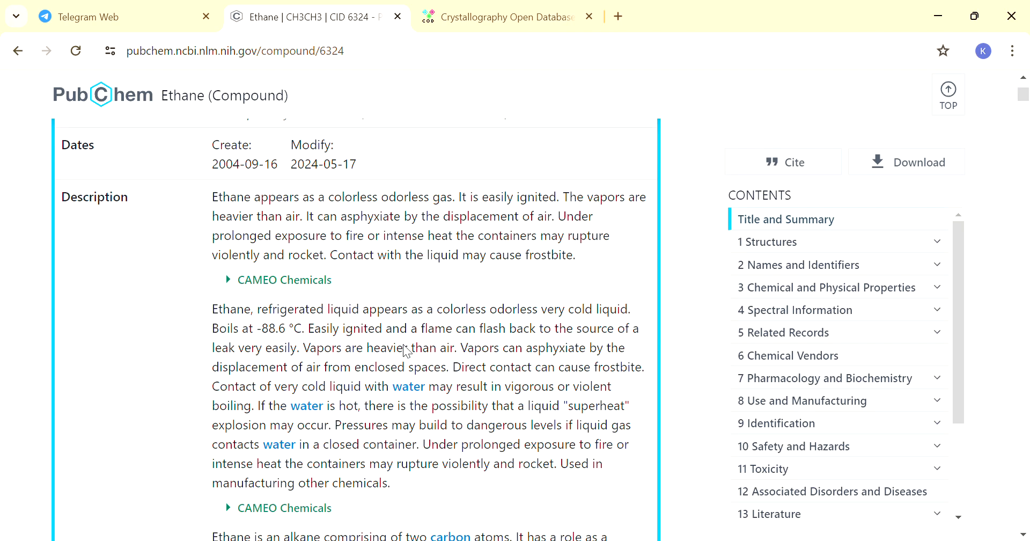
Step: Browse ethane's Structures, Names and Identifiers, Chemical and Physical Properties, and Use and Manufacturing sections through the record's contents list
scroll(407, 350, "up", 1)
scroll(408, 349, "up", 5)
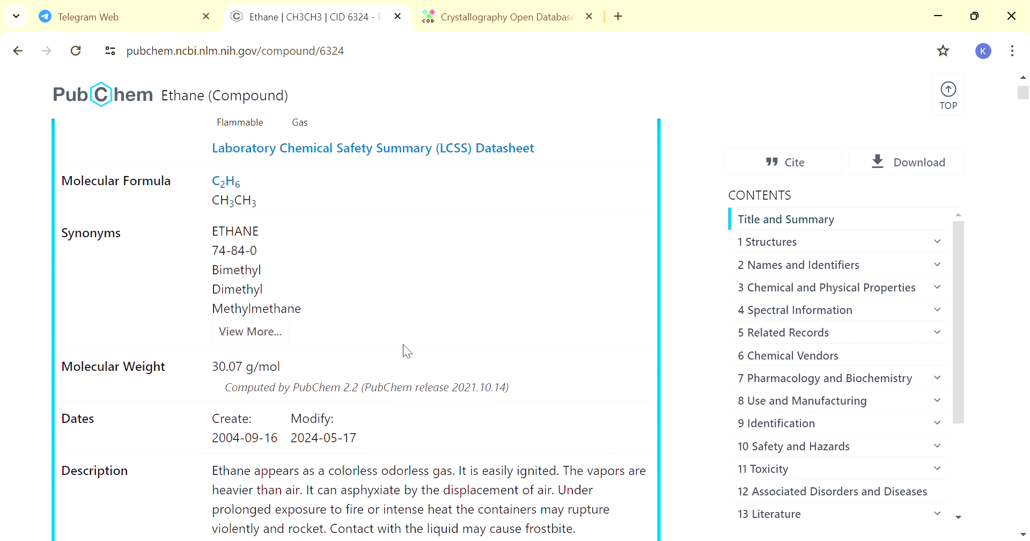
scroll(455, 351, "left", 2)
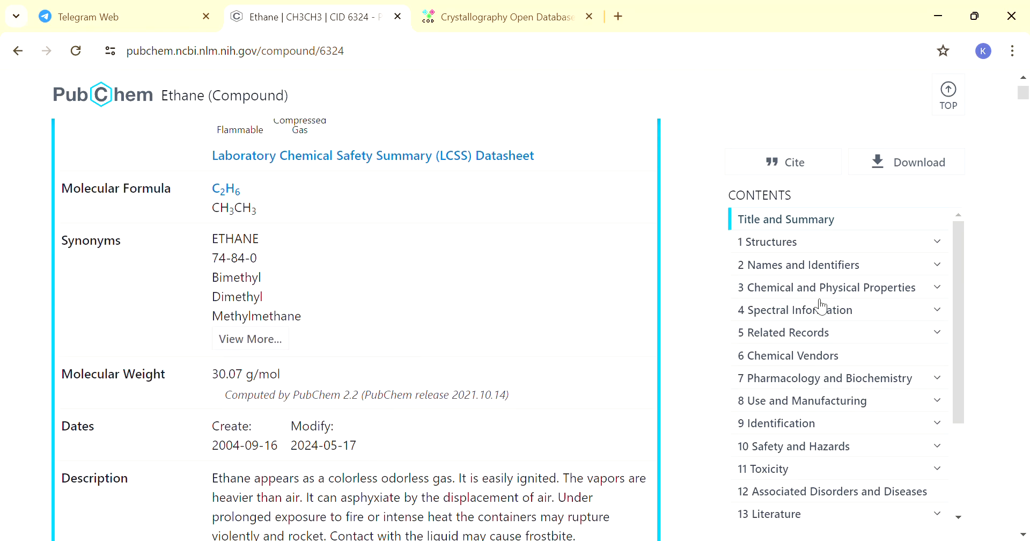
left_click(784, 245)
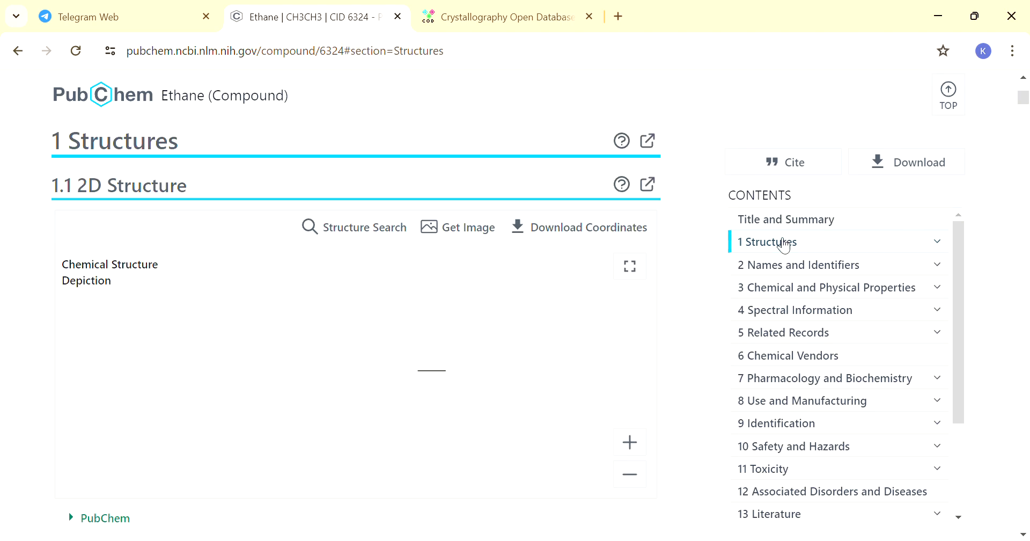
left_click(816, 277)
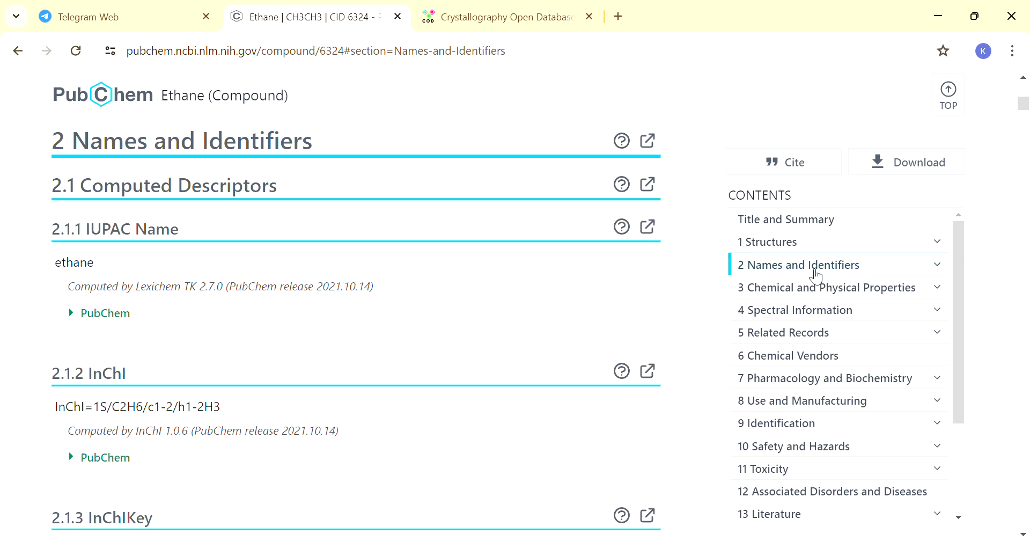
left_click(833, 290)
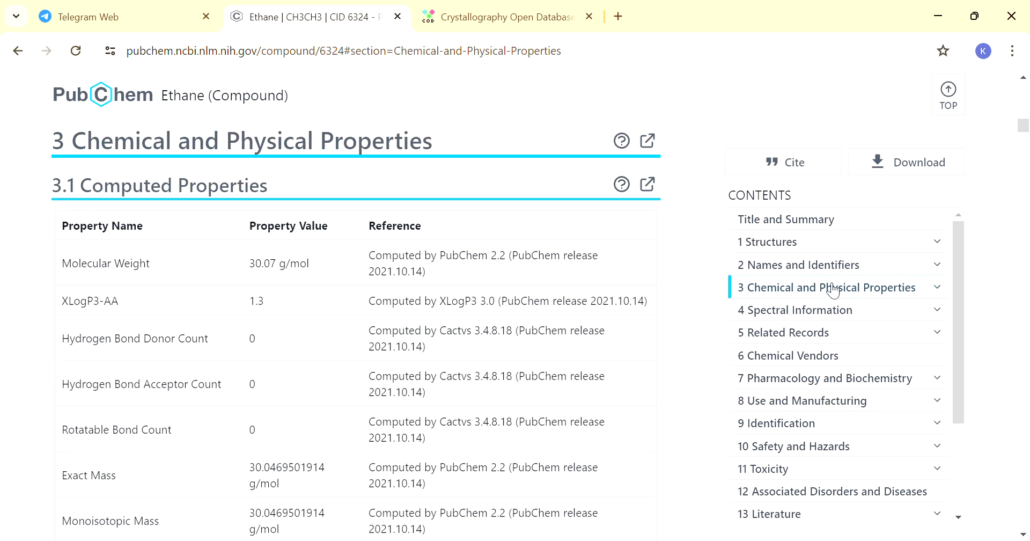
scroll(350, 265, "down", 3)
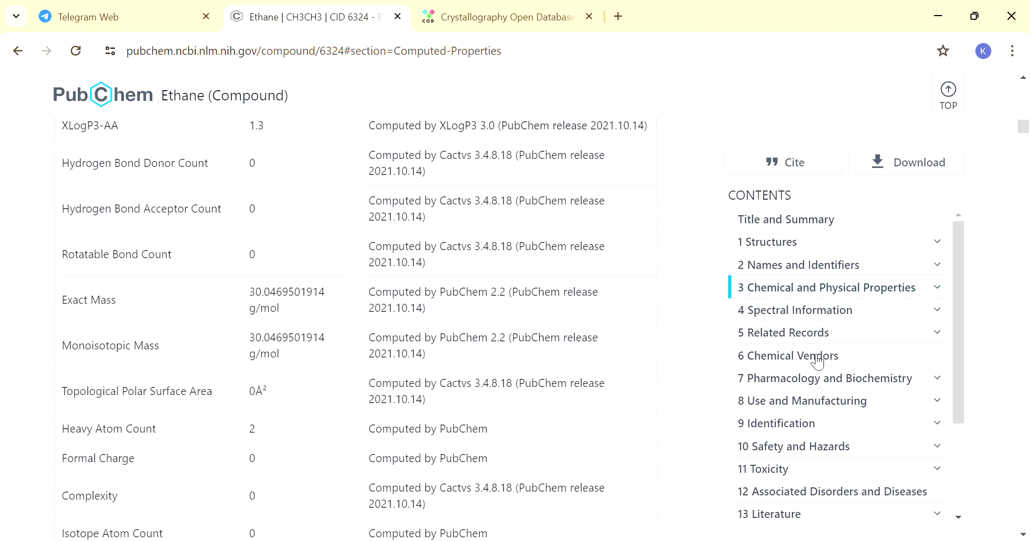
left_click(816, 400)
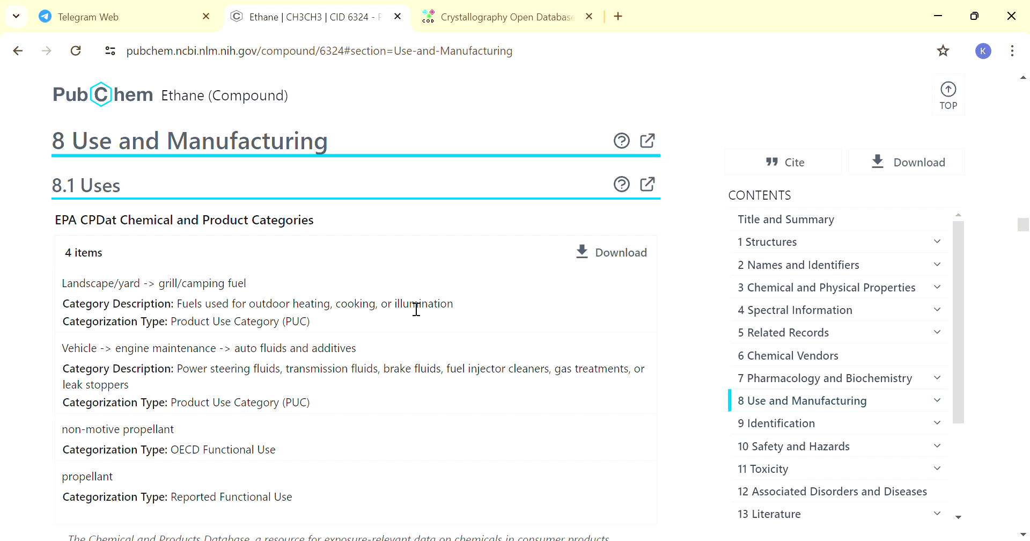
left_click(109, 15)
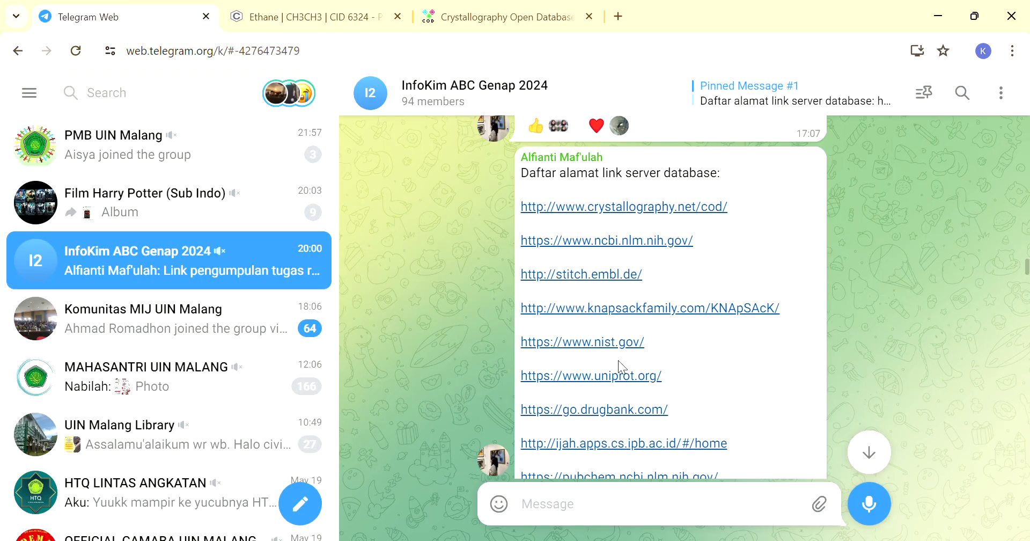
scroll(639, 384, "down", 1)
scroll(639, 382, "down", 1)
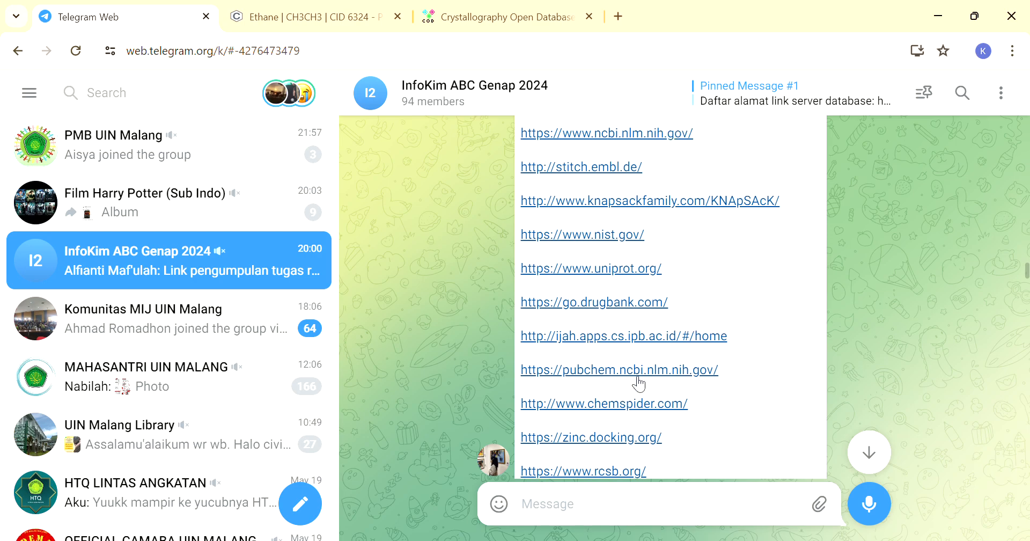
scroll(638, 378, "down", 2)
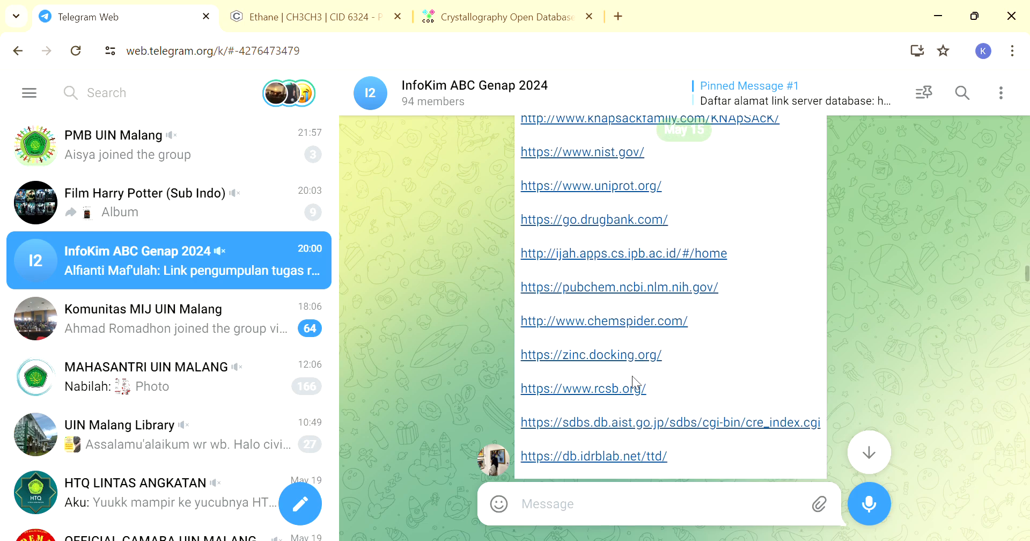
left_click(611, 389)
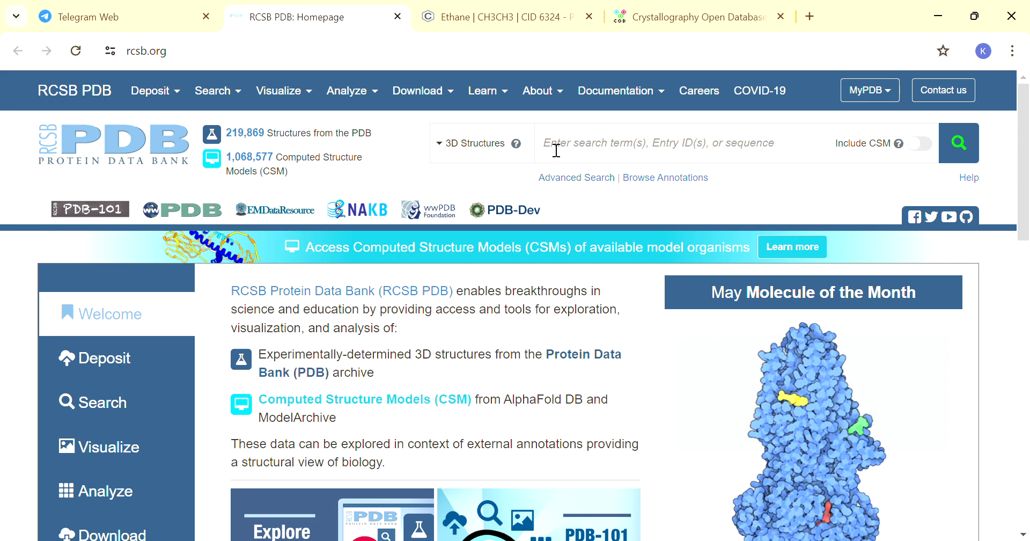
Step: Search RCSB PDB's 3D Structures for "ethane" and look through the first page of matching entries
type("ethane")
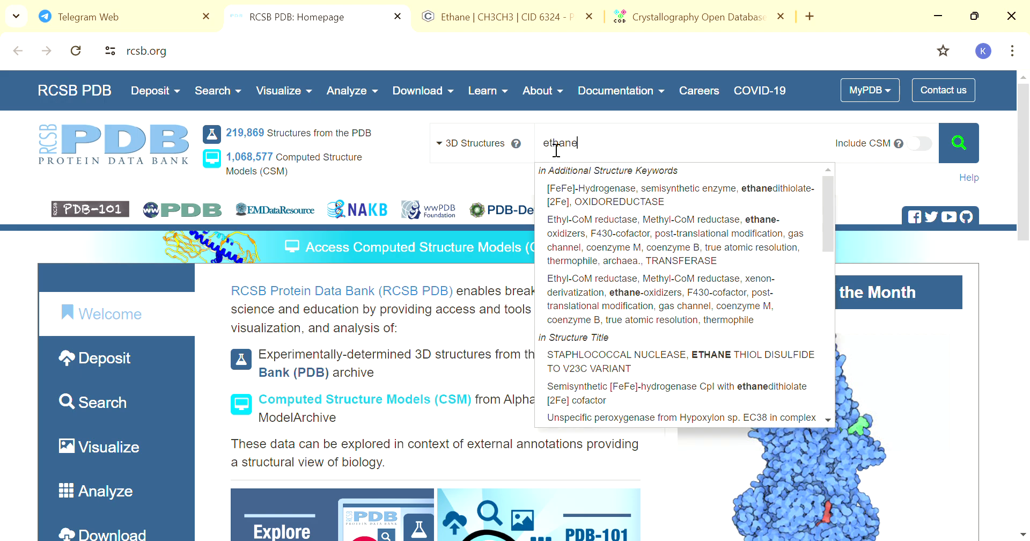
key("Return")
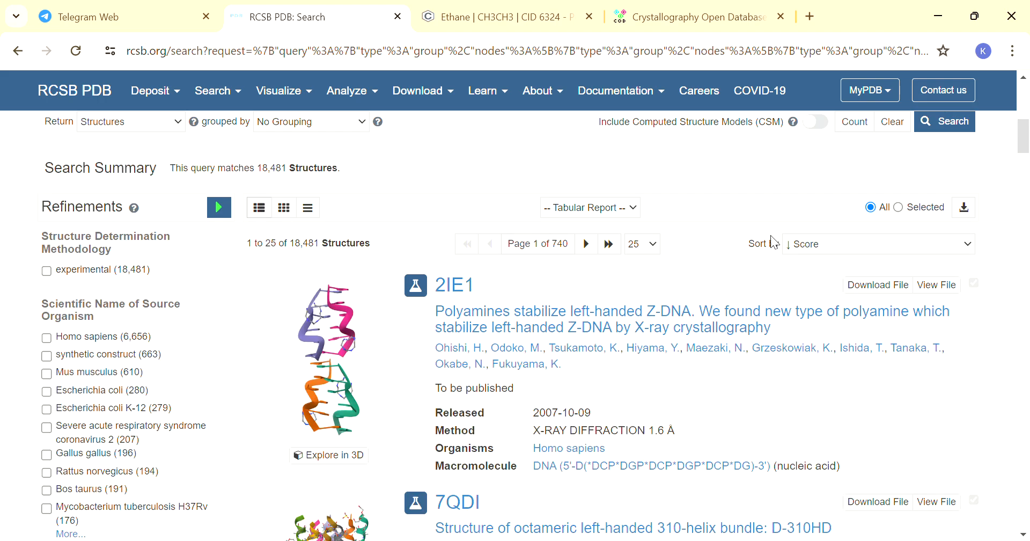
scroll(548, 284, "down", 13)
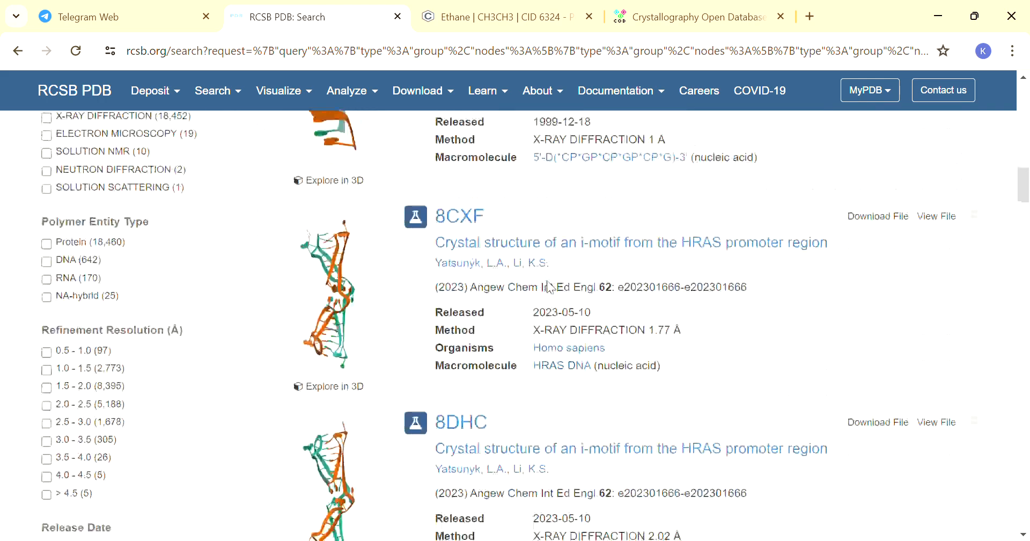
scroll(550, 287, "down", 7)
scroll(551, 288, "down", 5)
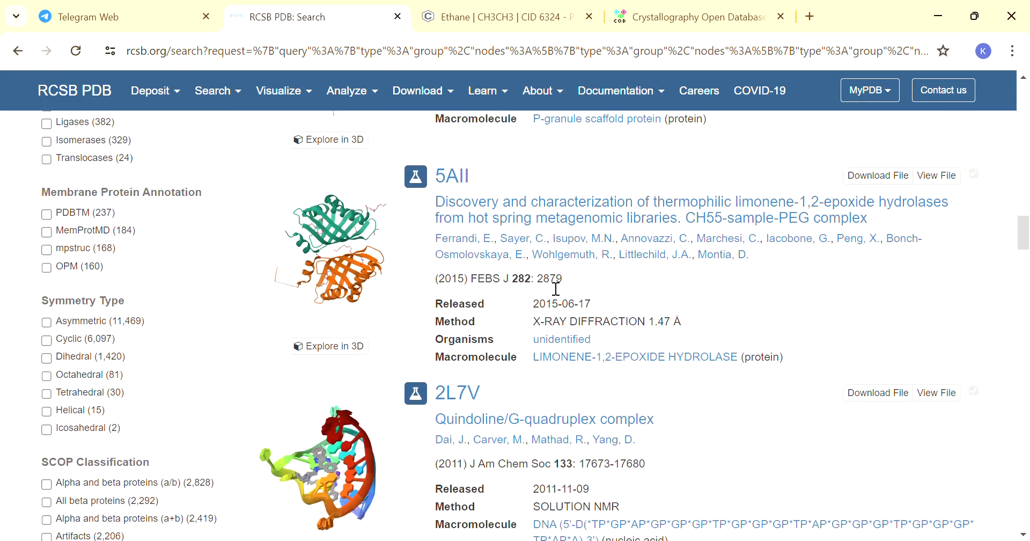
scroll(557, 288, "down", 4)
scroll(556, 289, "up", 20)
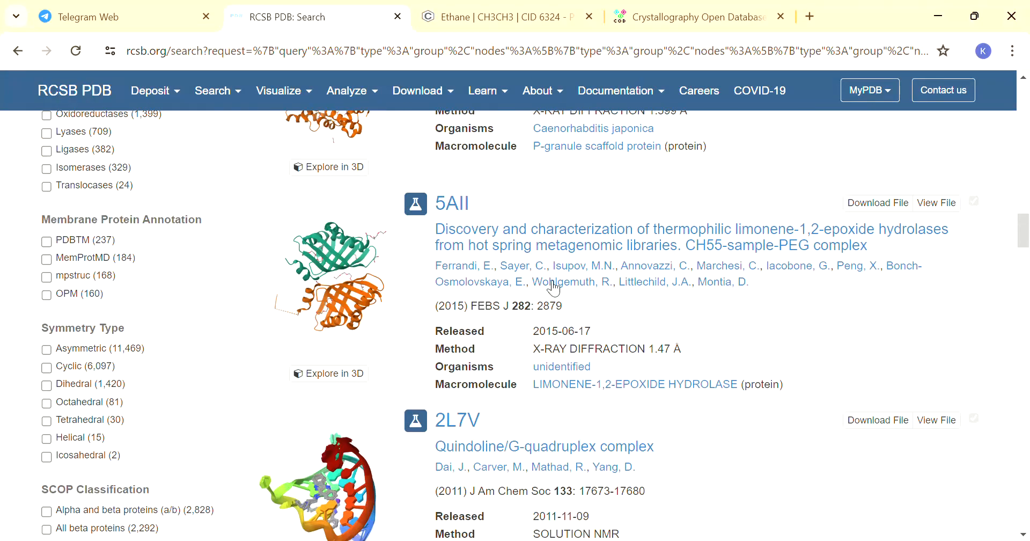
scroll(555, 288, "up", 10)
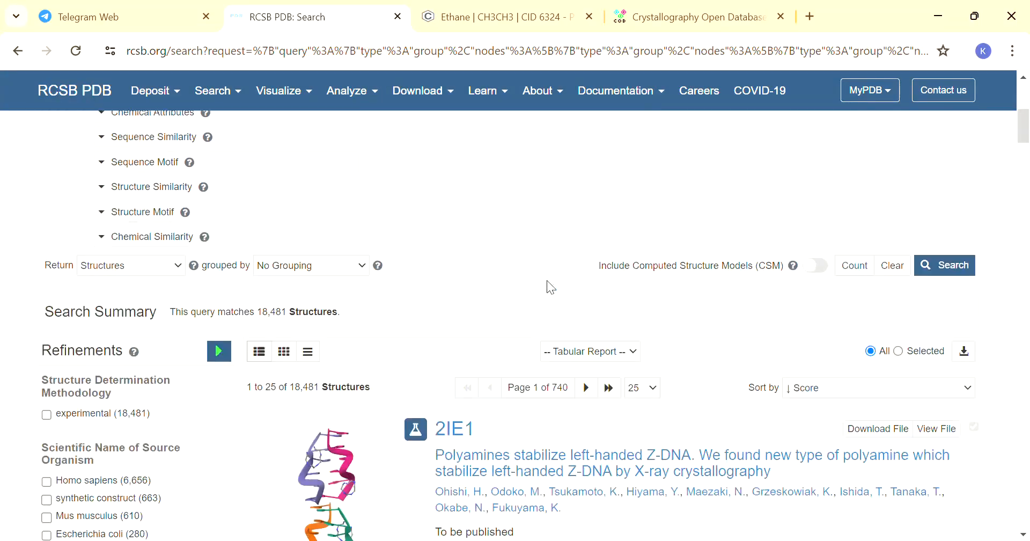
scroll(550, 287, "down", 3)
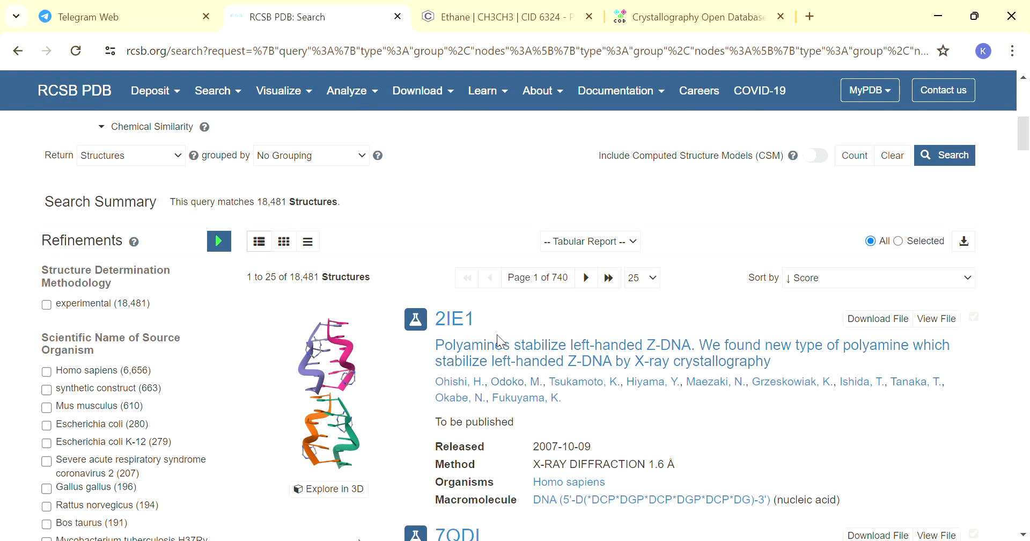
Step: Open the 2IE1 entry and examine its structure summary, including the experimental data, wwPDB validation, macromolecule content and literature
left_click(503, 351)
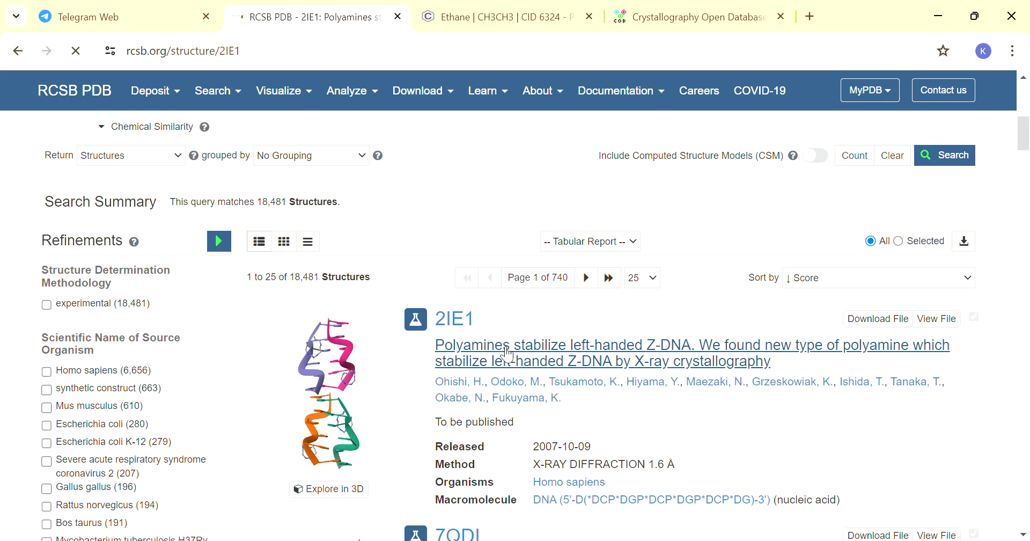
scroll(506, 354, "down", 2)
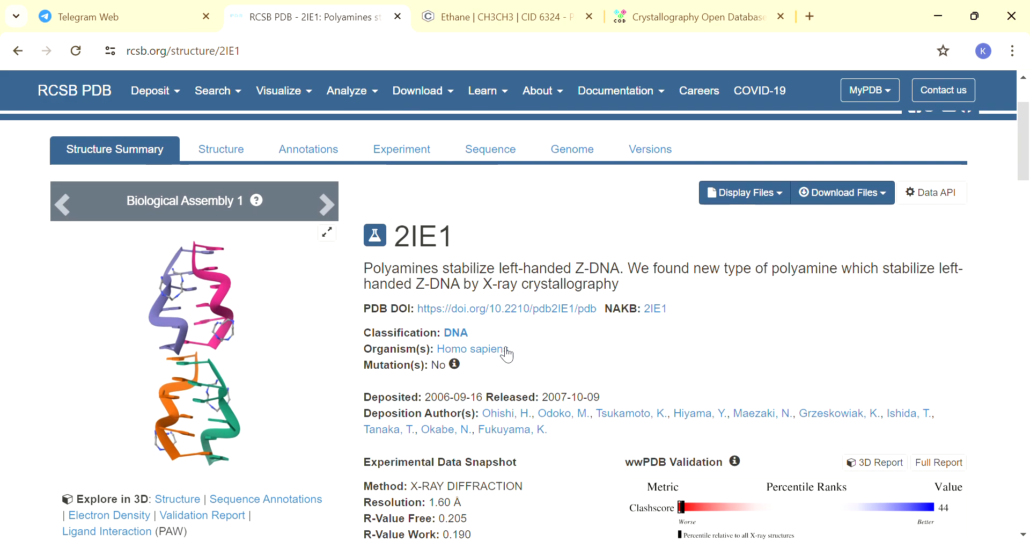
scroll(507, 354, "down", 1)
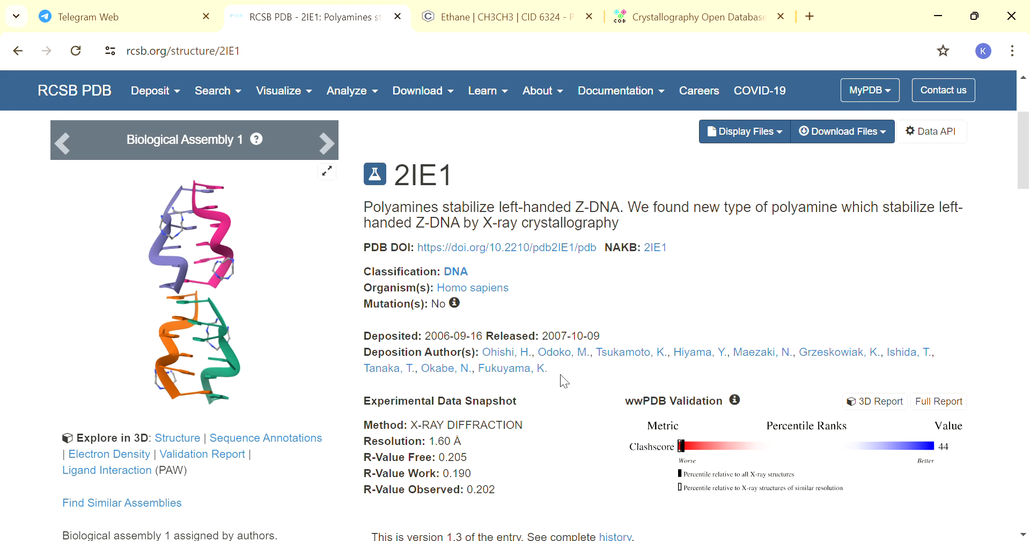
scroll(560, 374, "down", 1)
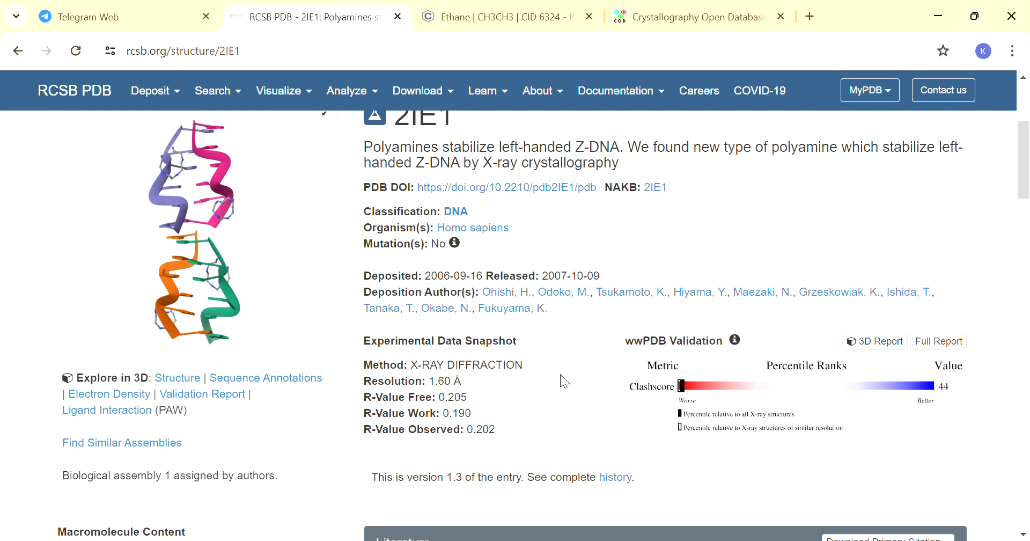
scroll(560, 375, "down", 1)
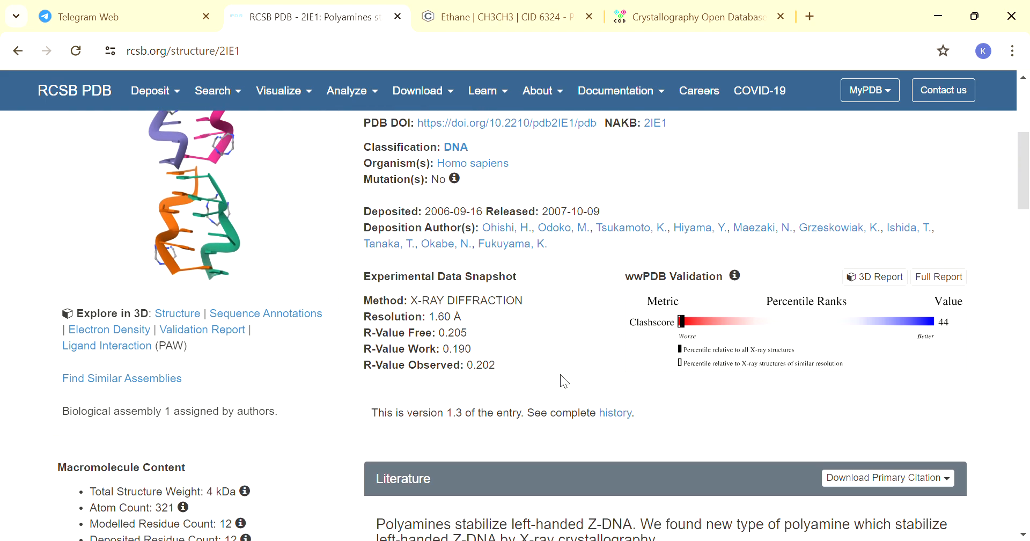
scroll(560, 375, "down", 1)
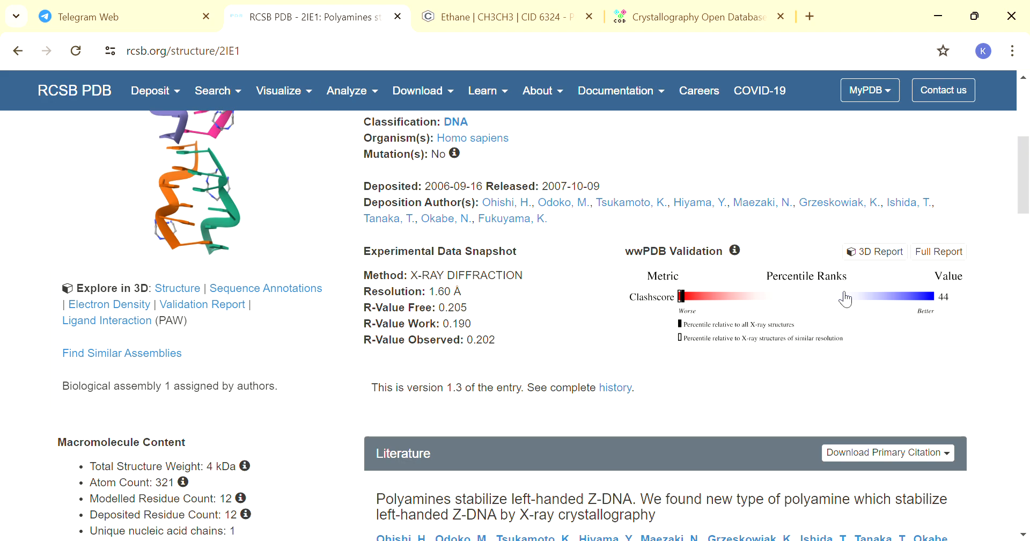
scroll(539, 276, "down", 1)
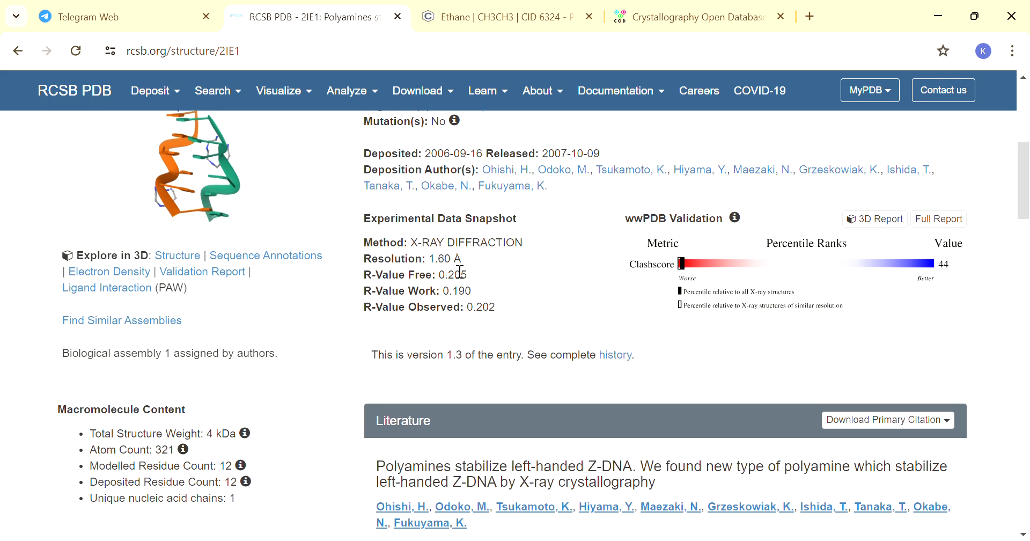
scroll(462, 258, "down", 3)
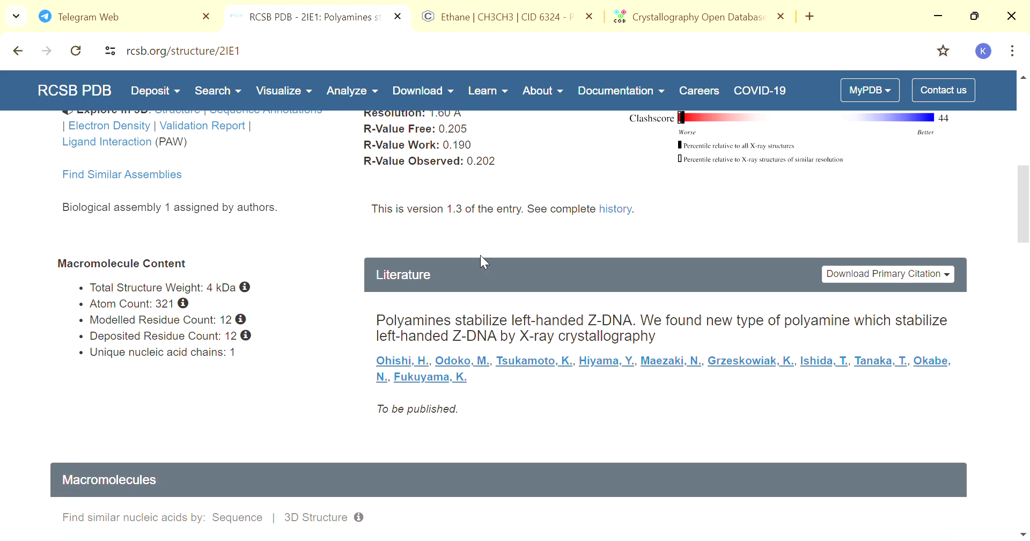
scroll(481, 256, "up", 8)
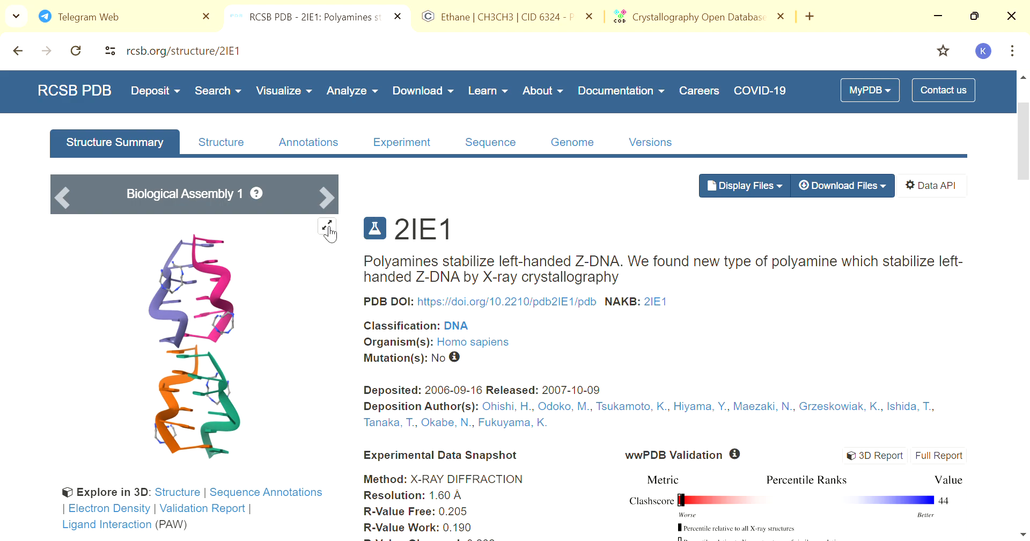
scroll(596, 382, "down", 3)
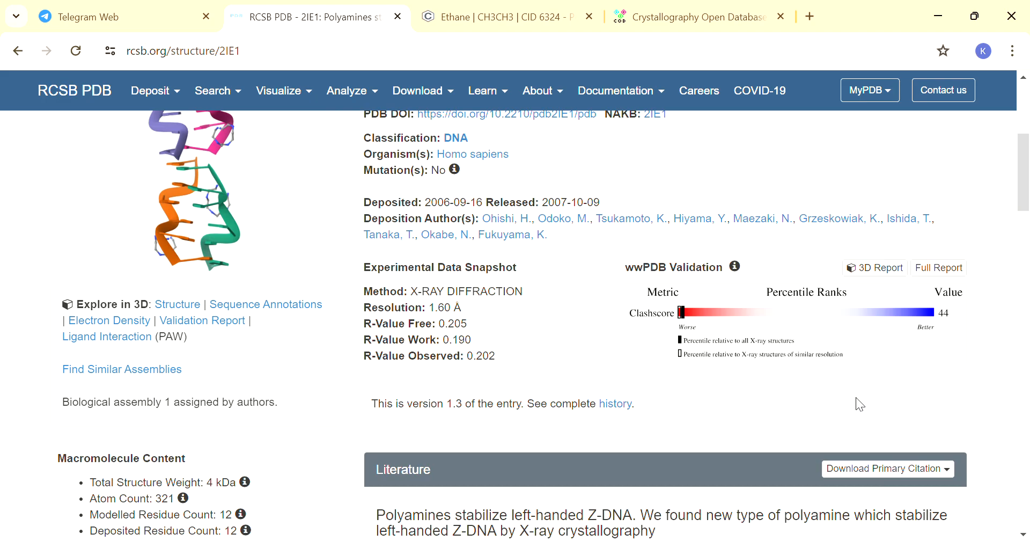
Step: Open the full wwPDB validation report for 2IE1 and read its overall quality and entry composition pages
left_click(933, 272)
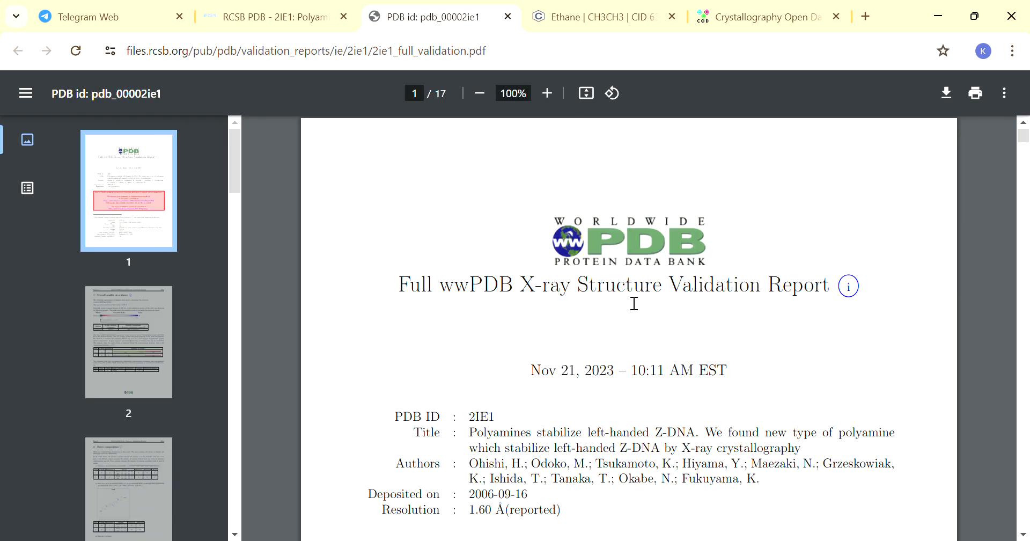
scroll(634, 303, "down", 10)
scroll(634, 303, "down", 9)
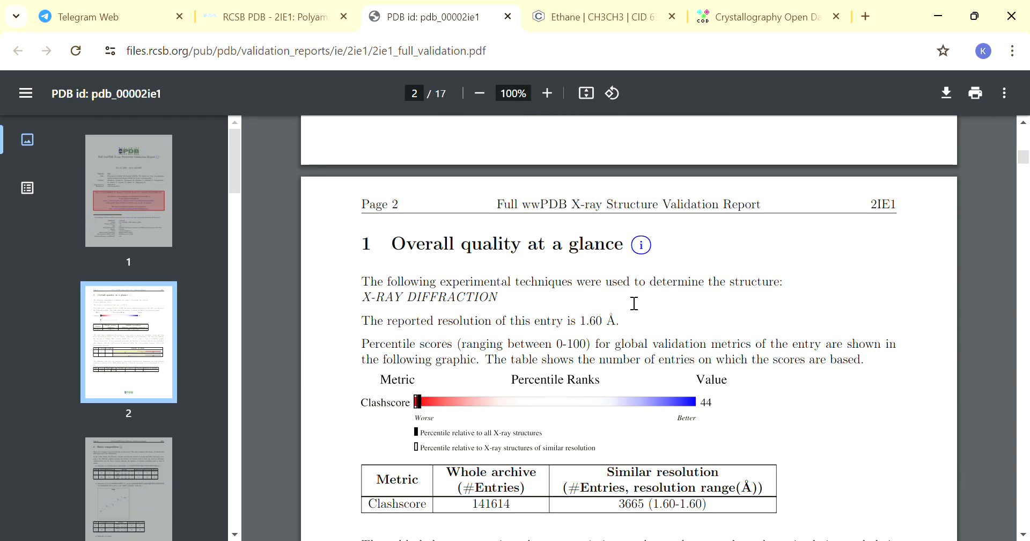
scroll(634, 303, "down", 10)
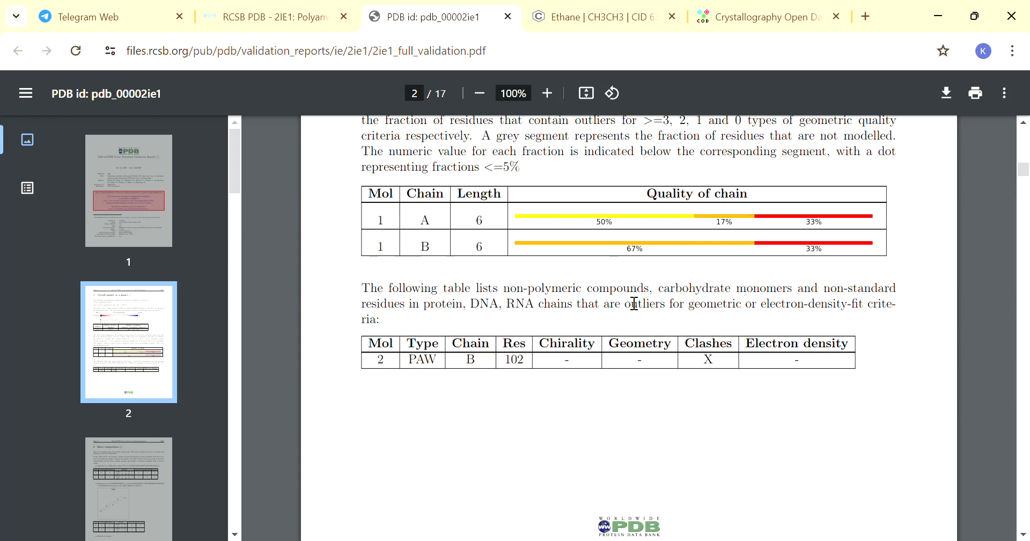
scroll(634, 303, "down", 5)
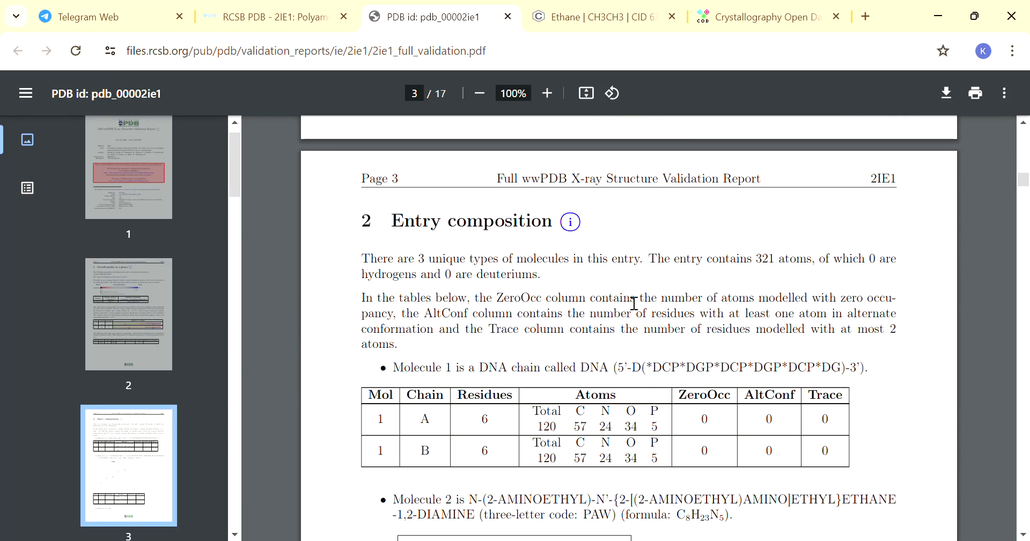
scroll(633, 304, "down", 10)
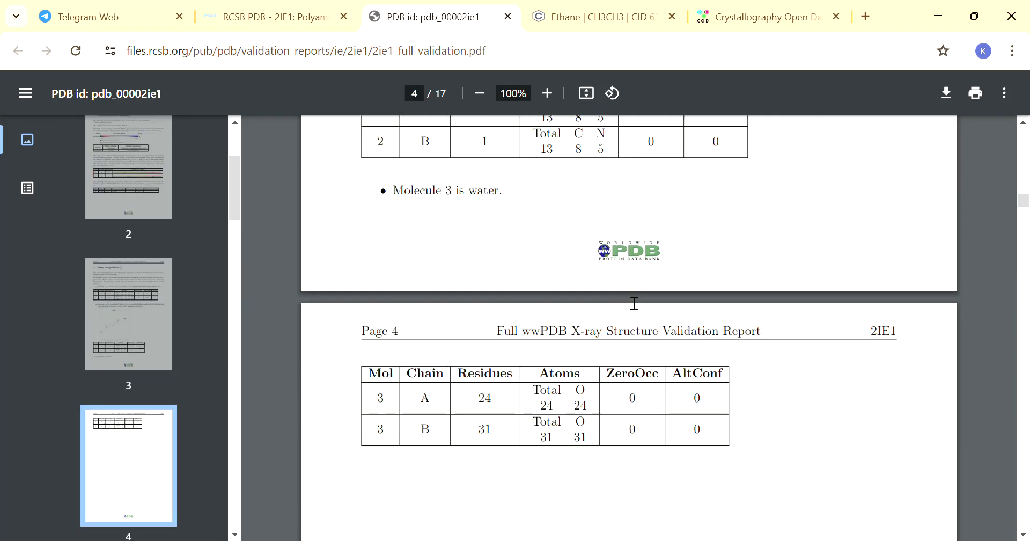
scroll(633, 303, "down", 10)
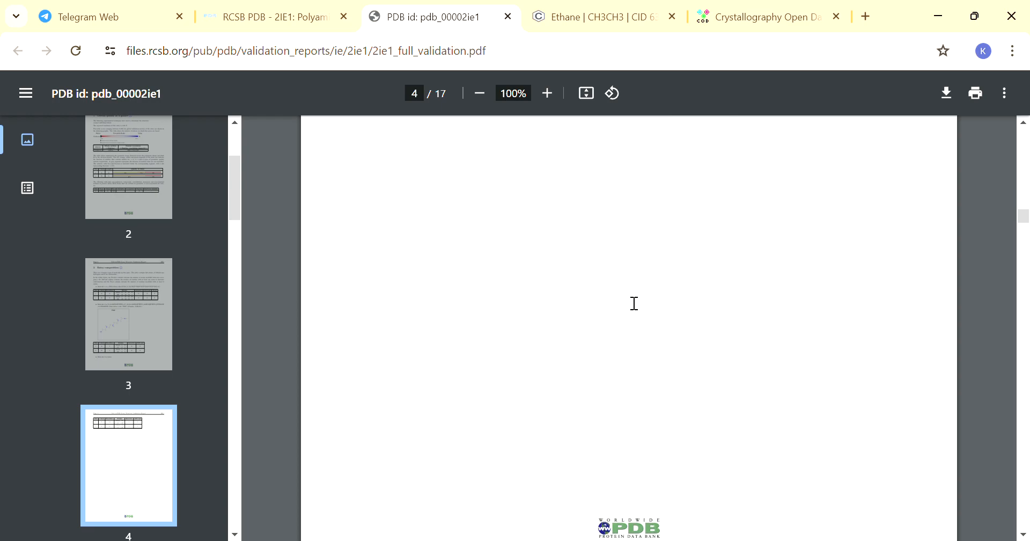
scroll(634, 304, "up", 18)
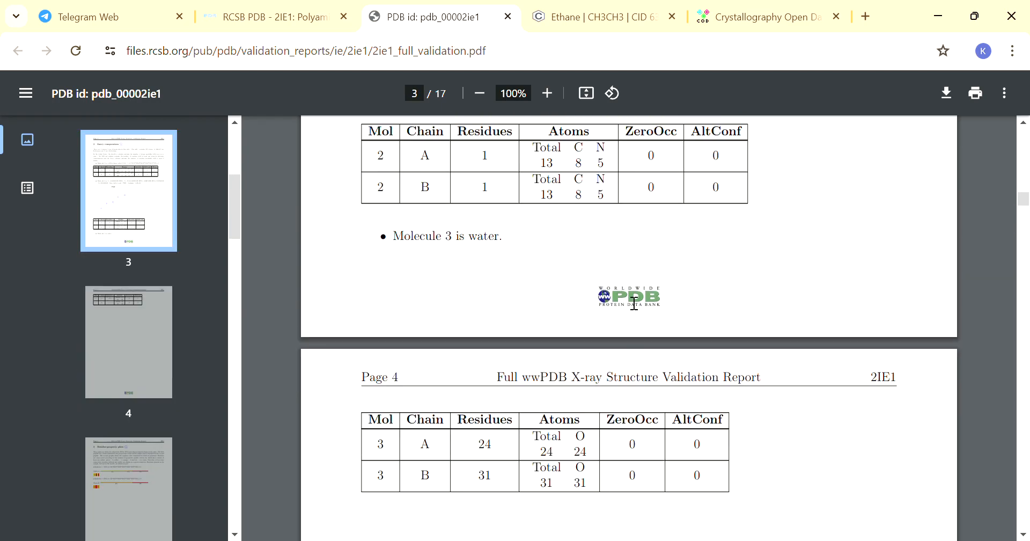
Step: Return from the validation report to the 2IE1 entry and examine its sequence page with the chain A outlier and binding site annotations
scroll(633, 304, "up", 20)
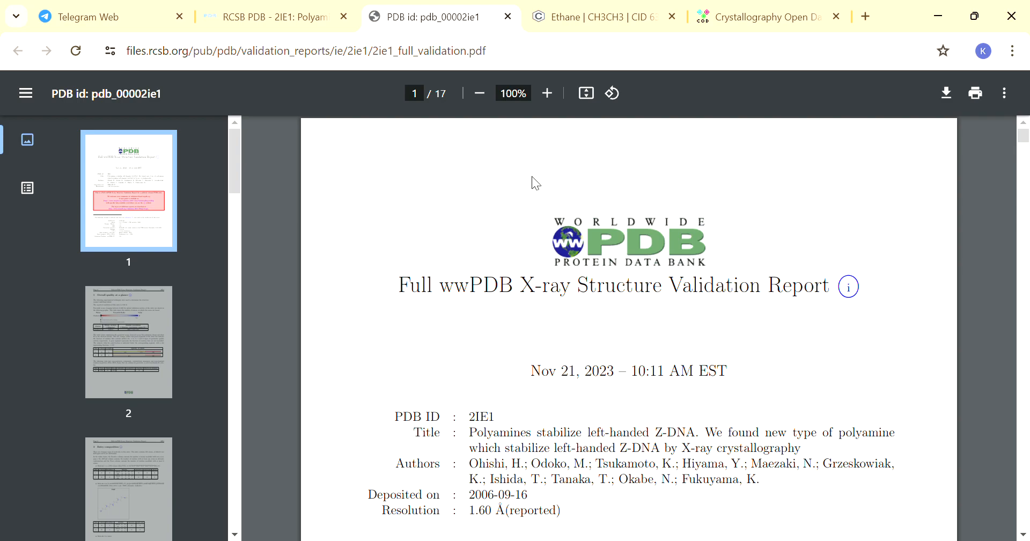
left_click(288, 12)
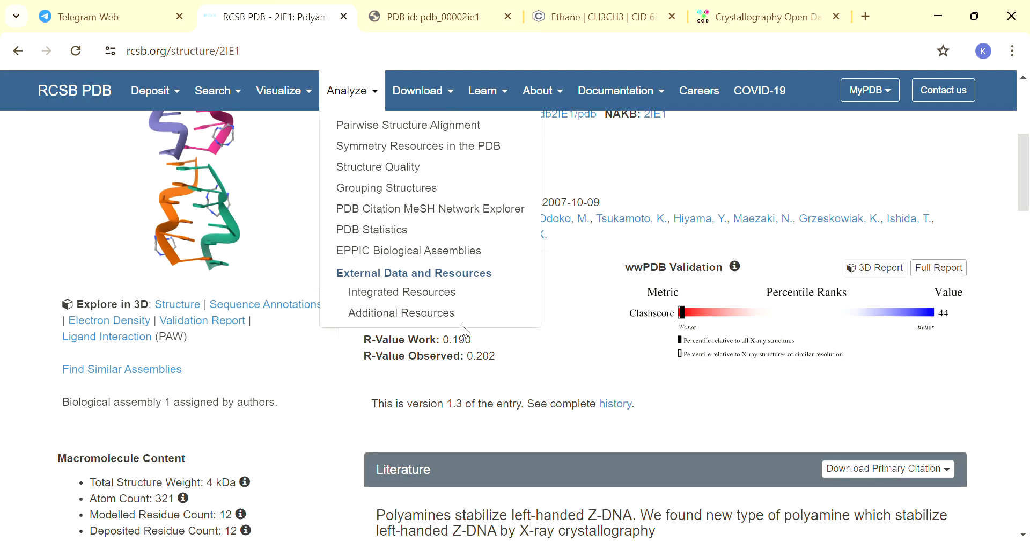
scroll(465, 331, "up", 5)
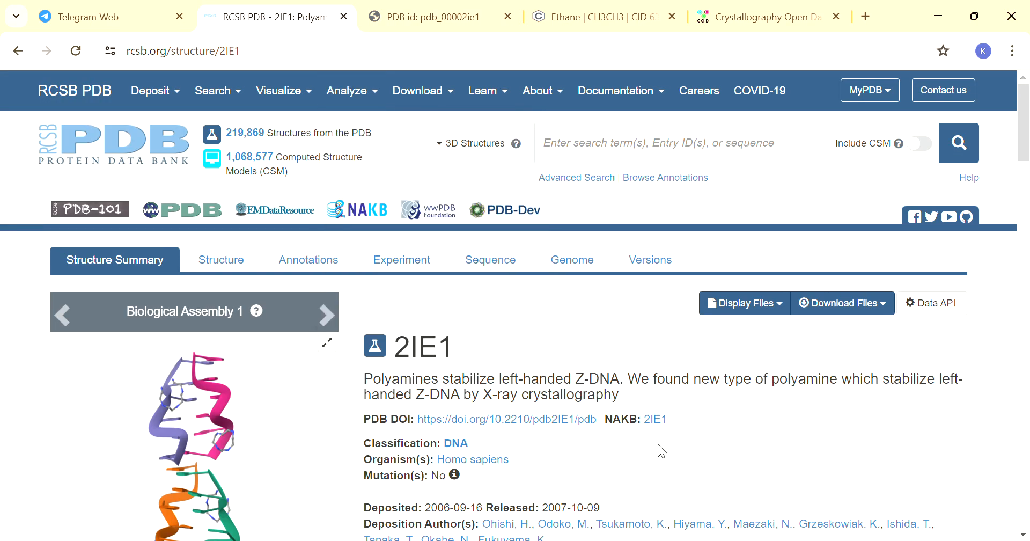
left_click(494, 264)
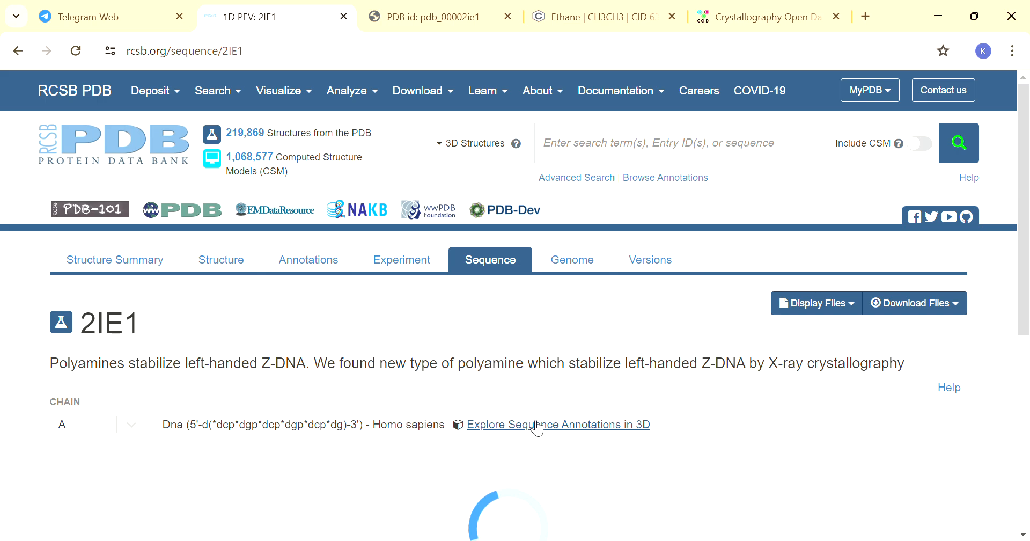
scroll(510, 314, "down", 3)
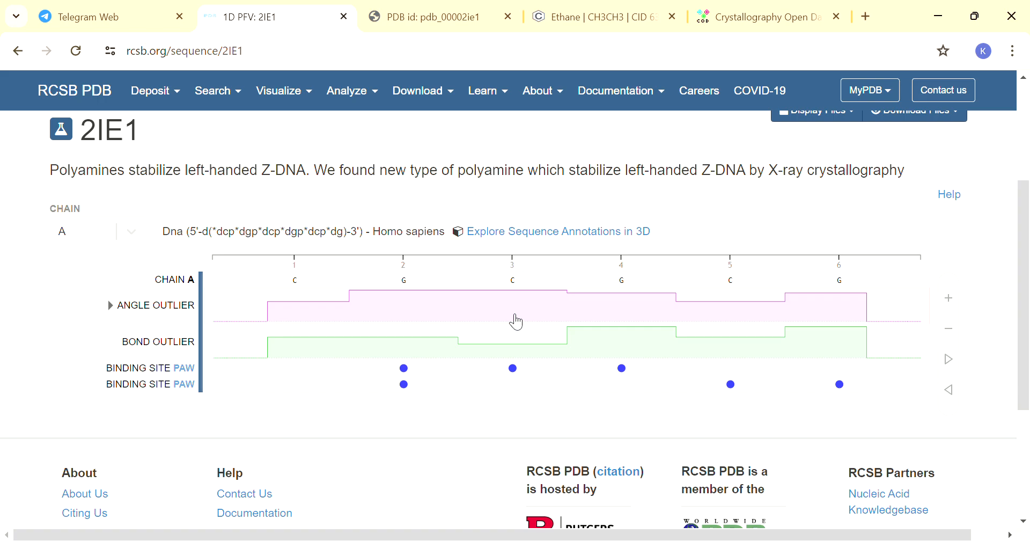
scroll(511, 234, "up", 2)
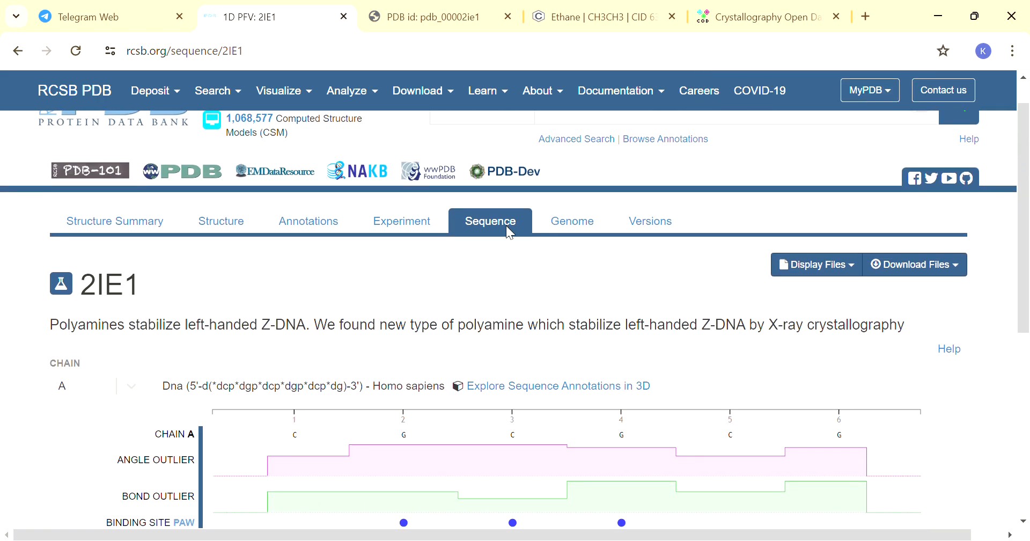
scroll(506, 226, "down", 2)
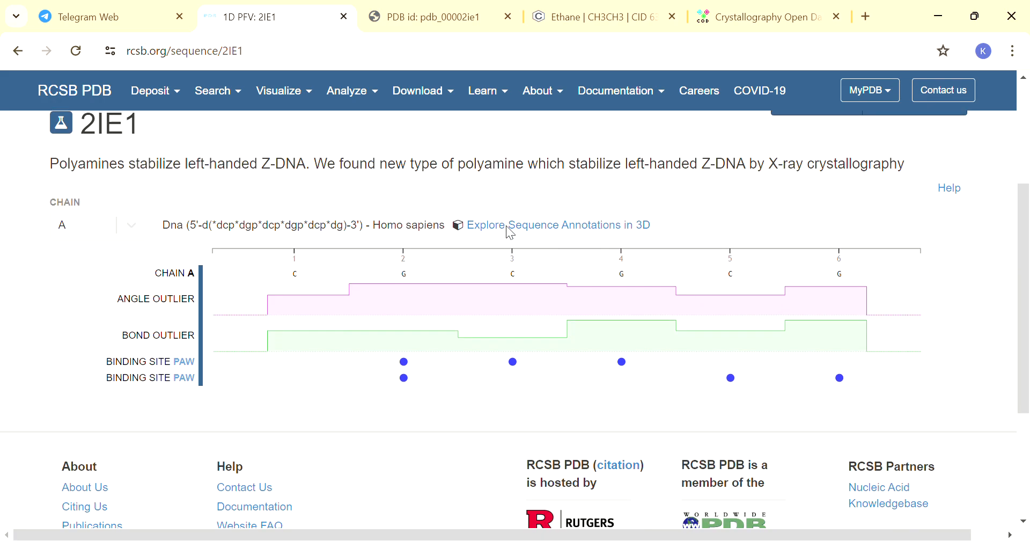
scroll(512, 233, "down", 2)
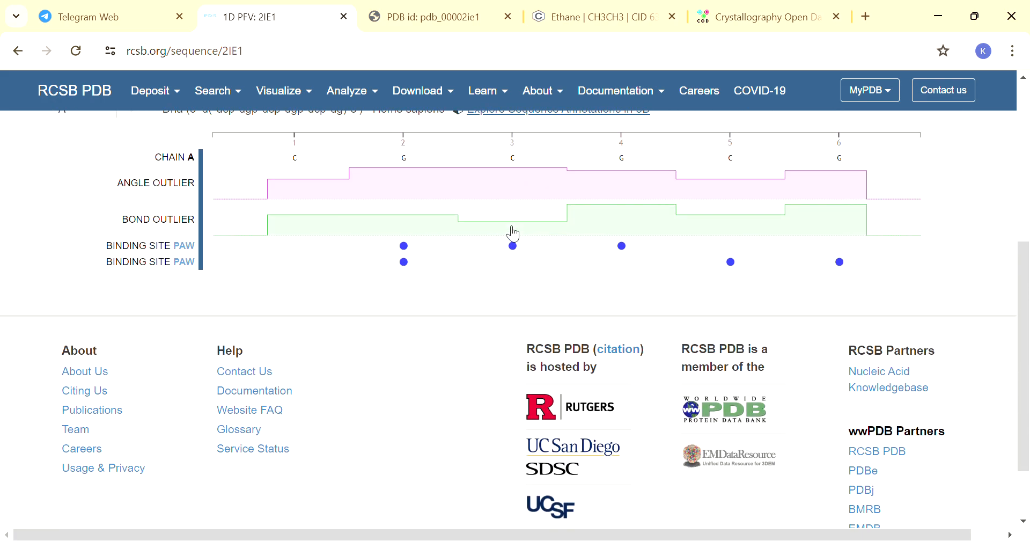
scroll(513, 233, "down", 1)
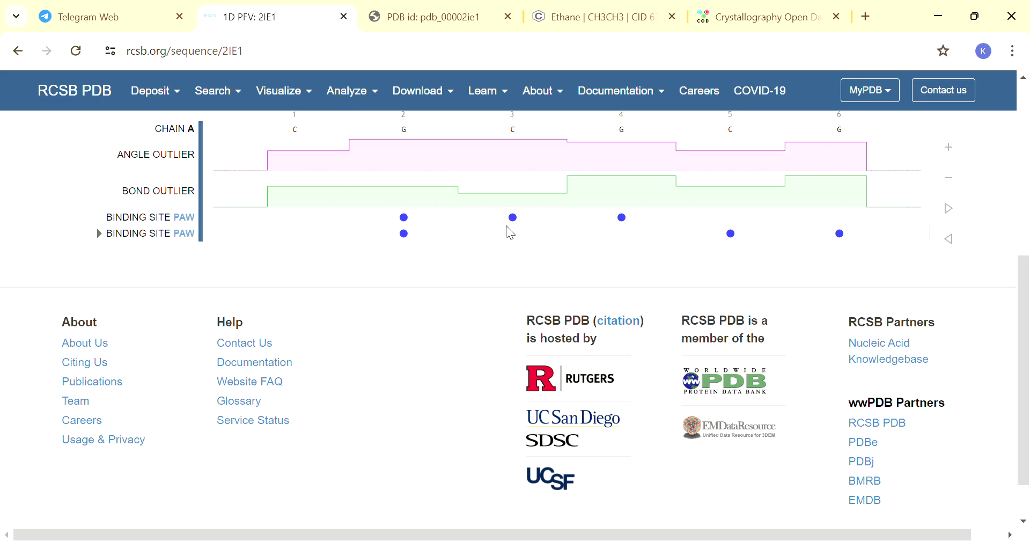
scroll(472, 285, "up", 6)
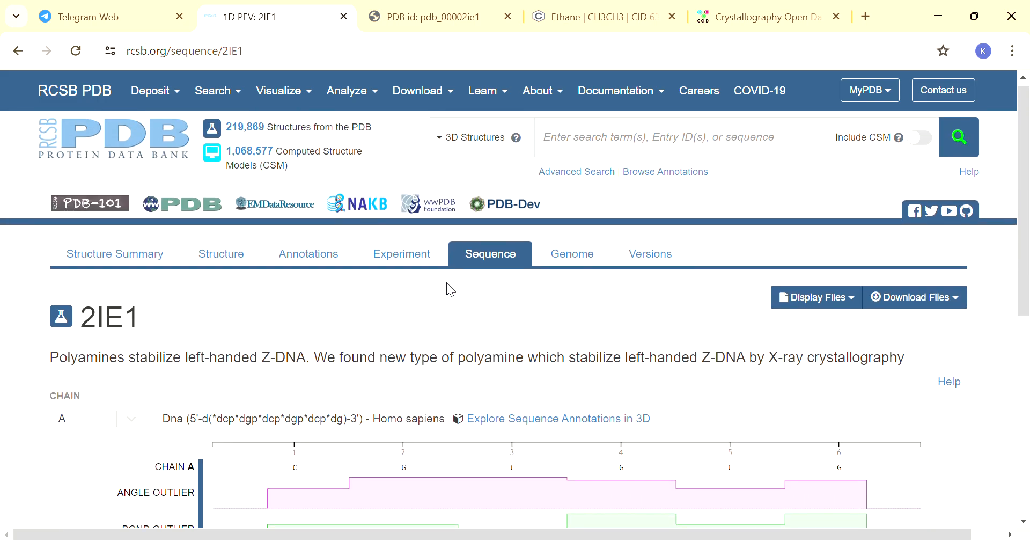
Step: Open the 3D structure view of 2IE1 and inspect the Z-DNA model up close
left_click(226, 254)
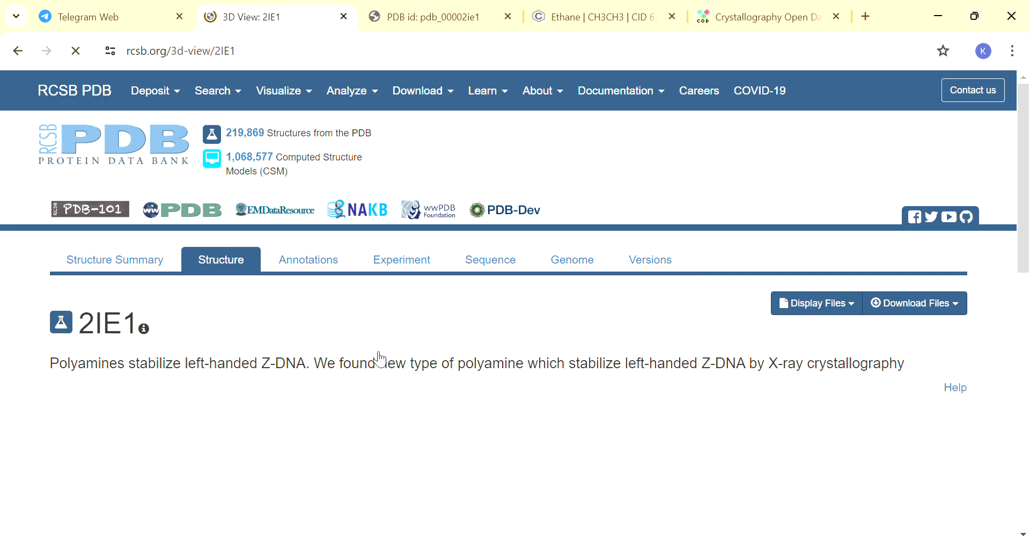
scroll(372, 306, "down", 3)
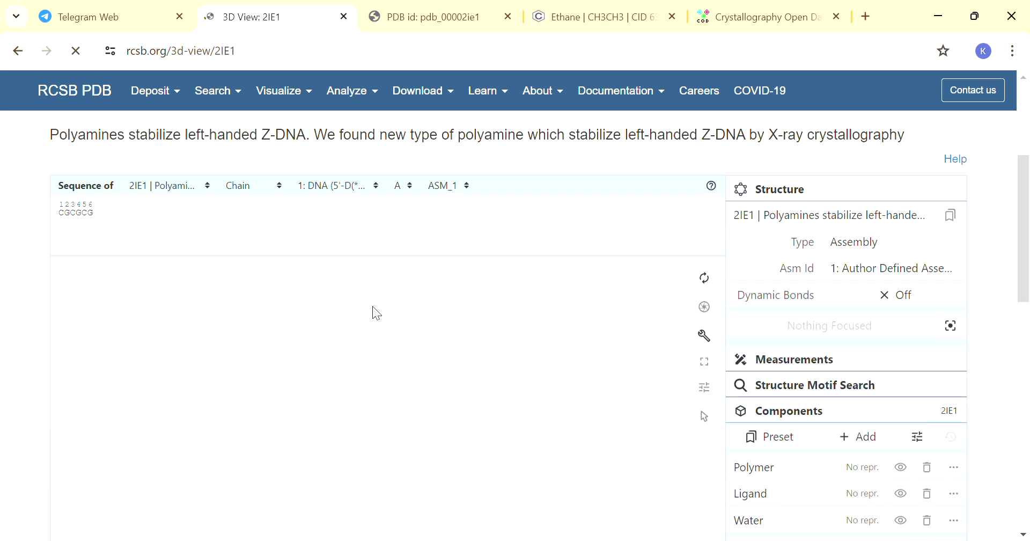
scroll(414, 230, "down", 4)
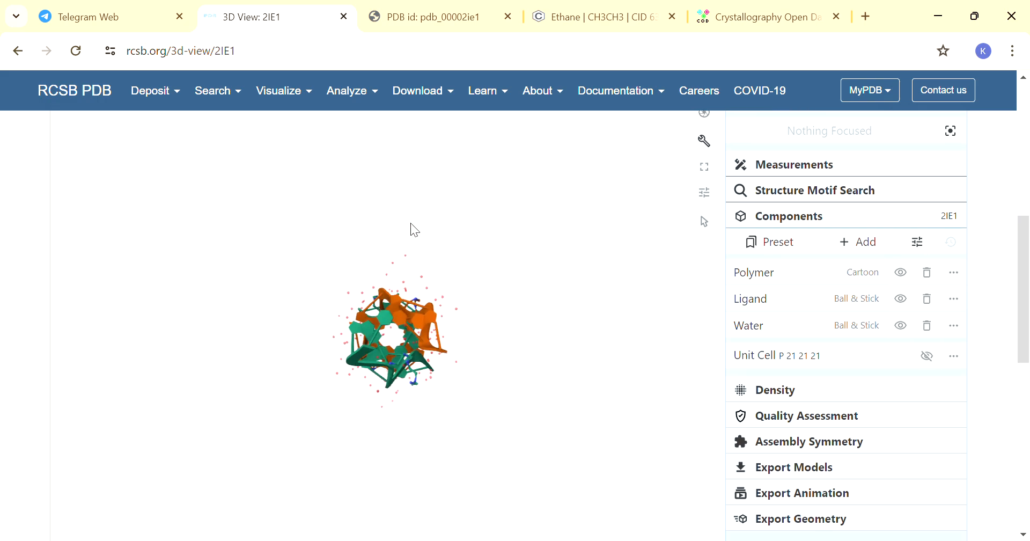
scroll(411, 223, "down", 3)
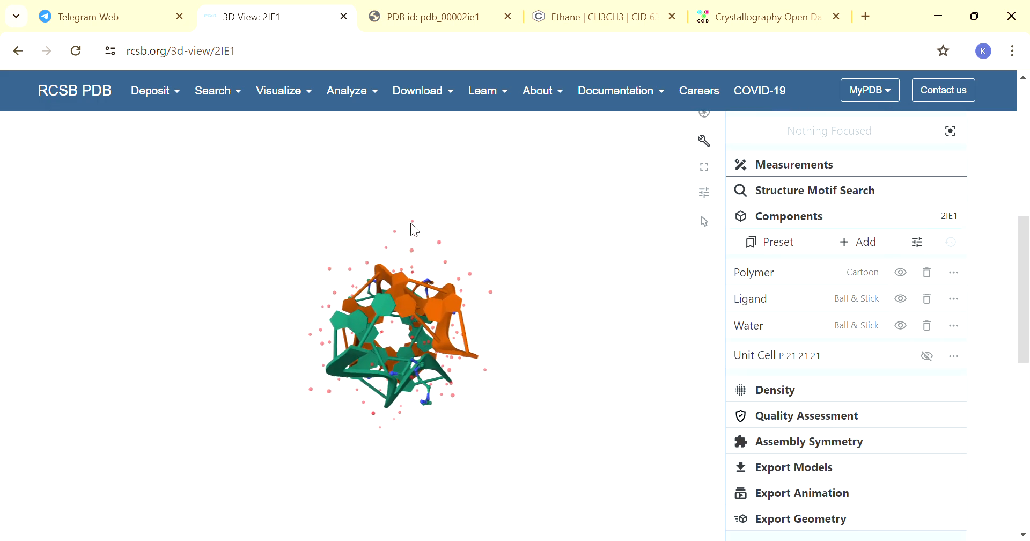
scroll(411, 224, "up", 5)
scroll(412, 225, "up", 3)
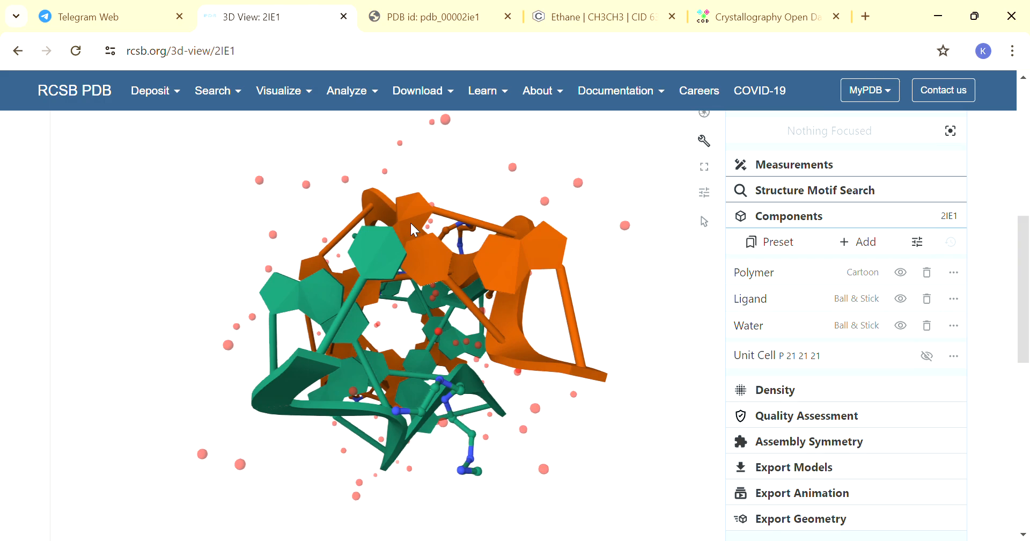
scroll(501, 269, "up", 5)
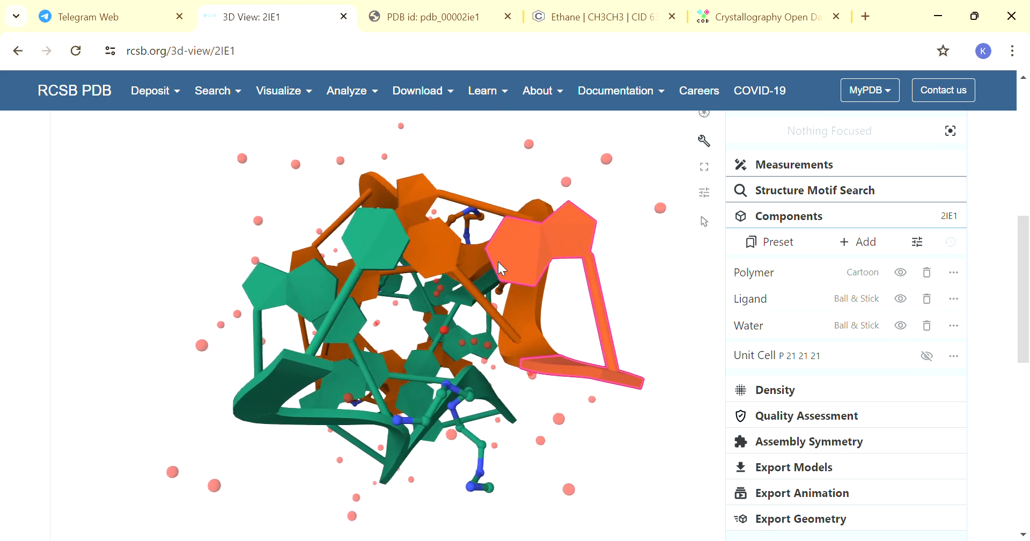
Step: Focus the 3D view in turn on waters HOH 121 and HOH 120 and chain B residues DC 5 and DG 6, inspecting their surroundings
left_click(565, 186)
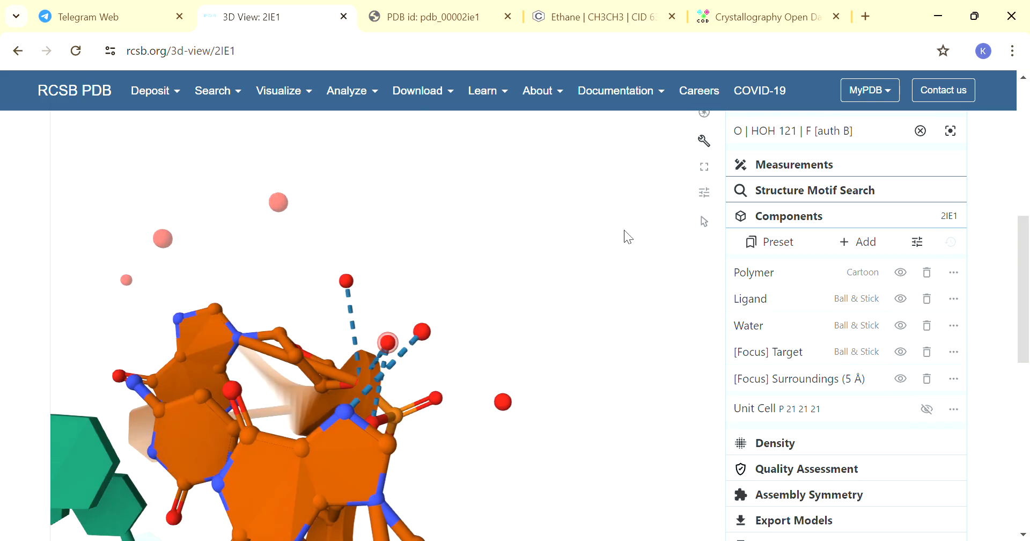
scroll(625, 233, "up", 3)
scroll(628, 236, "down", 6)
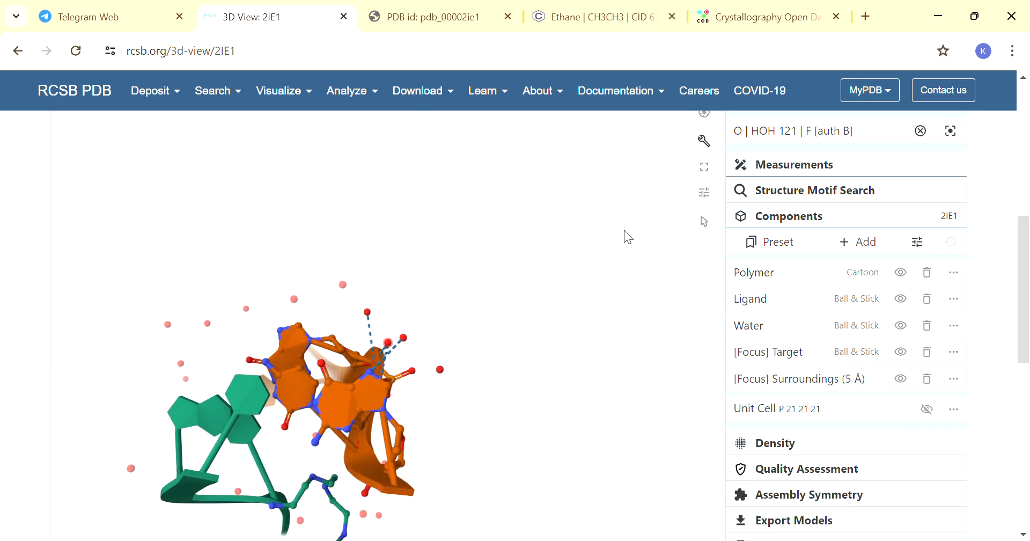
left_click(442, 372)
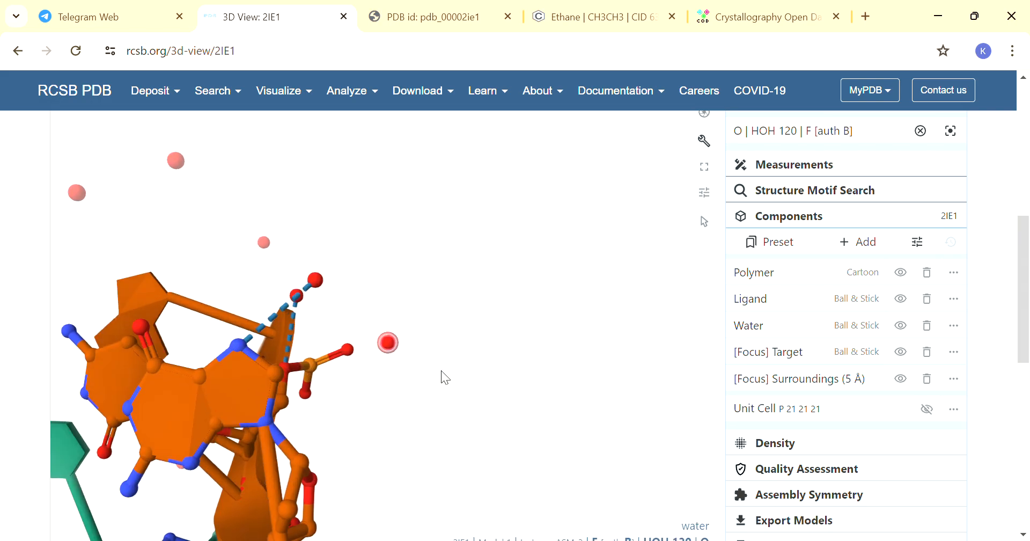
left_click(308, 366)
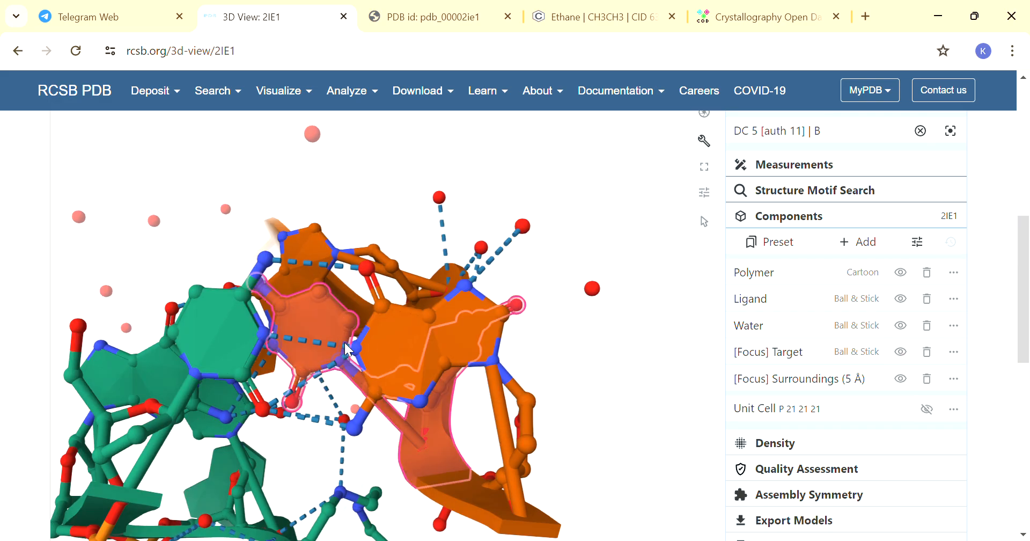
left_click(379, 338)
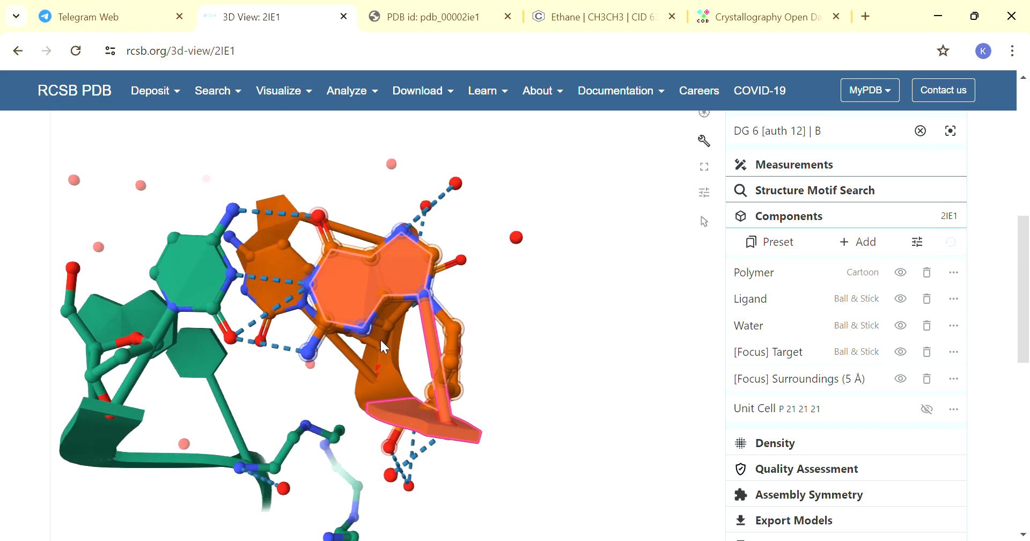
scroll(380, 339, "down", 5)
scroll(408, 400, "up", 4)
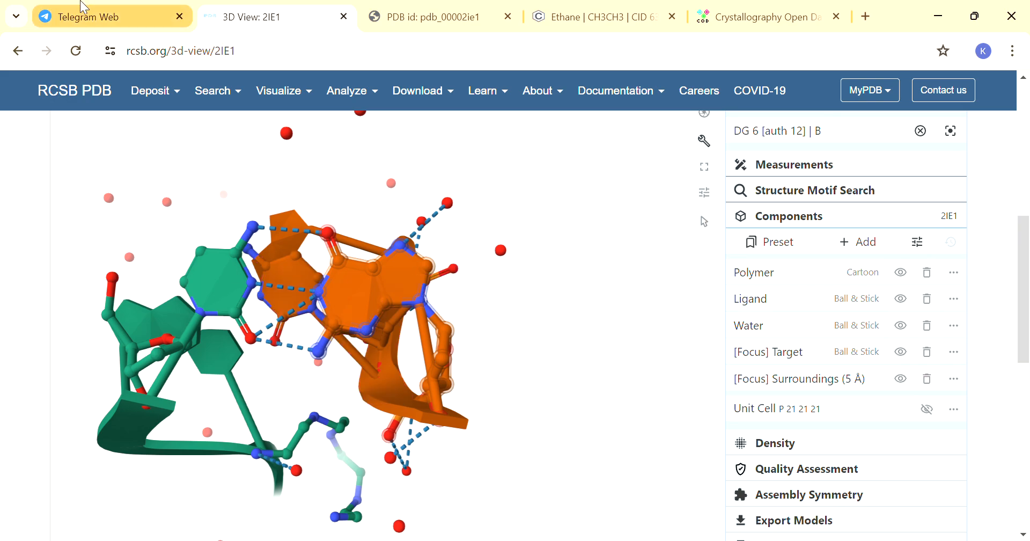
left_click(83, 10)
scroll(637, 339, "up", 3)
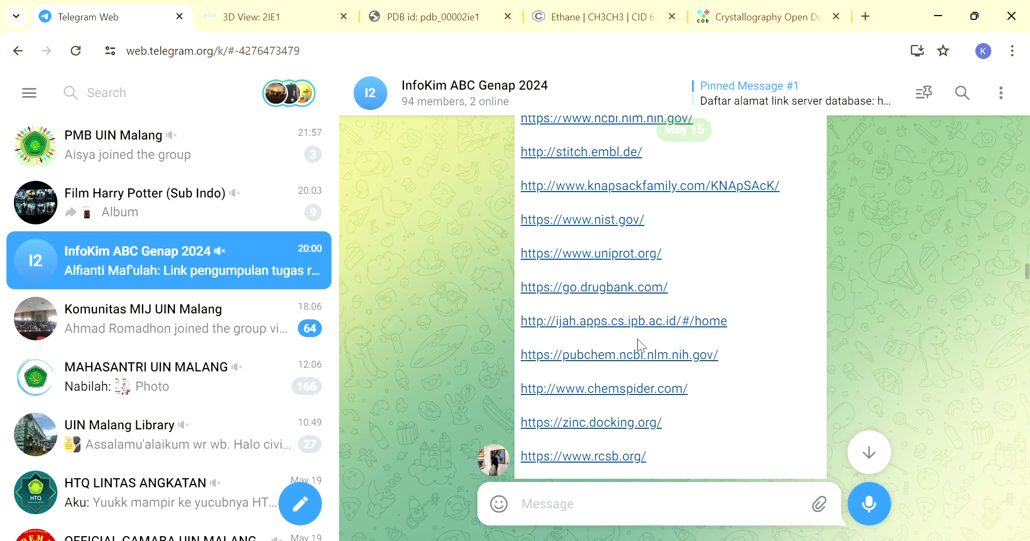
scroll(643, 346, "up", 2)
scroll(639, 345, "down", 4)
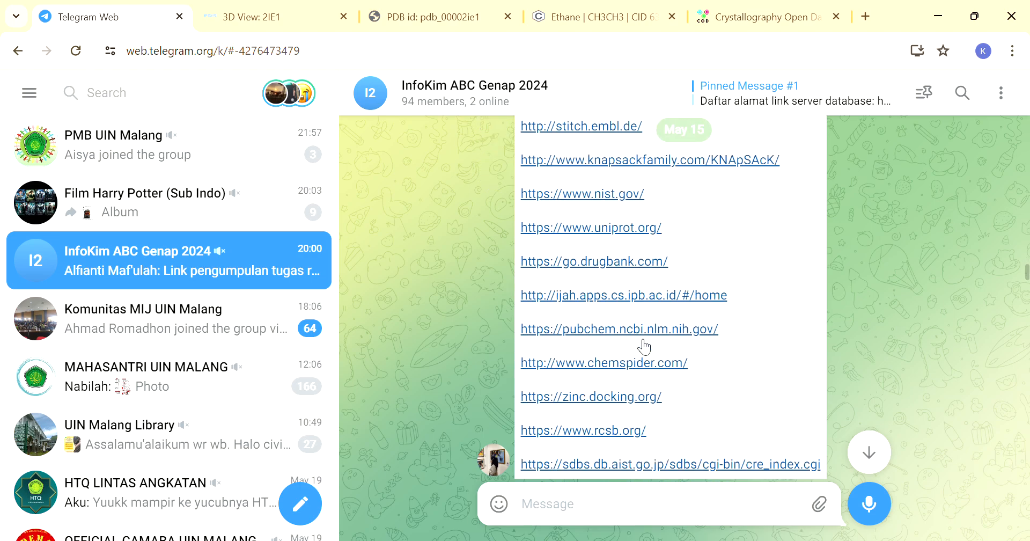
left_click(641, 354)
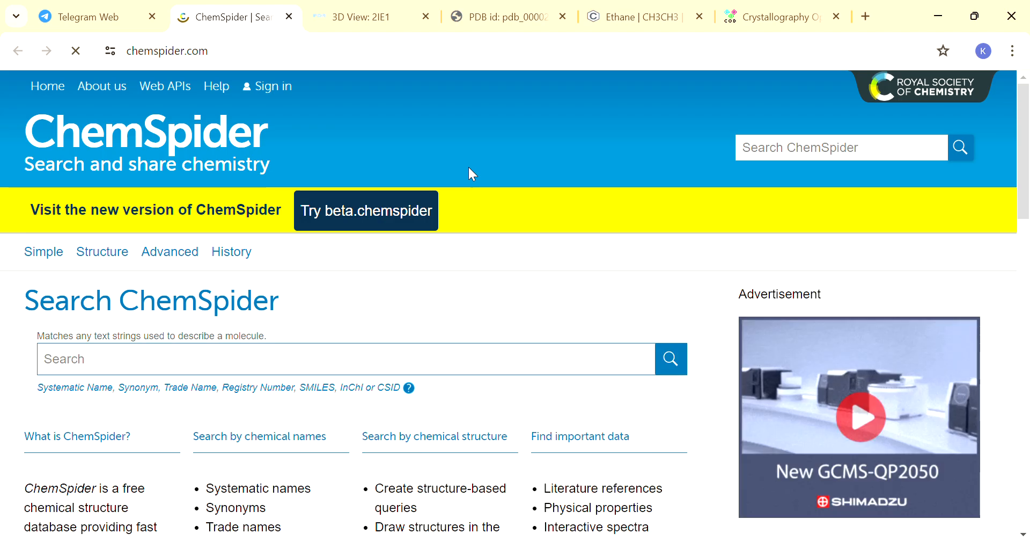
Step: Look through the ChemSpider home page, from its search and feature descriptions to the blog, database statistics and sponsors
scroll(526, 323, "down", 4)
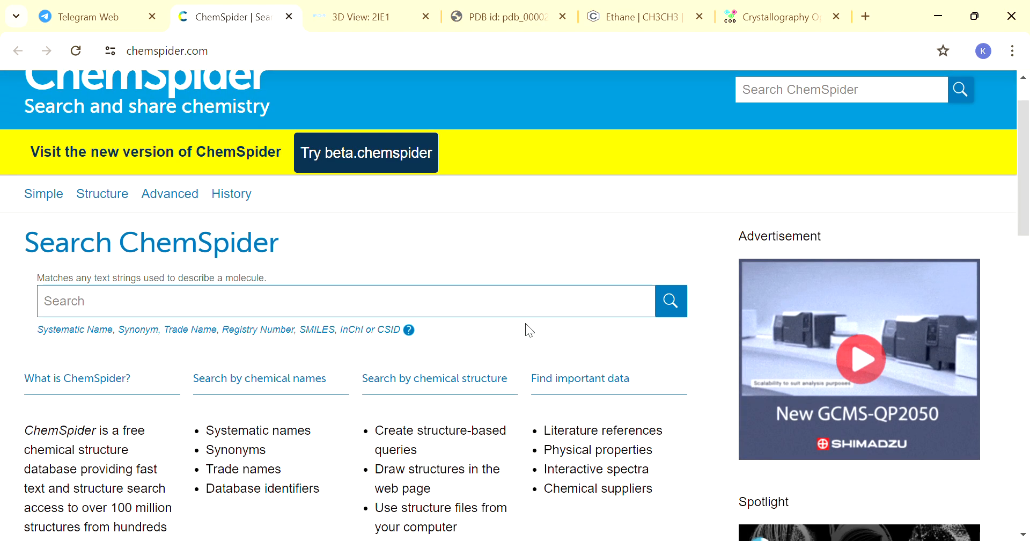
scroll(526, 323, "down", 4)
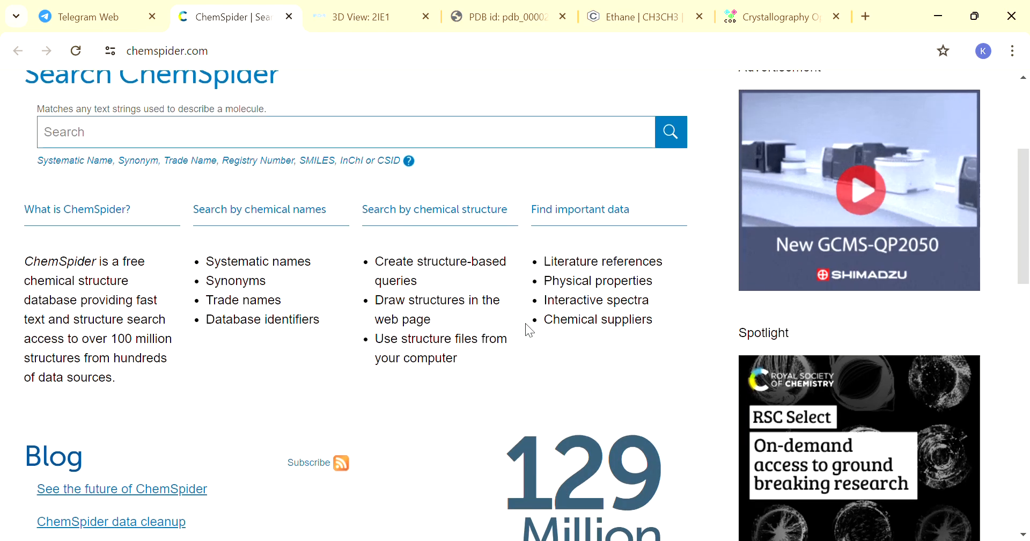
scroll(526, 323, "down", 2)
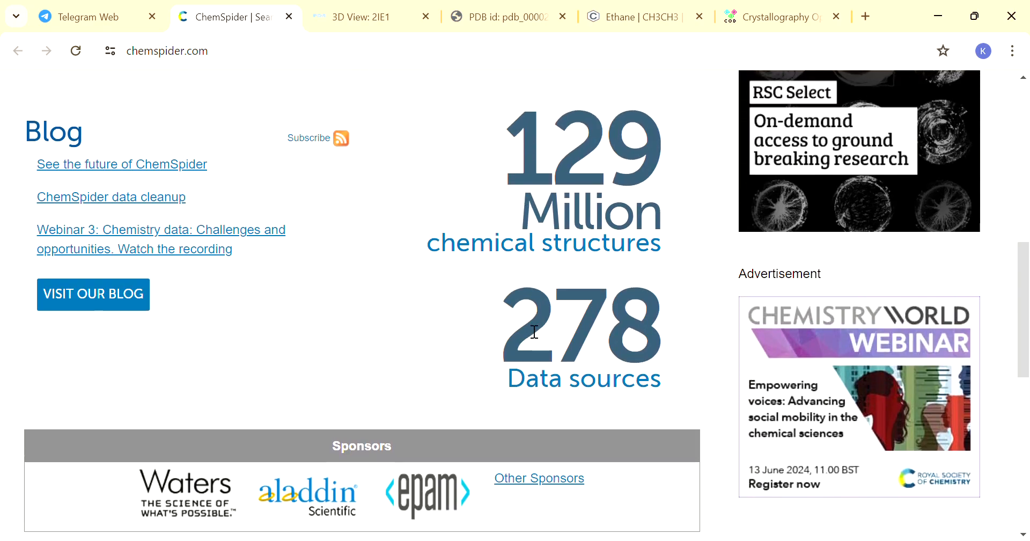
scroll(534, 332, "up", 3)
scroll(534, 332, "up", 6)
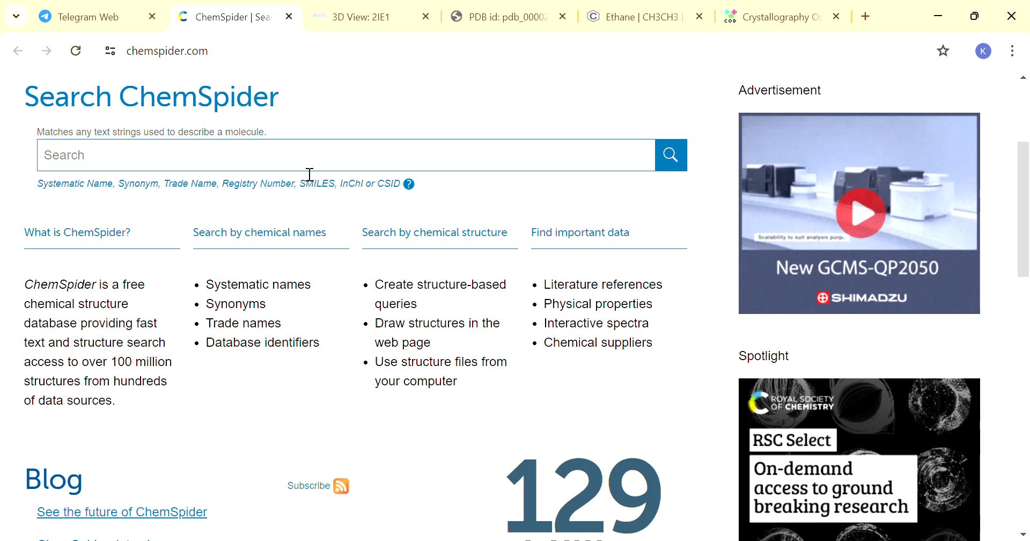
Step: Search ChemSpider for "ethane" and review the matching compounds' structures, formulas, molecular weights and reference counts
left_click(304, 159)
type("eth")
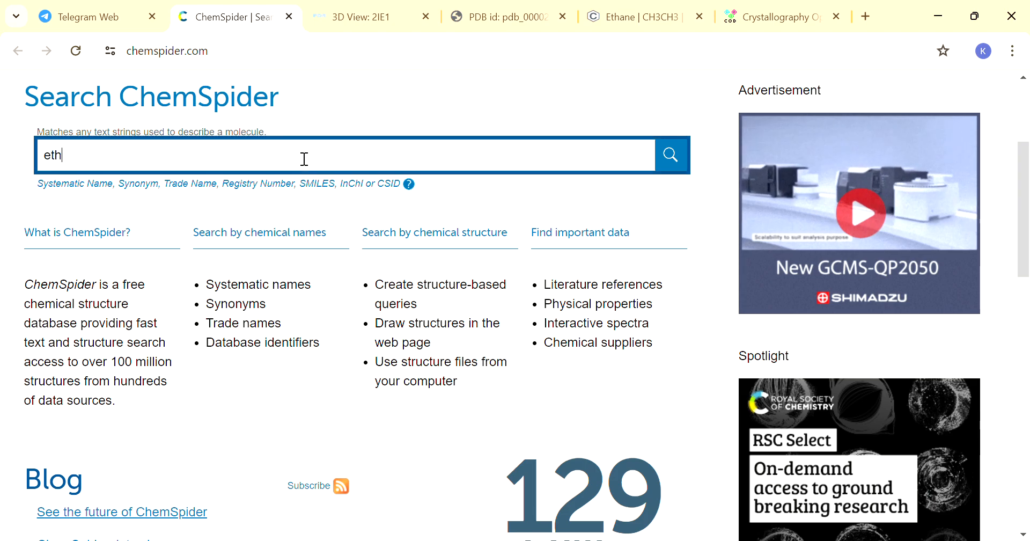
type("ane")
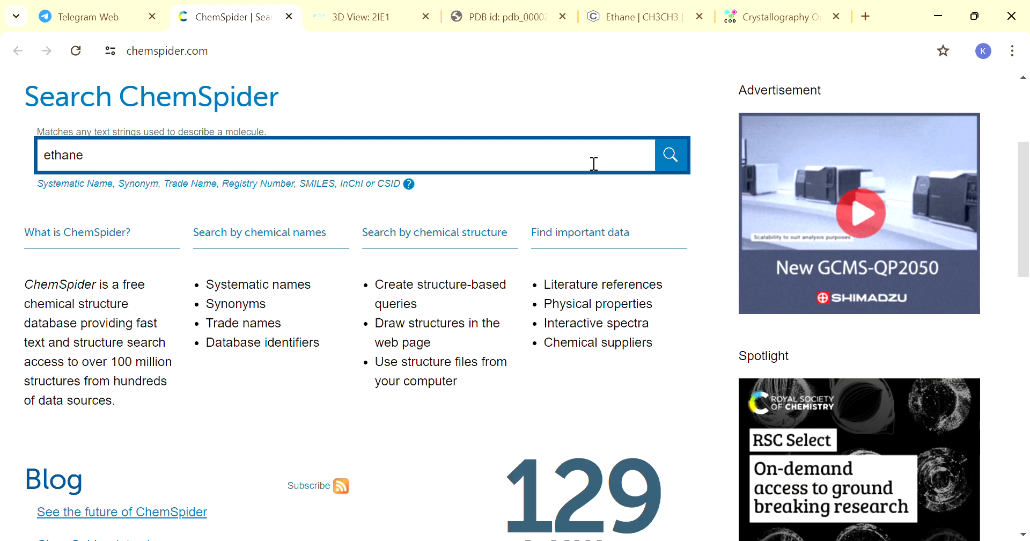
left_click(673, 161)
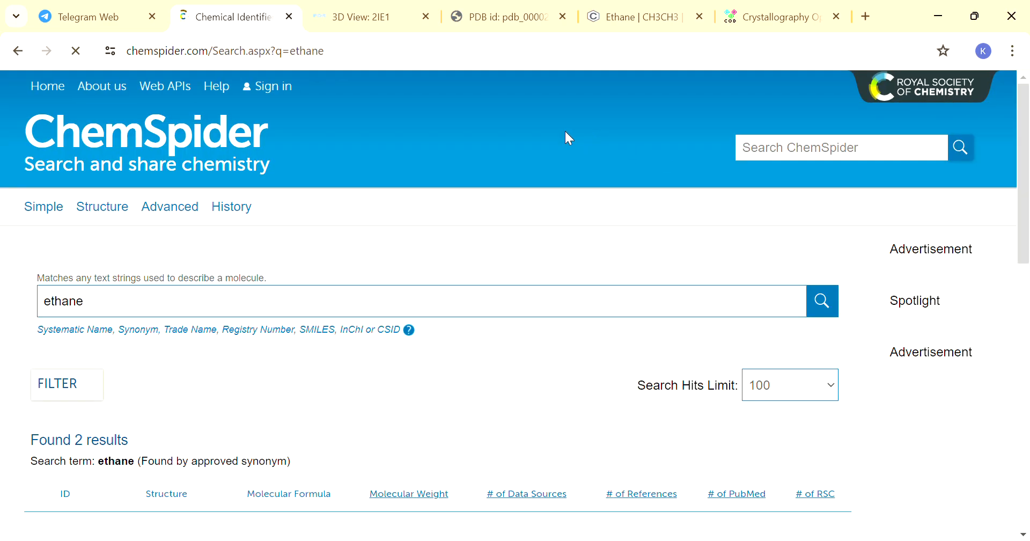
scroll(511, 134, "down", 5)
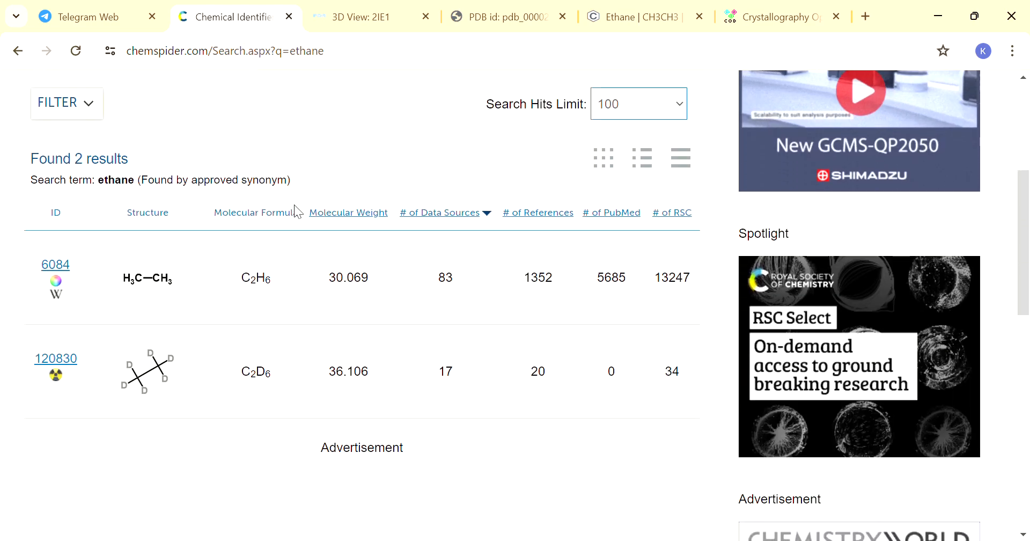
scroll(294, 211, "down", 2)
scroll(294, 211, "up", 1)
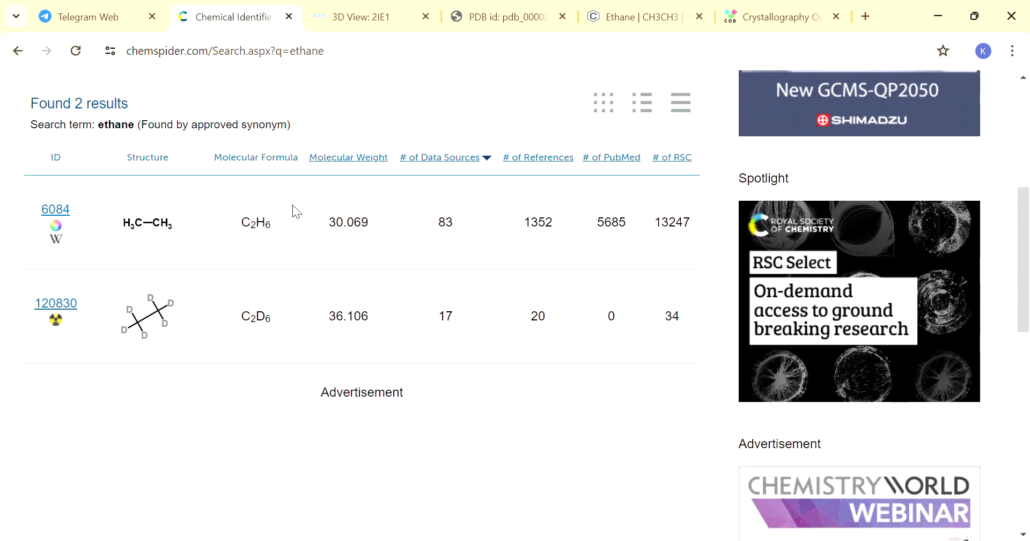
scroll(292, 206, "up", 1)
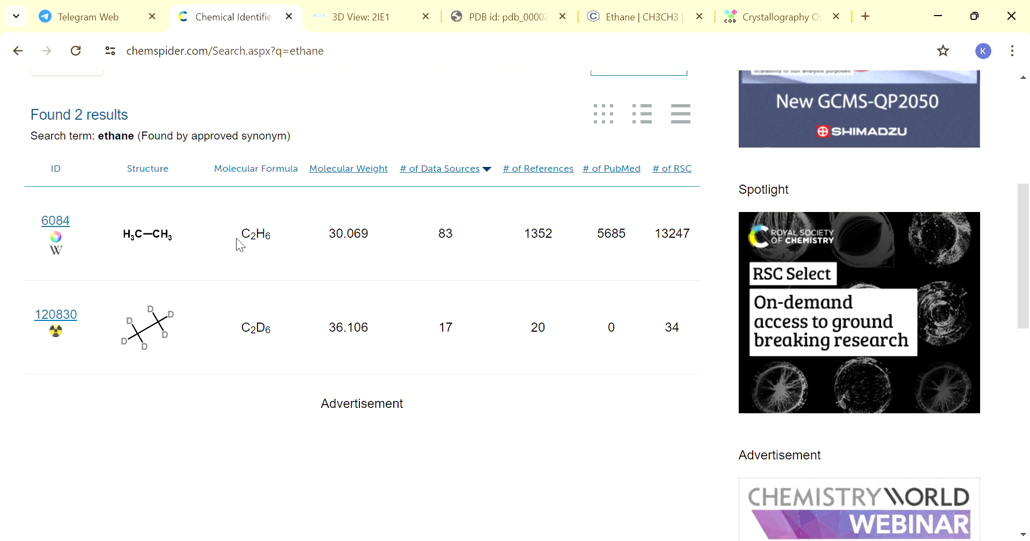
Step: Open the ethane record with ID 6084 and examine its formula, masses, names, synonyms and database IDs
left_click(64, 224)
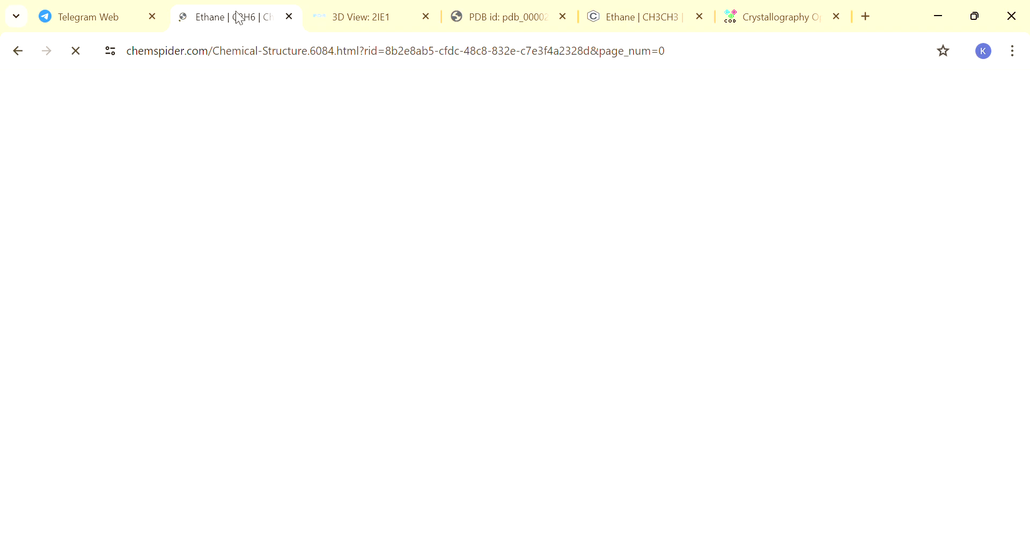
left_click(369, 16)
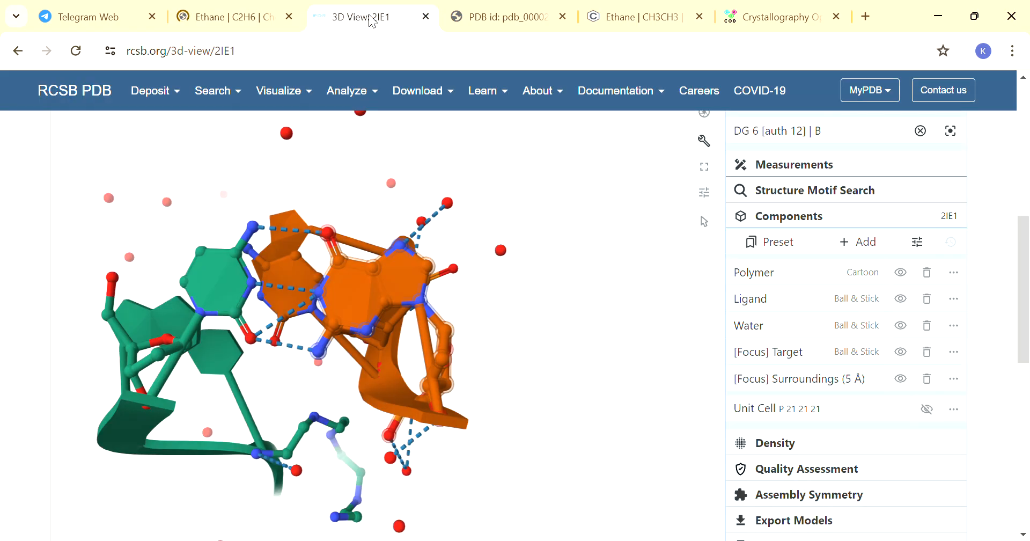
left_click(230, 17)
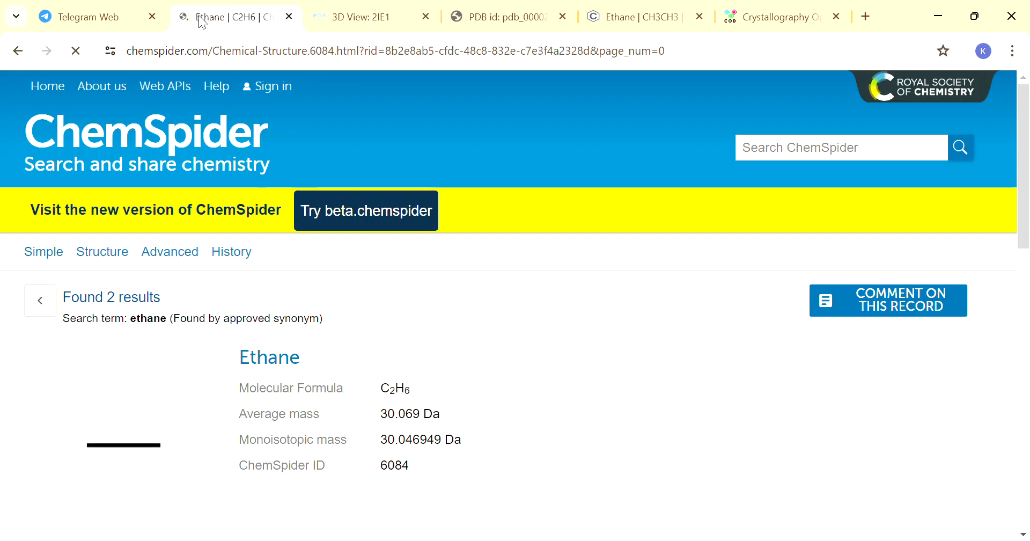
scroll(385, 295, "down", 5)
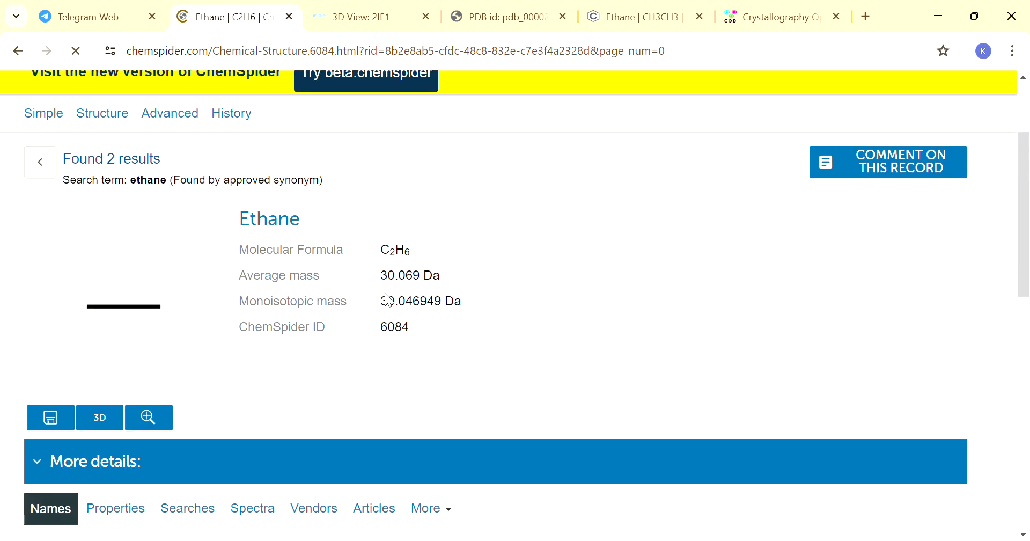
scroll(386, 299, "up", 3)
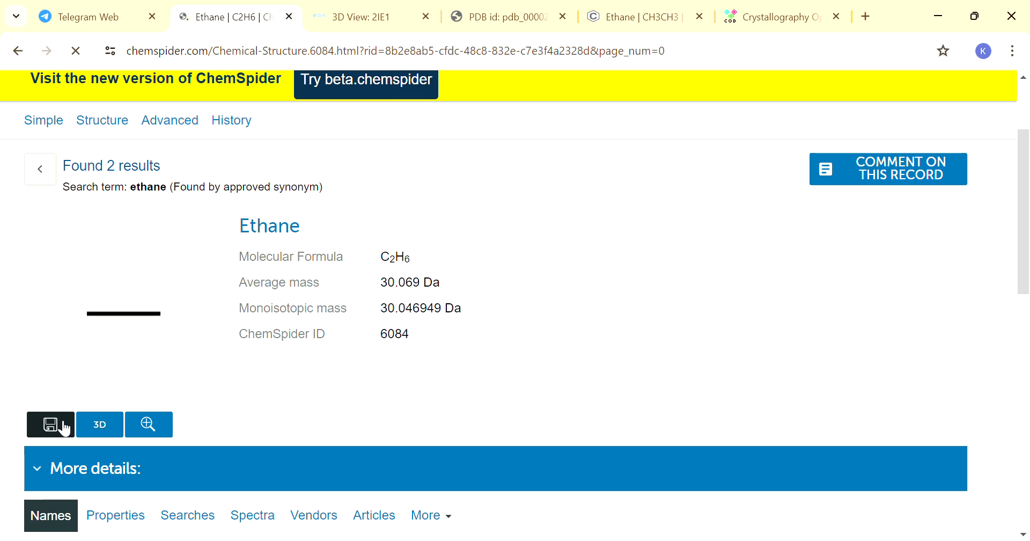
scroll(172, 436, "down", 6)
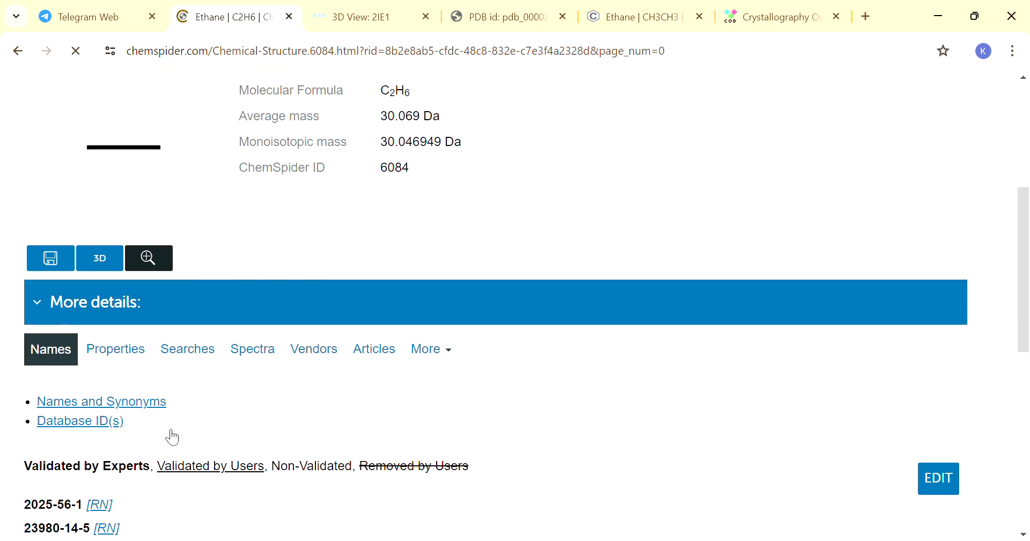
scroll(166, 430, "down", 1)
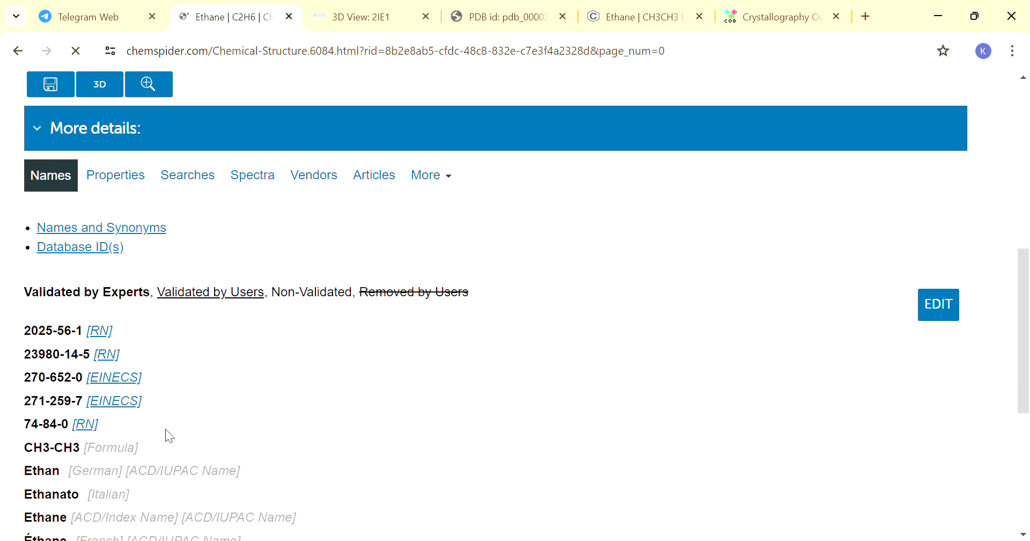
scroll(166, 430, "down", 6)
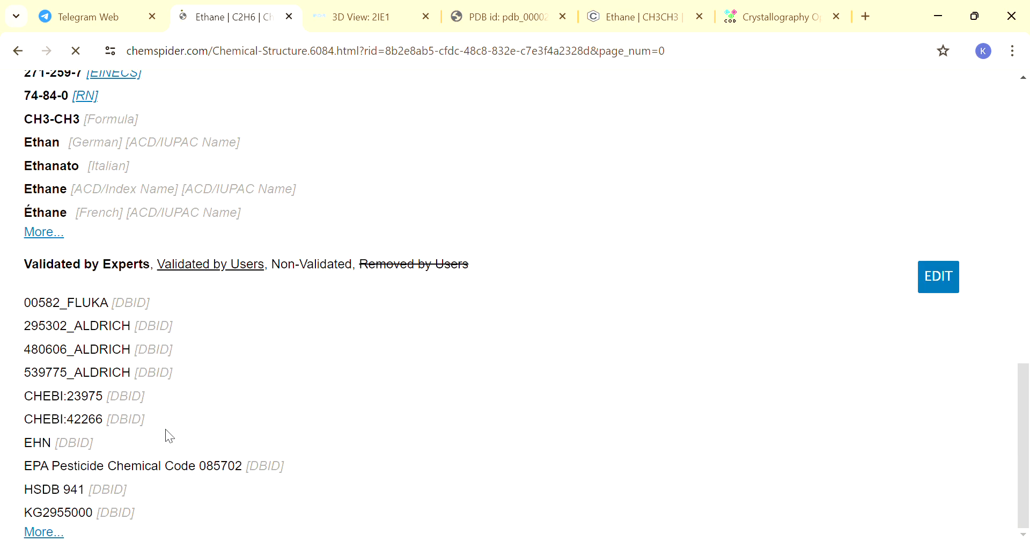
scroll(169, 436, "up", 7)
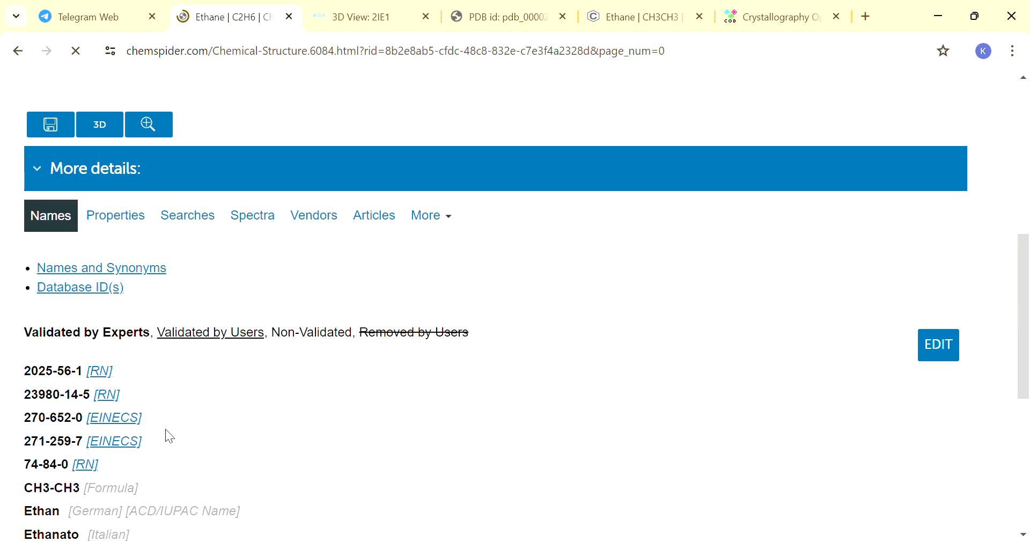
scroll(168, 436, "up", 2)
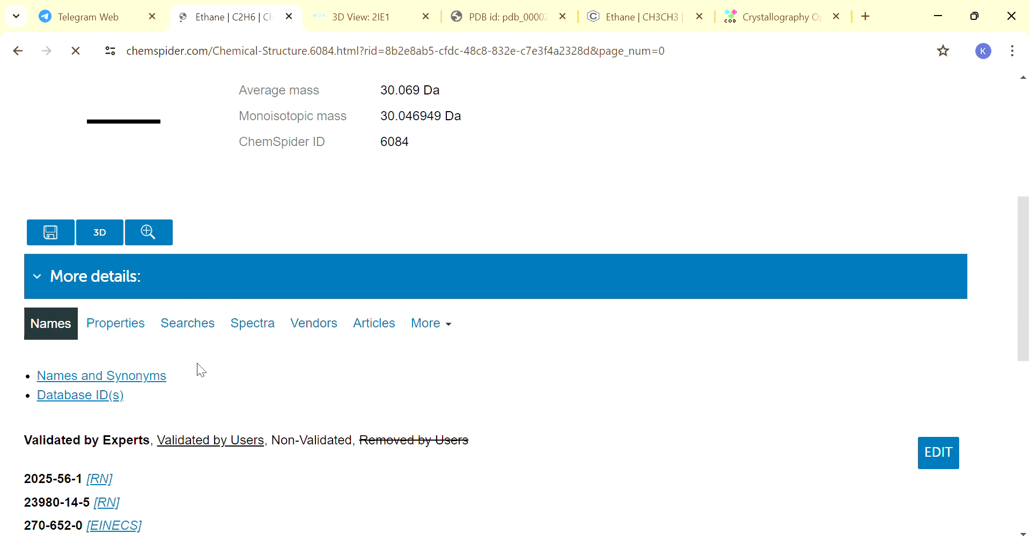
Step: Switch the structure image of the ethane record to 3D and inspect the molecule model
scroll(199, 369, "up", 1)
scroll(198, 365, "up", 1)
left_click(103, 320)
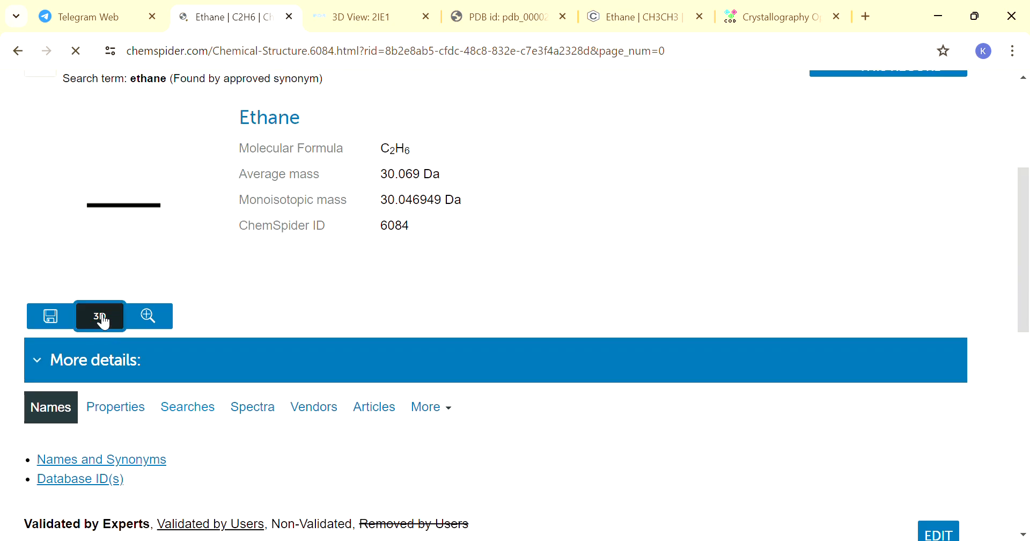
scroll(97, 313, "up", 1)
scroll(97, 314, "up", 1)
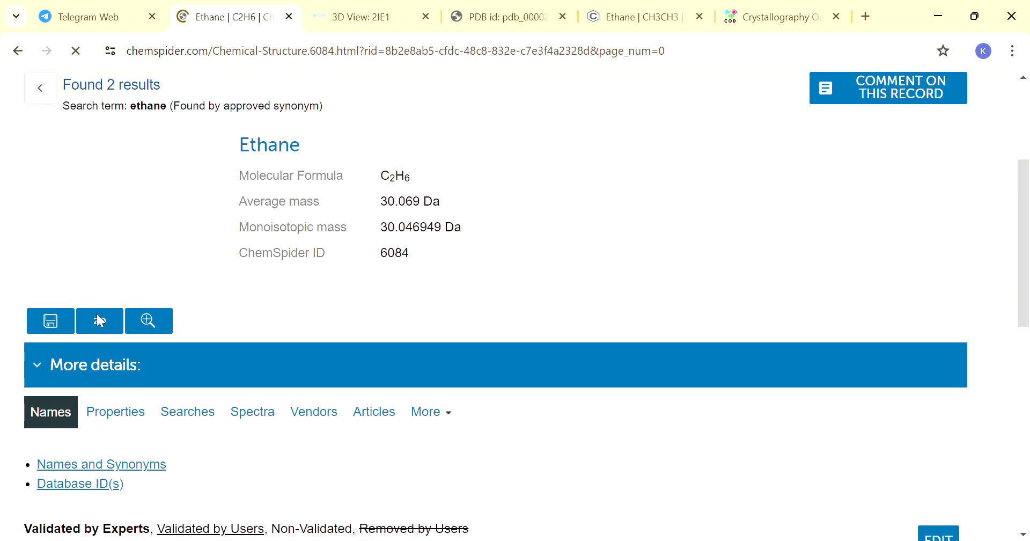
scroll(97, 313, "up", 1)
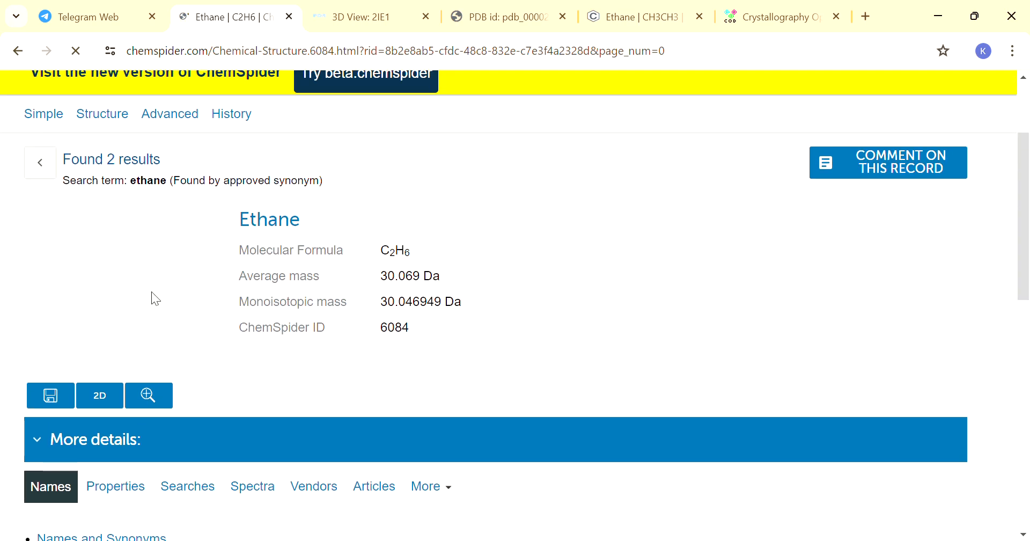
scroll(228, 322, "up", 1)
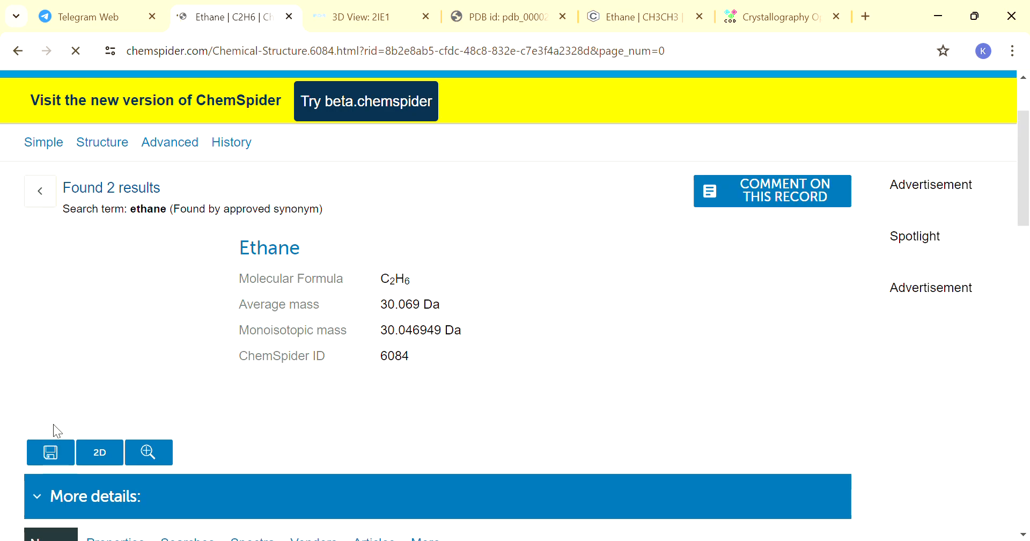
scroll(222, 455, "down", 3)
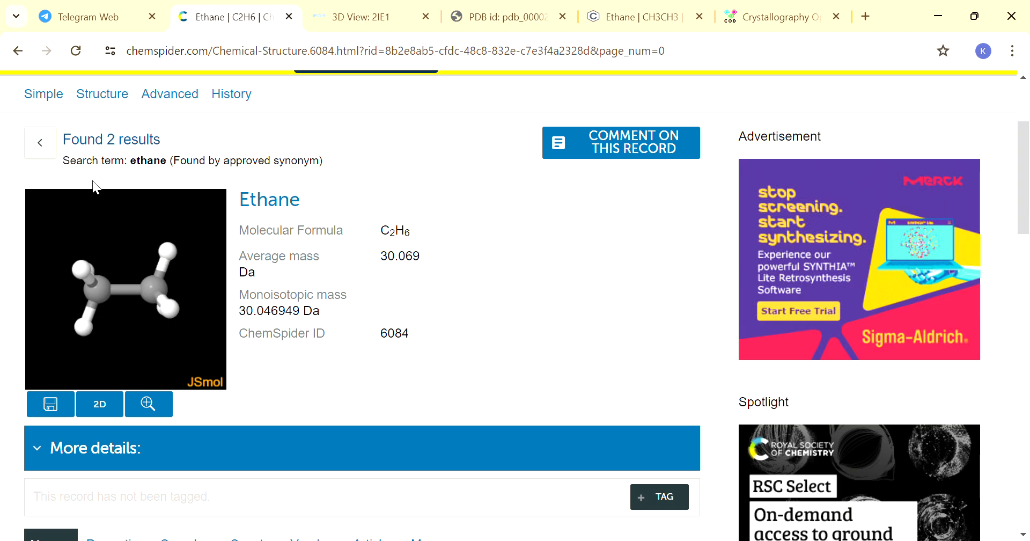
left_click(72, 7)
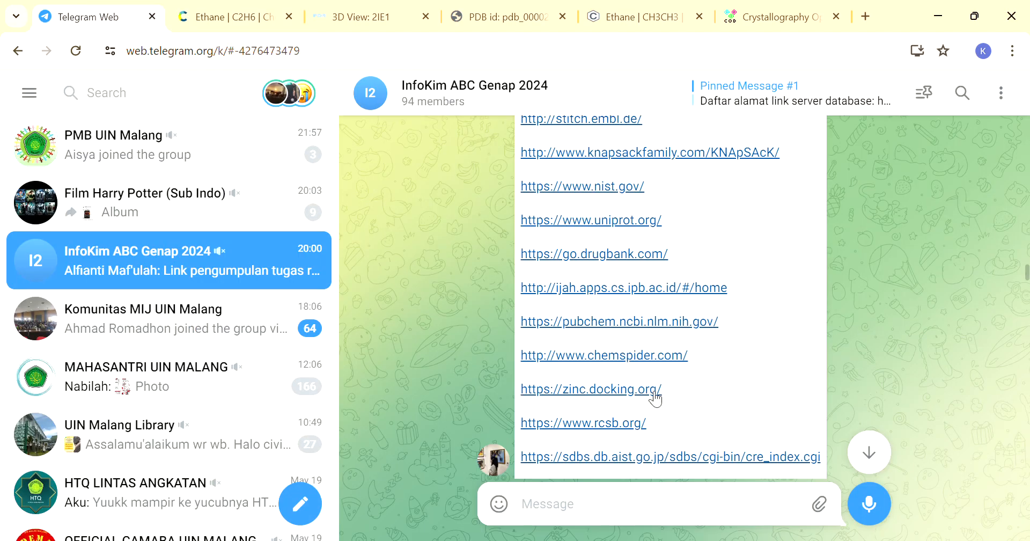
left_click(630, 391)
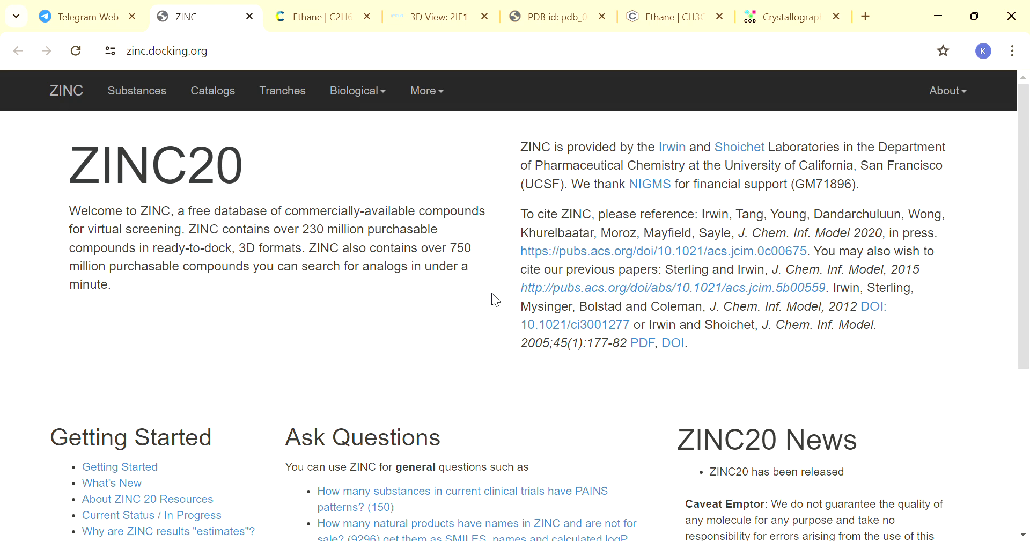
Step: Look through the ZINC20 home page, from its introduction and citations to Getting Started, Explore Resources, Ask Questions and News
scroll(305, 163, "down", 4)
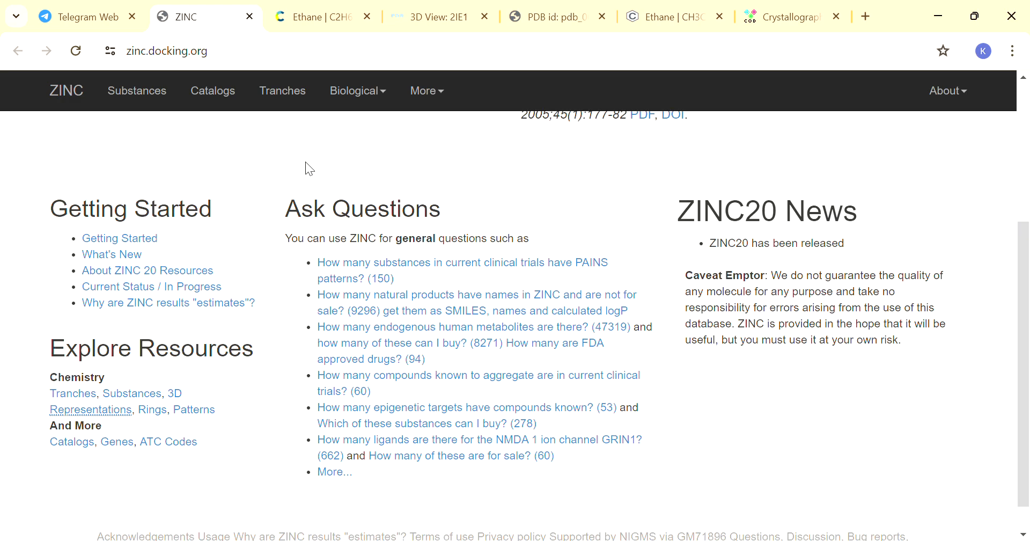
scroll(440, 215, "up", 3)
scroll(439, 216, "up", 1)
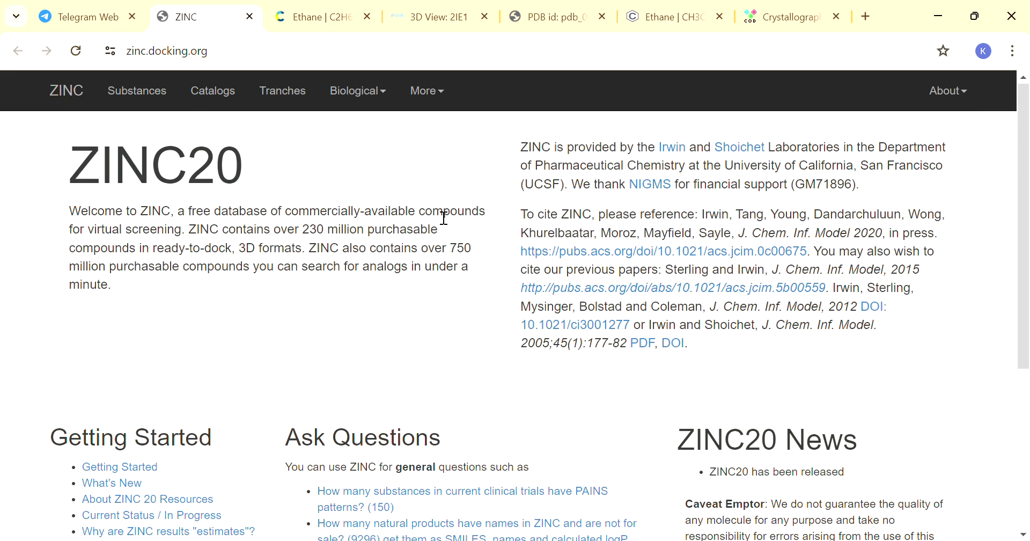
scroll(444, 217, "down", 2)
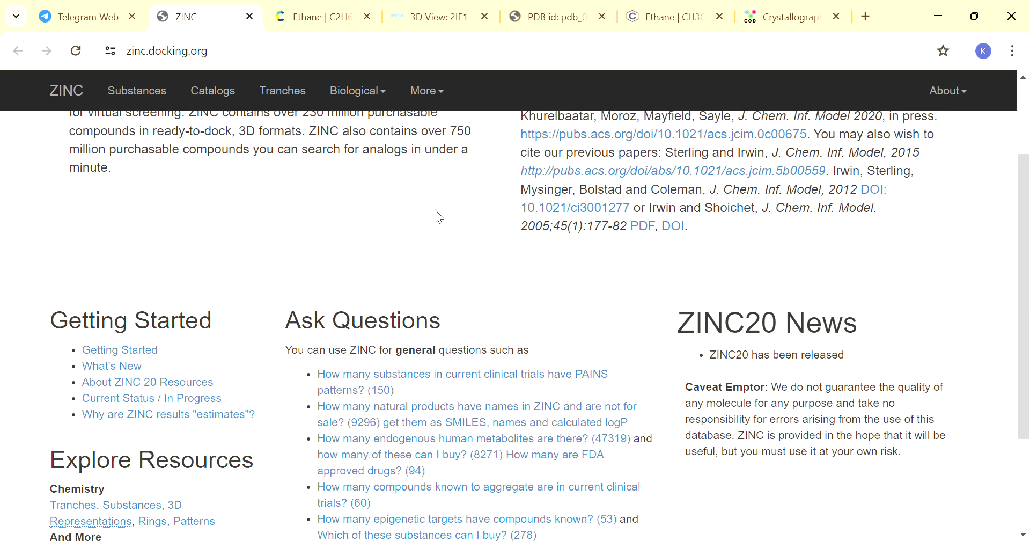
scroll(439, 216, "down", 2)
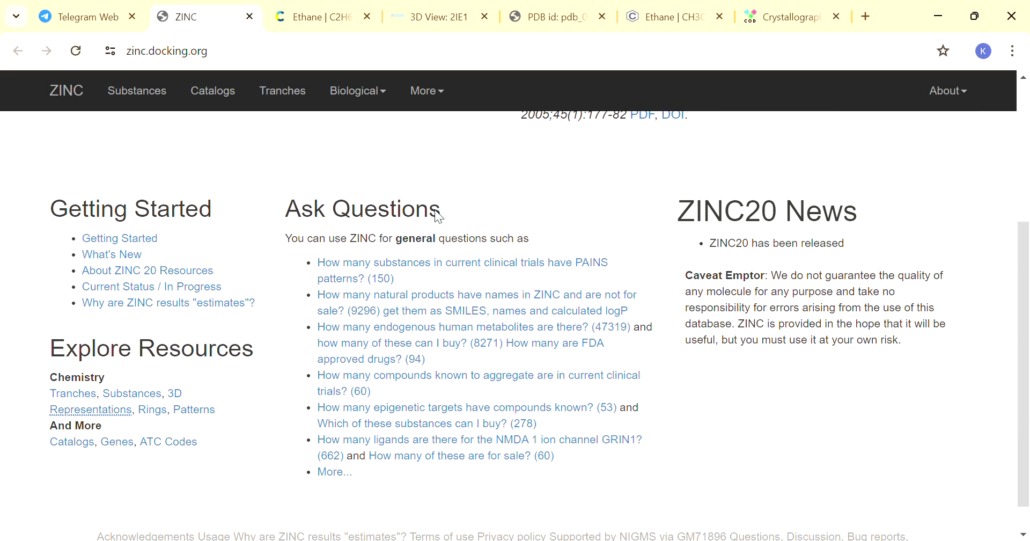
scroll(437, 213, "down", 1)
scroll(436, 214, "up", 4)
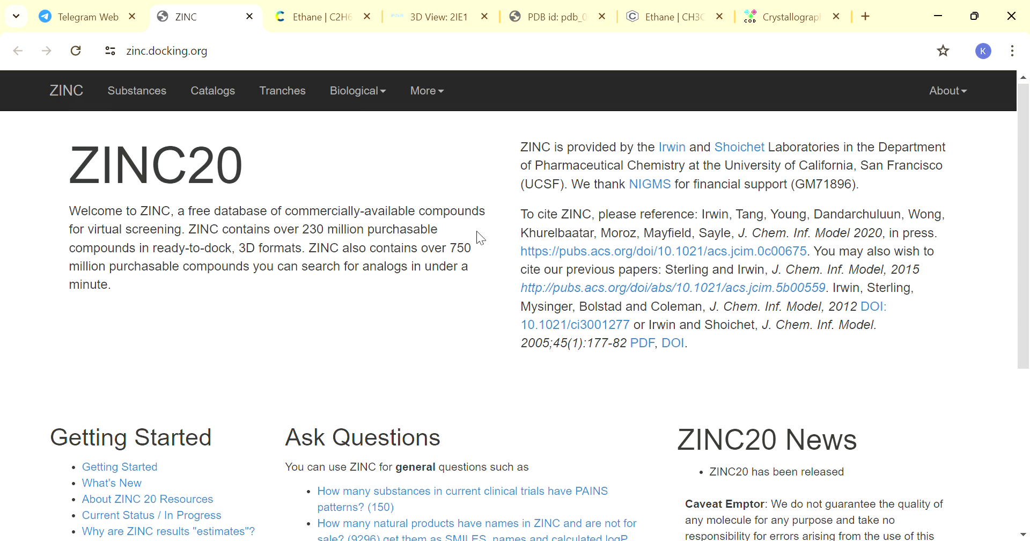
scroll(477, 233, "down", 5)
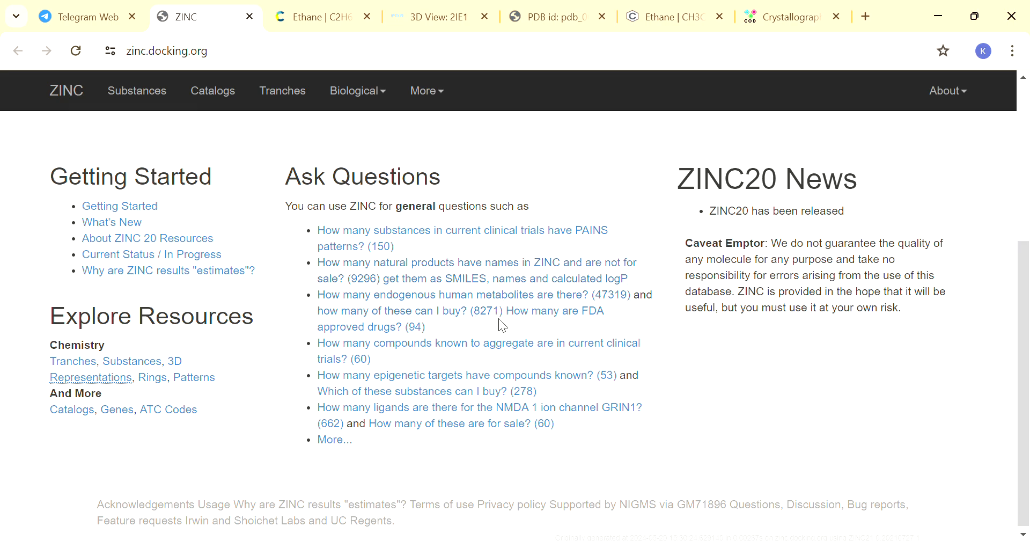
scroll(500, 322, "up", 1)
scroll(498, 317, "up", 5)
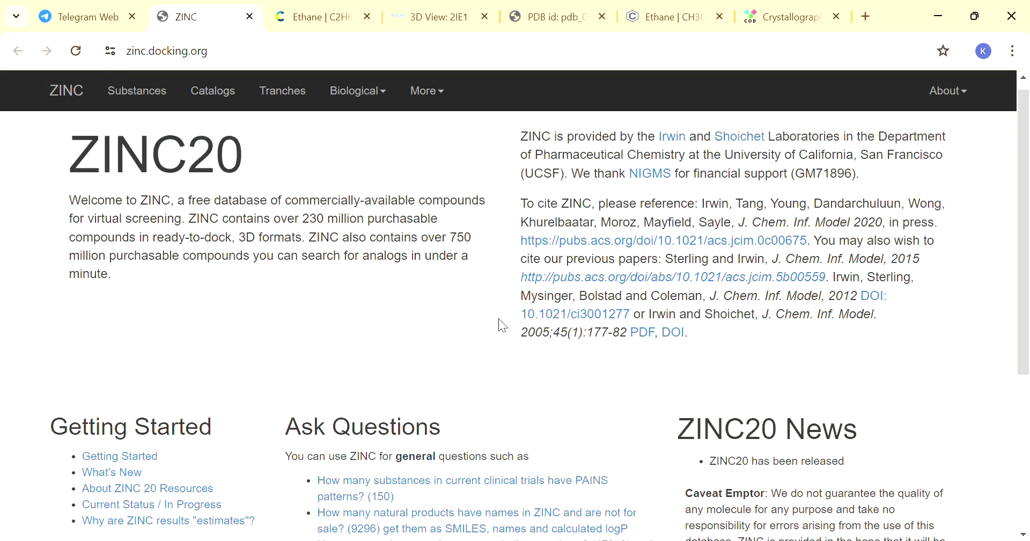
Step: Review ZINC's additional and biological resource categories, and open the Substances page to examine its search options
left_click(453, 96)
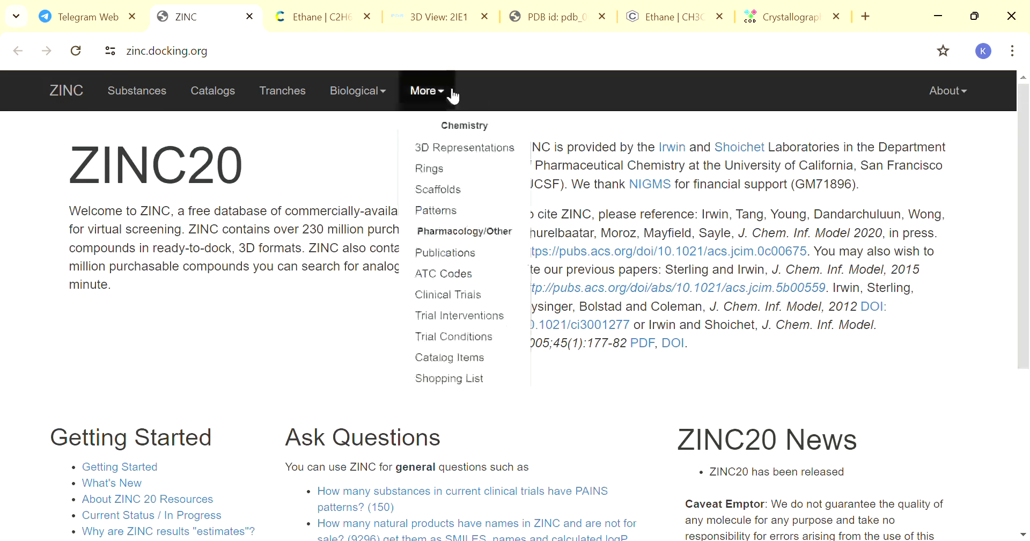
left_click(390, 98)
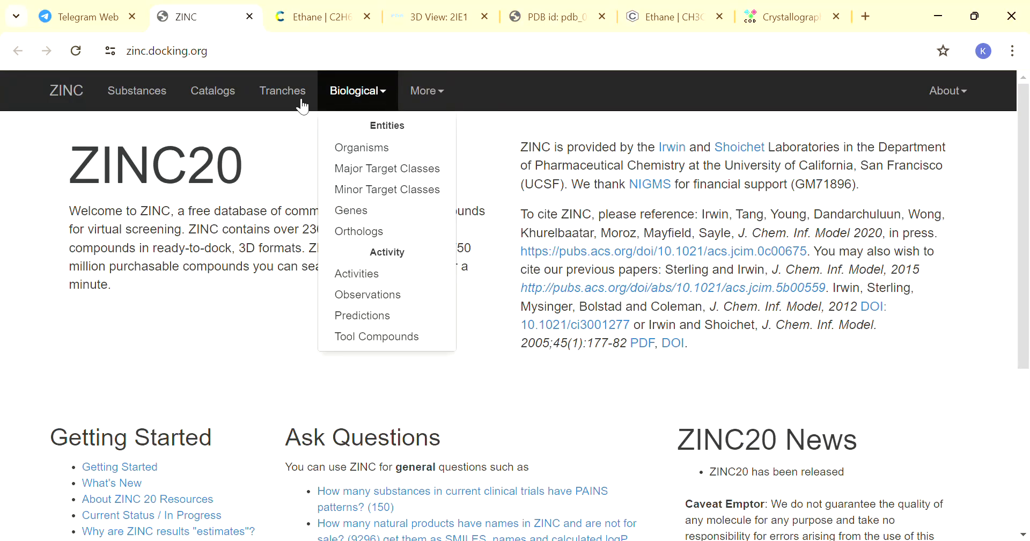
left_click(159, 99)
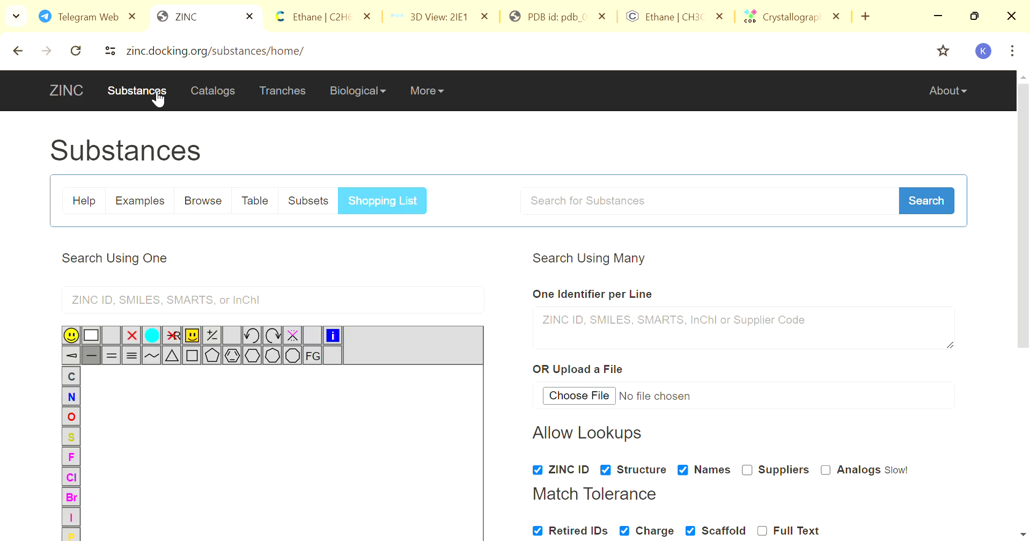
scroll(406, 282, "down", 2)
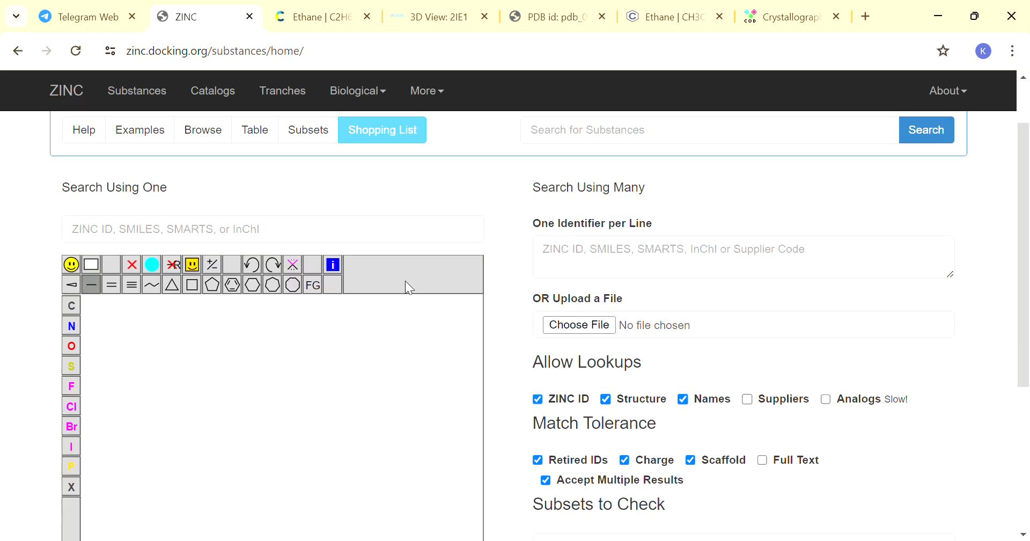
scroll(405, 282, "up", 1)
scroll(407, 288, "up", 1)
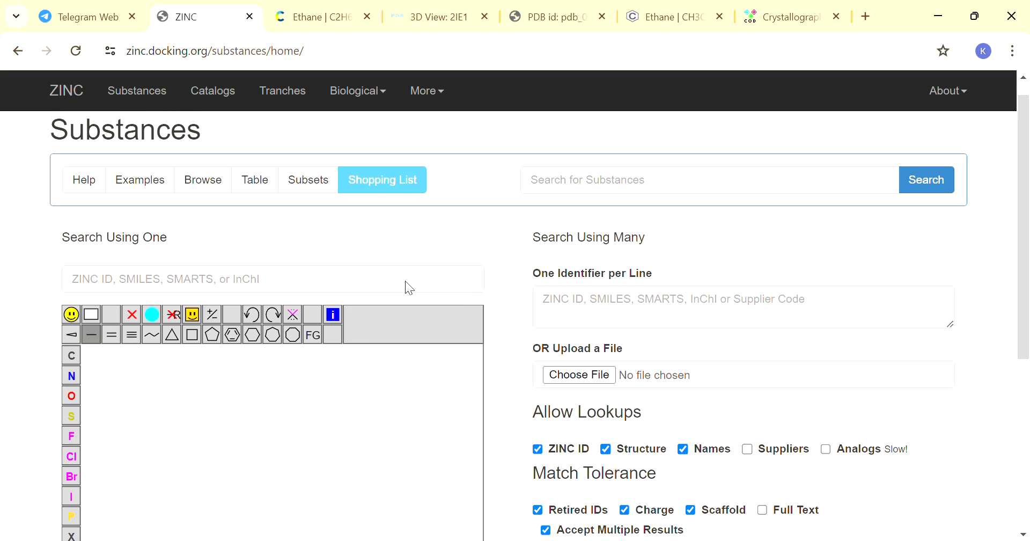
Step: Search the ZINC substances for "ethane"
left_click(564, 185)
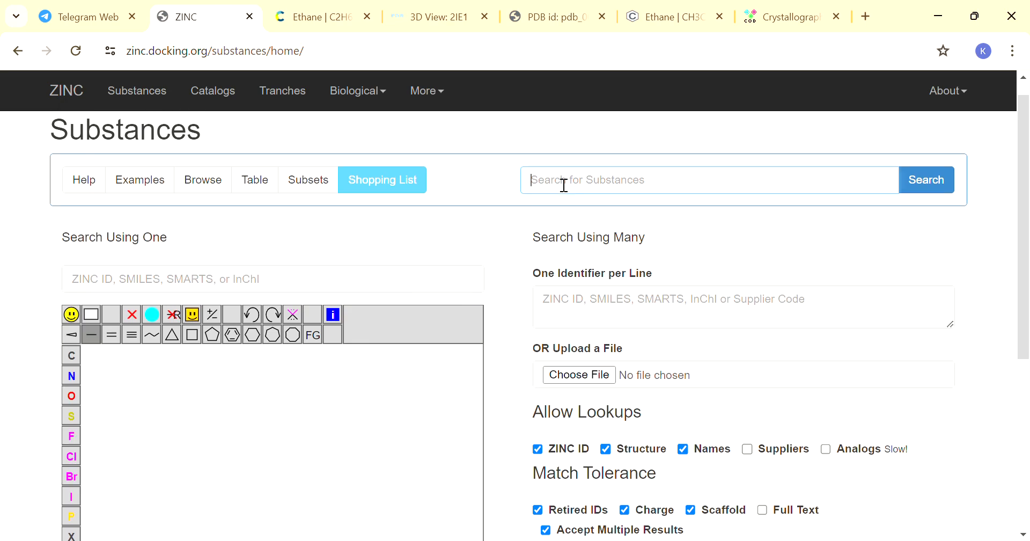
type("ethane")
left_click(938, 182)
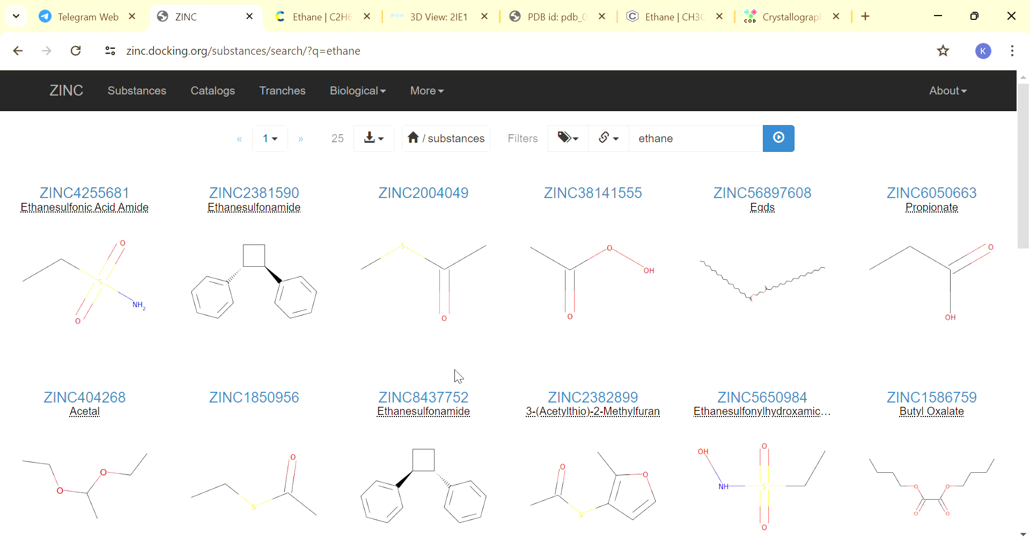
Step: Look through the matching substances' structures and open the record of ZINC4255681 (Ethanesulfonic Acid Amide)
scroll(637, 382, "down", 1)
scroll(637, 382, "down", 8)
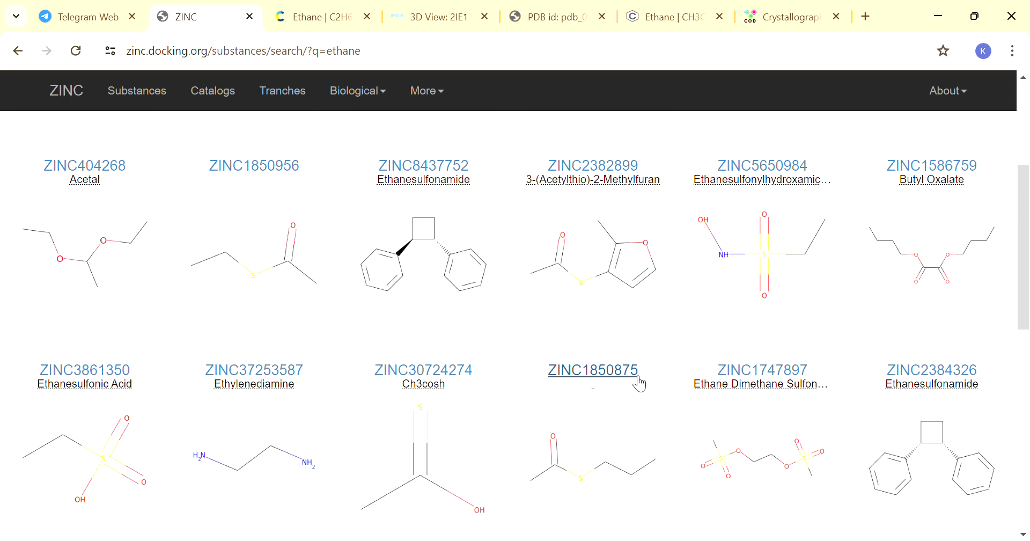
scroll(637, 382, "up", 1)
scroll(639, 382, "down", 4)
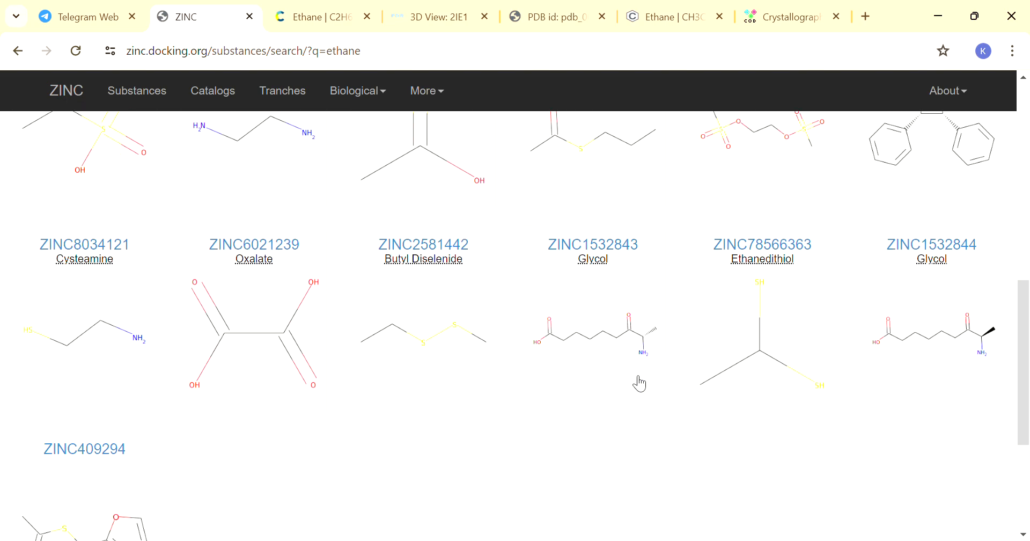
scroll(639, 383, "up", 6)
scroll(639, 382, "up", 6)
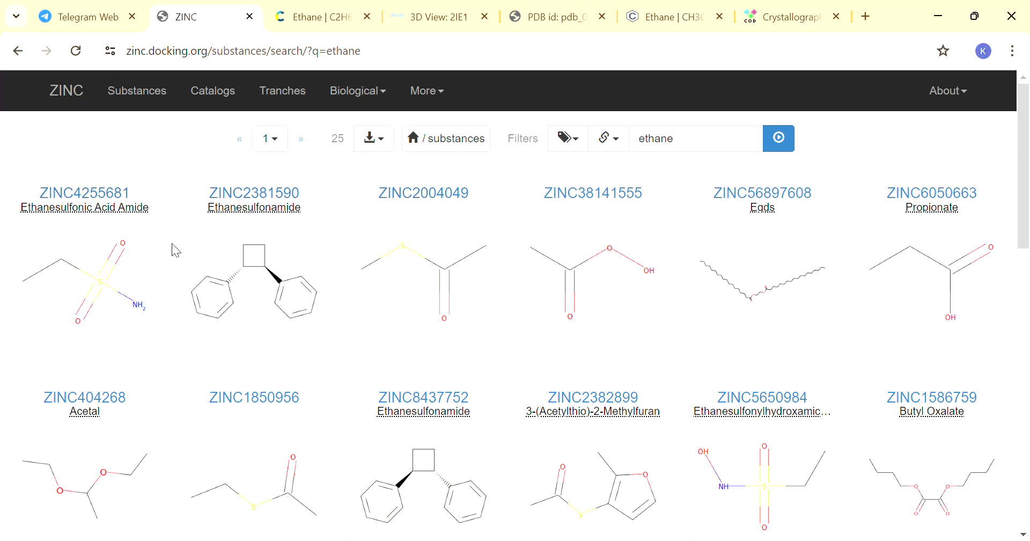
left_click(107, 193)
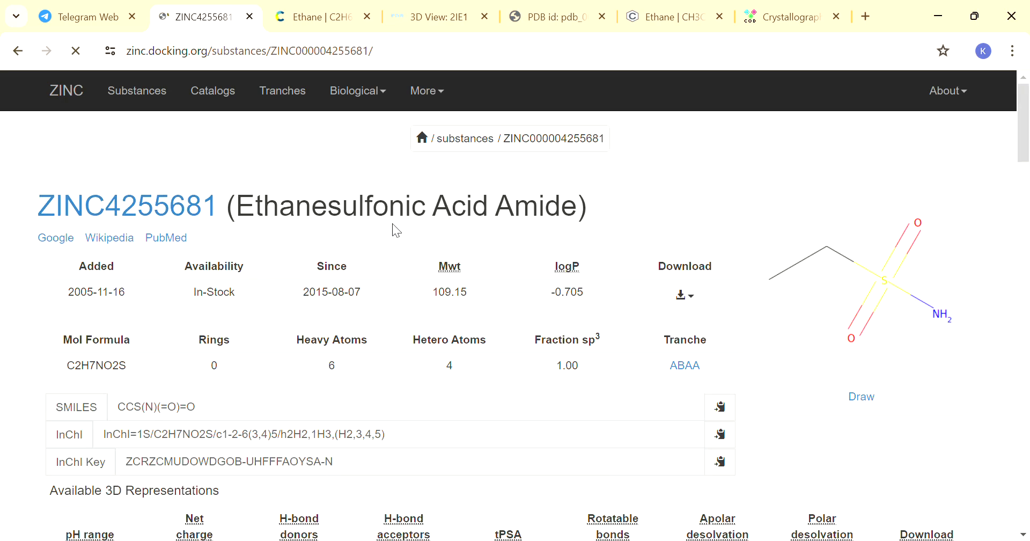
Step: Examine the general properties, SMILES and InChI identifiers in the ZINC4255681 record
scroll(393, 224, "down", 2)
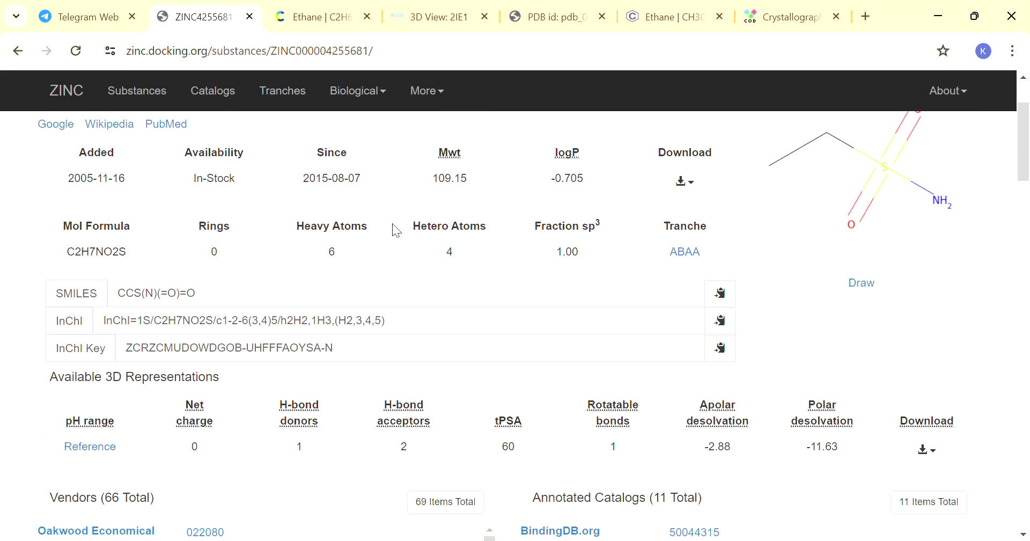
scroll(393, 224, "up", 2)
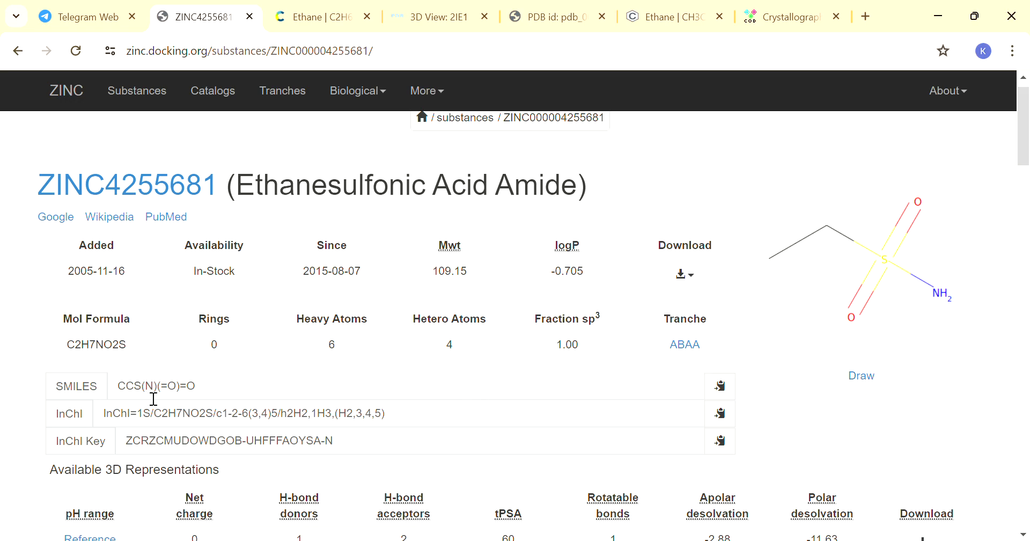
left_click_drag(118, 395, 221, 398)
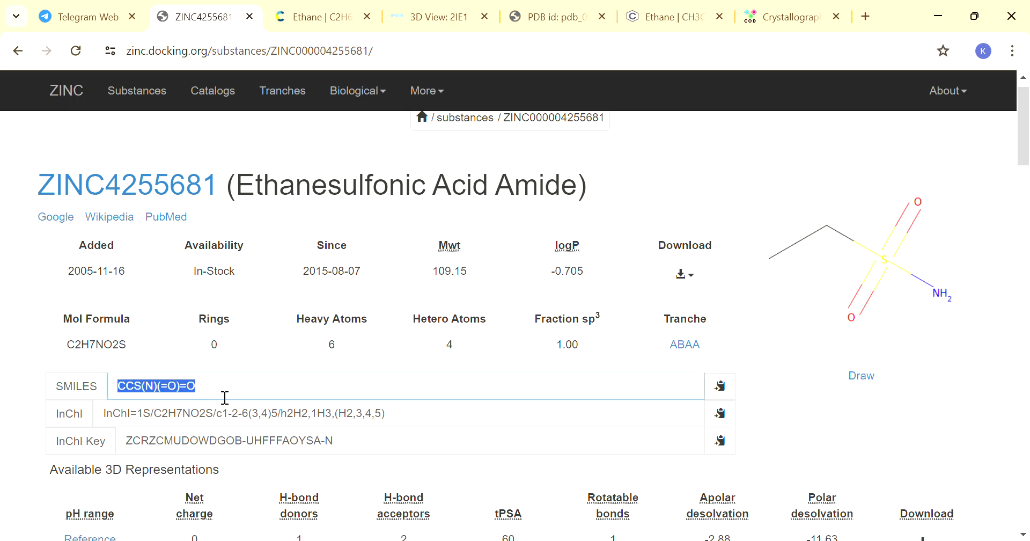
left_click(225, 398)
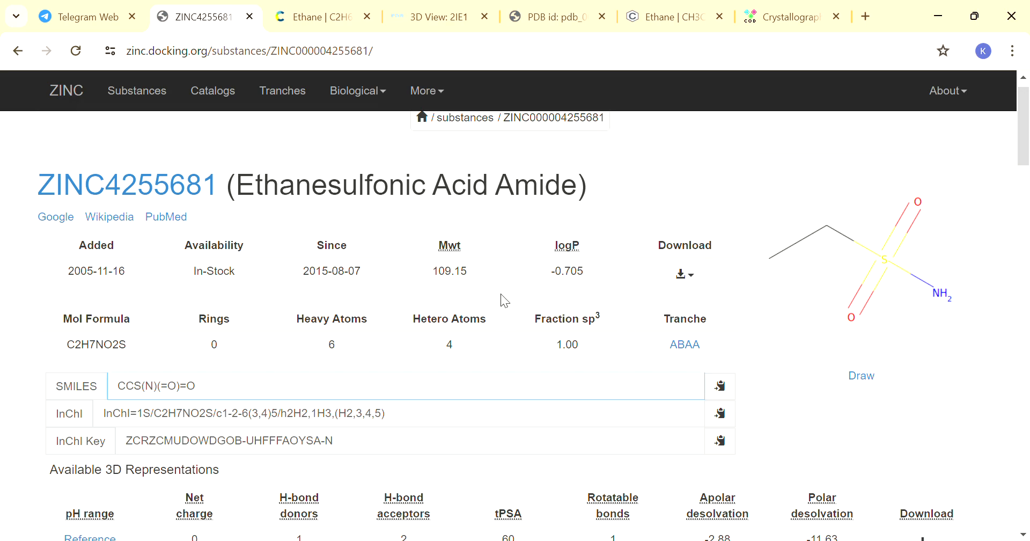
Step: Look through the ZINC4255681 record's 3D representations, vendors, annotated catalogs, activities, interesting analogs and framework
scroll(607, 327, "down", 3)
scroll(607, 329, "down", 2)
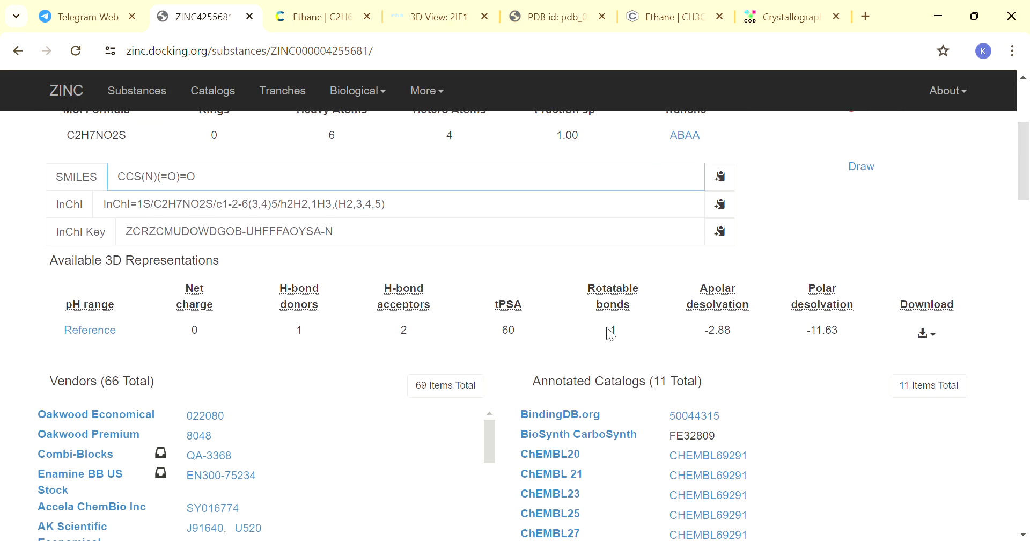
scroll(607, 329, "down", 3)
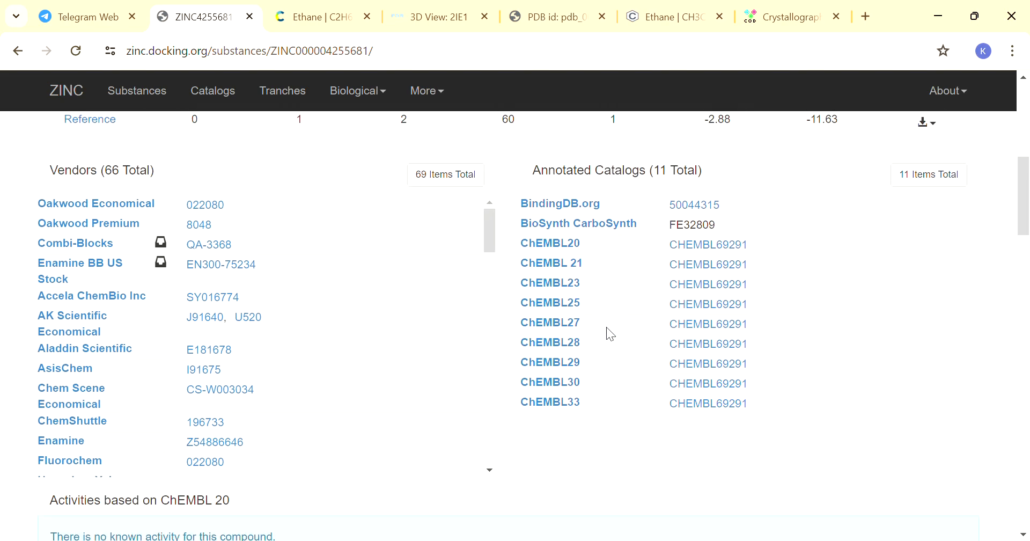
scroll(608, 328, "down", 4)
scroll(607, 328, "down", 6)
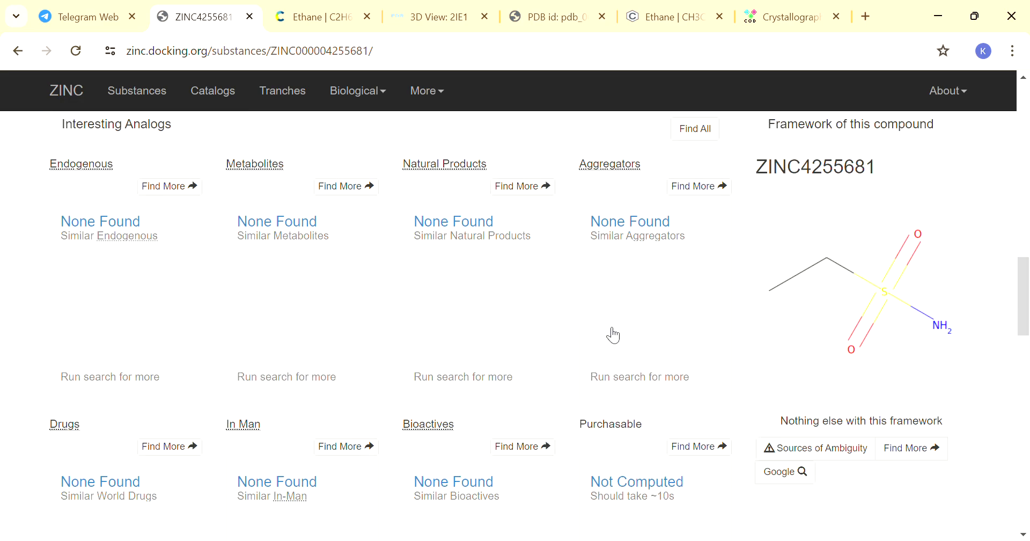
scroll(607, 328, "down", 1)
scroll(613, 336, "down", 1)
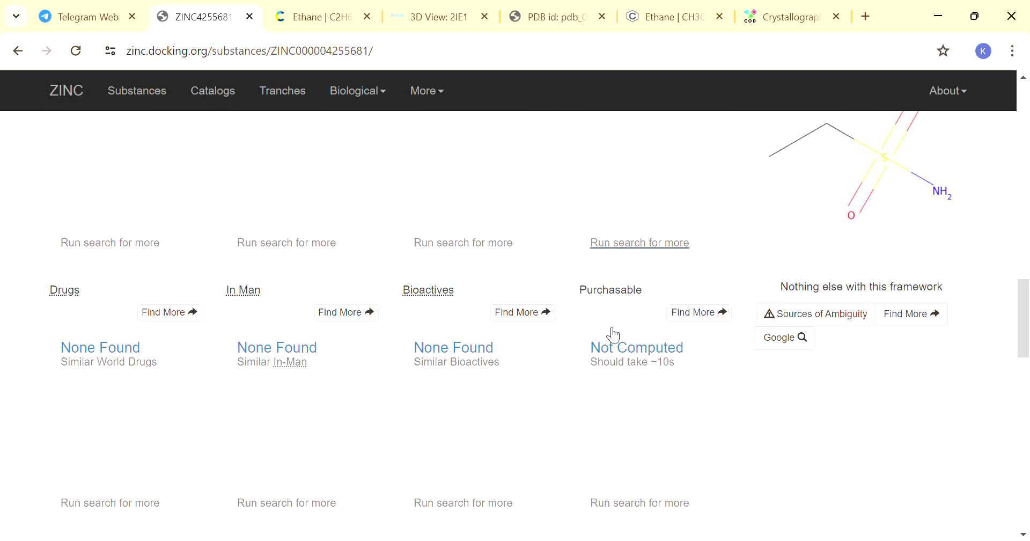
scroll(613, 336, "up", 11)
scroll(612, 333, "up", 6)
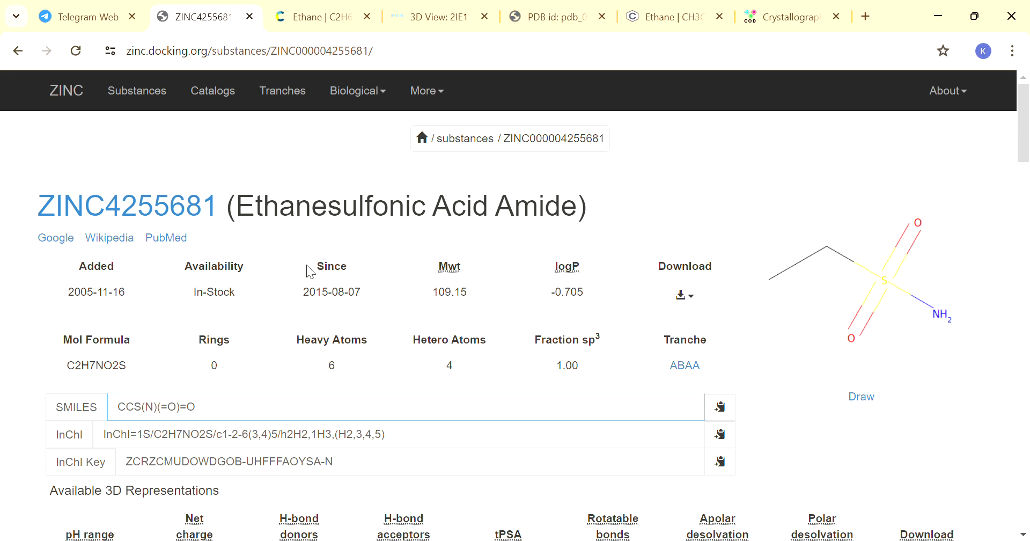
Step: Switch to the shared link list in Telegram Web and open the SDBS spectral database from it
left_click(38, 6)
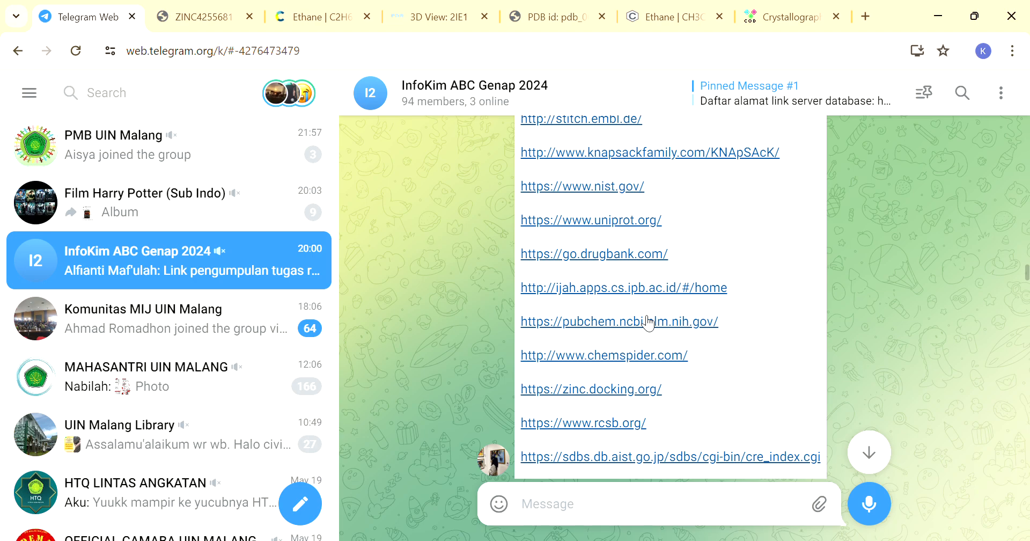
scroll(854, 305, "down", 1)
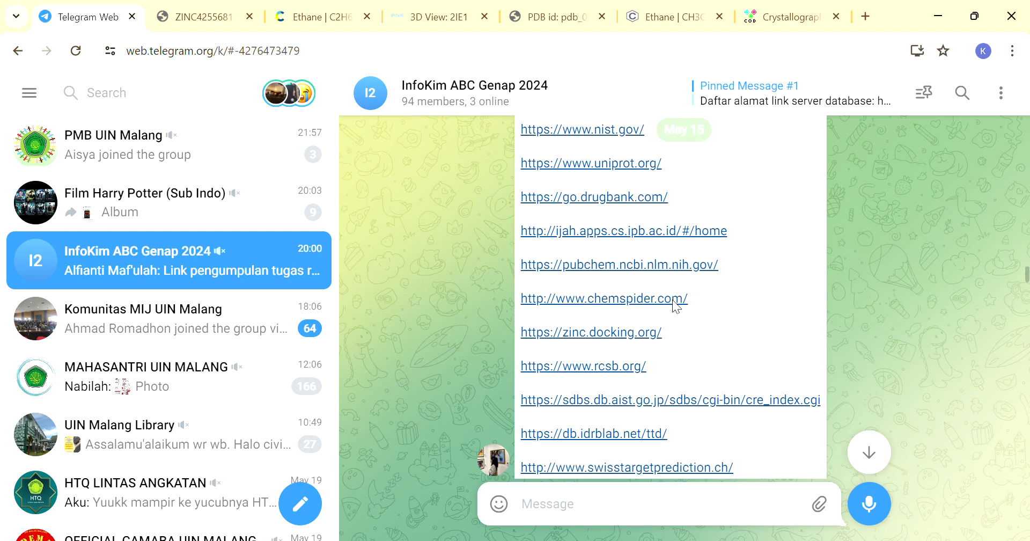
left_click(649, 398)
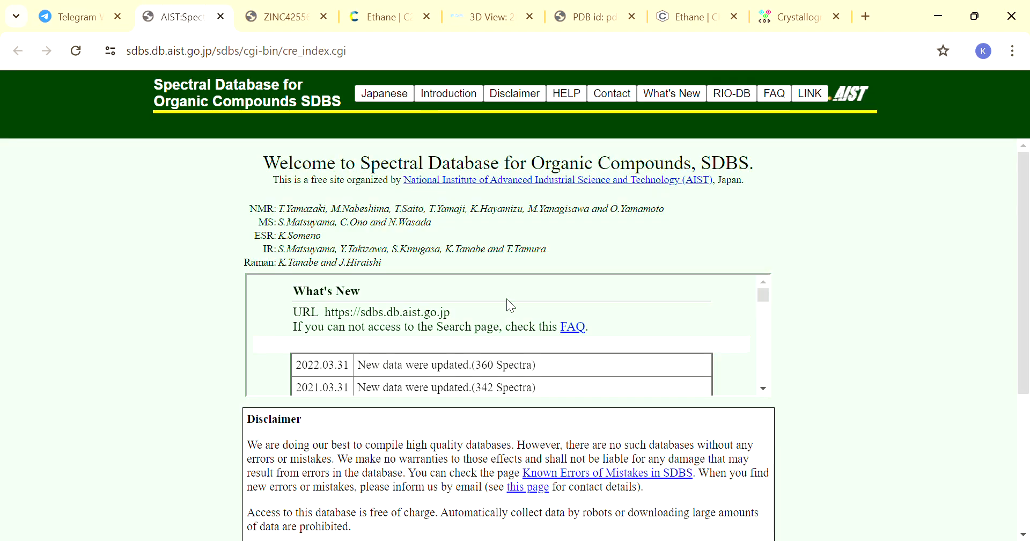
Step: Look through the SDBS welcome page, including the What's New update list and the disclaimer
scroll(521, 354, "down", 8)
scroll(538, 388, "up", 8)
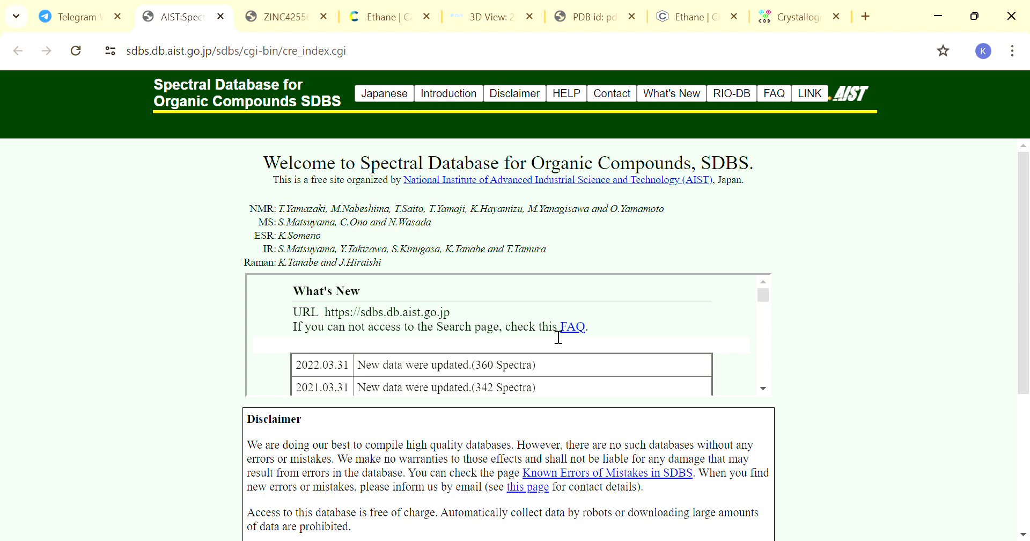
scroll(558, 337, "down", 2)
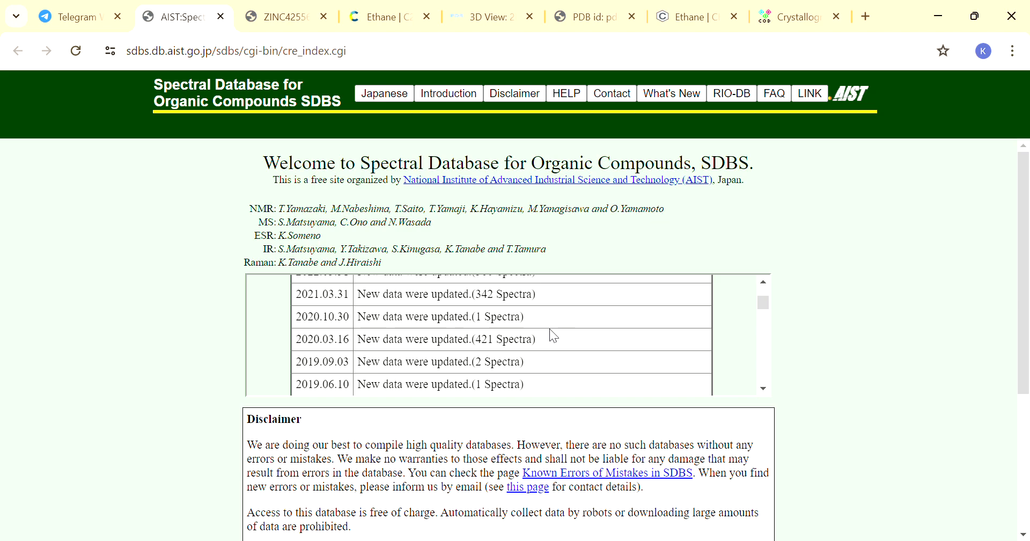
scroll(550, 328, "down", 4)
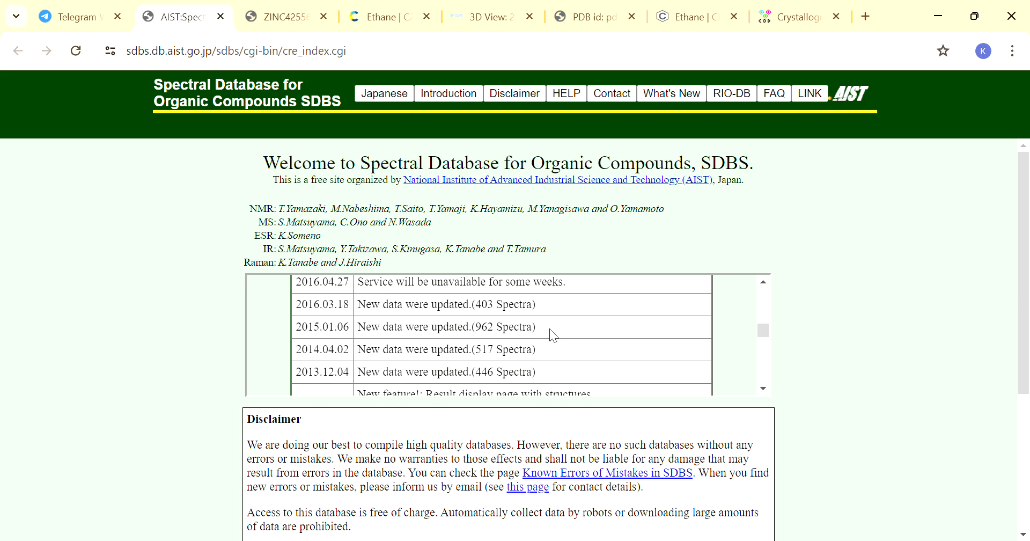
scroll(549, 329, "down", 4)
scroll(853, 440, "down", 1)
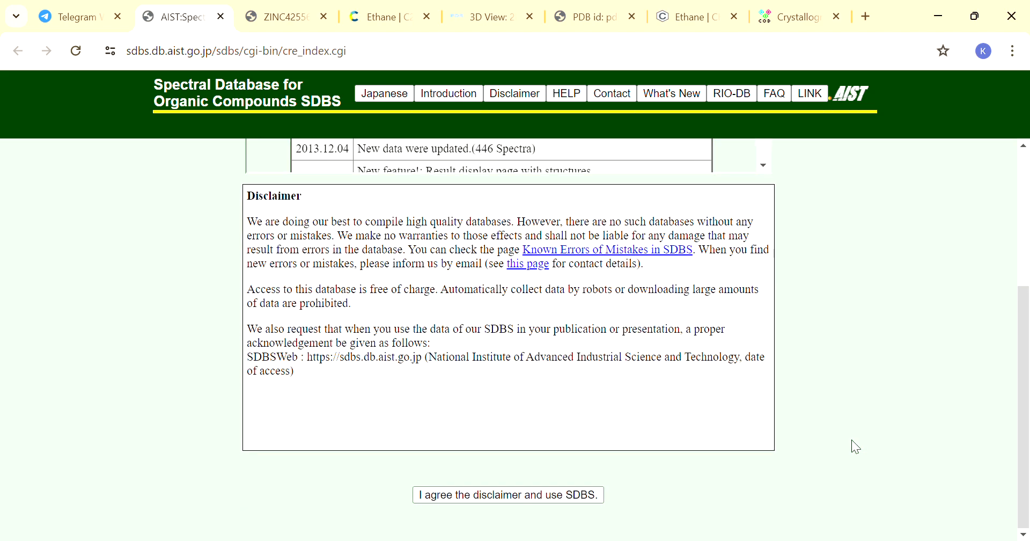
Step: Accept the SDBS disclaimer and search for compounds whose name partially matches "ethane"
left_click(481, 491)
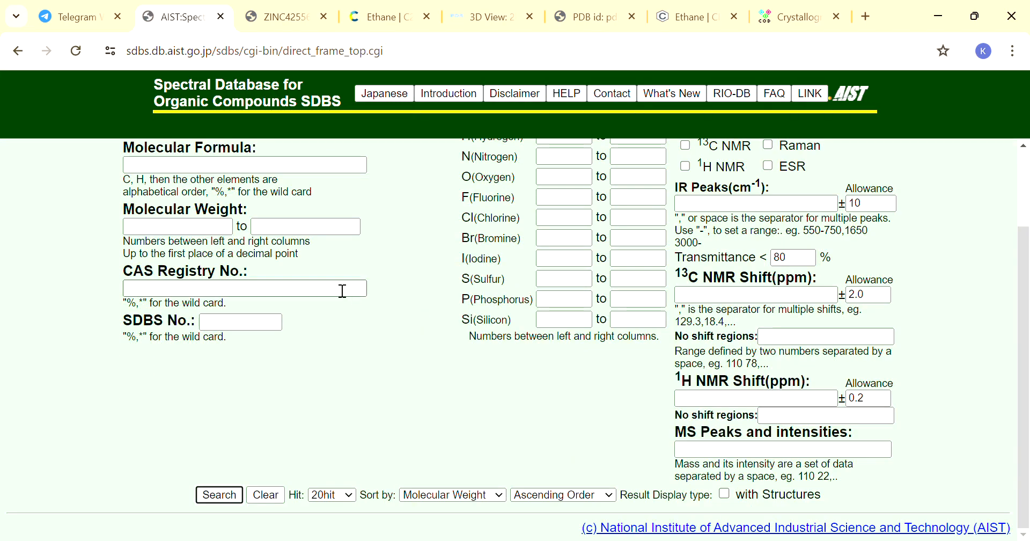
scroll(287, 263, "up", 2)
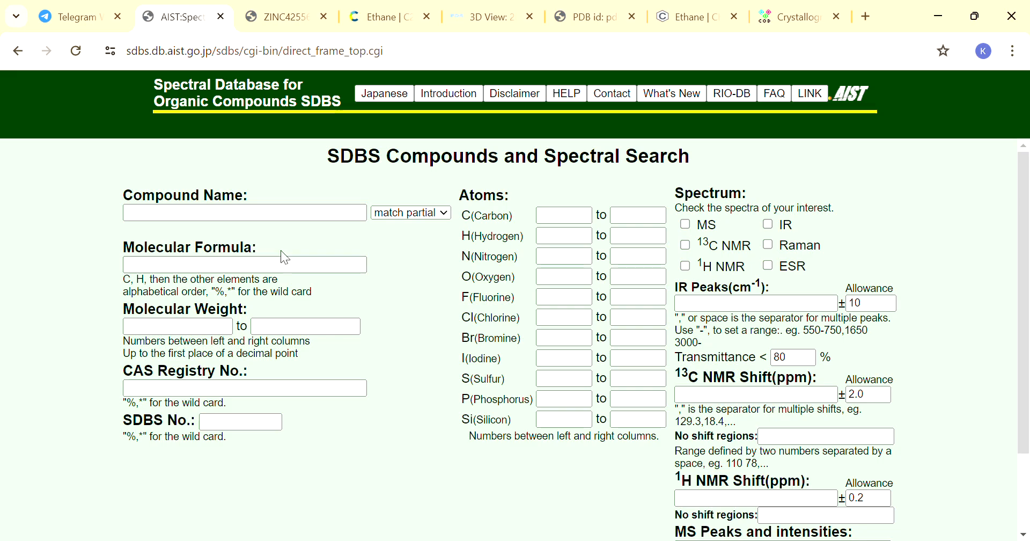
left_click(267, 217)
type("ethane")
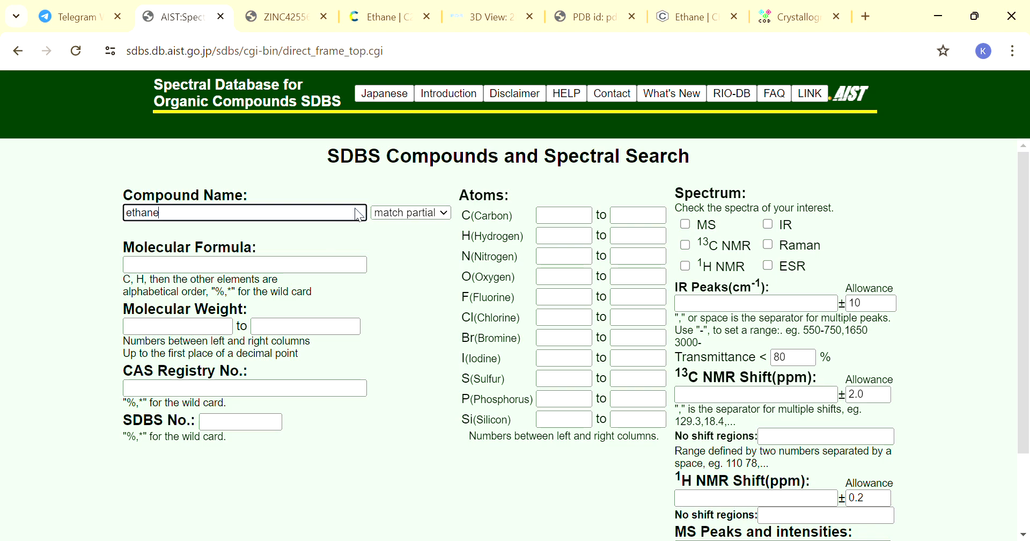
key("Return")
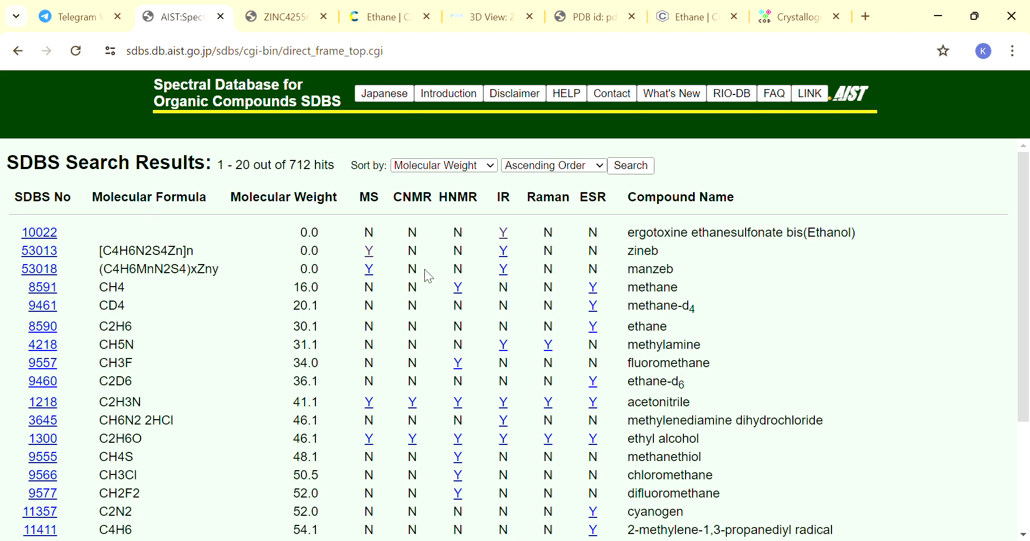
Step: Open the IR spectrum of ergotoxine ethanesulfonate bis(Ethanol) and examine its plot, peak table and compound information
left_click(504, 235)
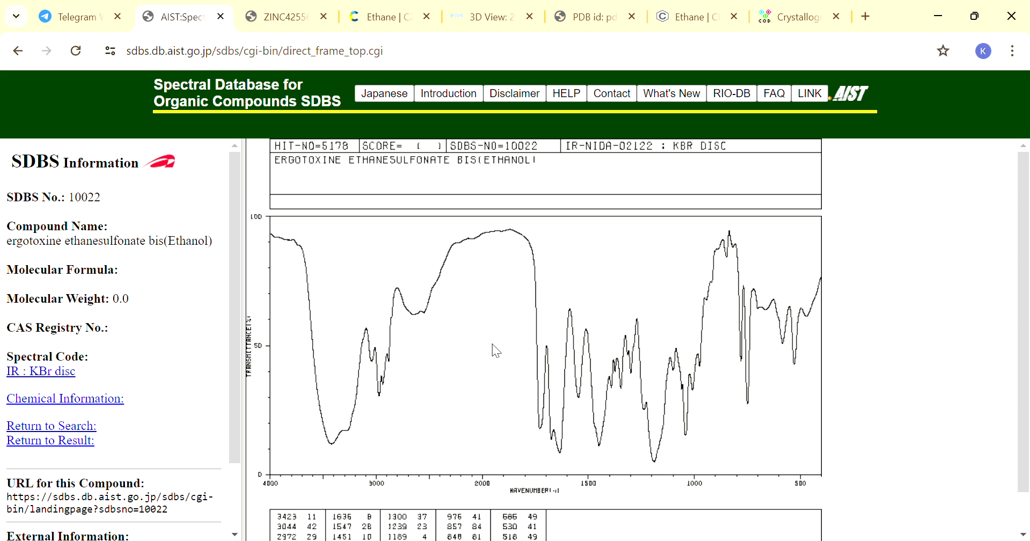
scroll(491, 343, "down", 2)
scroll(492, 343, "up", 2)
scroll(467, 338, "down", 1)
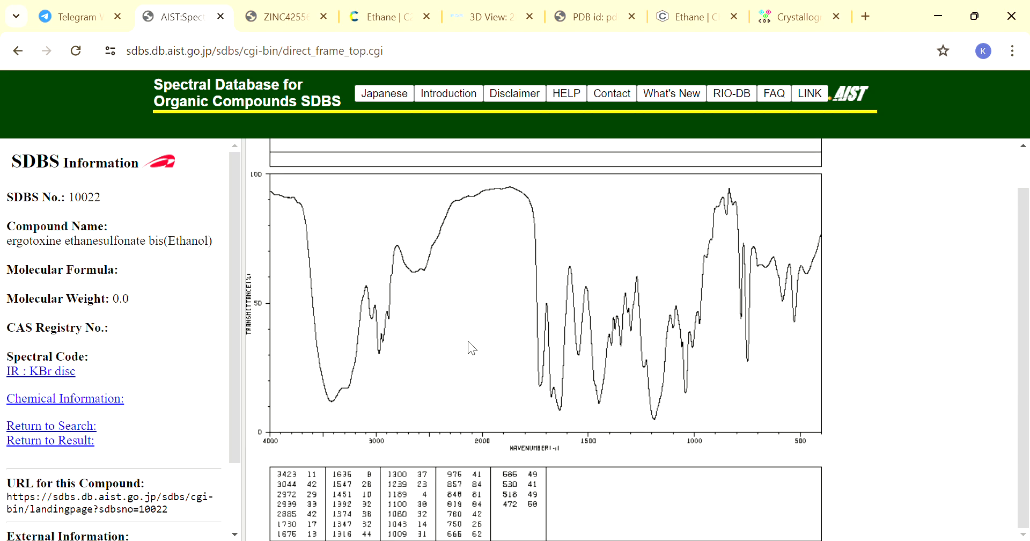
scroll(194, 347, "down", 2)
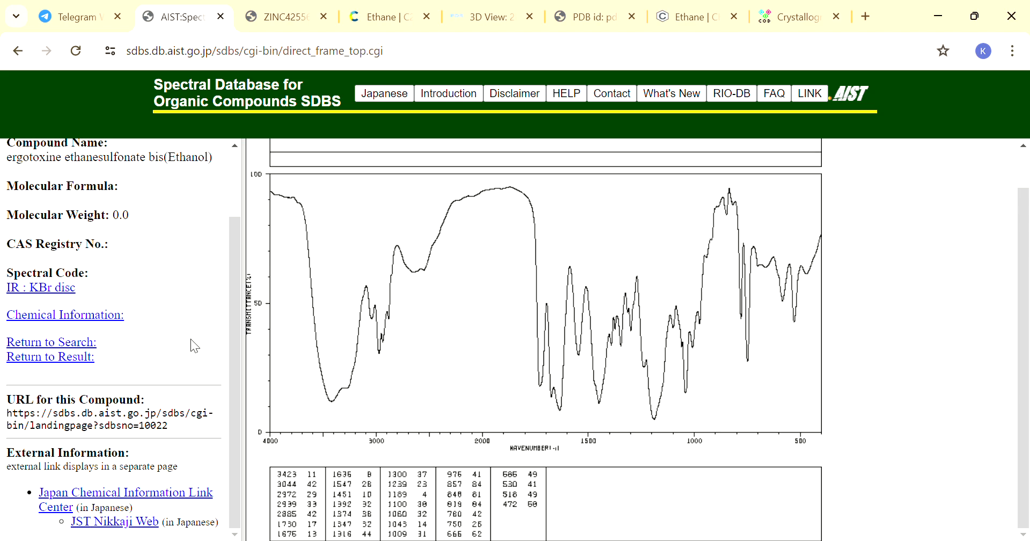
scroll(191, 339, "up", 2)
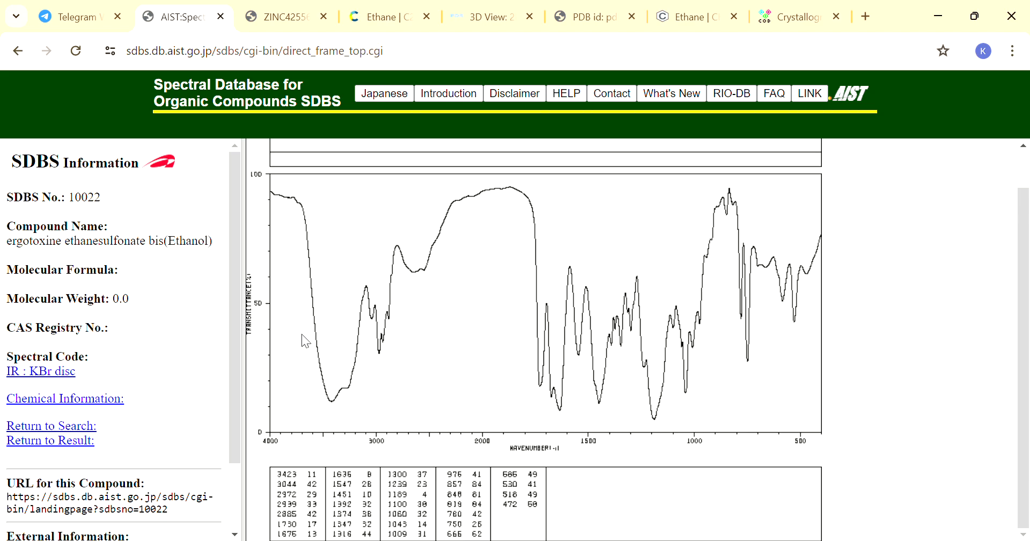
scroll(234, 320, "down", 2)
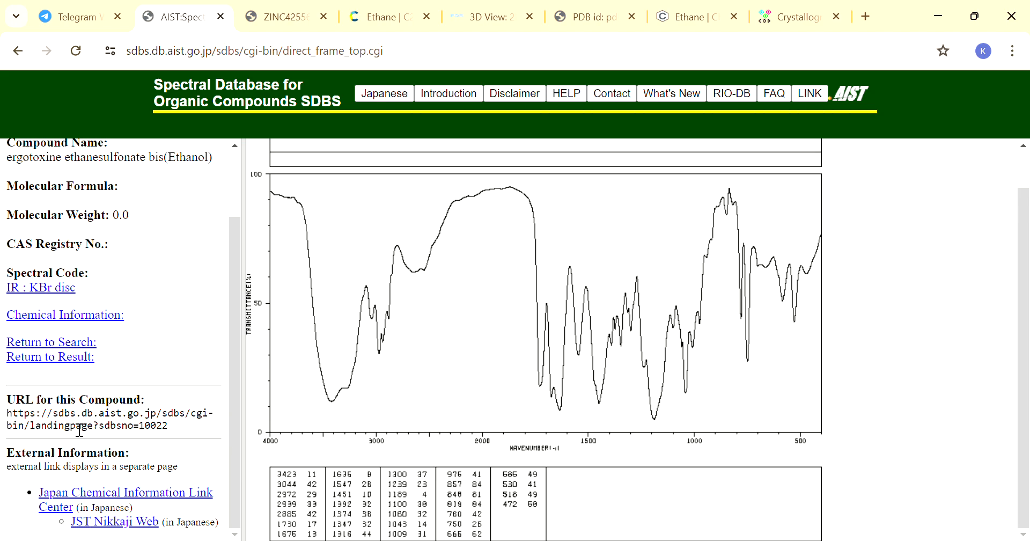
scroll(122, 288, "up", 1)
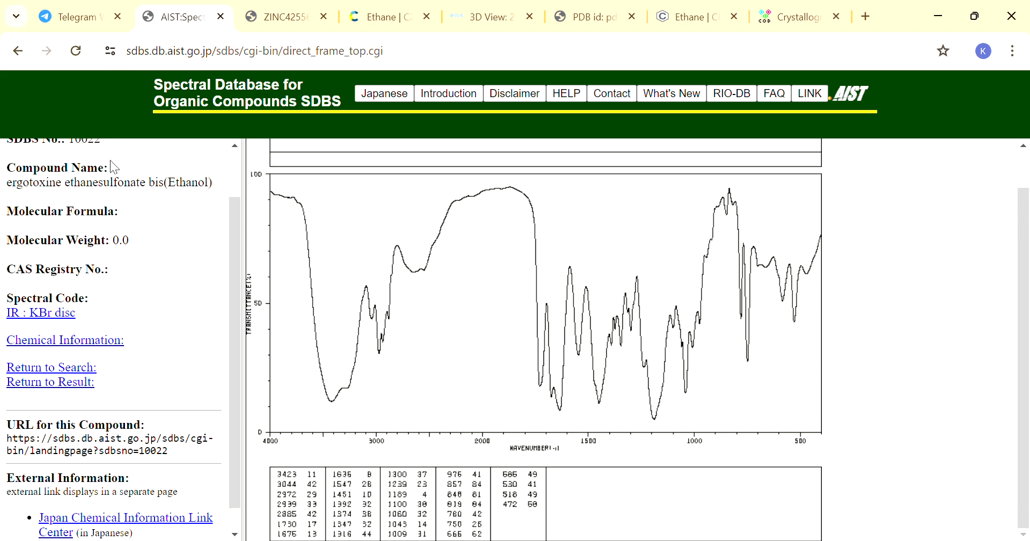
Step: Go back from the IR spectrum and reload the page to get an empty SDBS compound search form
left_click(18, 52)
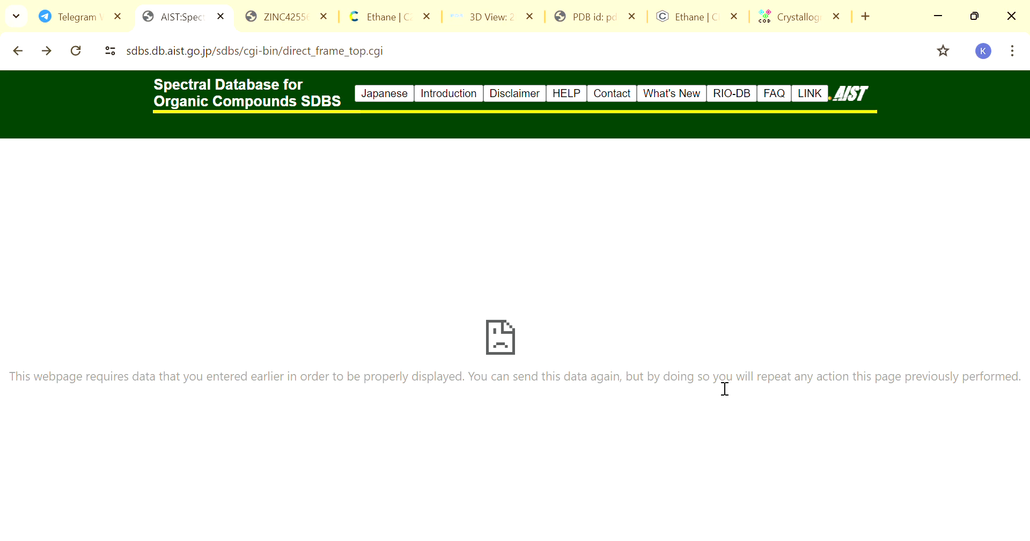
left_click(79, 56)
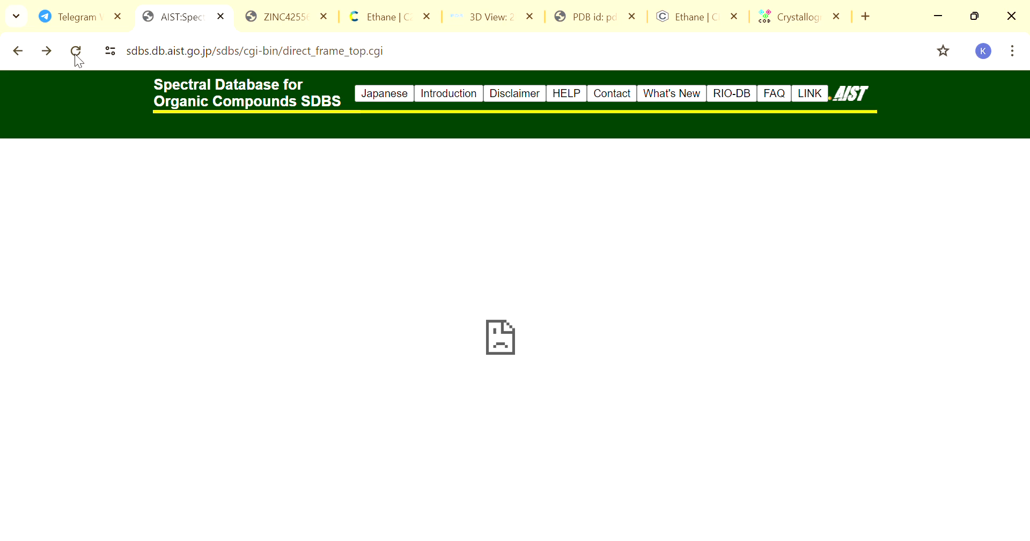
left_click(75, 55)
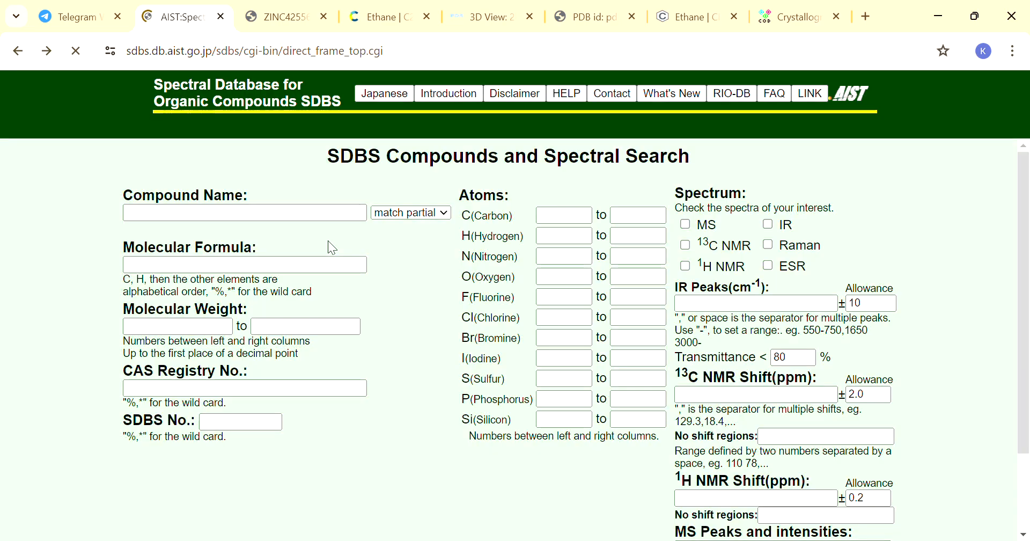
scroll(327, 241, "down", 1)
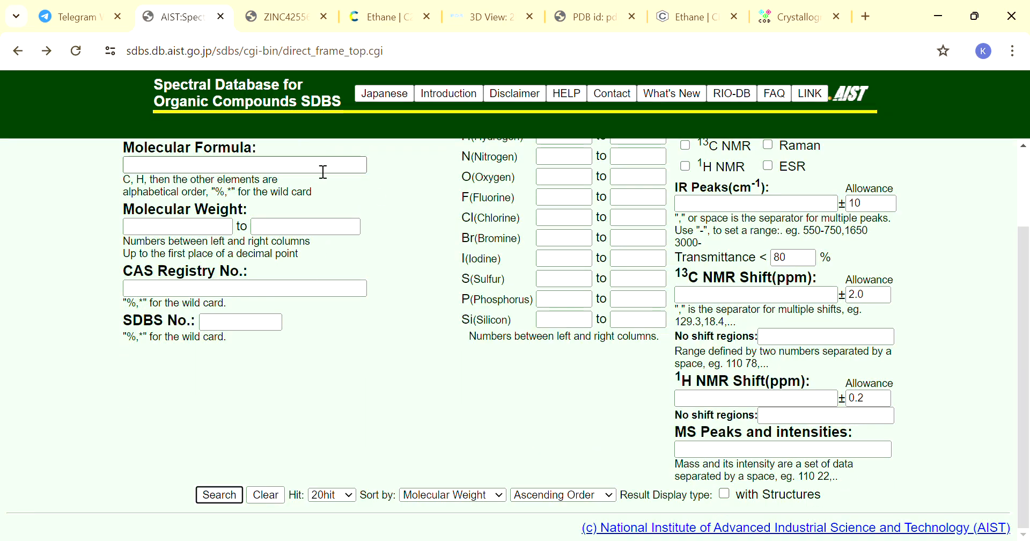
scroll(323, 172, "up", 2)
Step: Search SDBS for the compound name "ethane" with the match full option
left_click(344, 212)
type("ethane")
left_click(411, 214)
left_click(420, 227)
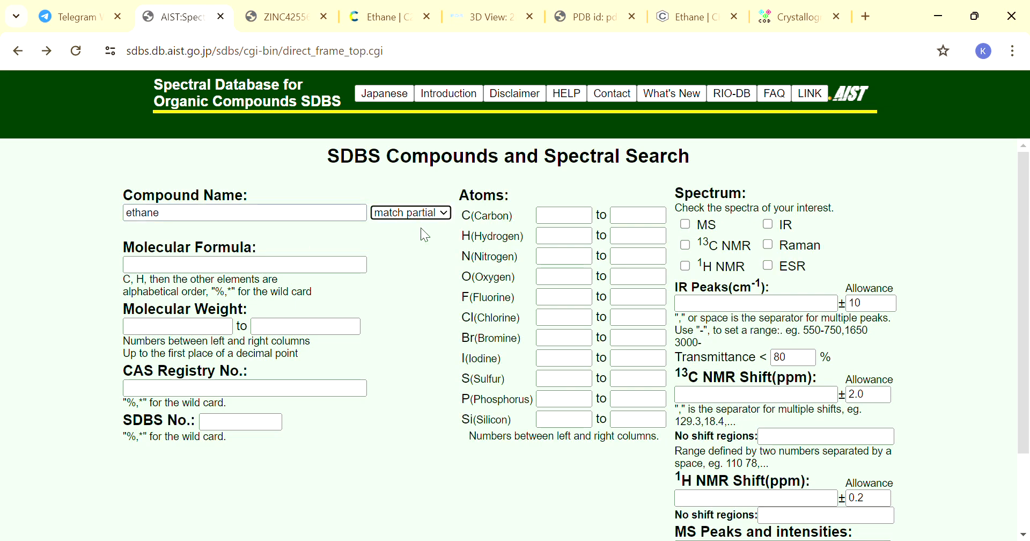
left_click(417, 215)
left_click(420, 244)
left_click(340, 223)
double_click(343, 224)
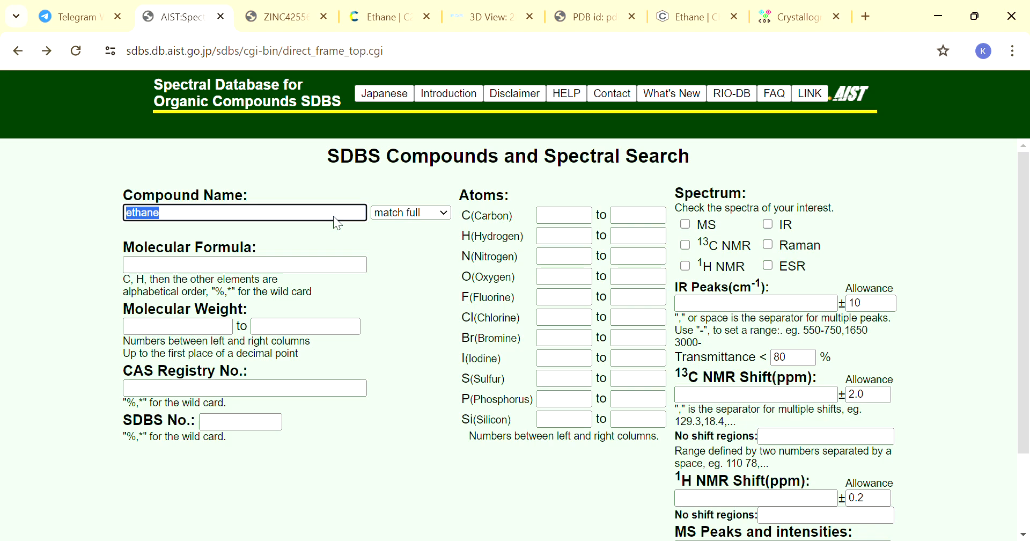
key("Return")
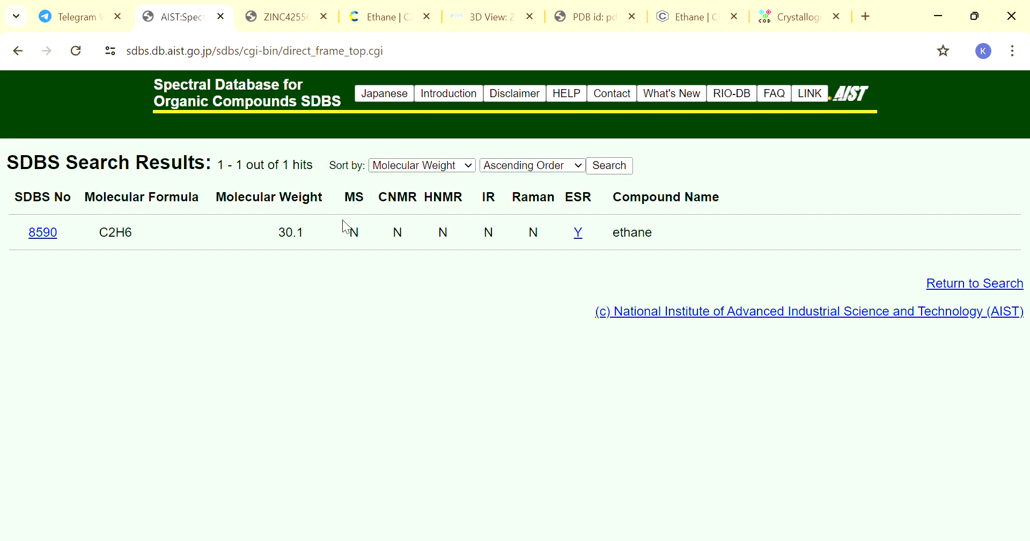
Step: Open the ESR data of ethane and look through its measuring conditions, source, InChI and publication details
left_click(587, 236)
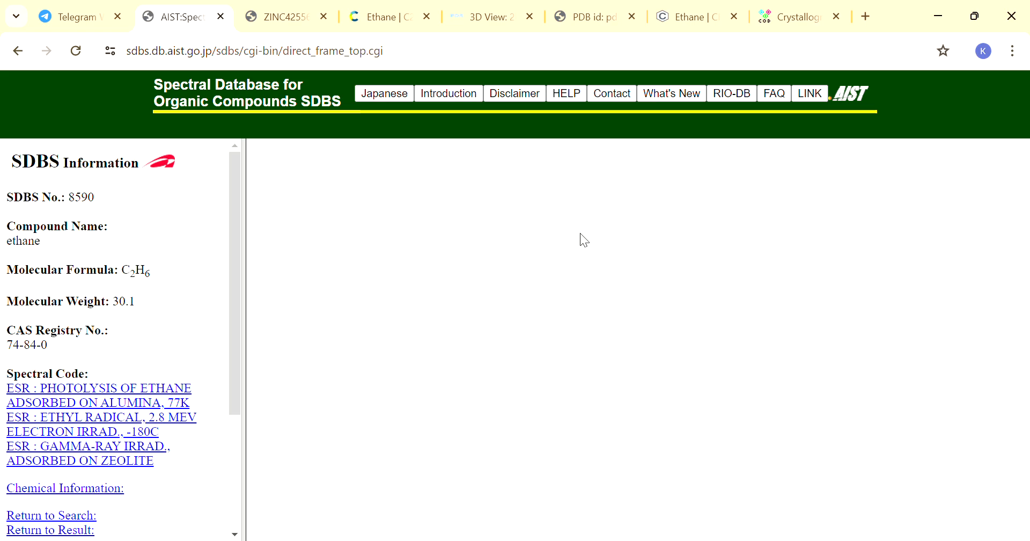
scroll(348, 297, "down", 10)
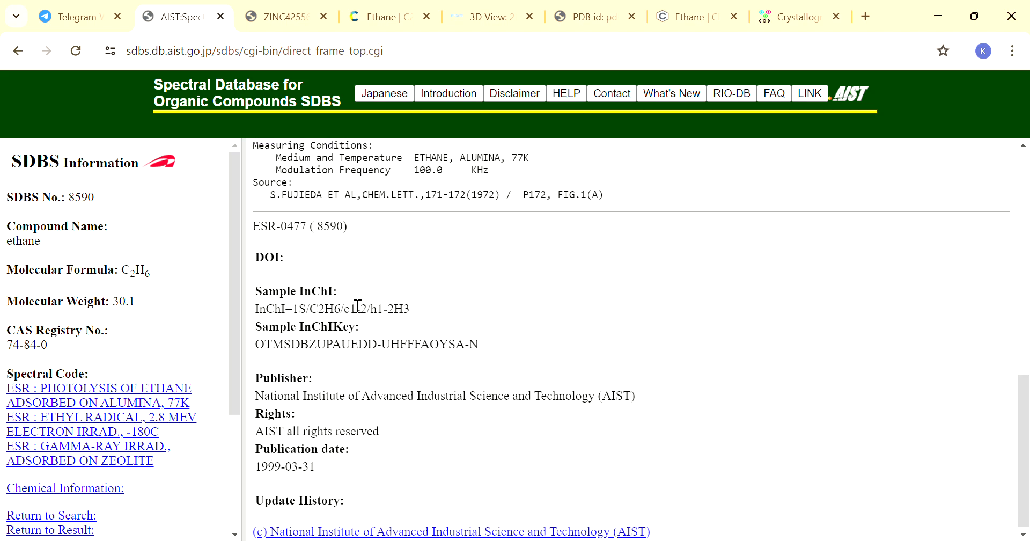
Step: Examine the ethane ESR spectrum plot along with its sample preparation, spectral parameters, splitting constants and publisher details
scroll(322, 344, "up", 8)
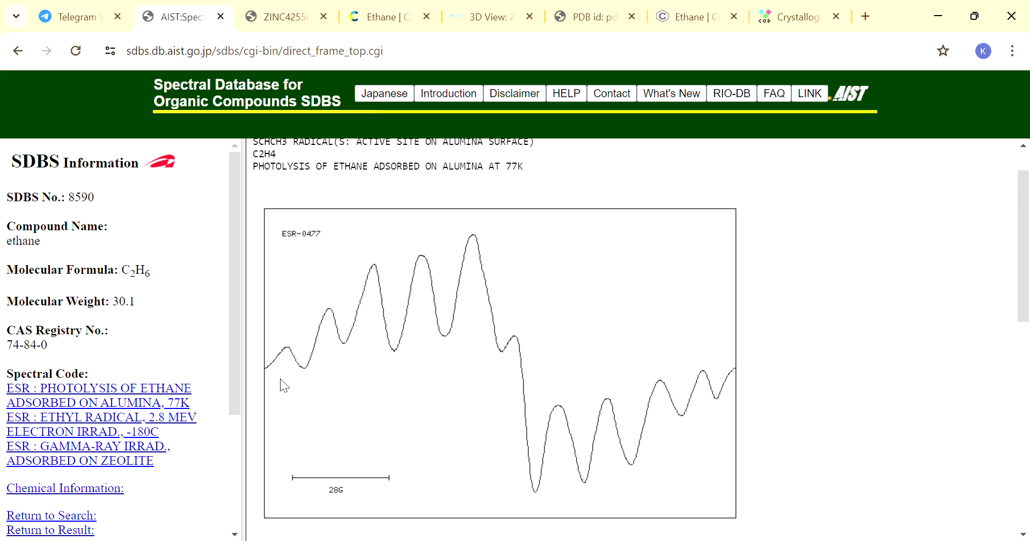
scroll(280, 378, "down", 8)
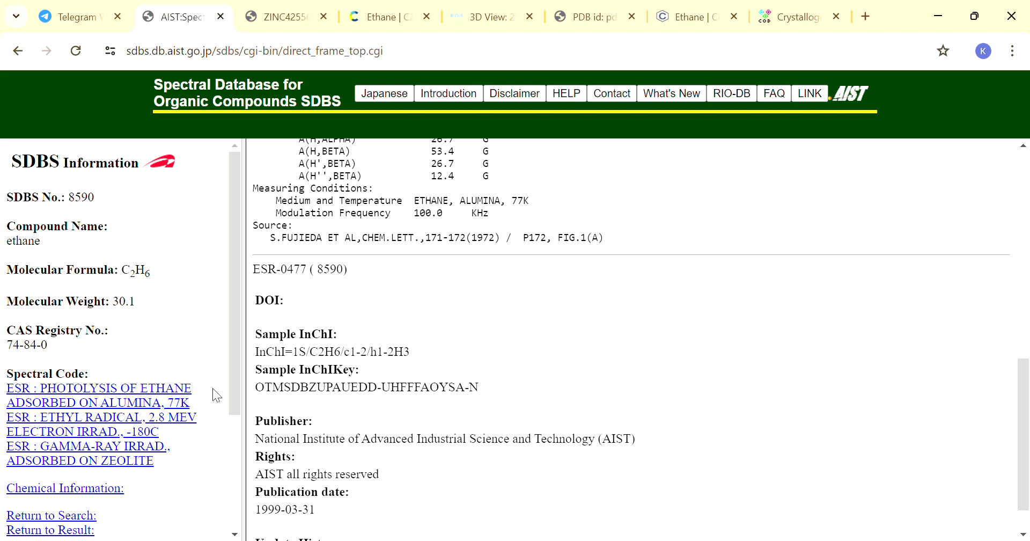
scroll(363, 363, "up", 3)
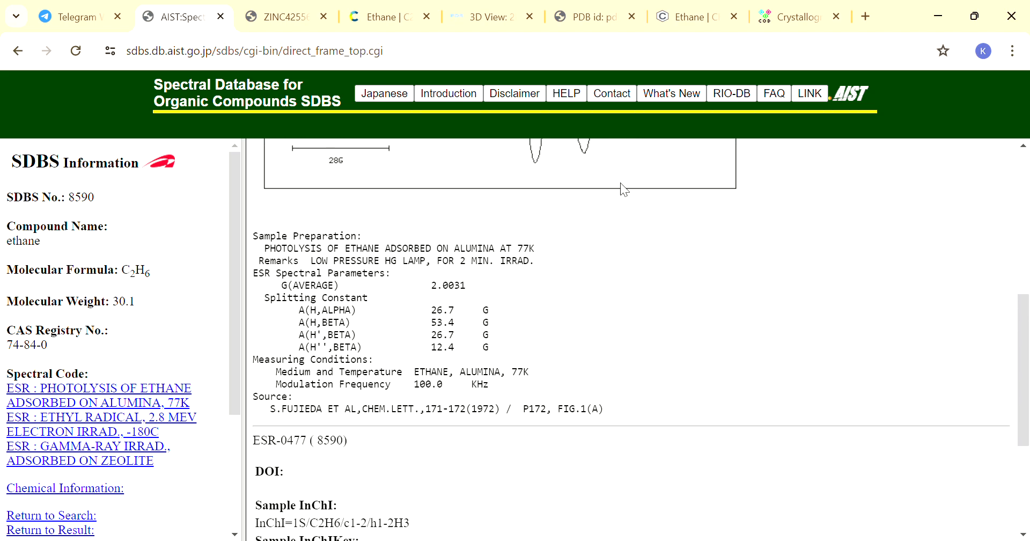
scroll(459, 359, "down", 4)
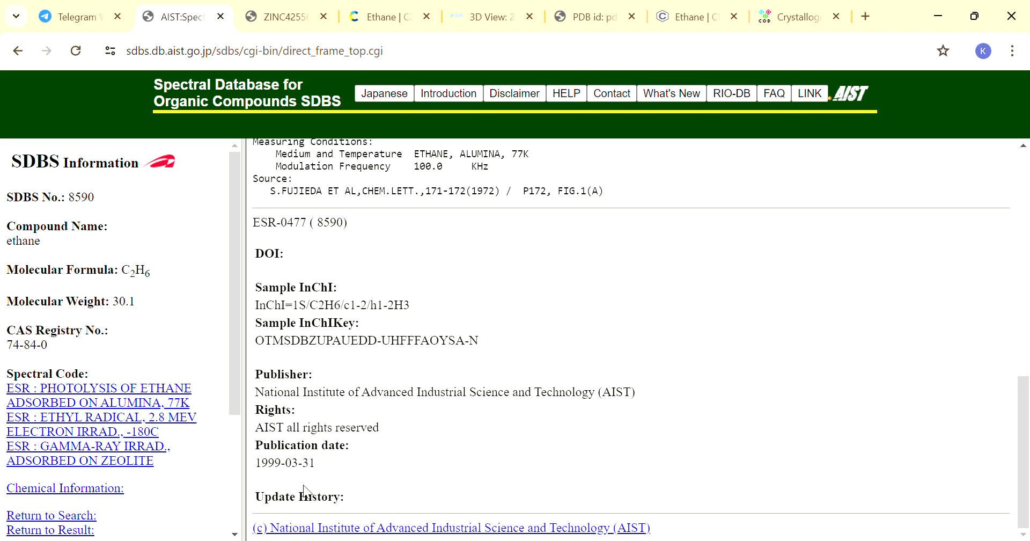
scroll(304, 489, "up", 15)
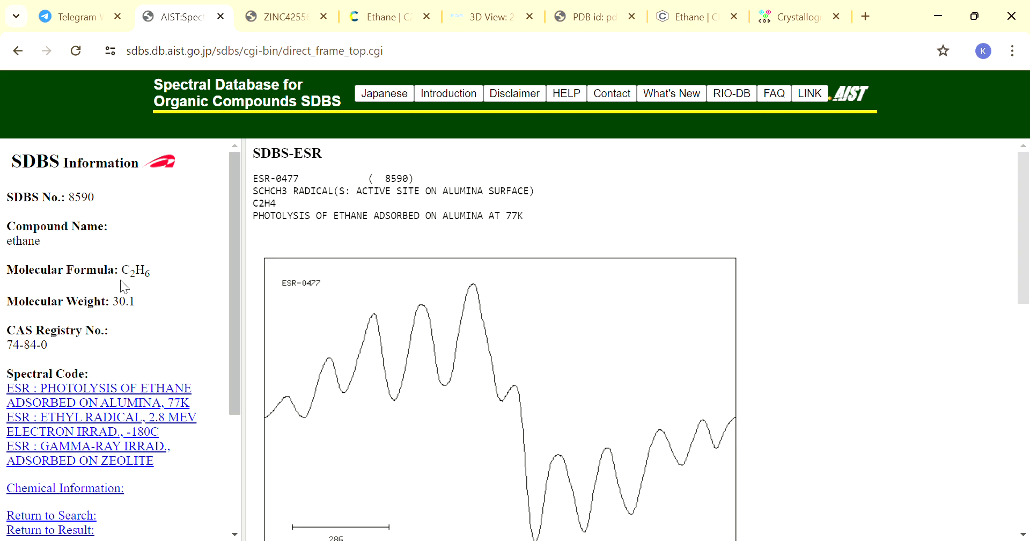
Step: Switch to the Telegram group and open the KNApSAcK site from the shared database link list
left_click(75, 17)
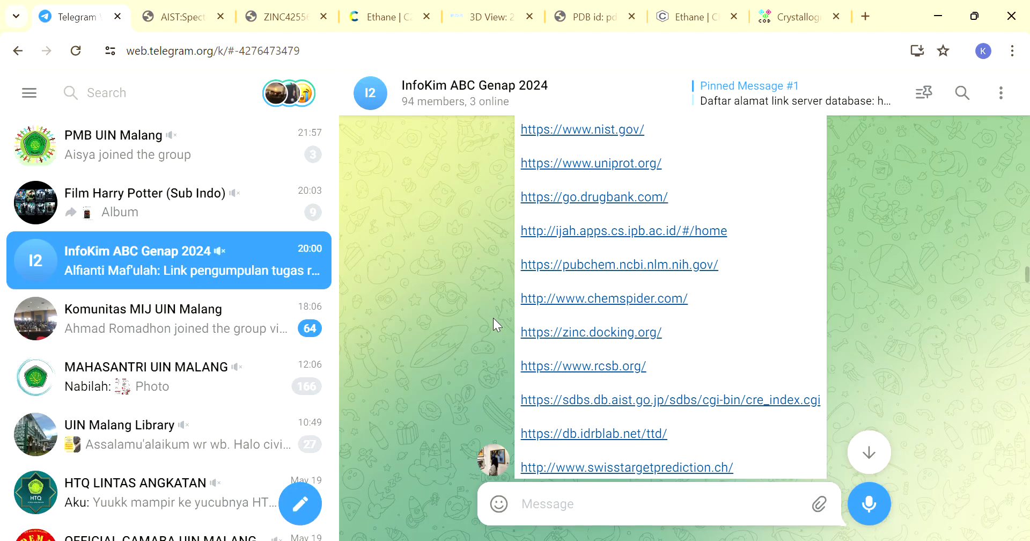
scroll(627, 340, "down", 3)
scroll(627, 342, "down", 3)
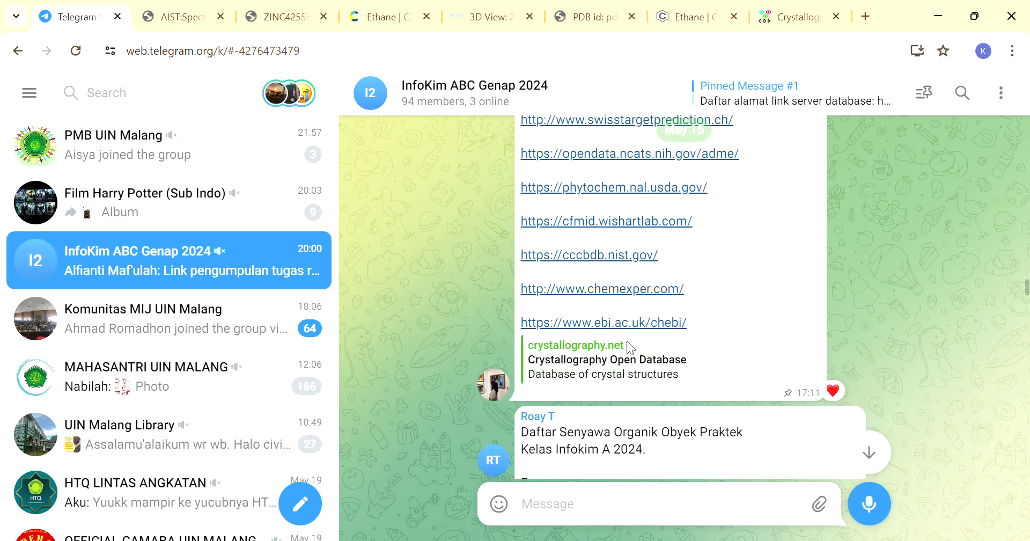
scroll(628, 343, "up", 5)
scroll(633, 348, "up", 3)
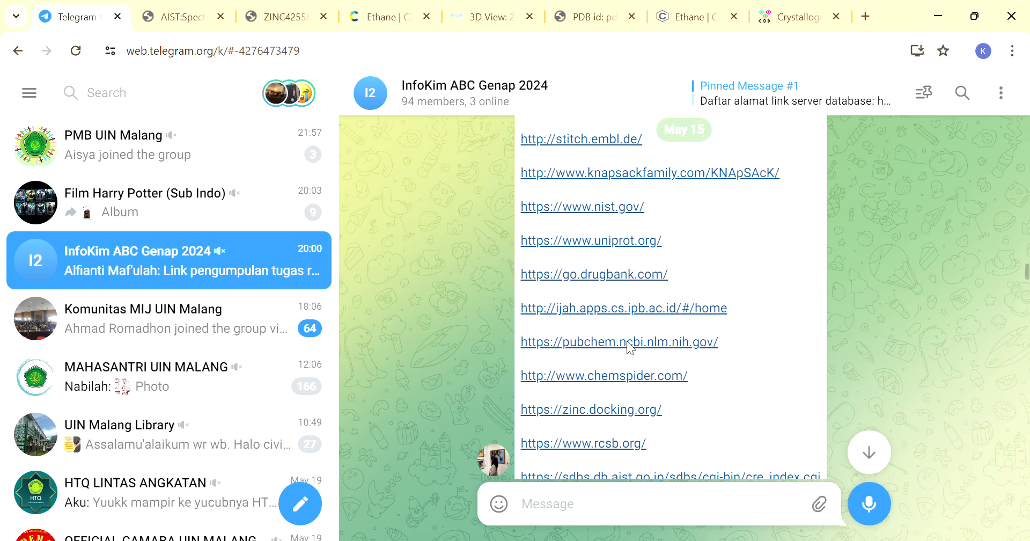
left_click(656, 190)
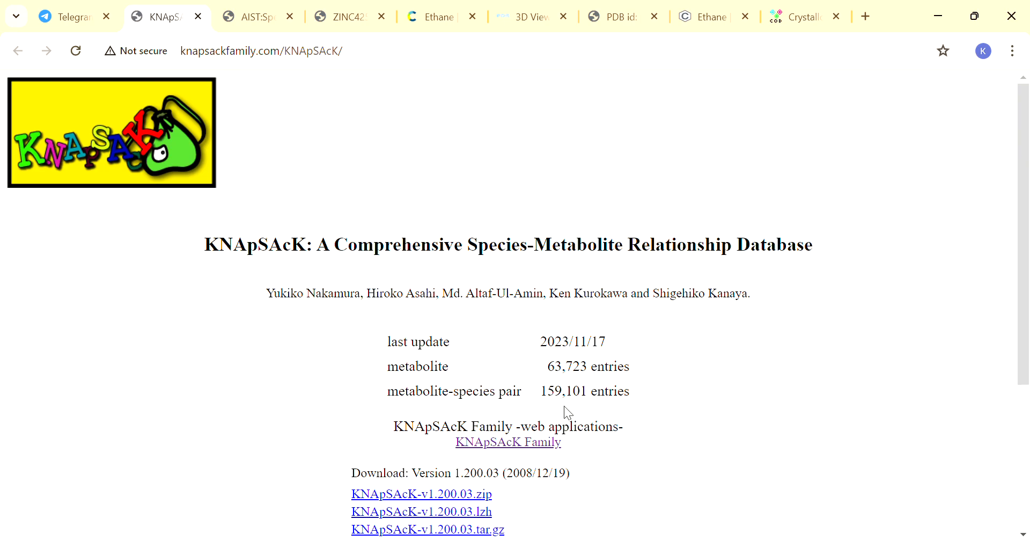
Step: Open the KNApSAcK Family web applications page and launch its JAMU Indonesian herb database
left_click(505, 444)
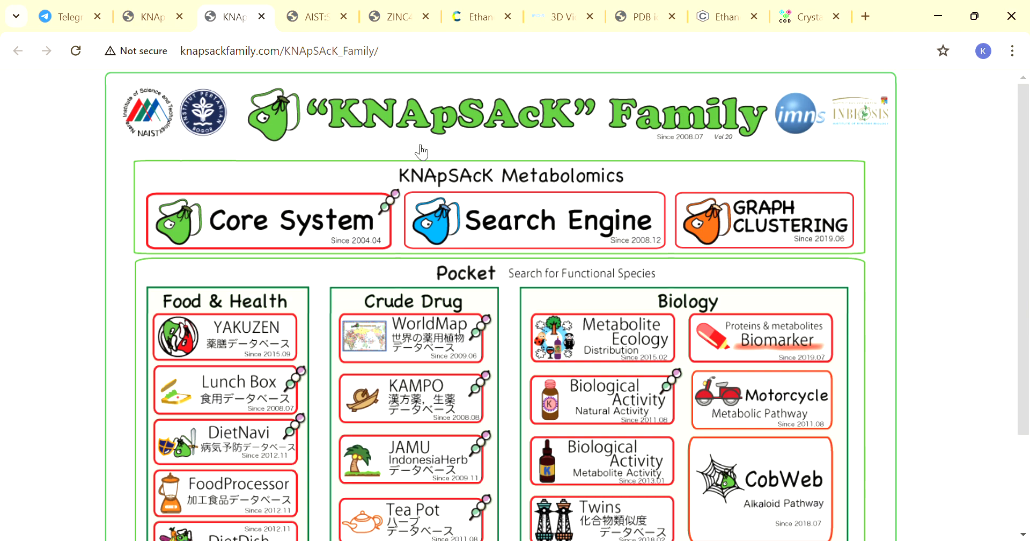
scroll(447, 307, "down", 3)
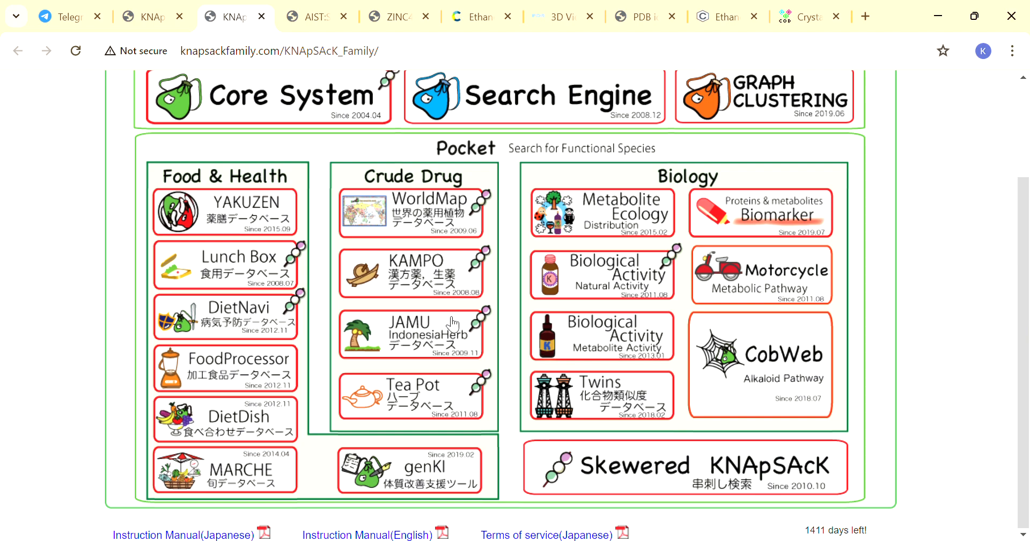
left_click(389, 331)
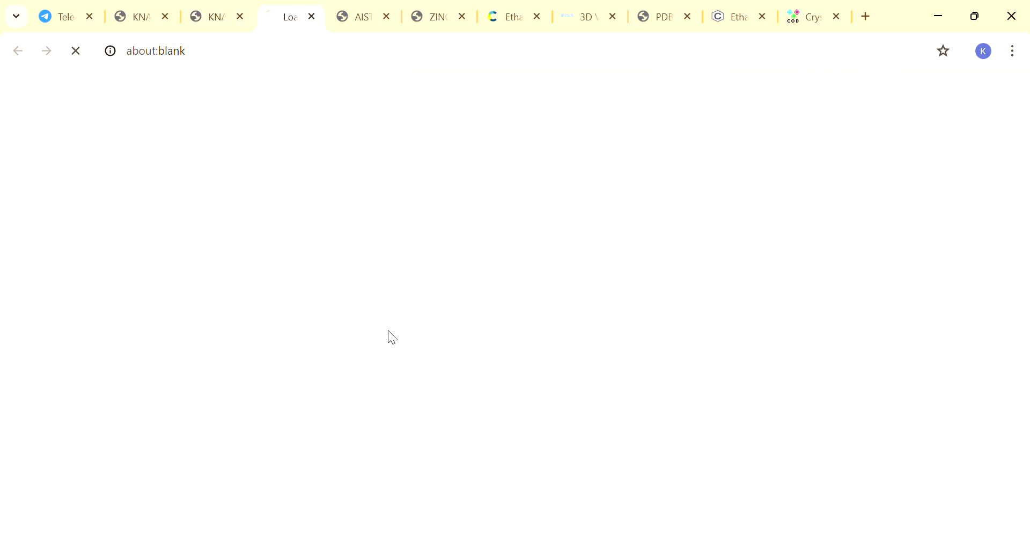
Step: Run a Herb to Jamu search for the herb "Annona muricata Folium", choosing the name from the herb list
left_click(231, 307)
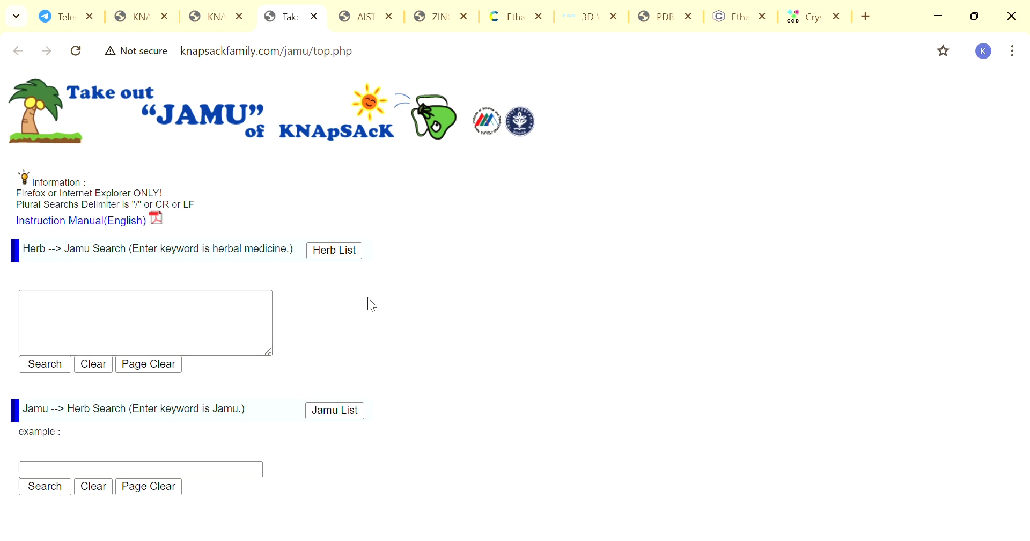
left_click(346, 255)
type("Annona muricata Folium")
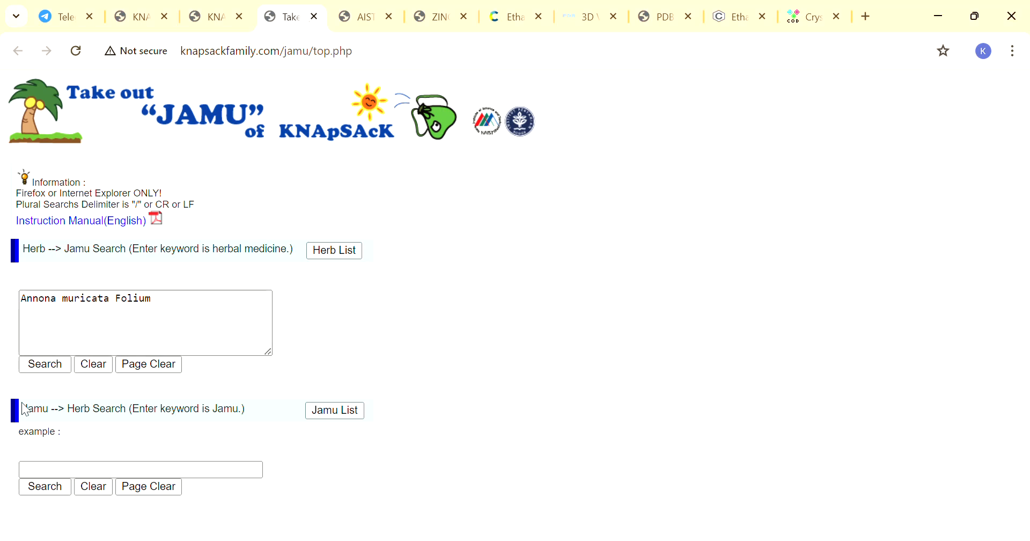
left_click(49, 366)
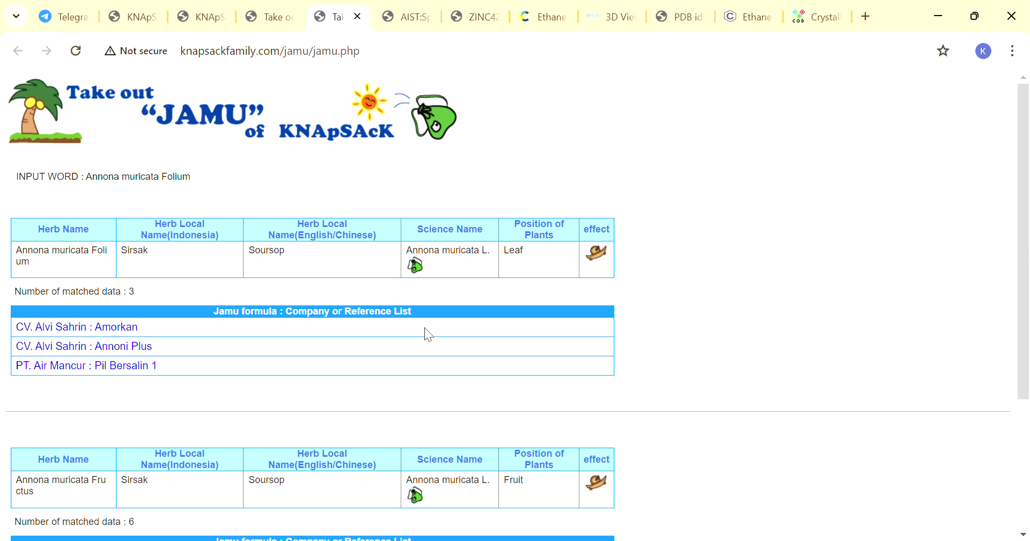
Step: Look through the matching jamu formulas and open the PT. Daxen Indonesia entry Fituric to view its effect and ingredient herbs
scroll(308, 331, "down", 1)
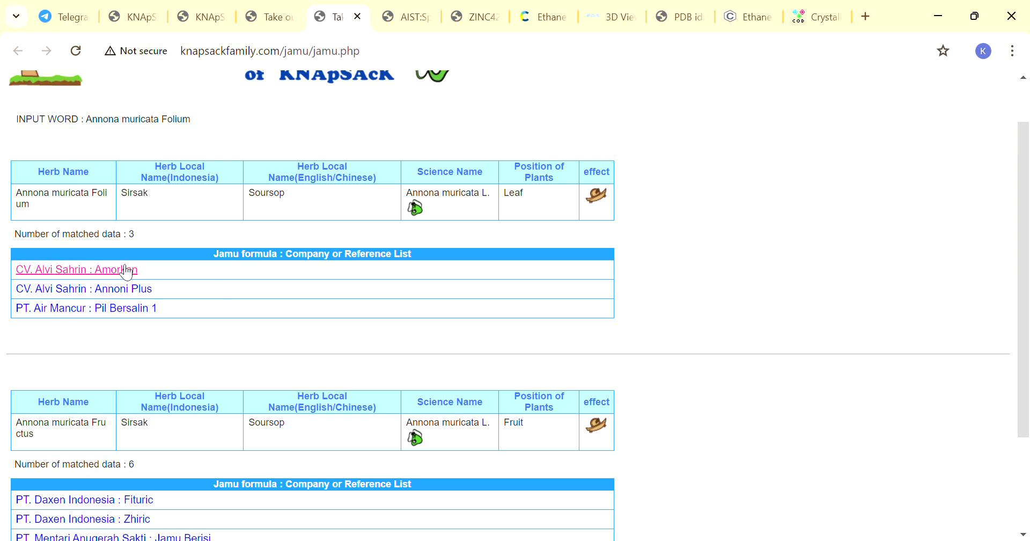
scroll(179, 326, "down", 3)
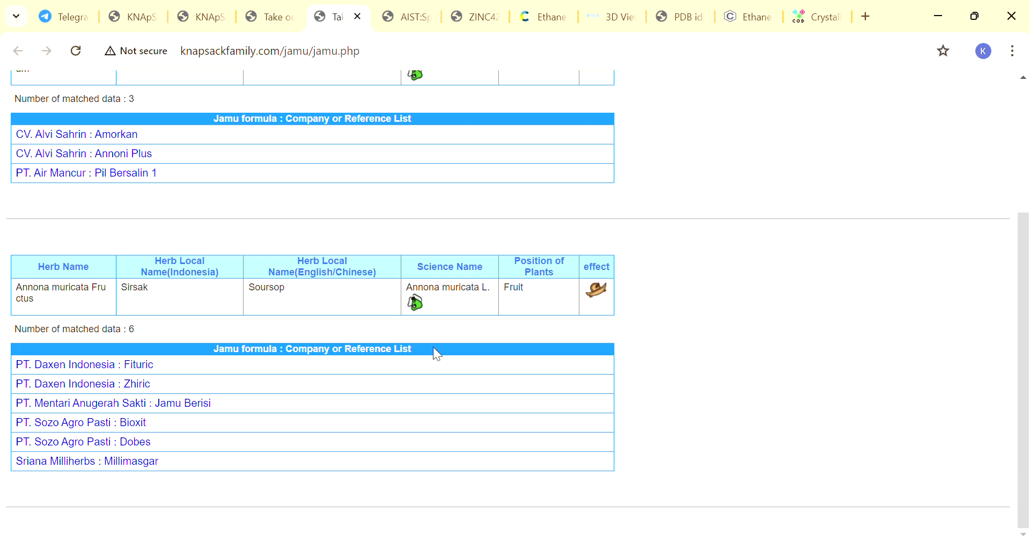
left_click(140, 365)
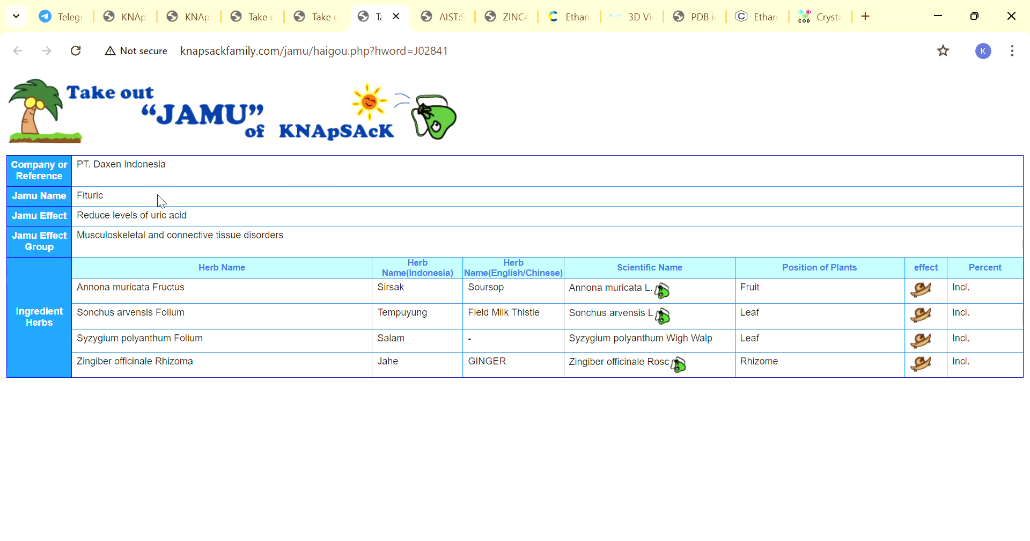
Step: Return to the Telegram link list, open the UniProt site and dismiss its user survey
left_click(67, 18)
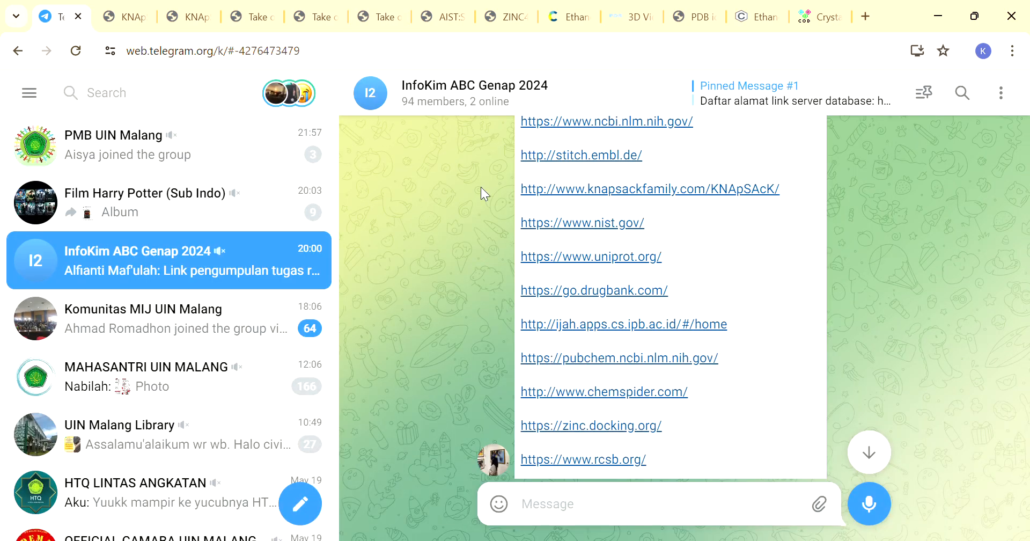
scroll(638, 314, "up", 2)
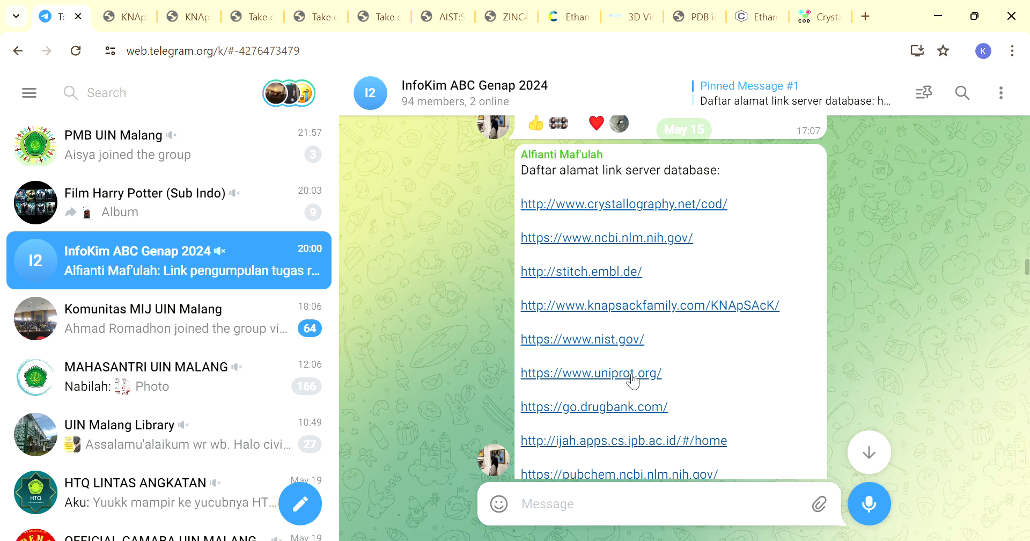
left_click(632, 378)
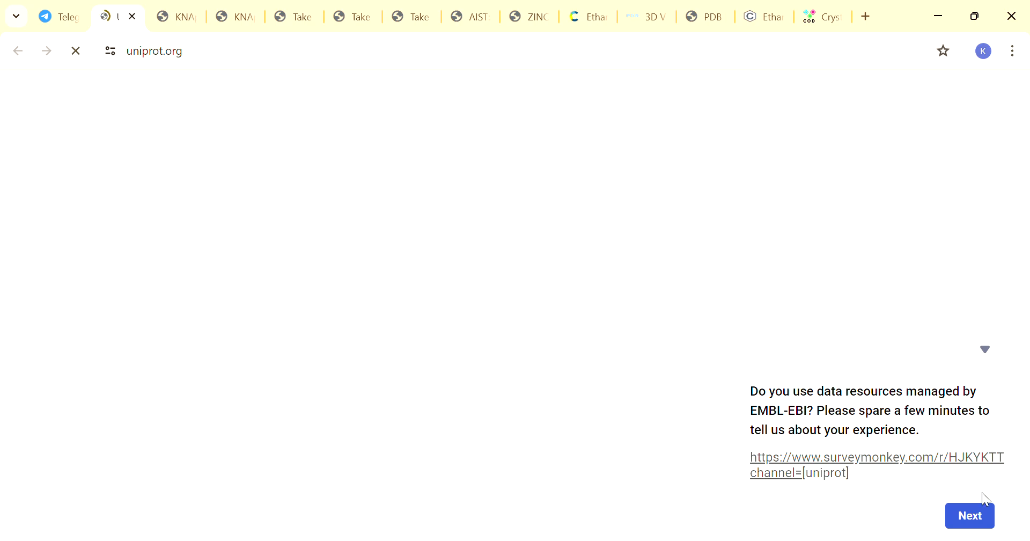
left_click(964, 515)
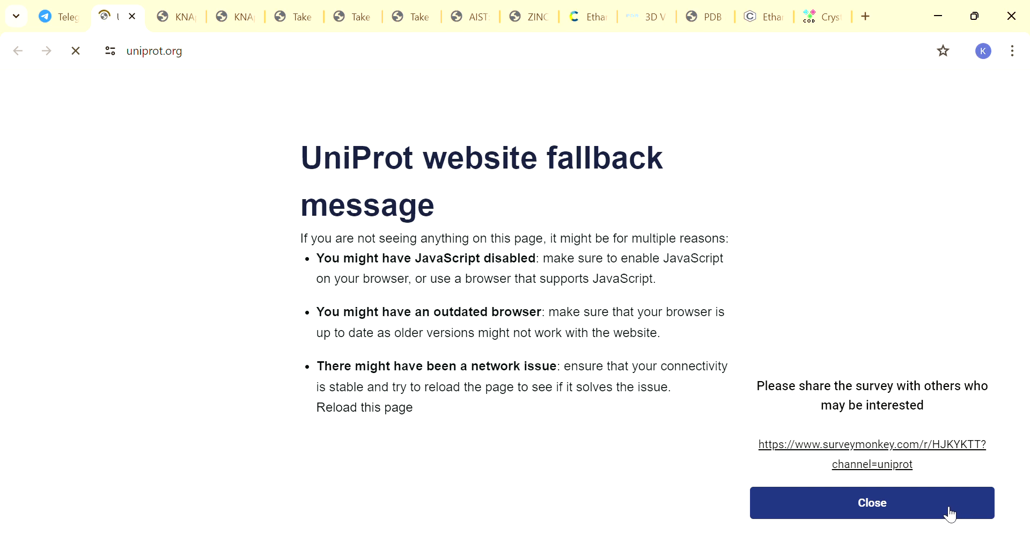
left_click(945, 510)
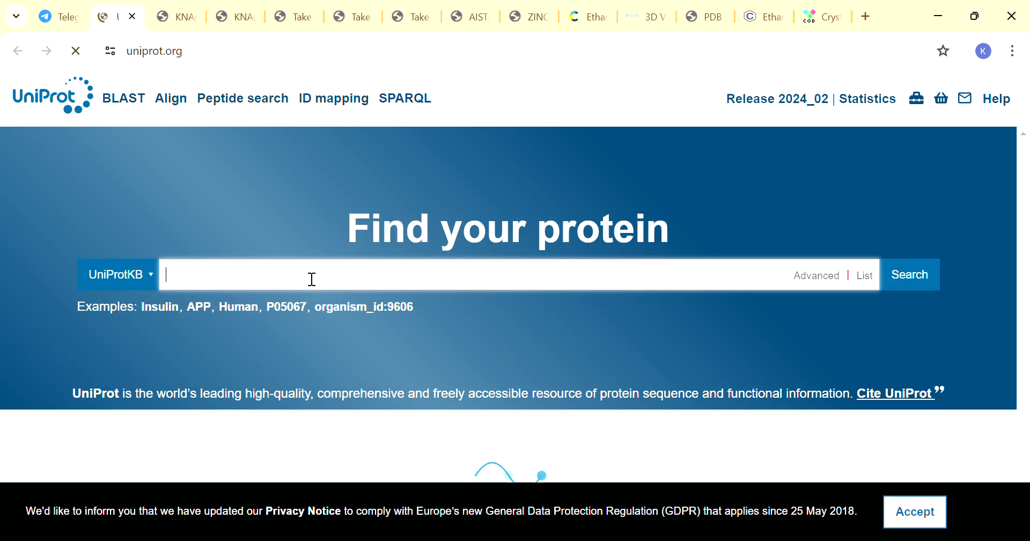
Step: Search UniProtKB for "ethane" and show the results in the Cards view
type("et")
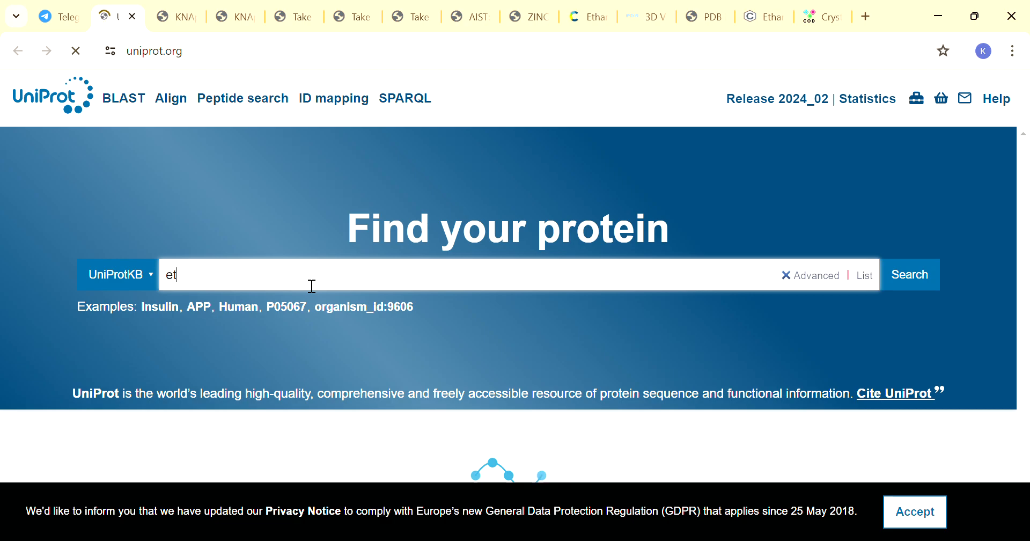
type("hane")
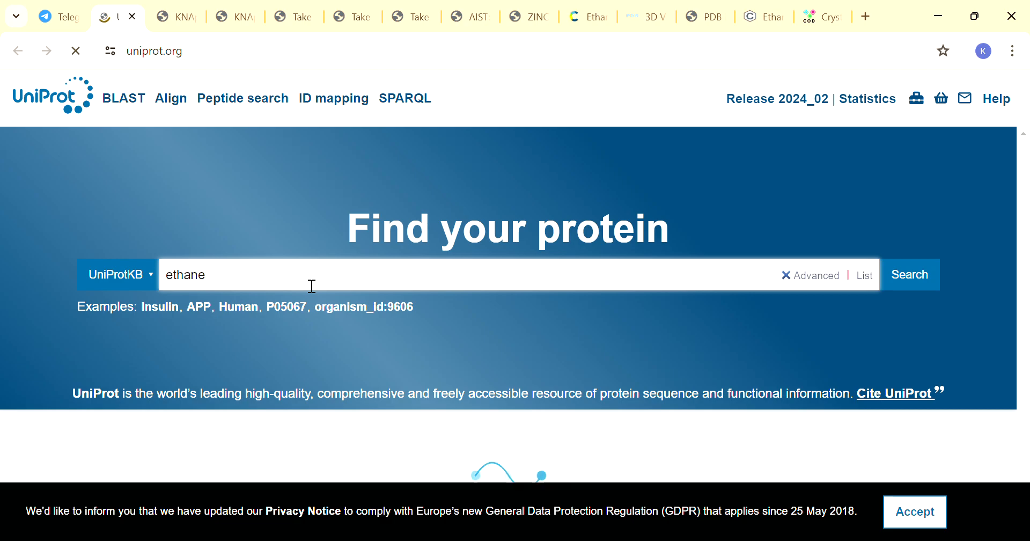
key("Return")
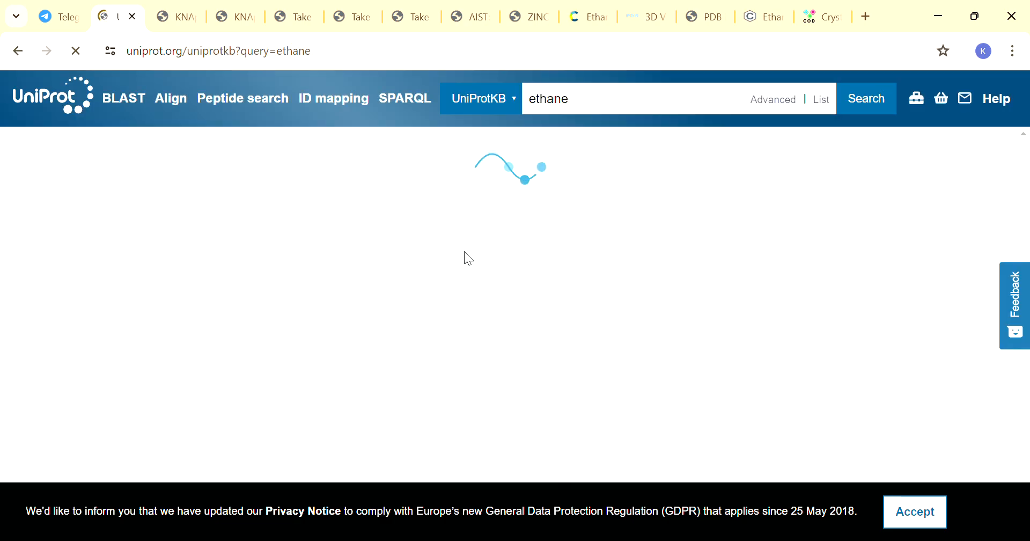
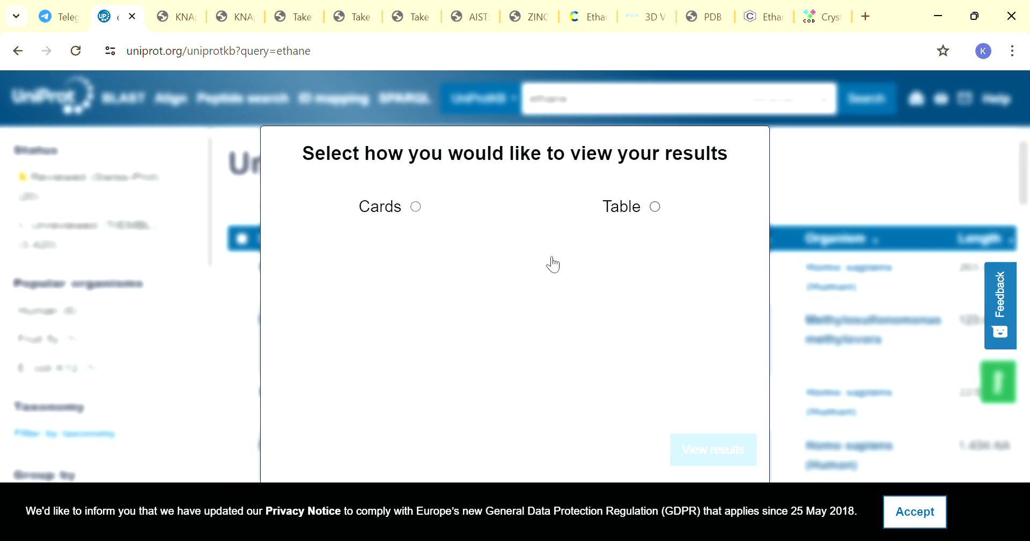
left_click(415, 208)
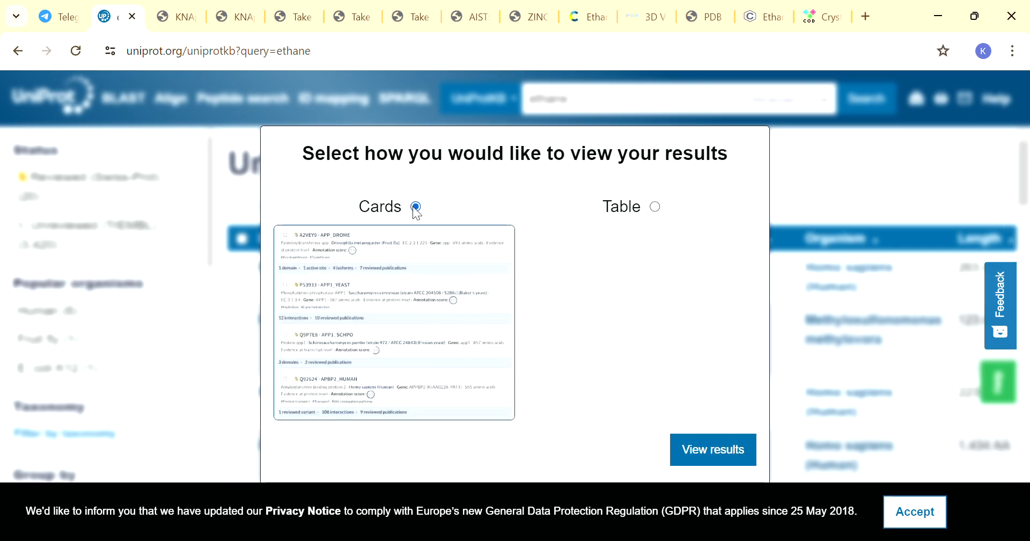
left_click(713, 450)
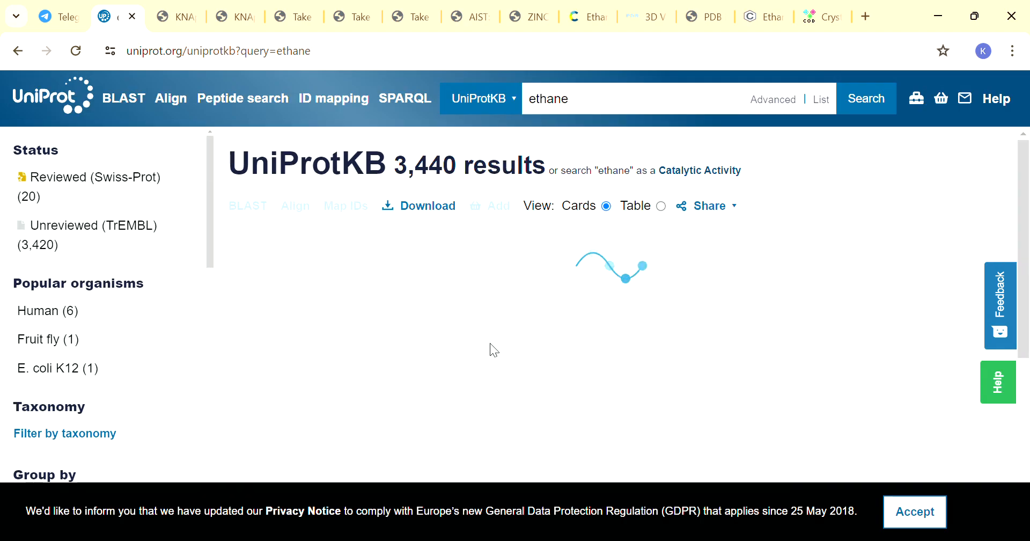
Step: Look through the UniProtKB result cards and open the entry P17538, CTRB1_HUMAN
scroll(377, 273, "down", 5)
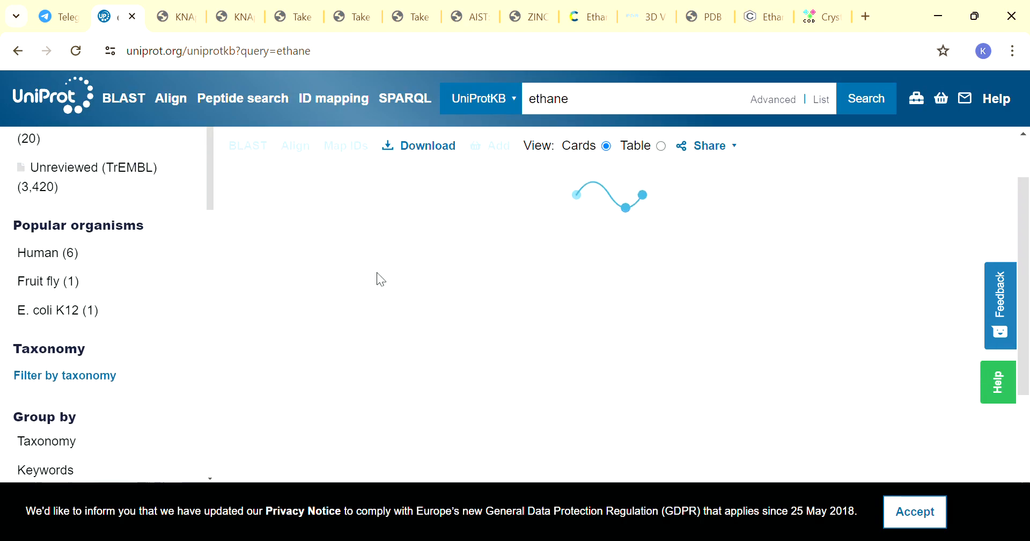
scroll(377, 272, "up", 1)
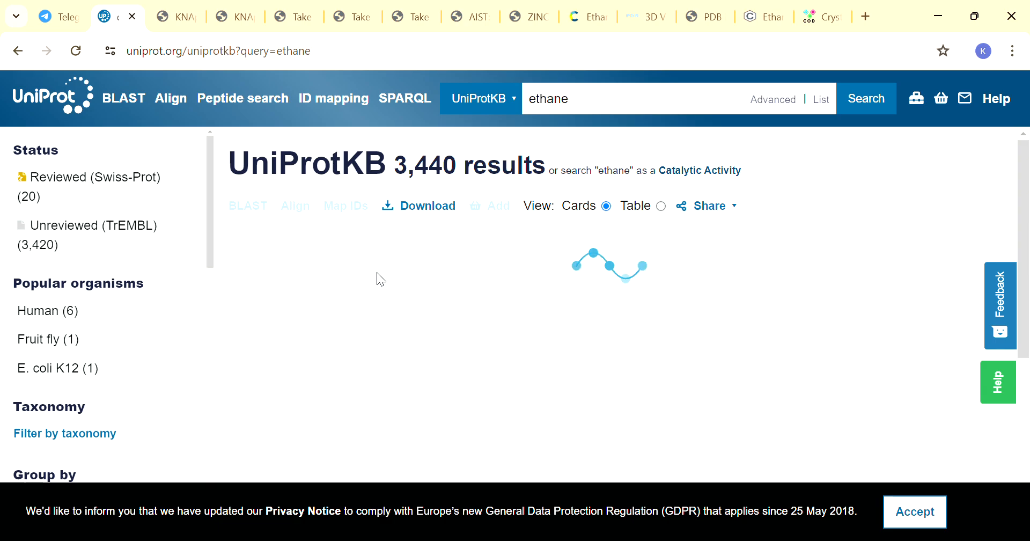
scroll(377, 272, "down", 1)
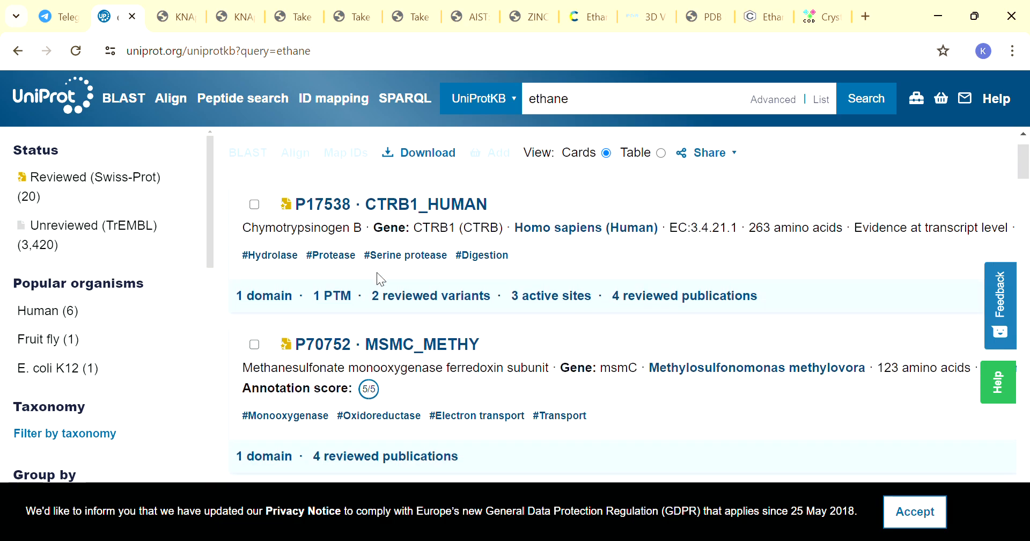
left_click(339, 205)
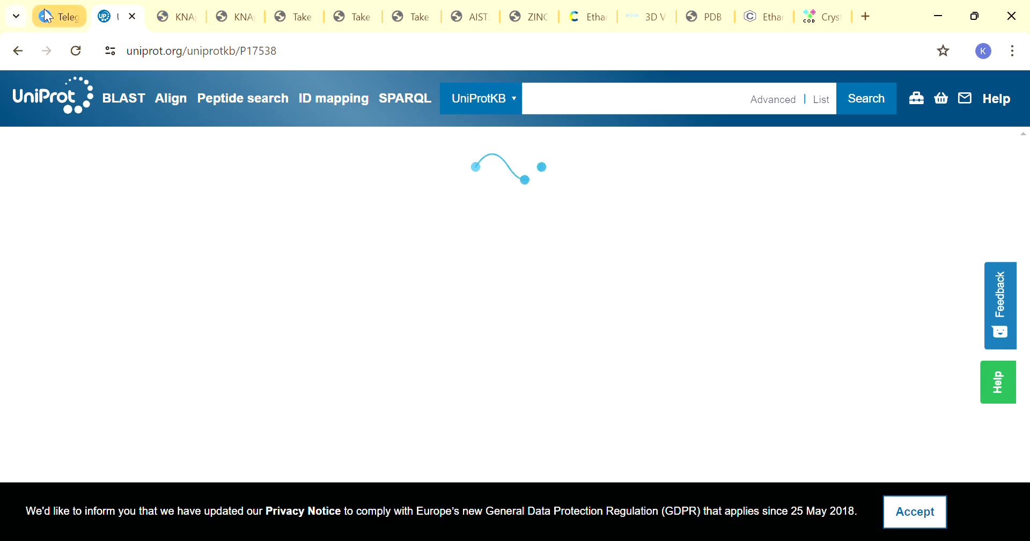
Step: Go back to the Telegram link list and open the DrugBank site
left_click(59, 16)
scroll(588, 303, "down", 2)
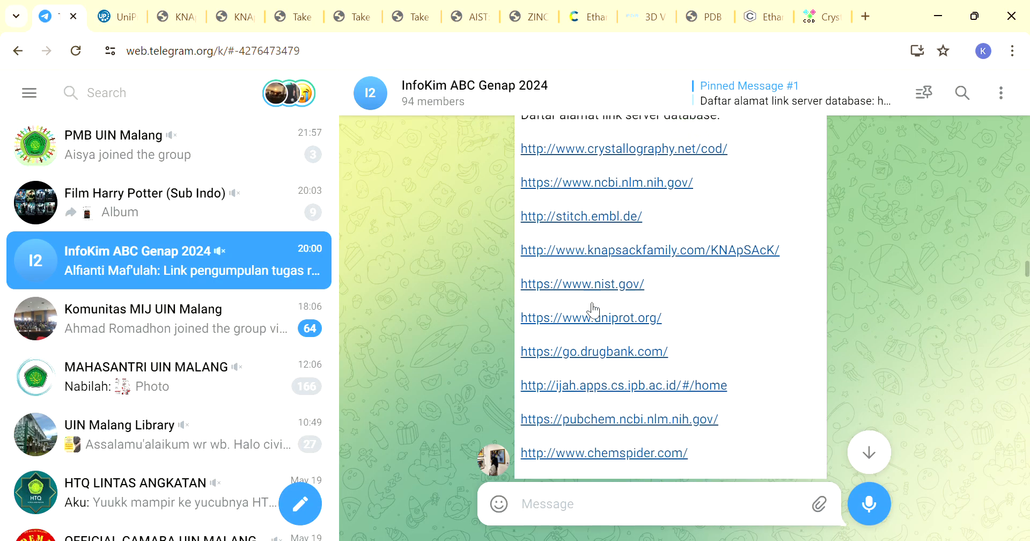
left_click(612, 304)
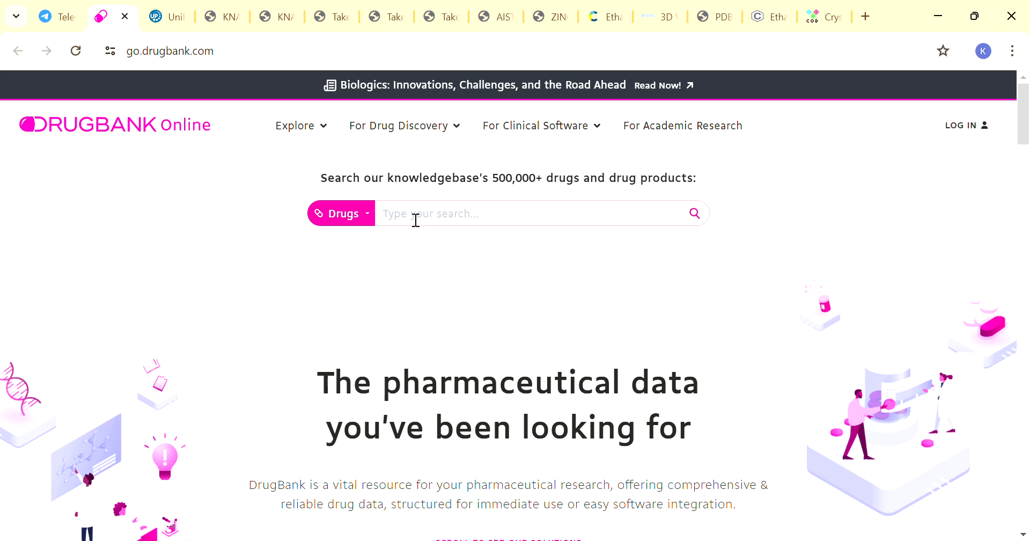
Step: Search DrugBank's drugs for "ethane"
scroll(486, 414, "down", 5)
scroll(485, 414, "up", 3)
scroll(485, 414, "up", 1)
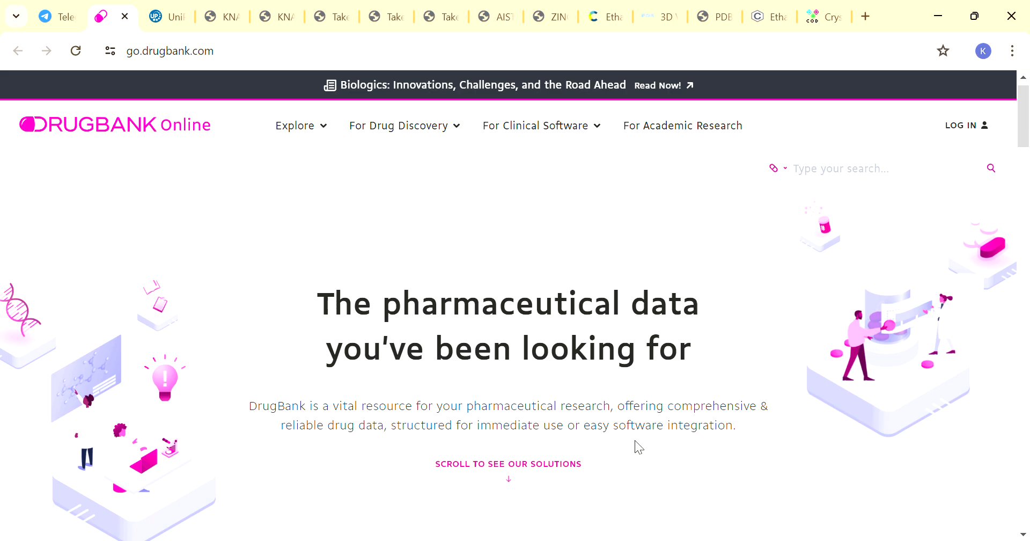
scroll(659, 447, "down", 3)
scroll(660, 449, "up", 5)
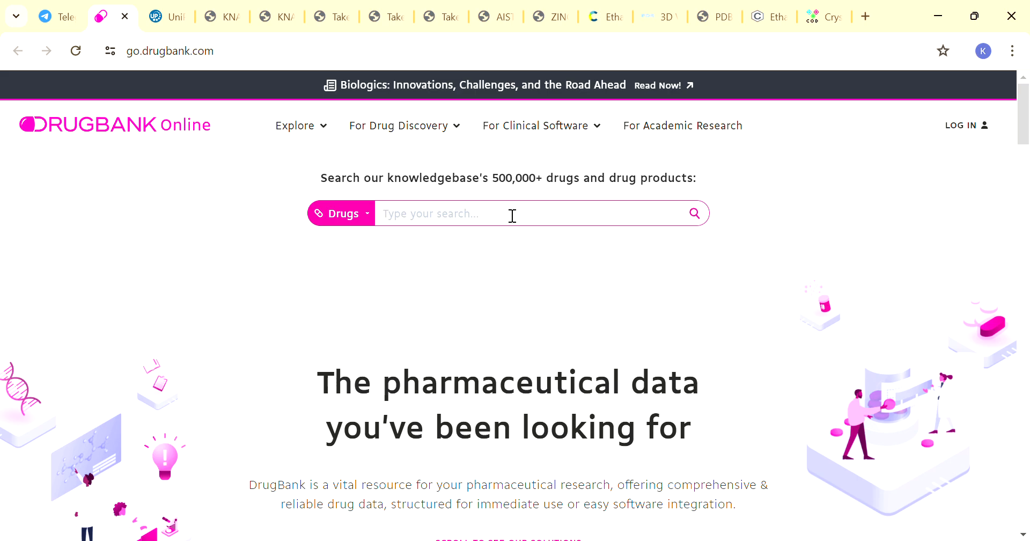
type("ethane")
left_click(693, 221)
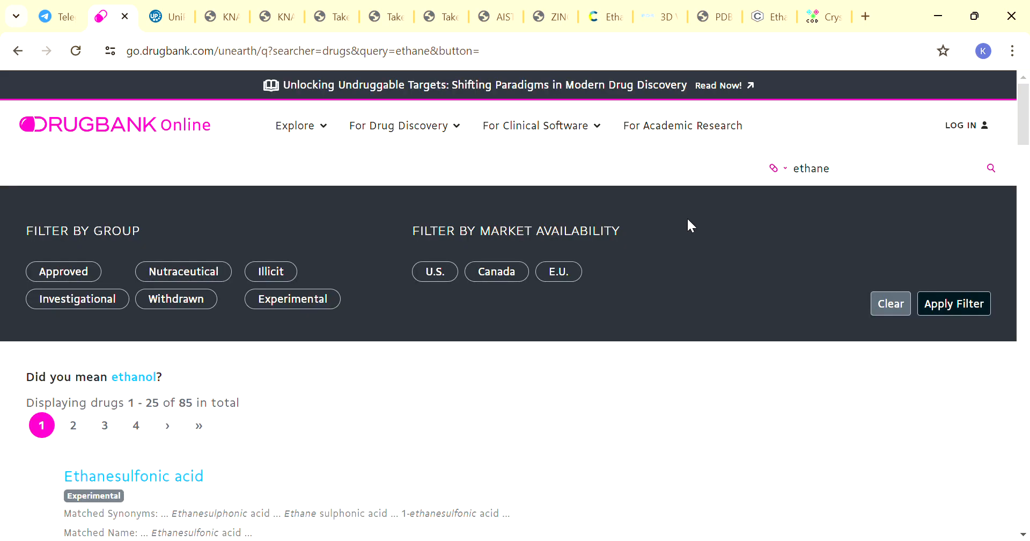
Step: Look through the first page of drug results for ethane and open the Ethanesulfonic acid entry
scroll(469, 337, "down", 5)
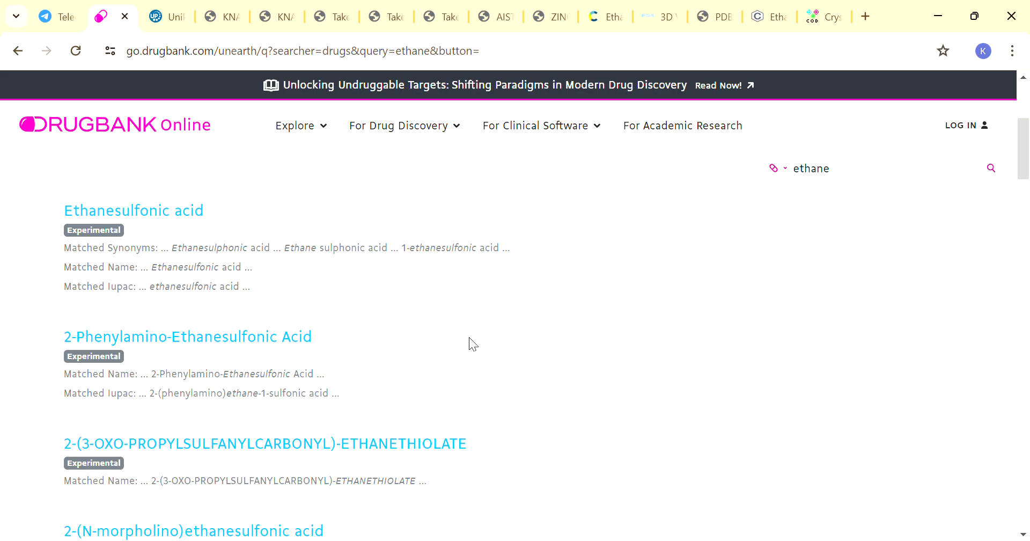
scroll(214, 280, "up", 1)
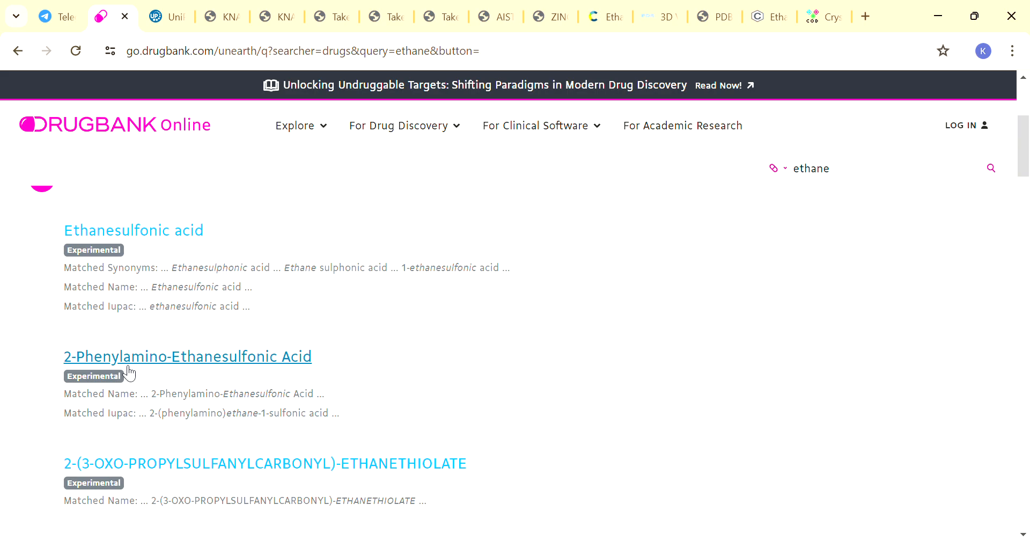
scroll(129, 372, "down", 5)
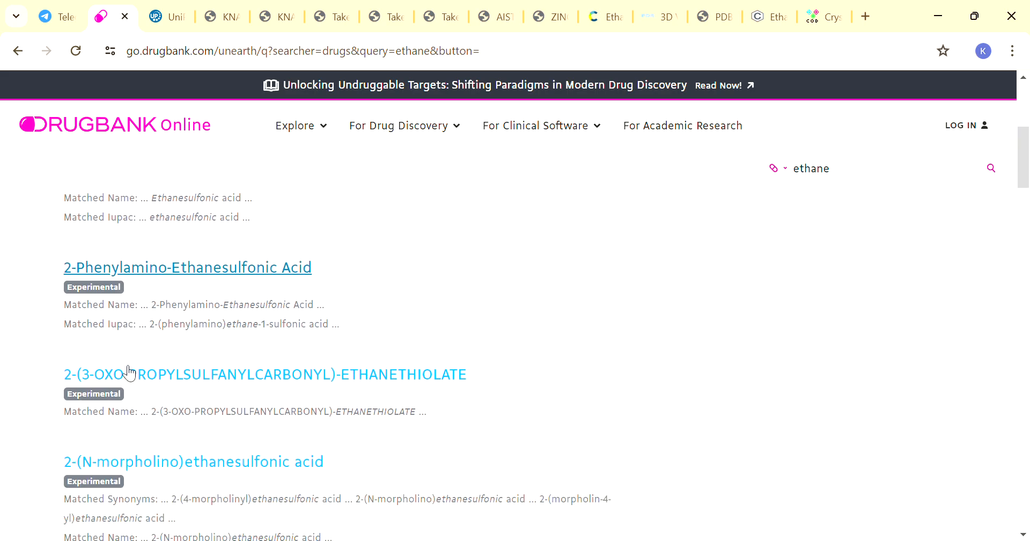
scroll(125, 369, "down", 6)
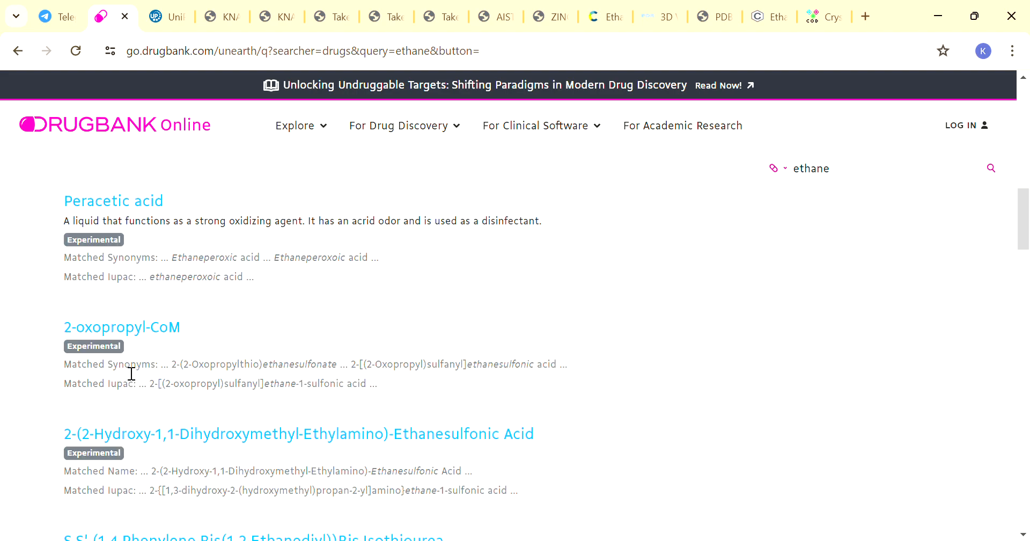
scroll(131, 372, "up", 5)
scroll(132, 373, "up", 10)
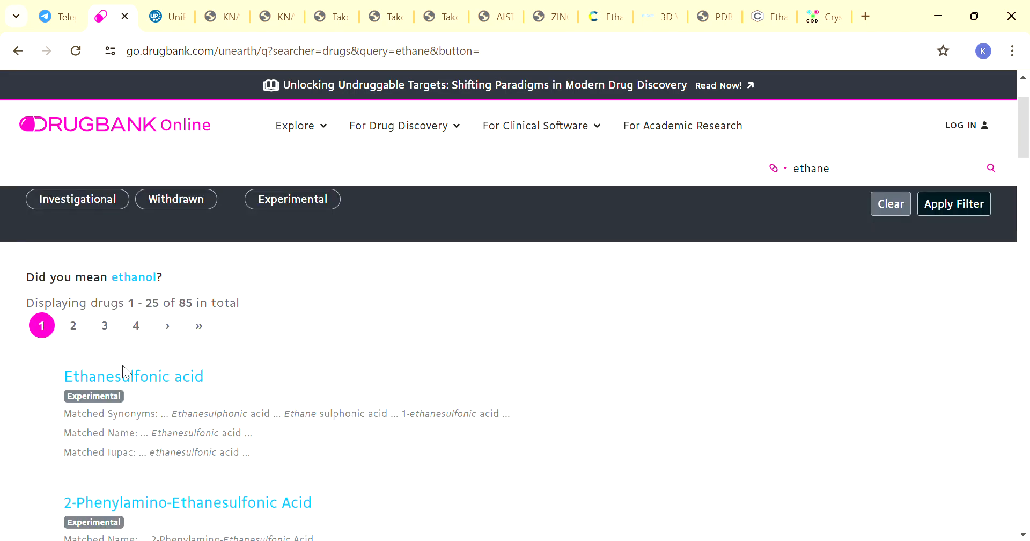
left_click(143, 413)
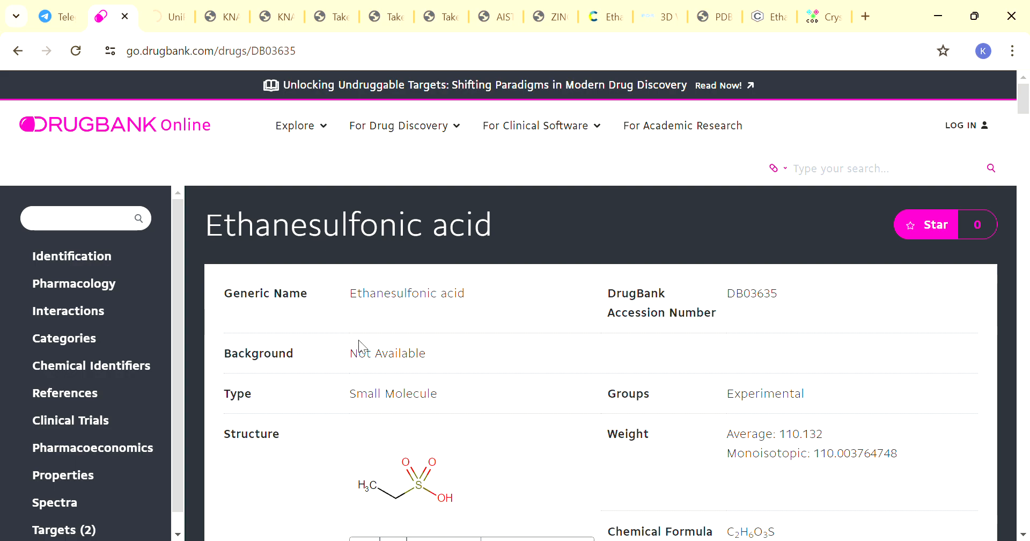
Step: Review the identification details of Ethanesulfonic acid, open its 3D structure page and look over the viewer
scroll(346, 308, "down", 2)
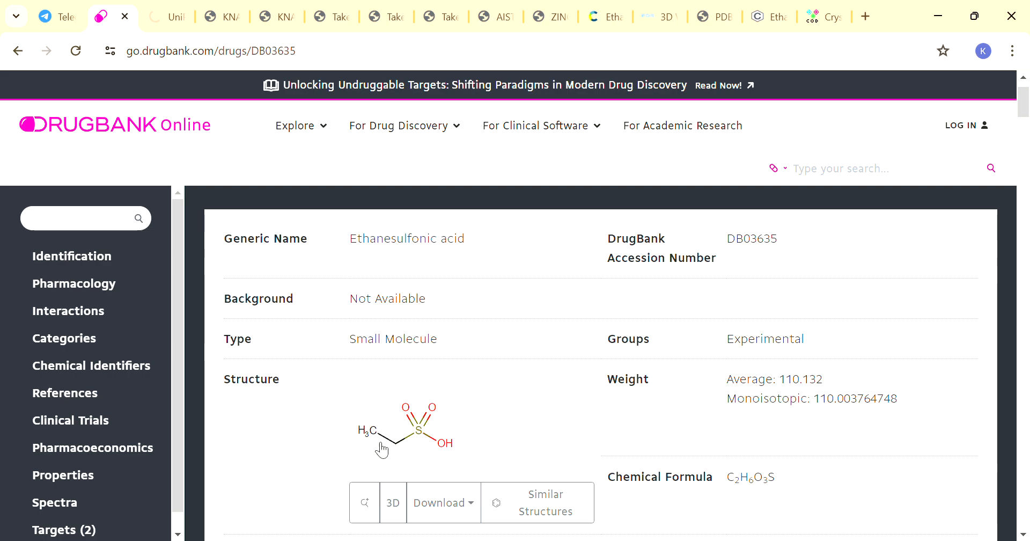
scroll(381, 448, "down", 2)
scroll(381, 448, "down", 3)
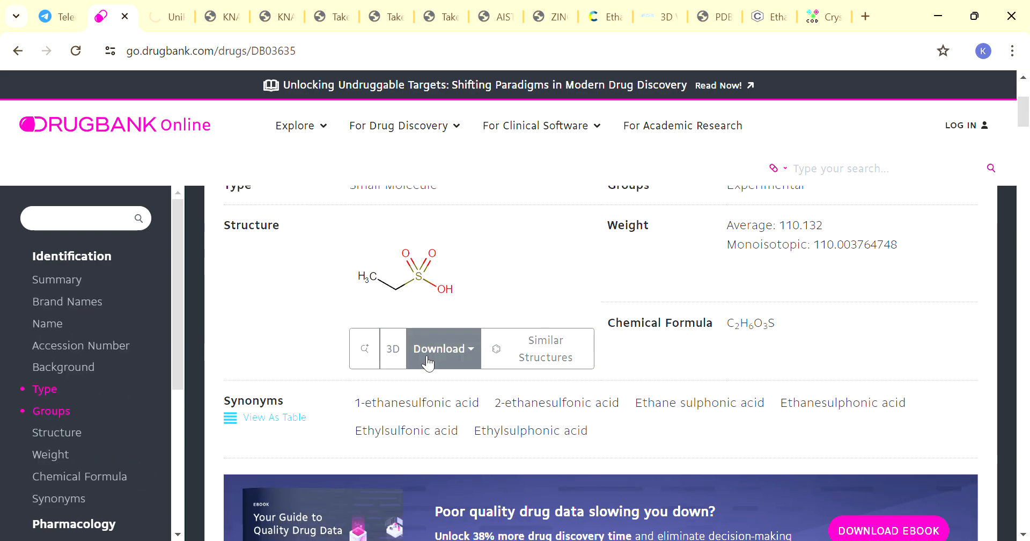
scroll(482, 359, "up", 2)
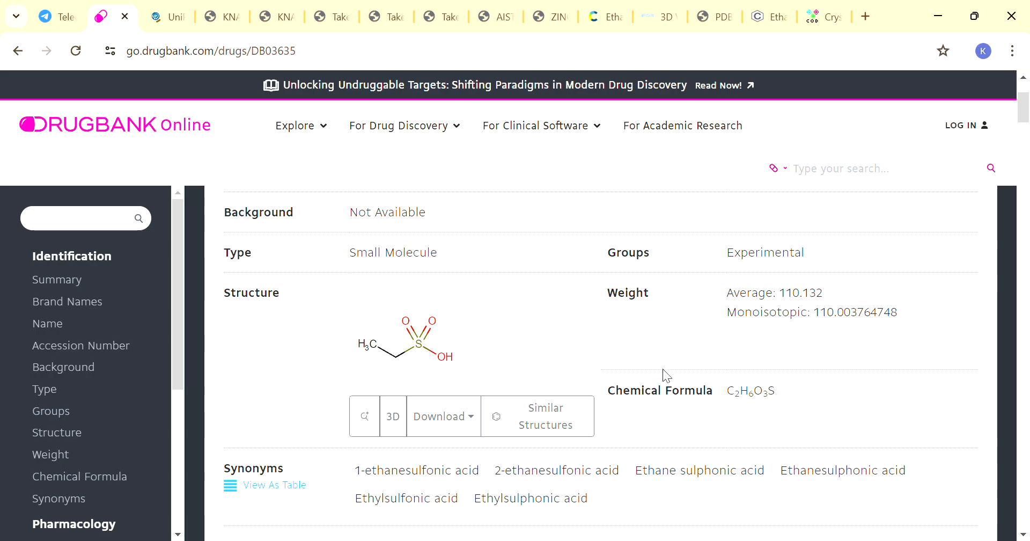
scroll(664, 372, "down", 1)
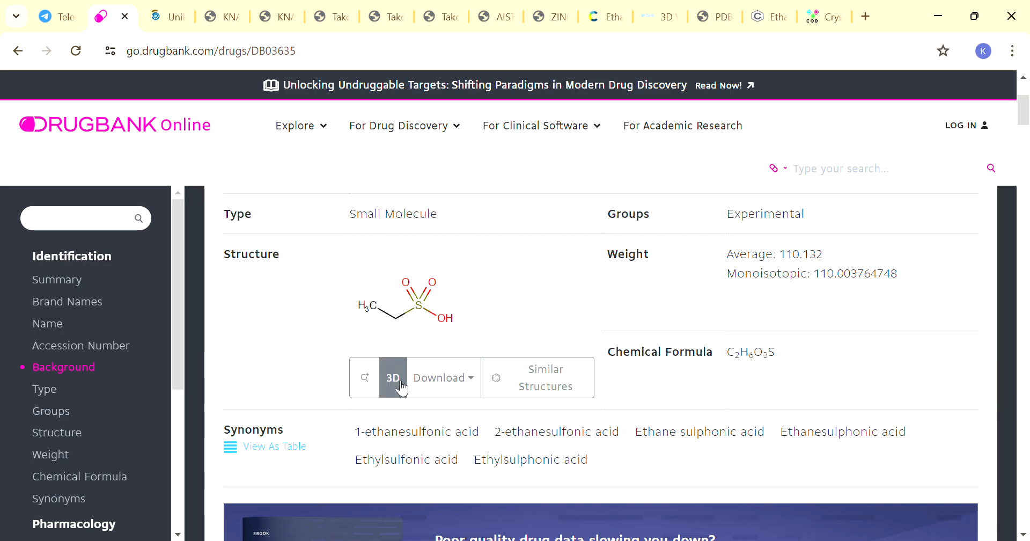
left_click(397, 382)
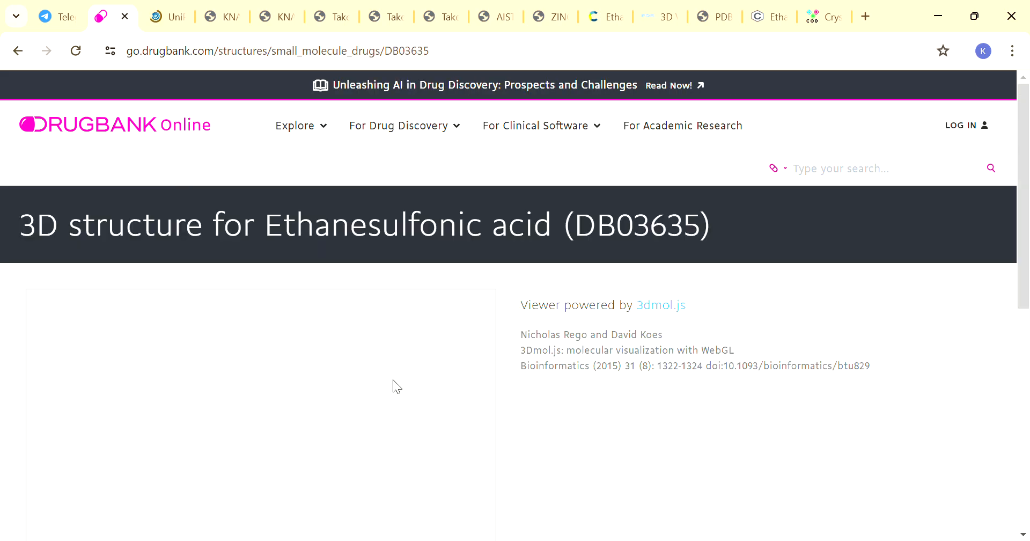
scroll(393, 381, "down", 2)
scroll(392, 378, "down", 2)
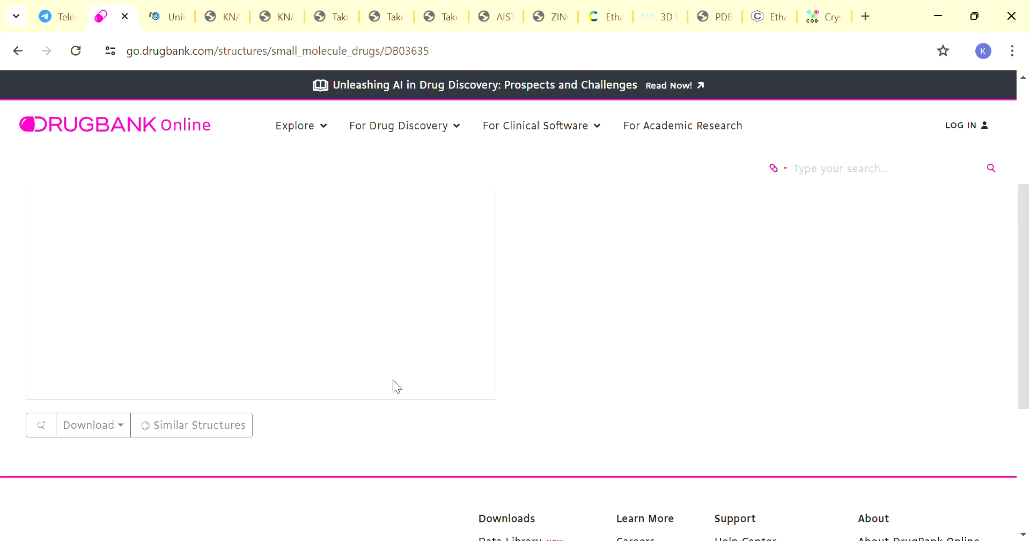
scroll(392, 379, "up", 3)
scroll(393, 379, "up", 1)
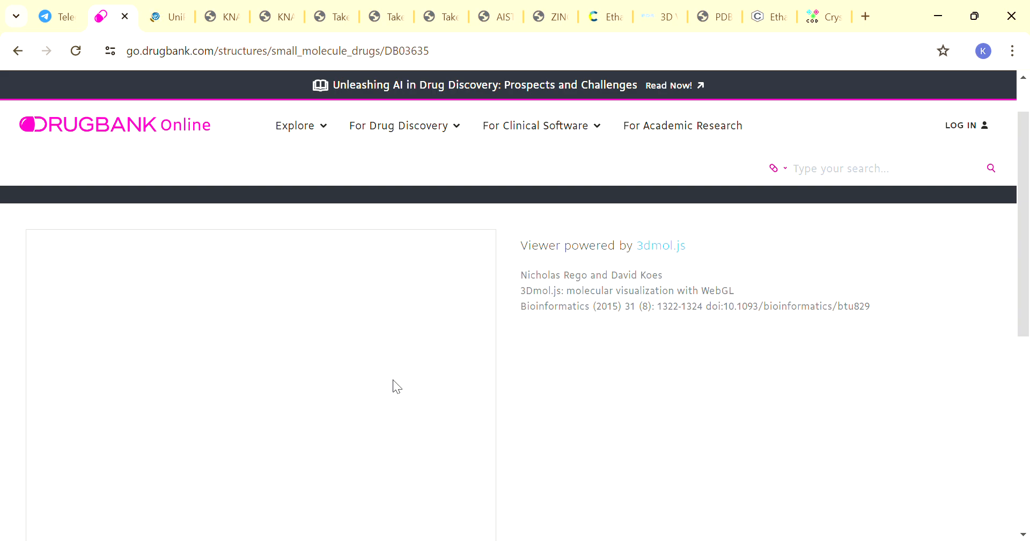
Step: Look over the 3D structure page for Ethanesulfonic acid, including the viewer area and its download options
scroll(392, 379, "down", 2)
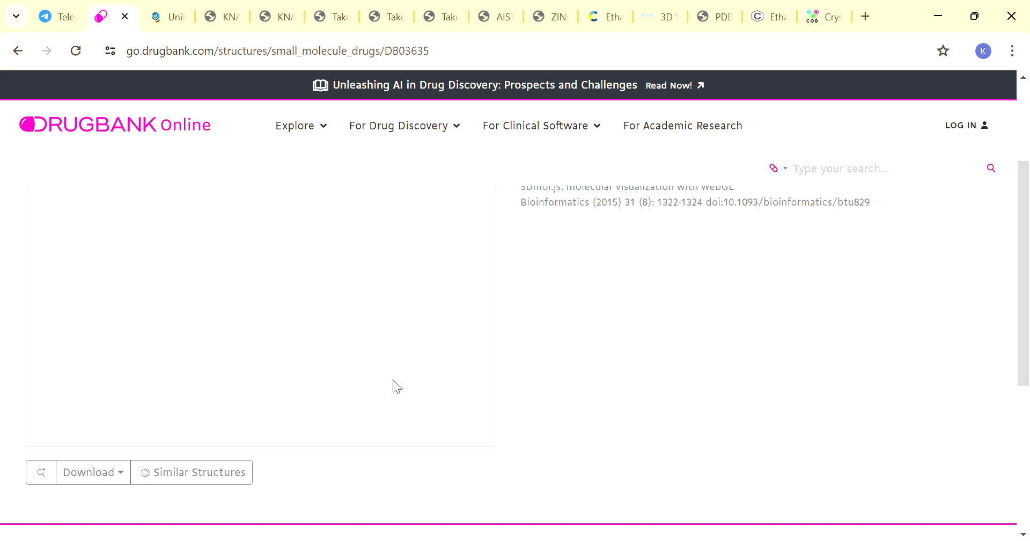
scroll(393, 379, "up", 3)
scroll(393, 379, "down", 2)
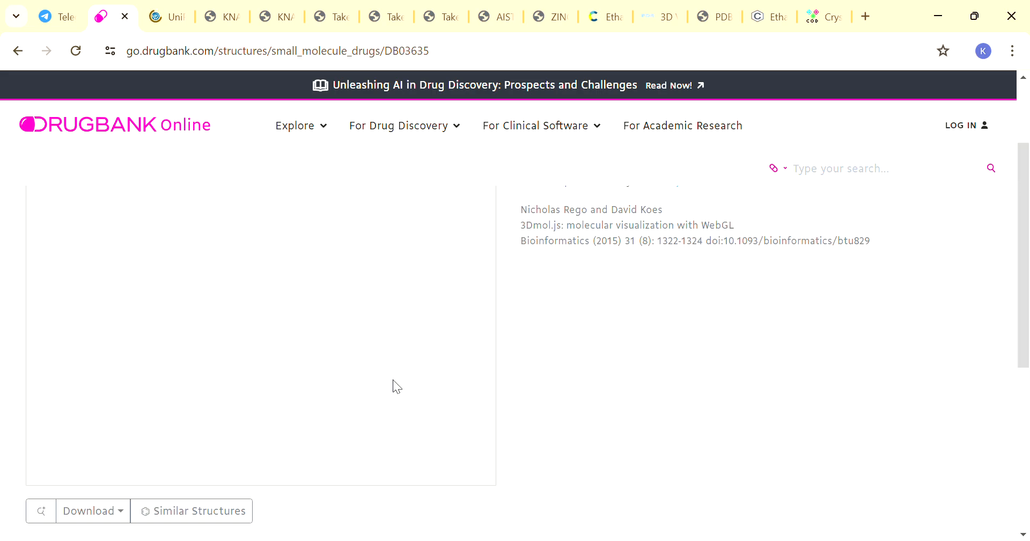
scroll(393, 379, "up", 3)
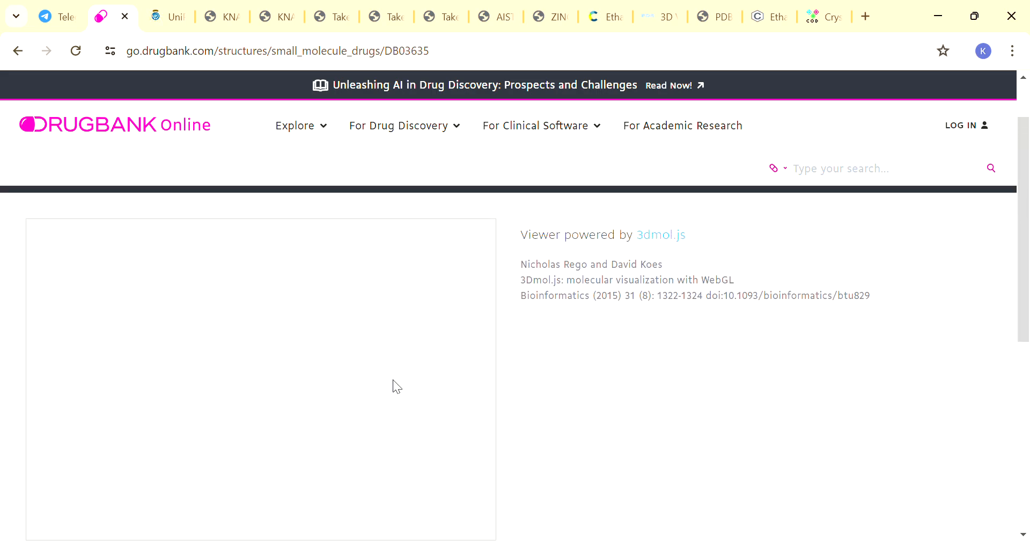
scroll(393, 379, "down", 3)
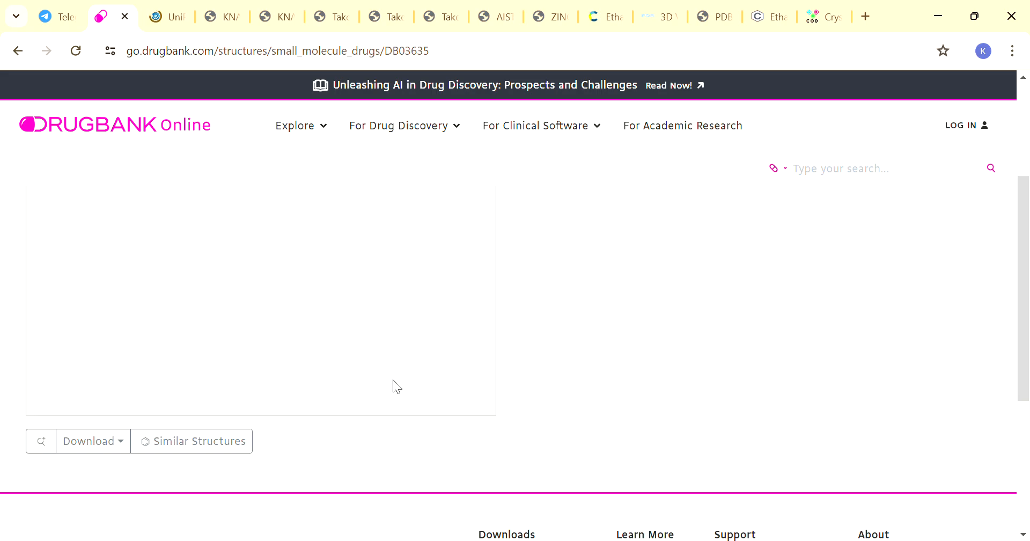
scroll(393, 379, "up", 3)
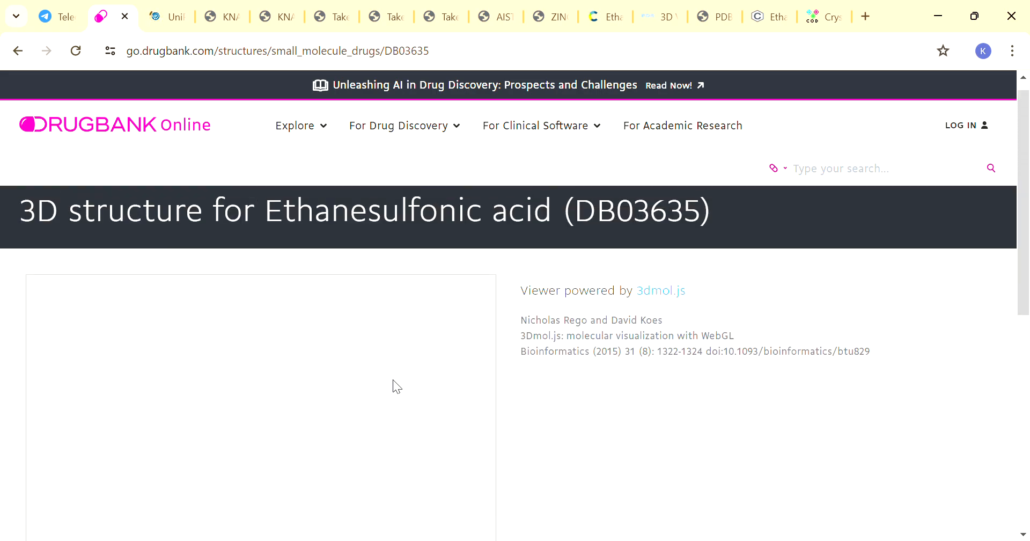
Step: View the linked 3Dmol.js site, and return through the 3D structure page to the Ethanesulfonic acid drug record
left_click(656, 290)
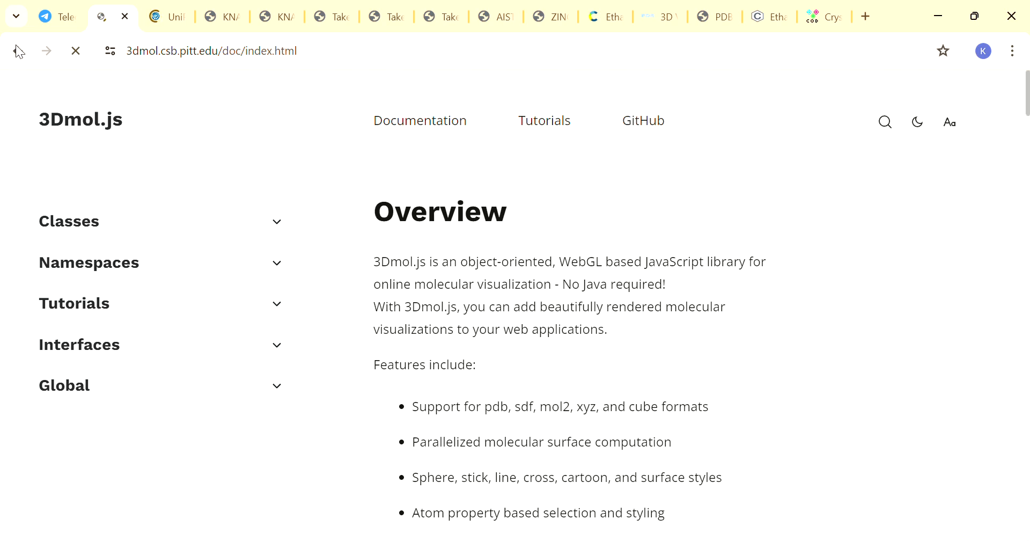
left_click(17, 49)
scroll(269, 239, "down", 7)
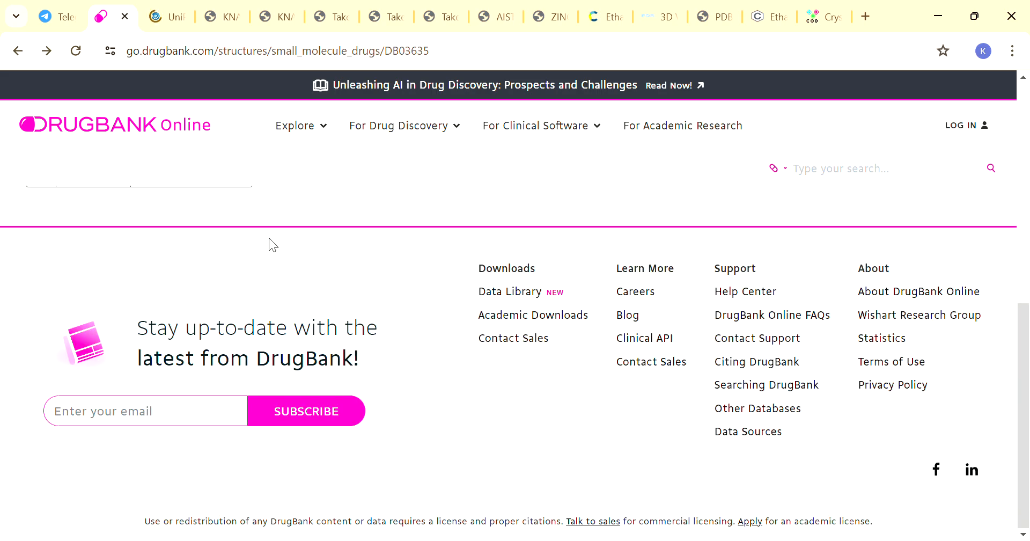
scroll(269, 238, "up", 7)
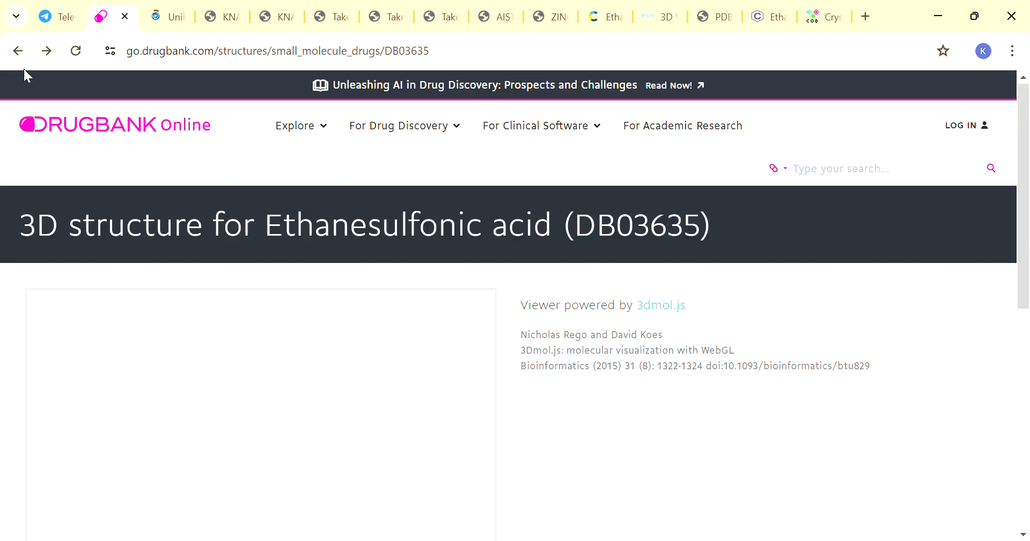
left_click(15, 51)
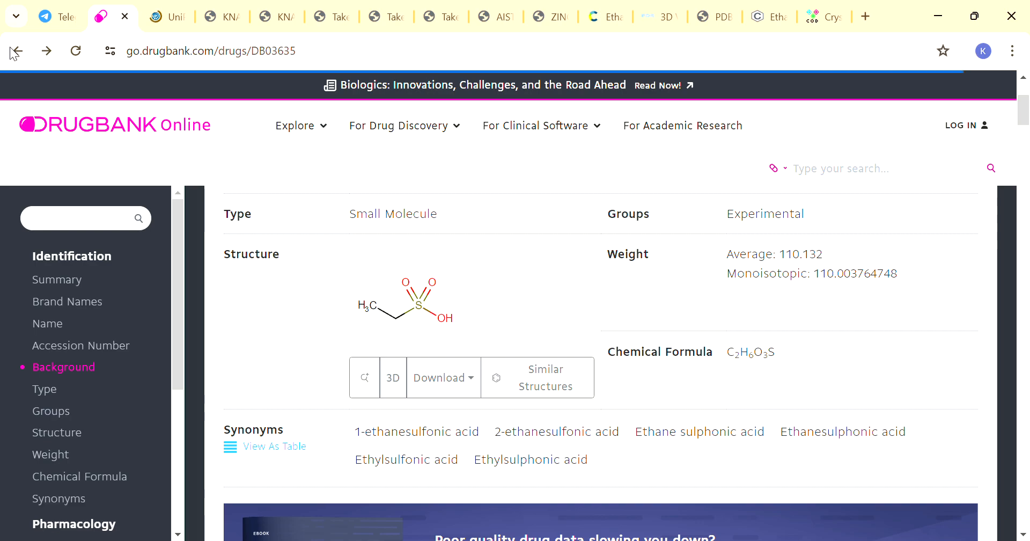
Step: Examine the identification and pharmacology sections of the Ethanesulfonic acid record, including structure, synonyms, mechanism of action and toxicity
scroll(514, 323, "down", 4)
scroll(518, 329, "up", 3)
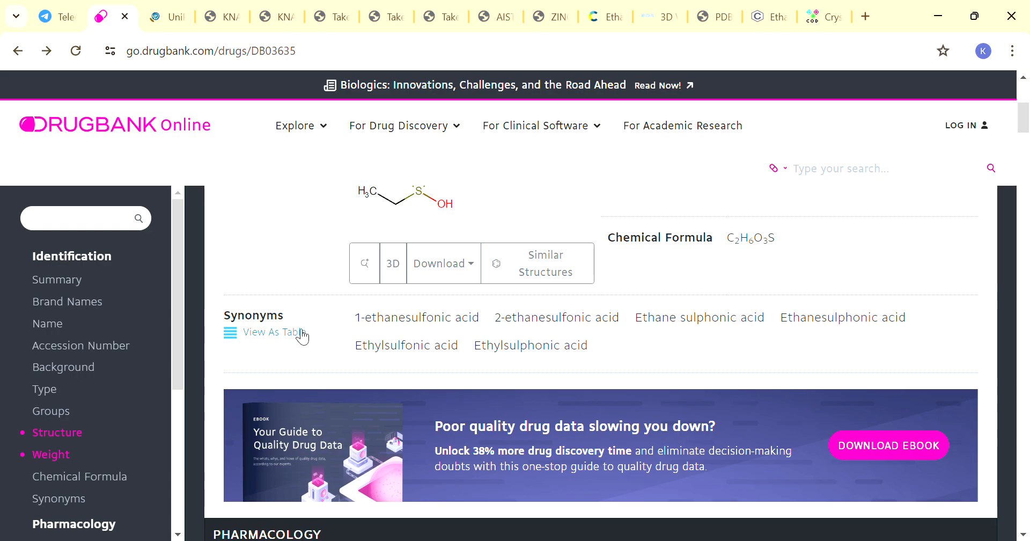
scroll(428, 371, "up", 2)
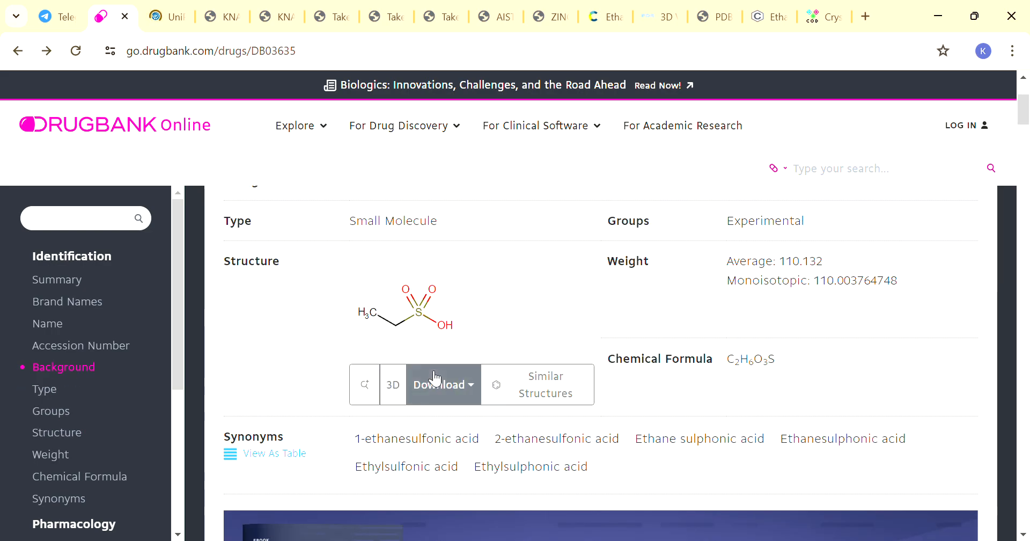
scroll(432, 372, "up", 3)
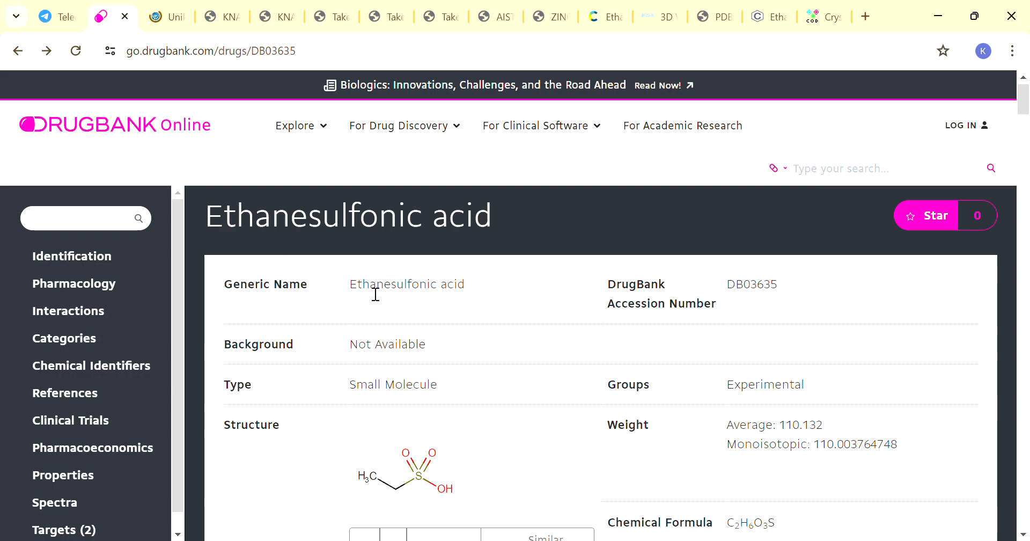
scroll(400, 308, "down", 5)
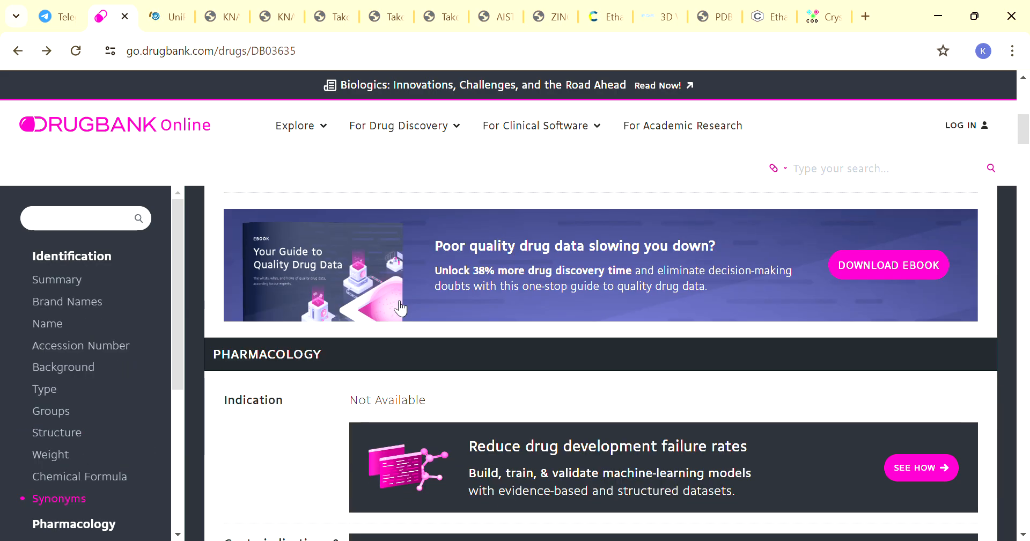
scroll(397, 307, "down", 6)
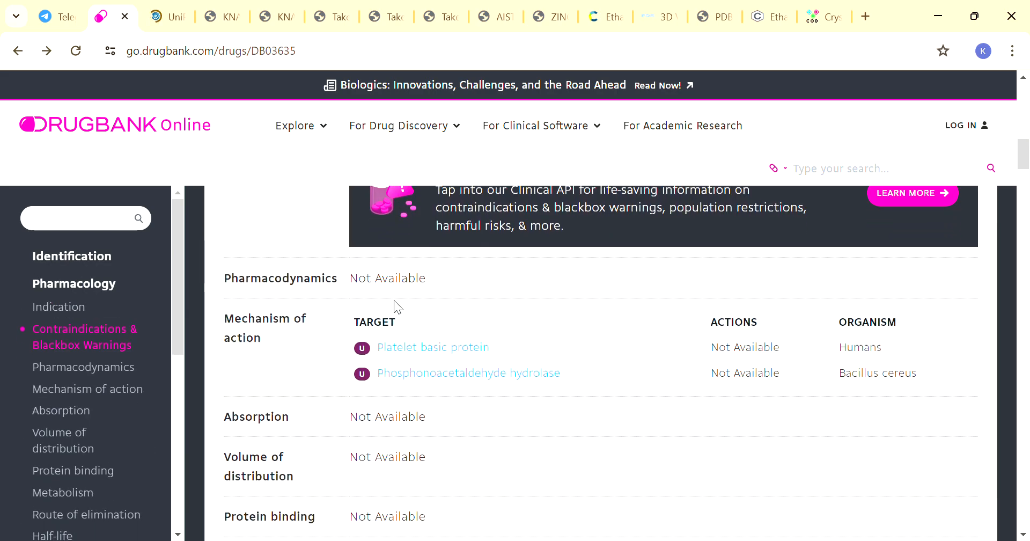
scroll(394, 300, "down", 1)
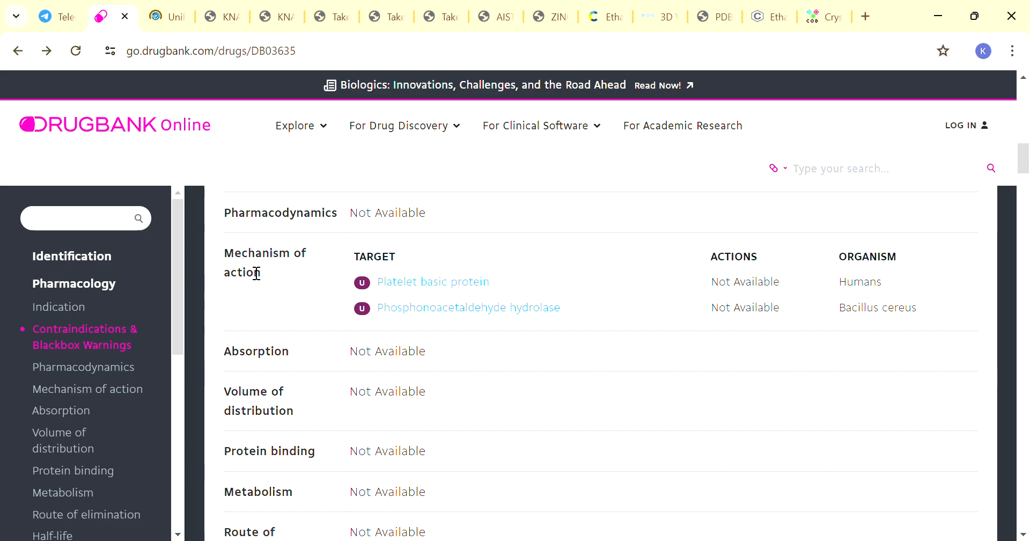
scroll(455, 360, "down", 3)
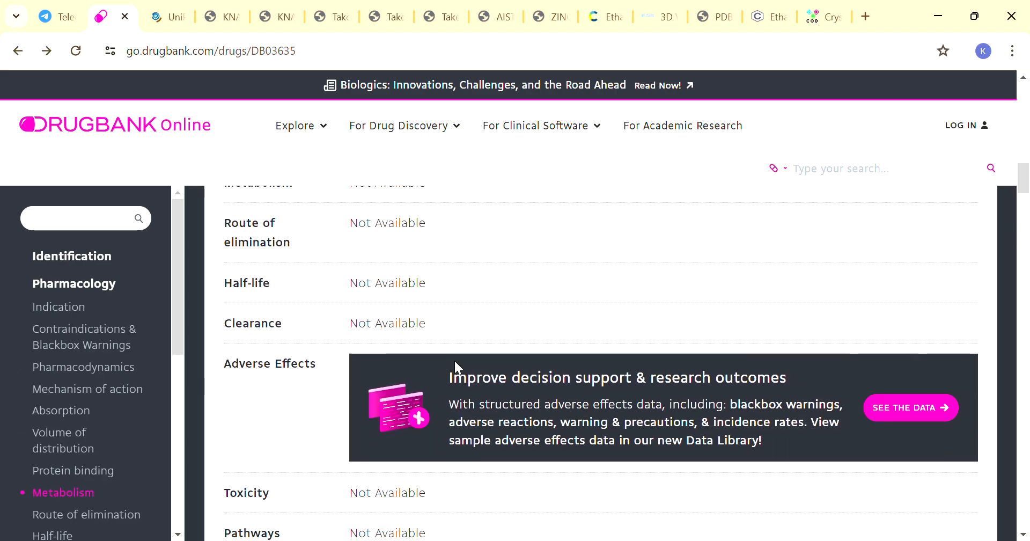
scroll(454, 359, "down", 4)
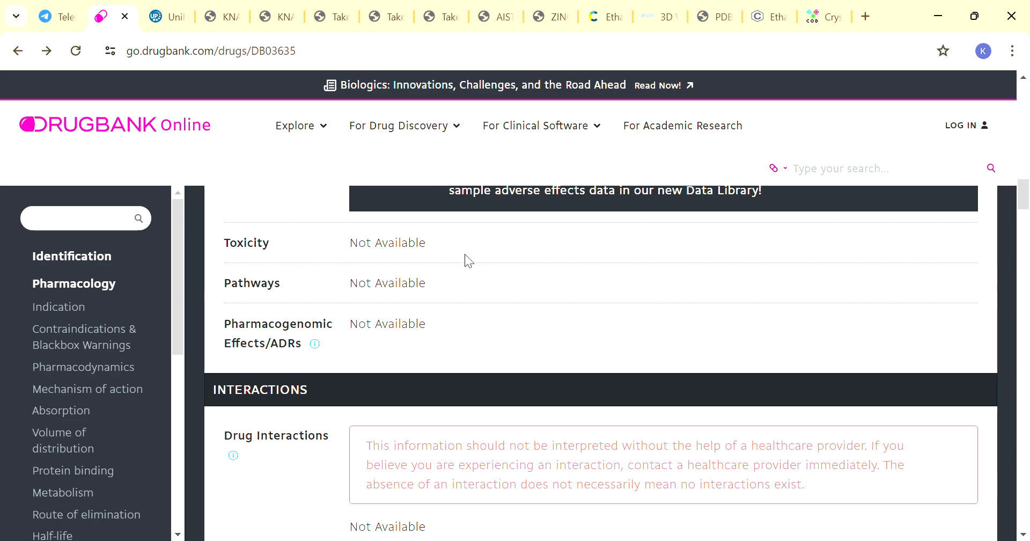
scroll(465, 254, "down", 1)
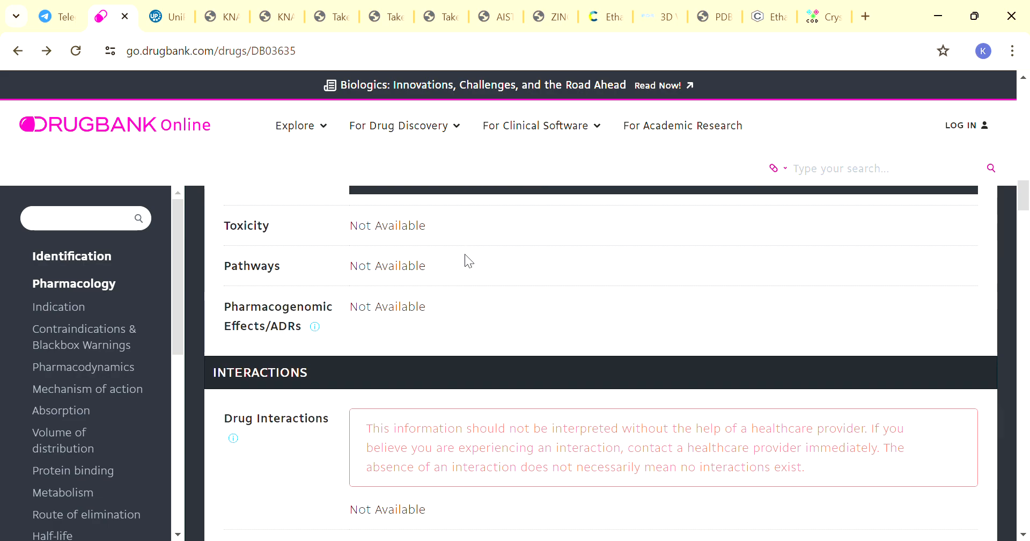
Step: Examine the record's categories, chemical taxonomy, chemical identifiers, external links, clinical trials and pharmacoeconomics
scroll(465, 253, "down", 5)
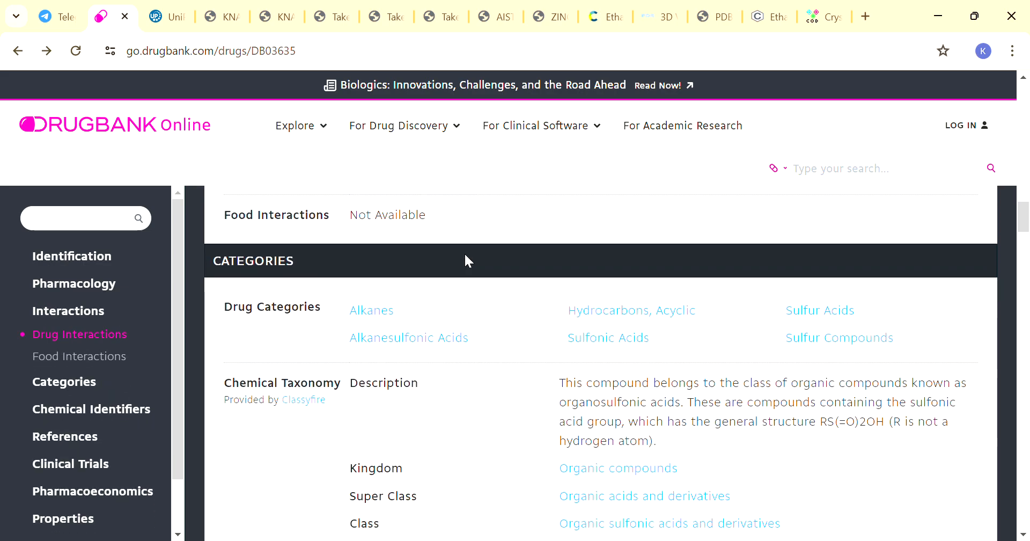
scroll(466, 261, "down", 1)
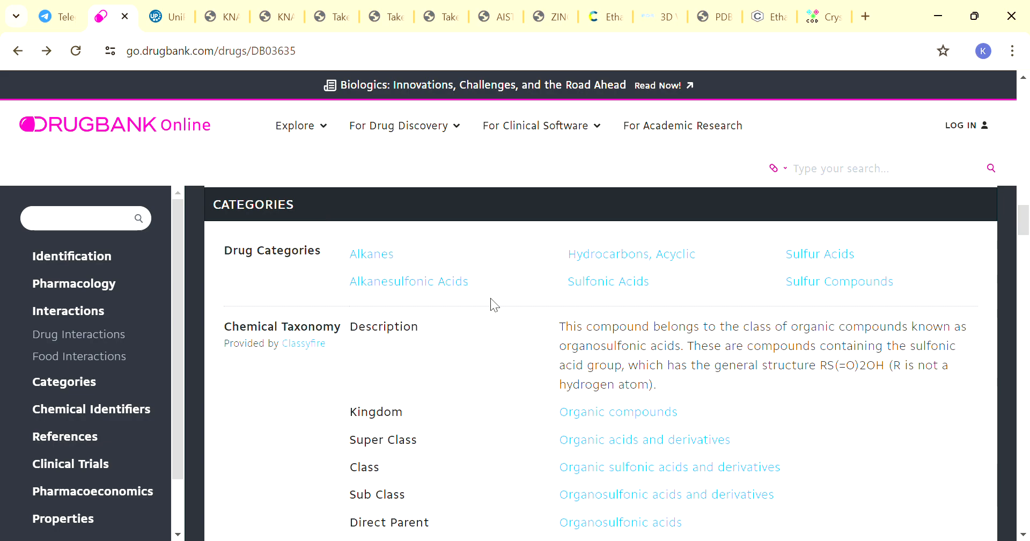
scroll(490, 297, "down", 2)
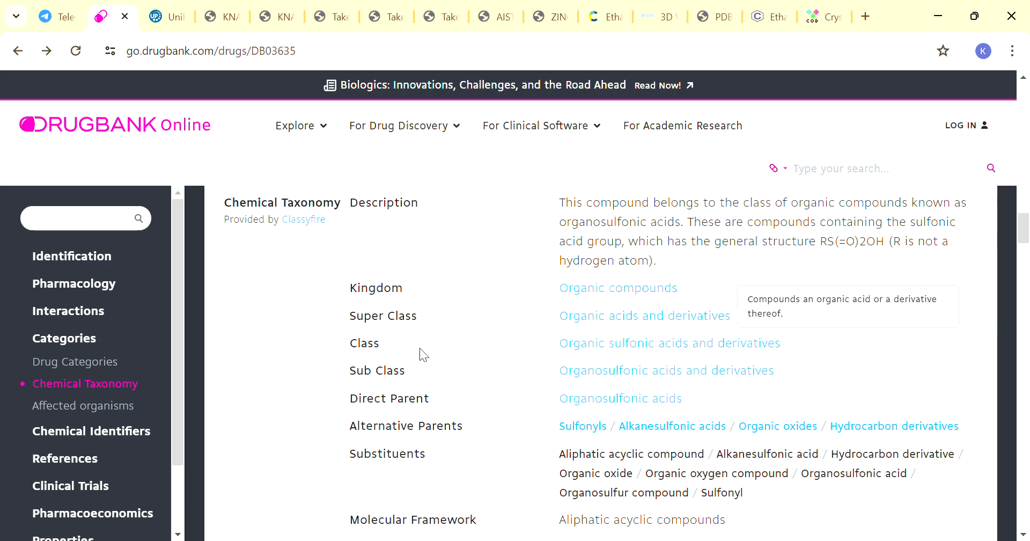
scroll(502, 447, "down", 5)
scroll(502, 446, "down", 2)
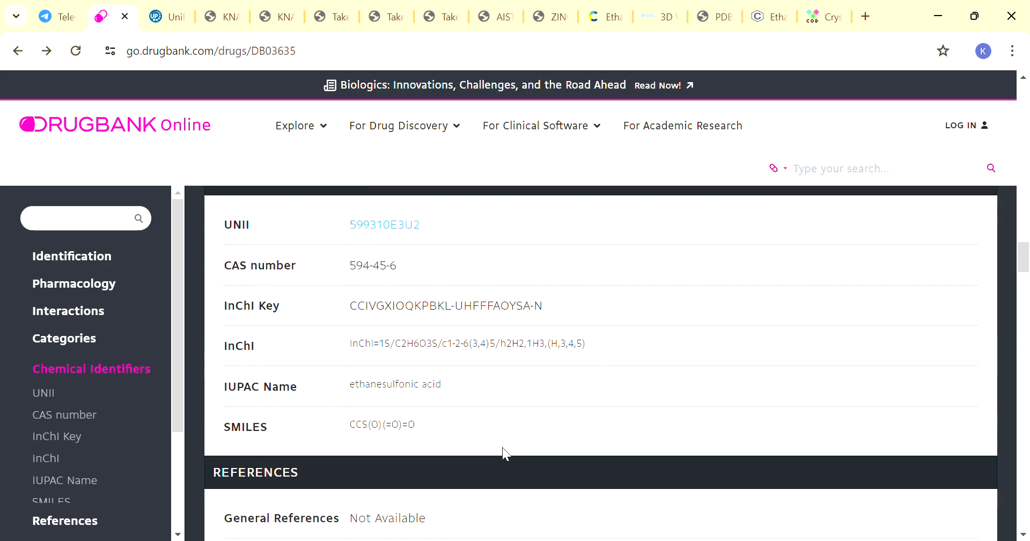
scroll(503, 447, "down", 3)
scroll(503, 446, "down", 2)
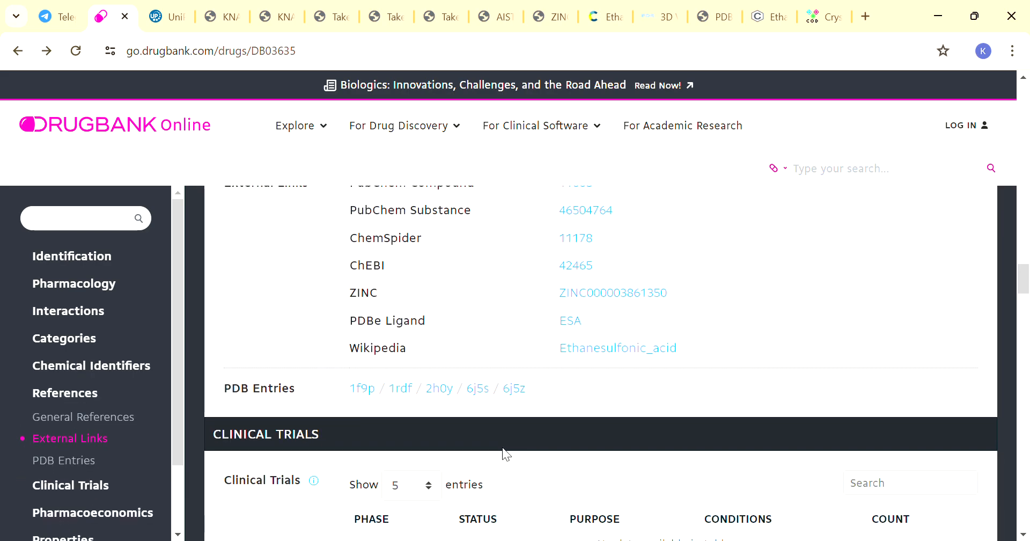
scroll(502, 446, "up", 2)
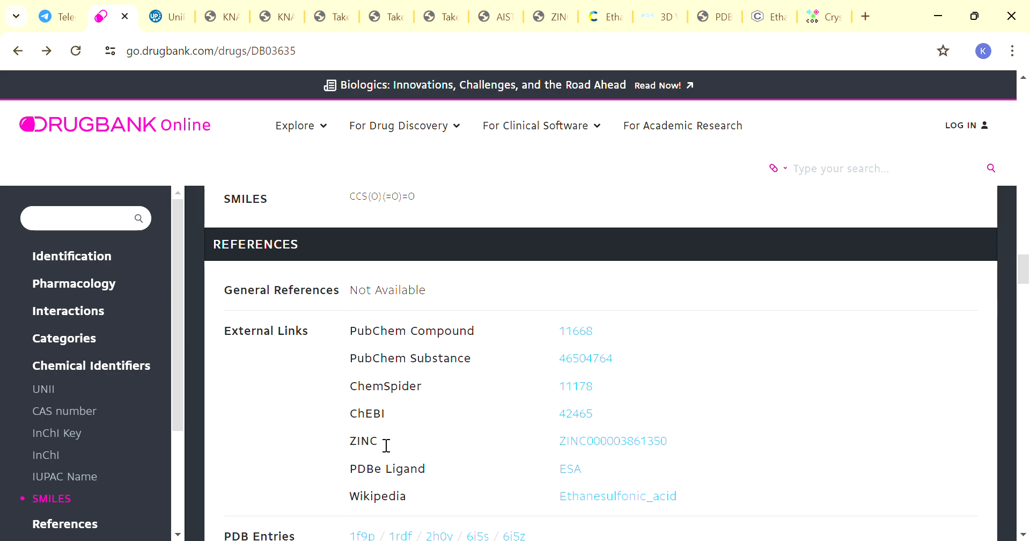
scroll(382, 429, "down", 5)
scroll(378, 437, "down", 4)
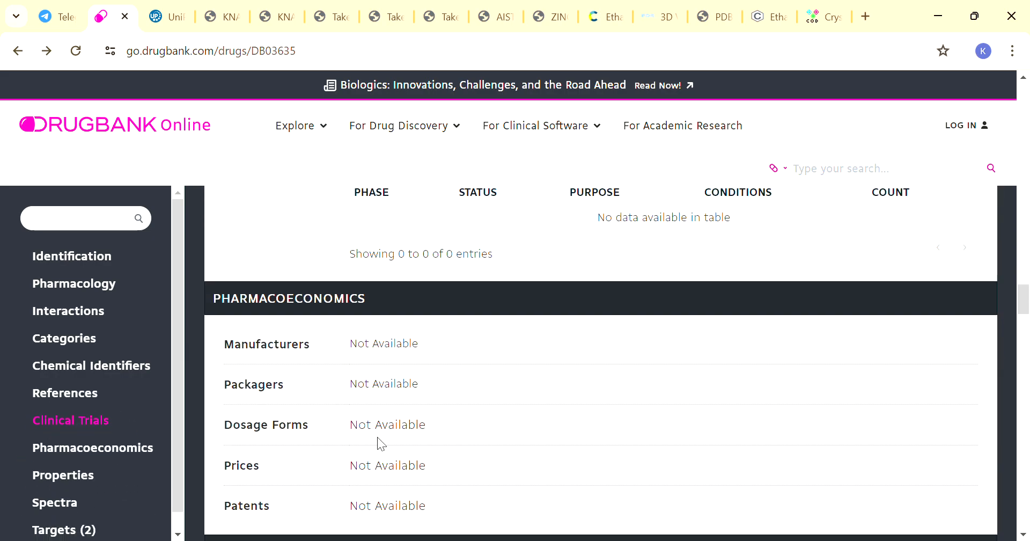
scroll(377, 437, "up", 10)
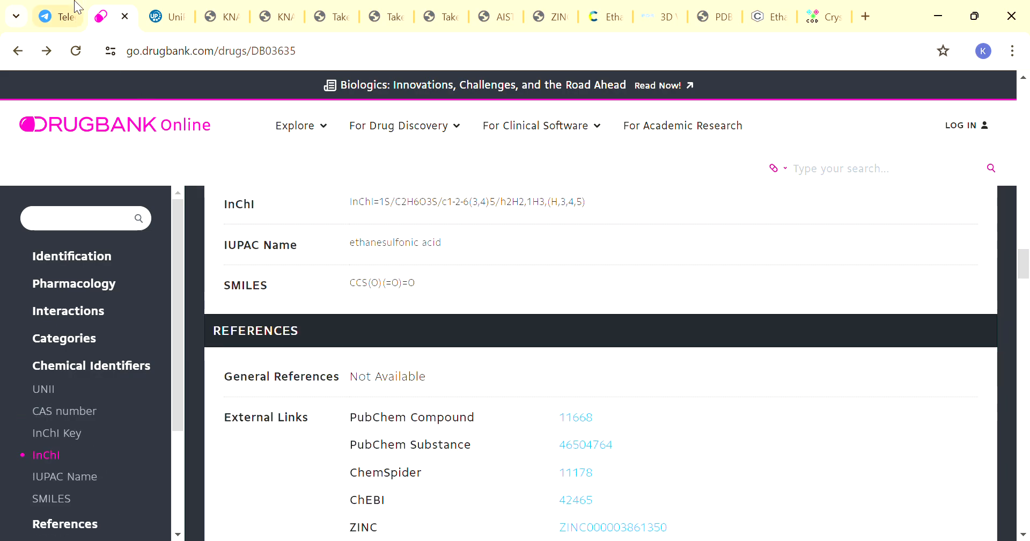
Step: Switch to the InfoKim ABC Genap 2024 chat in Telegram Web and open the ijah.apps.cs.ipb.ac.id database link
left_click(57, 8)
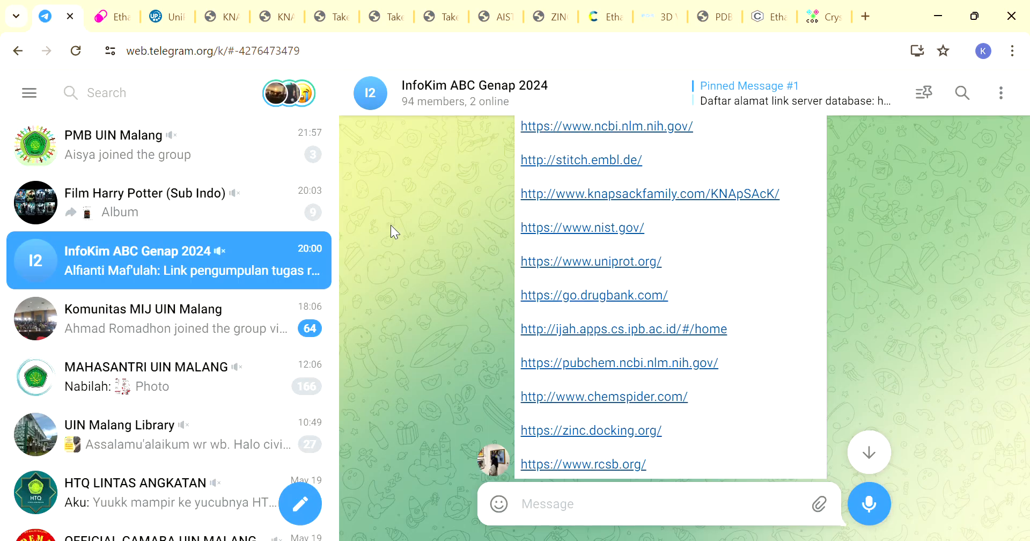
scroll(599, 369, "down", 1)
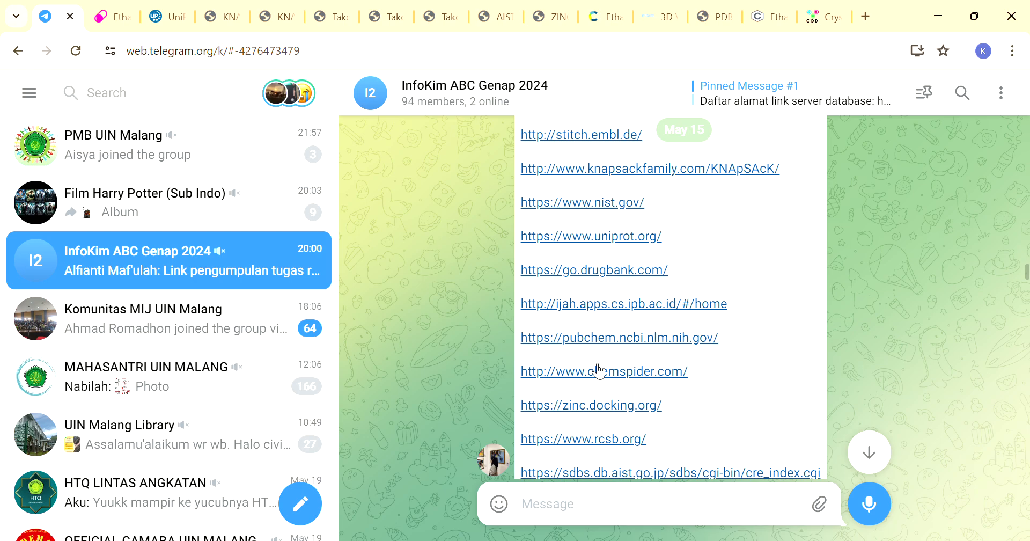
left_click(587, 304)
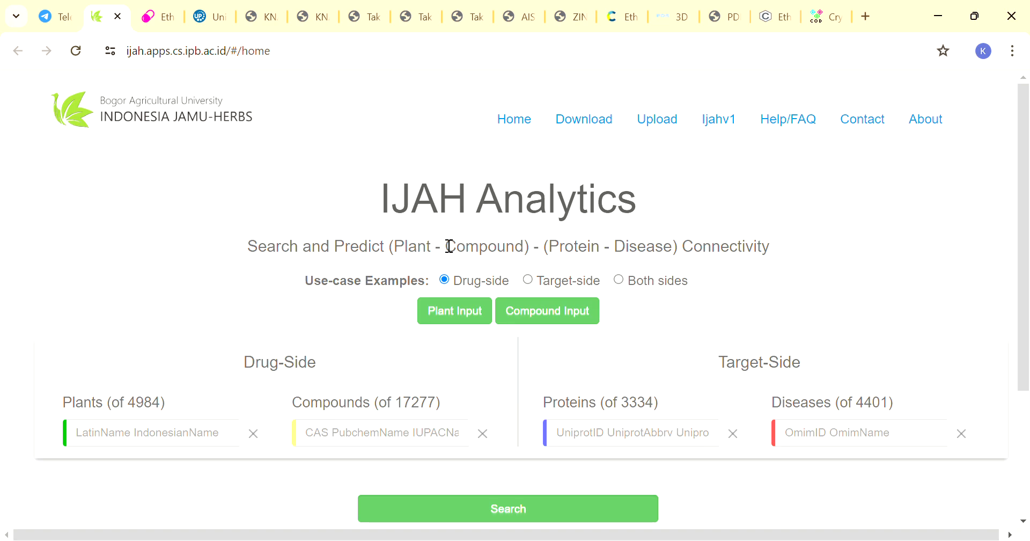
Step: Try to look up ethane as a drug-side plant, and clear the entry
scroll(449, 245, "down", 3)
scroll(450, 245, "up", 3)
scroll(476, 383, "down", 3)
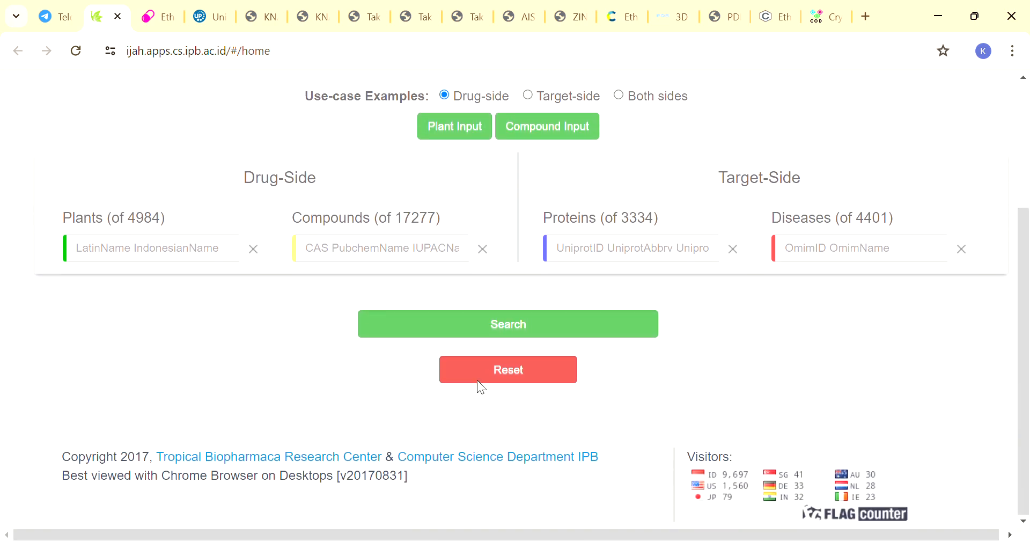
scroll(477, 379, "up", 1)
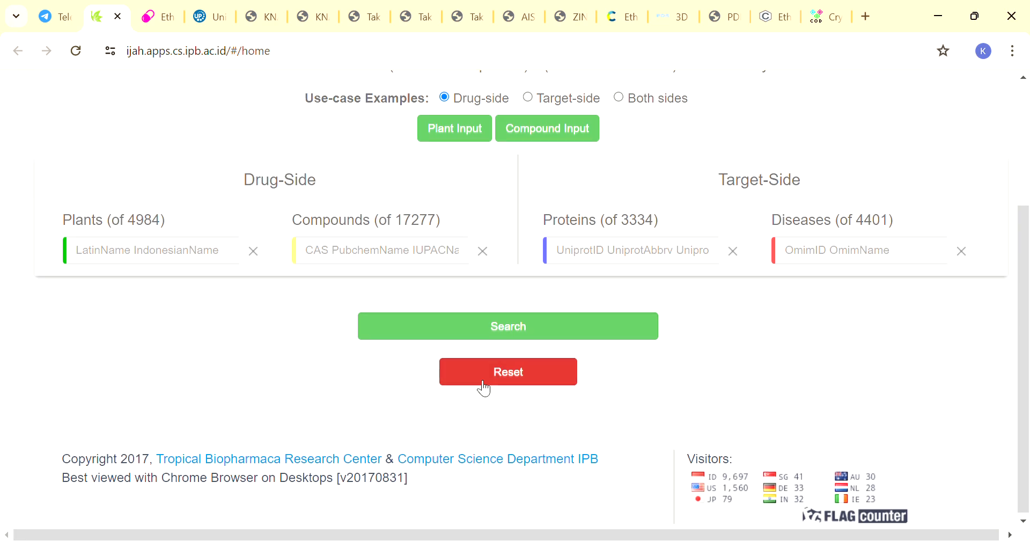
left_click(181, 263)
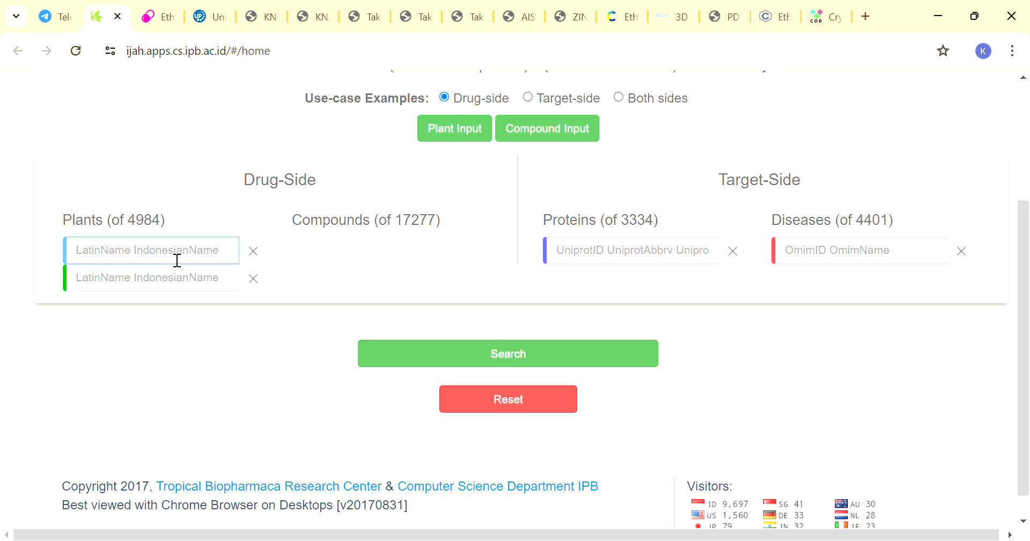
type("e")
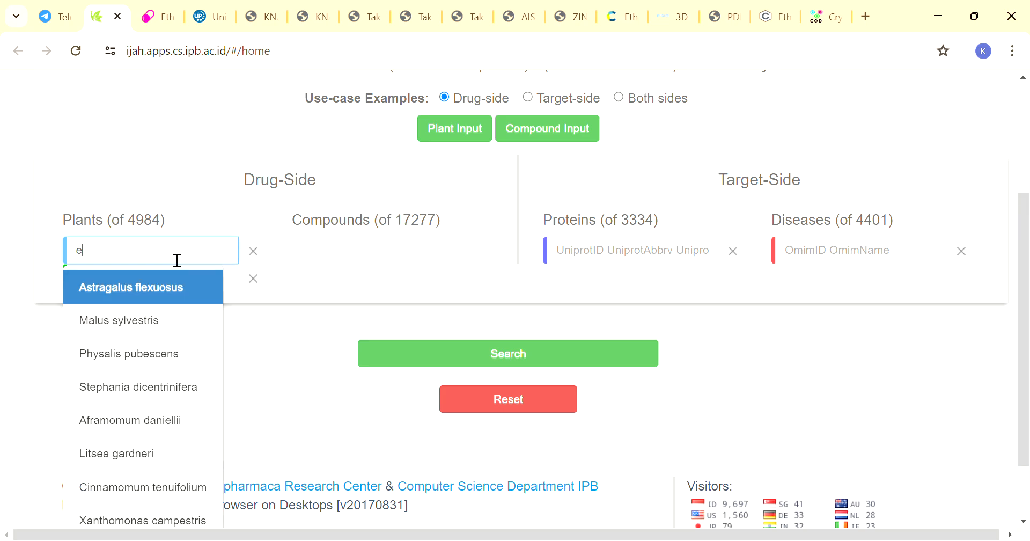
type("t")
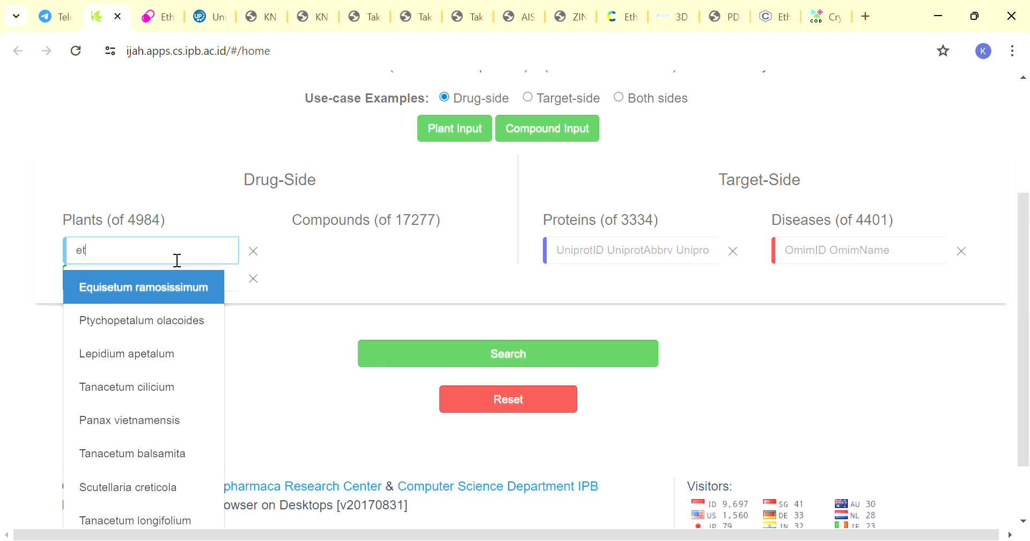
type("hane")
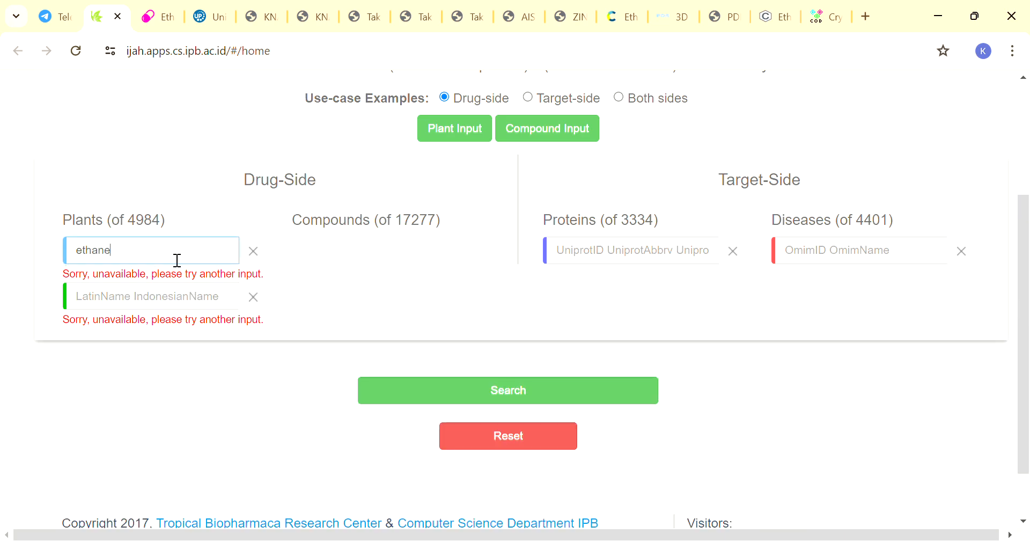
key("ctrl+a")
key("BackSpace")
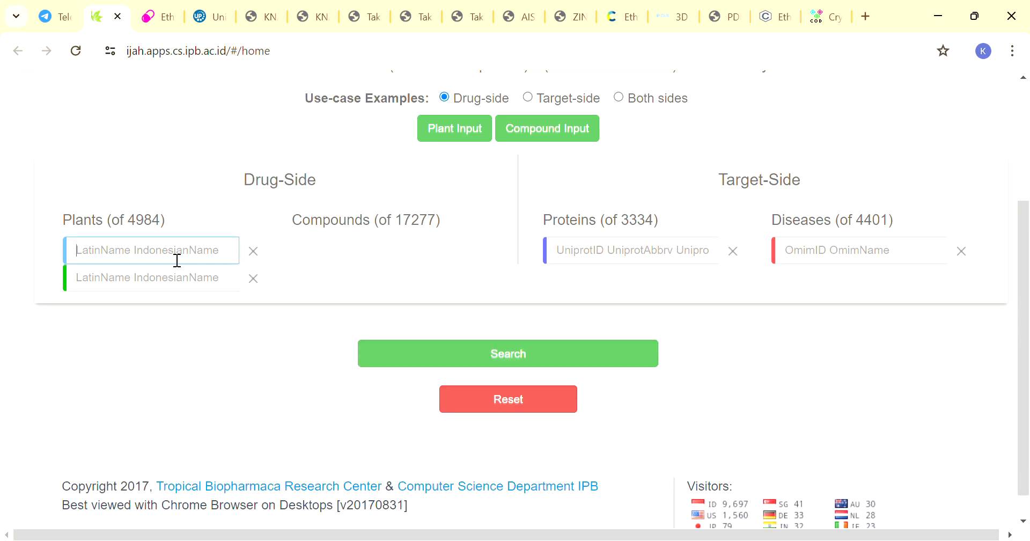
Step: Look up drug-side plants matching "e", choose Cinnamomum tenuifolium and run the connectivity search
type("e")
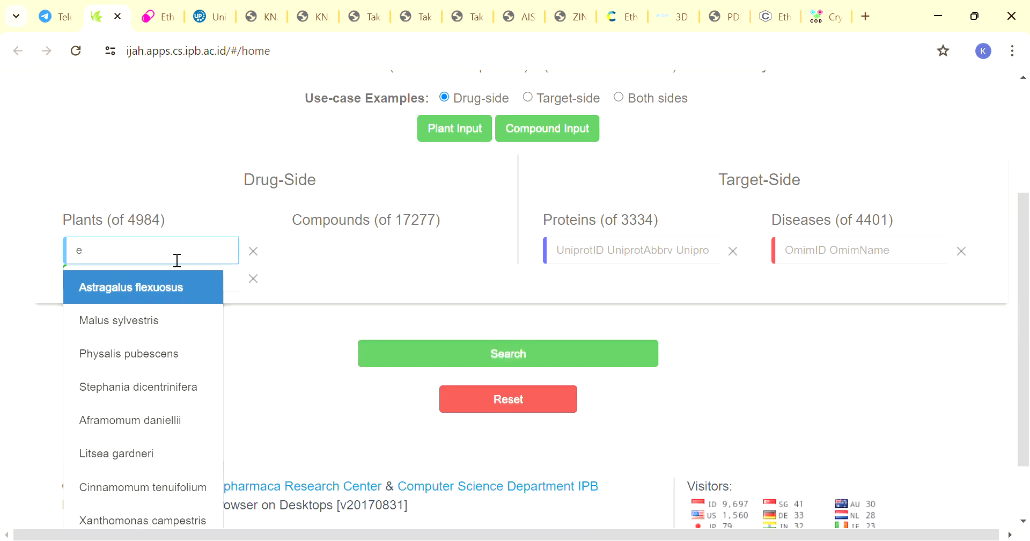
scroll(172, 490, "down", 2)
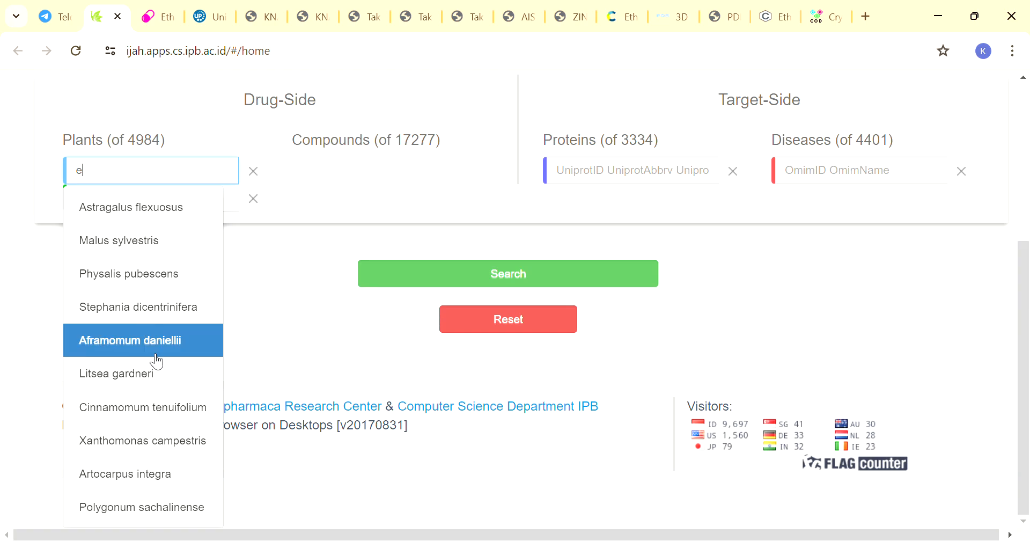
left_click(157, 411)
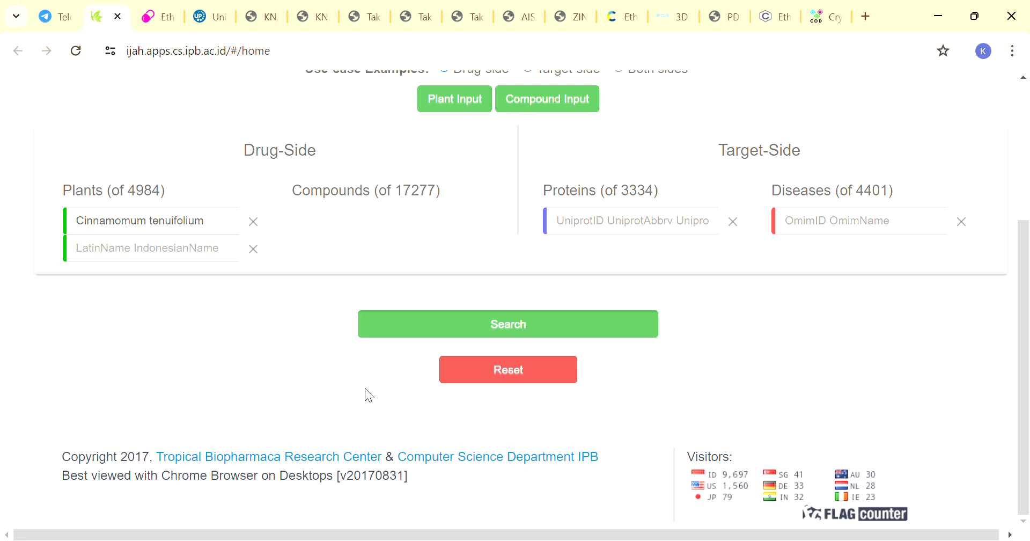
left_click(468, 327)
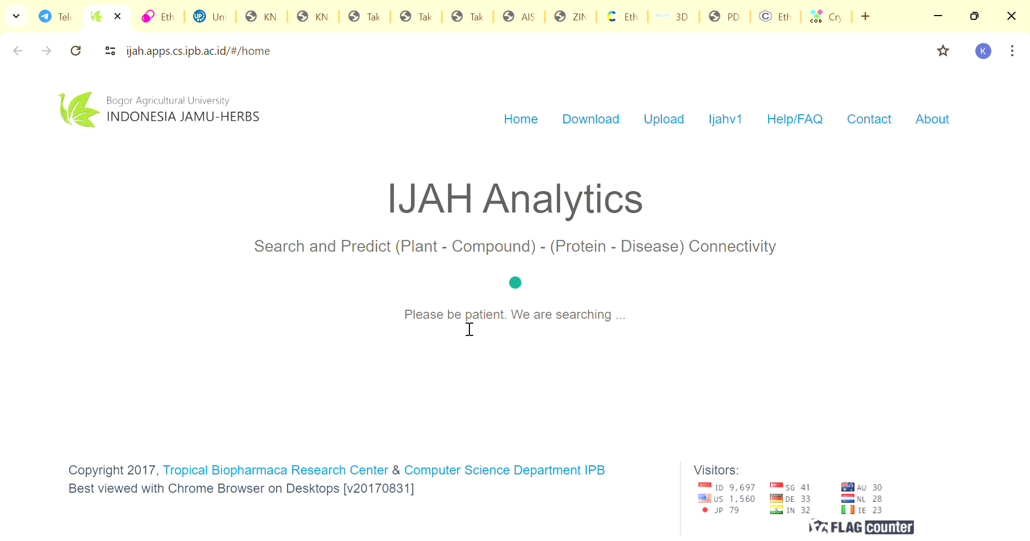
Step: Examine the Cinnamomum tenuifolium search results, including the summary, connectivity graph, connectivity text and metadata
scroll(462, 325, "down", 3)
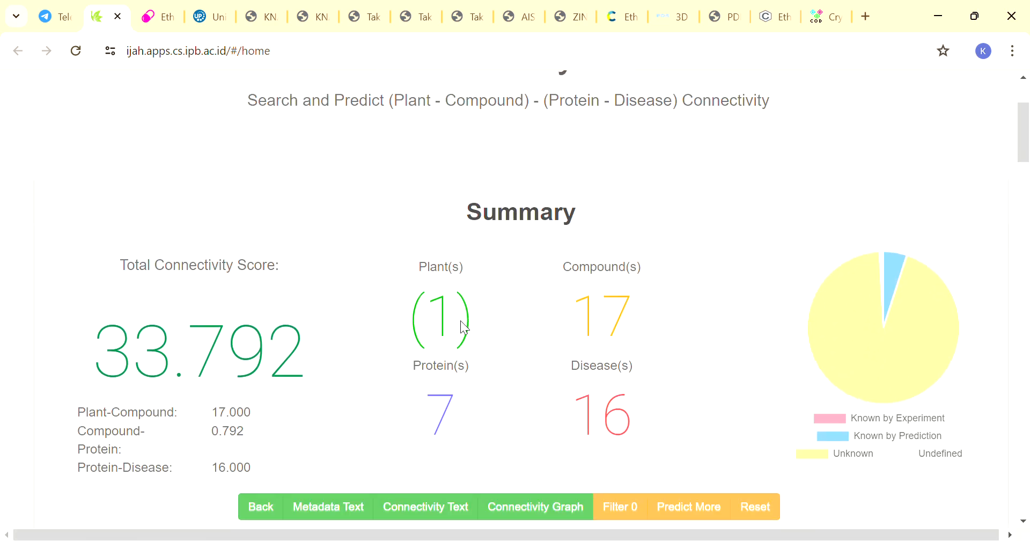
scroll(460, 320, "down", 2)
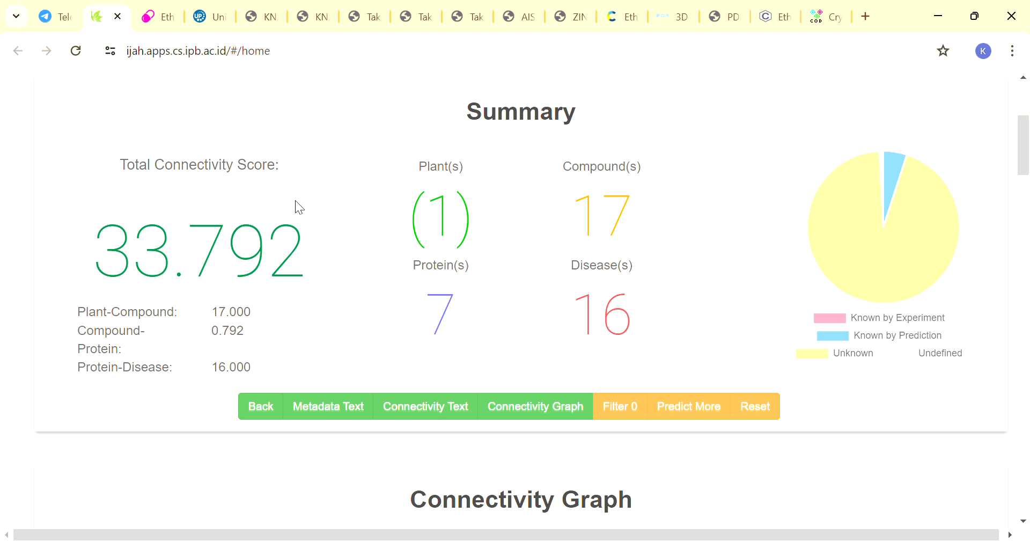
scroll(436, 345, "up", 4)
scroll(438, 348, "down", 8)
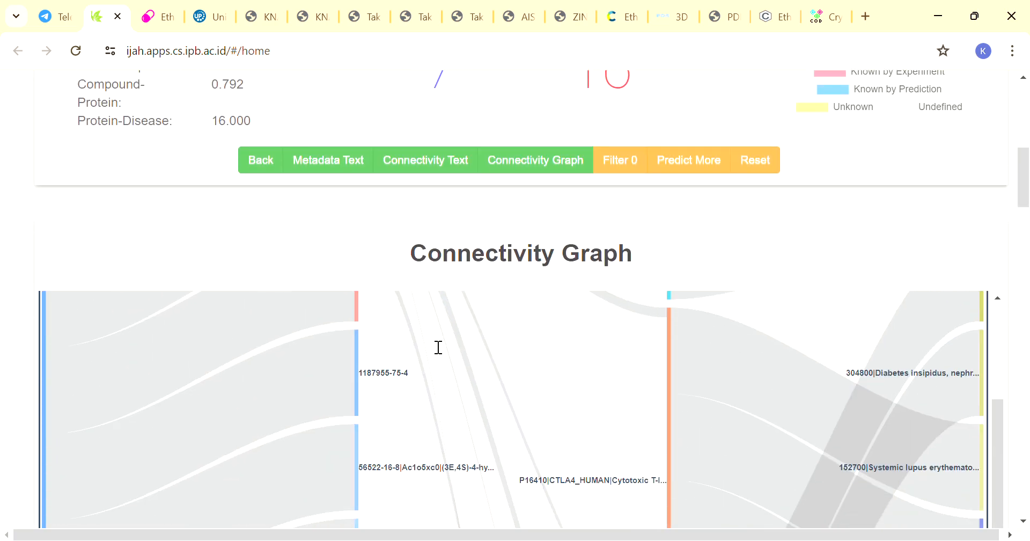
scroll(434, 344, "up", 2)
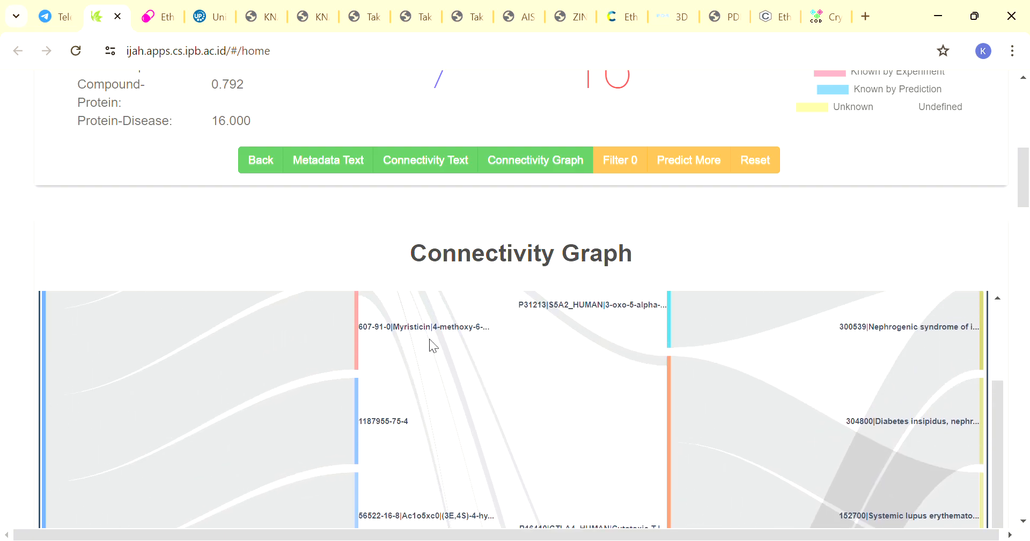
scroll(350, 232, "up", 5)
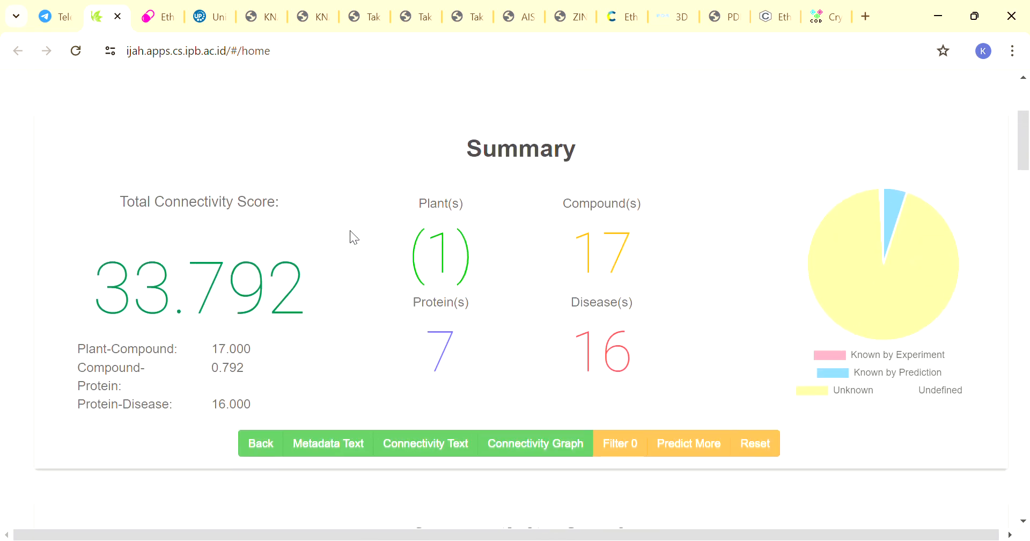
scroll(350, 230, "down", 10)
scroll(350, 231, "down", 1)
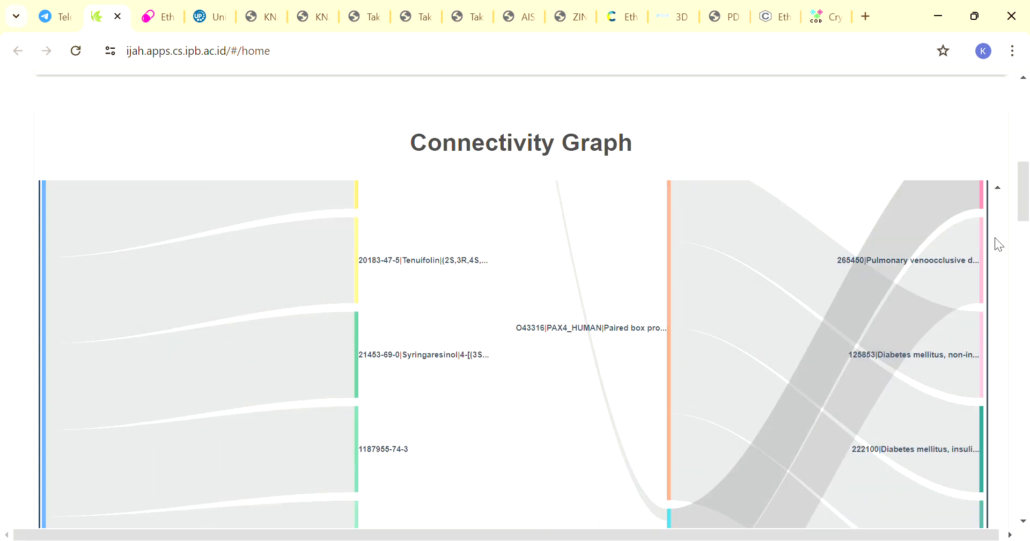
left_click_drag(1024, 214, 1028, 331)
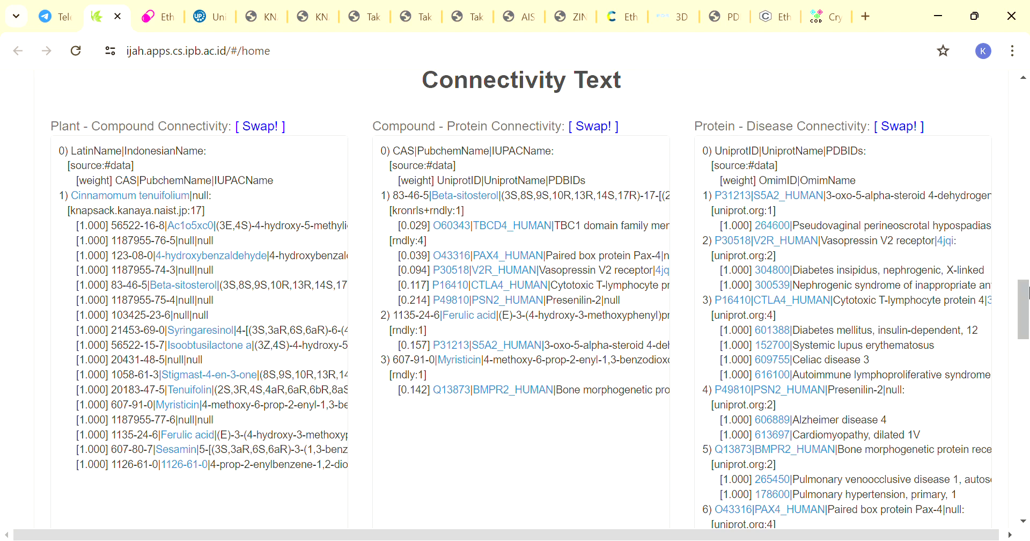
left_click_drag(1025, 284, 1026, 506)
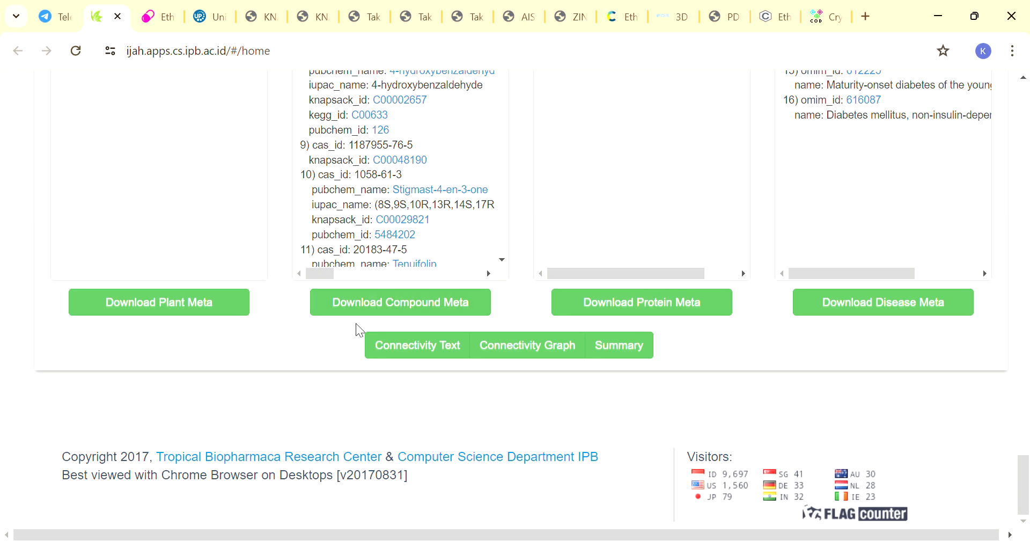
left_click_drag(1026, 504, 1004, 102)
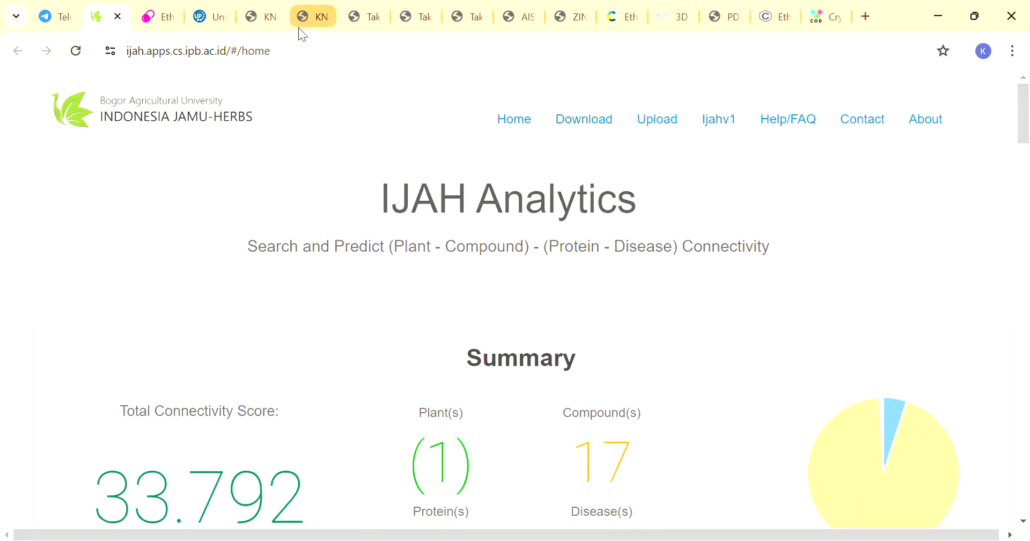
Step: Switch to the InfoKim ABC Genap 2024 chat in Telegram Web and open the phytochem.nal.usda.gov database link
left_click(50, 22)
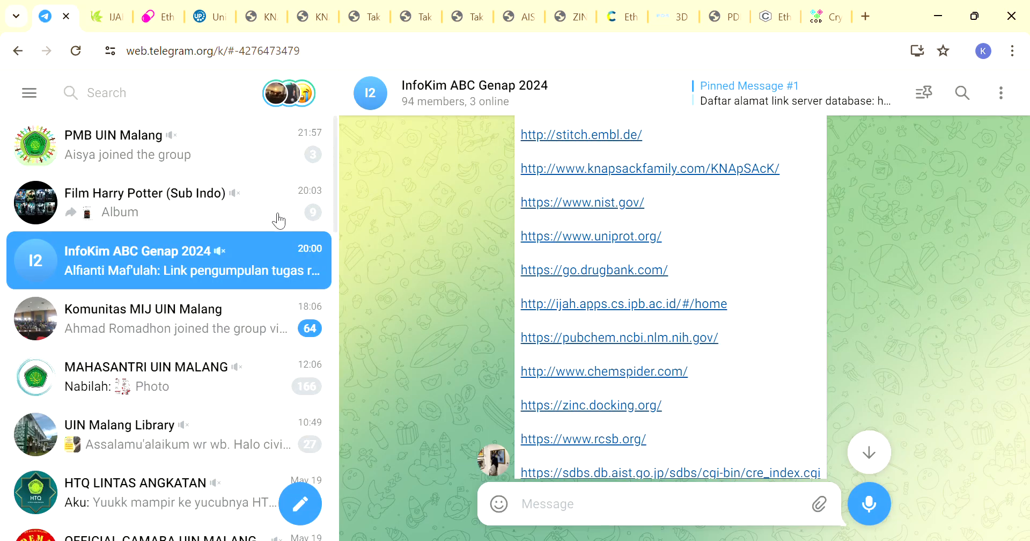
scroll(680, 385, "down", 1)
scroll(681, 385, "up", 2)
scroll(681, 380, "up", 3)
scroll(680, 380, "down", 8)
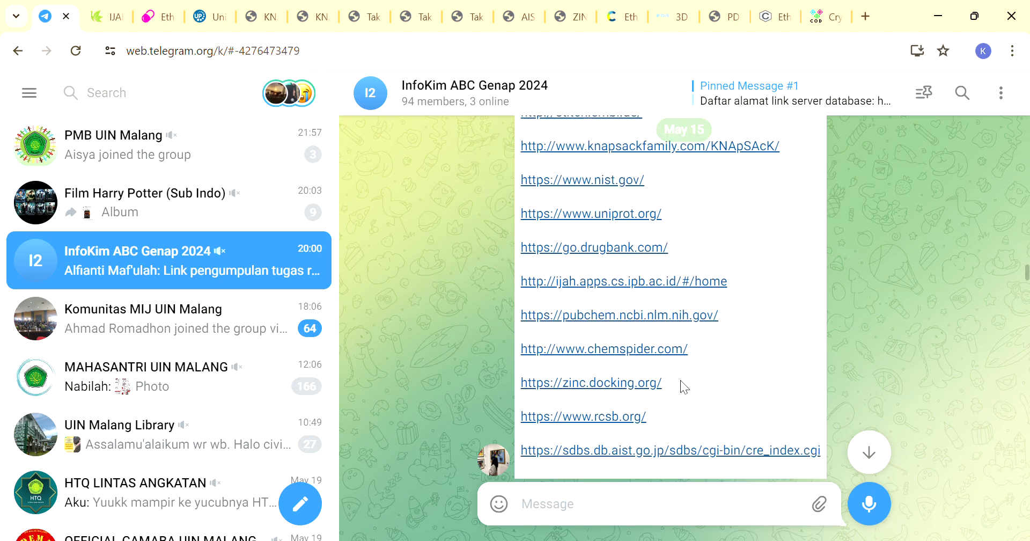
scroll(680, 380, "down", 1)
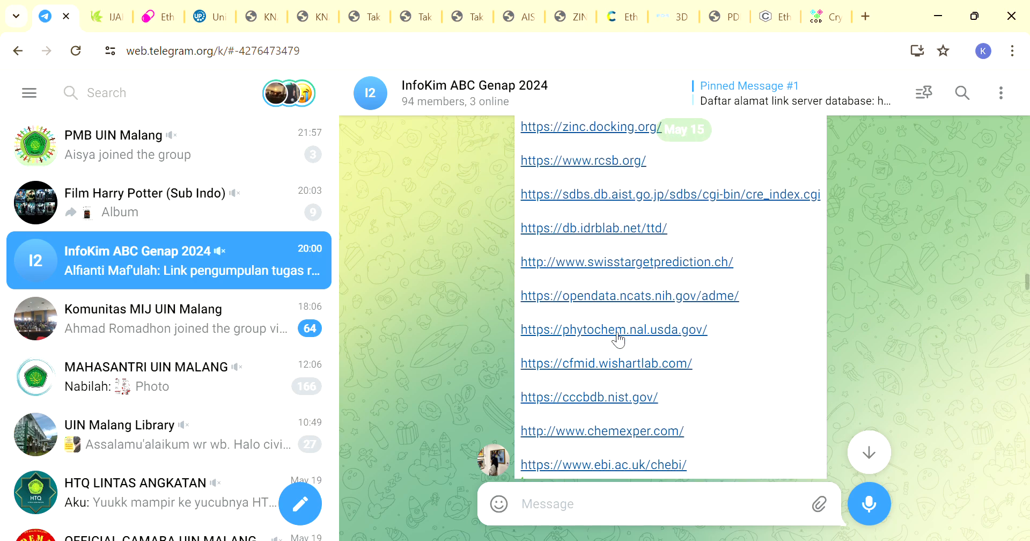
left_click(612, 331)
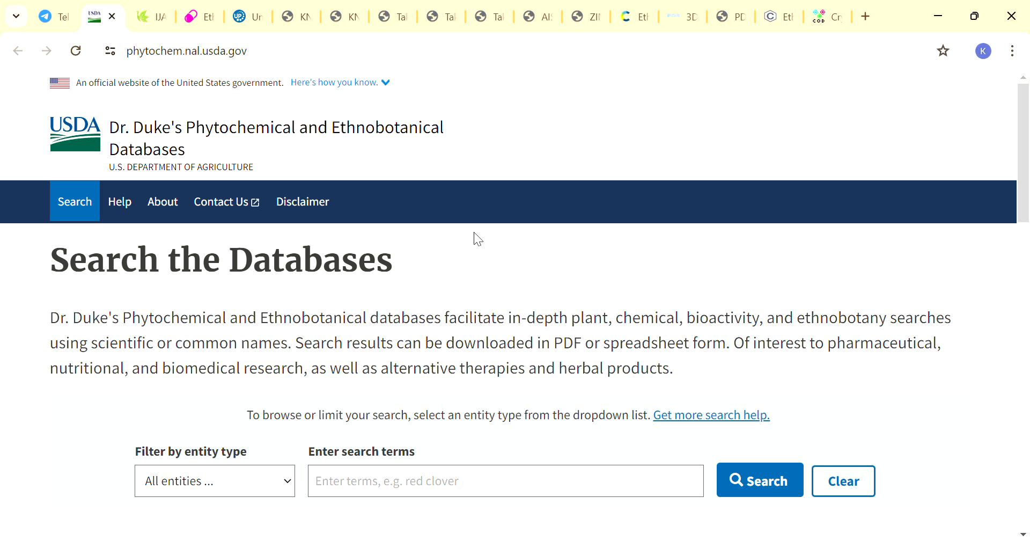
Step: Search Dr. Duke's Phytochemical and Ethnobotanical Databases for "ethane" across all entity types
scroll(474, 233, "down", 1)
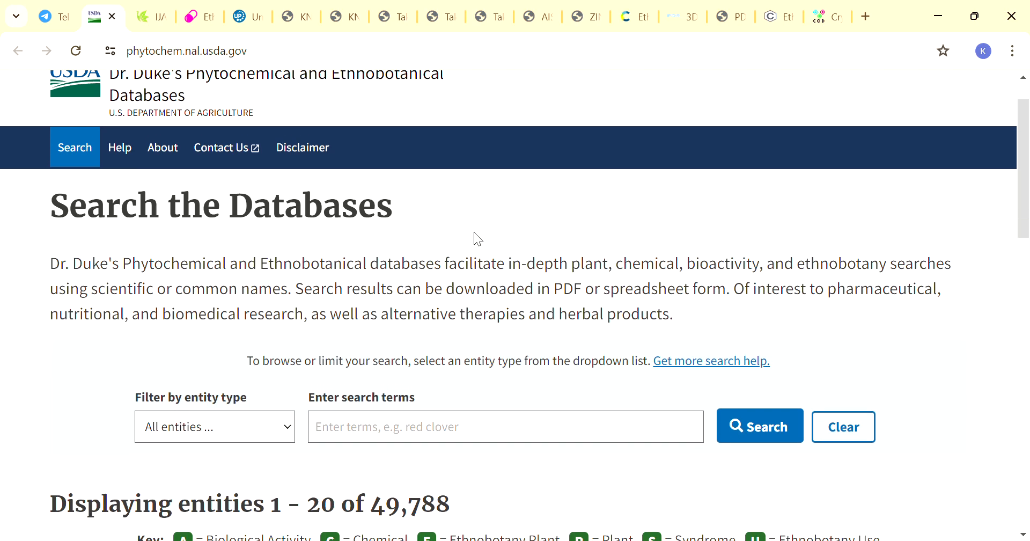
scroll(474, 233, "down", 1)
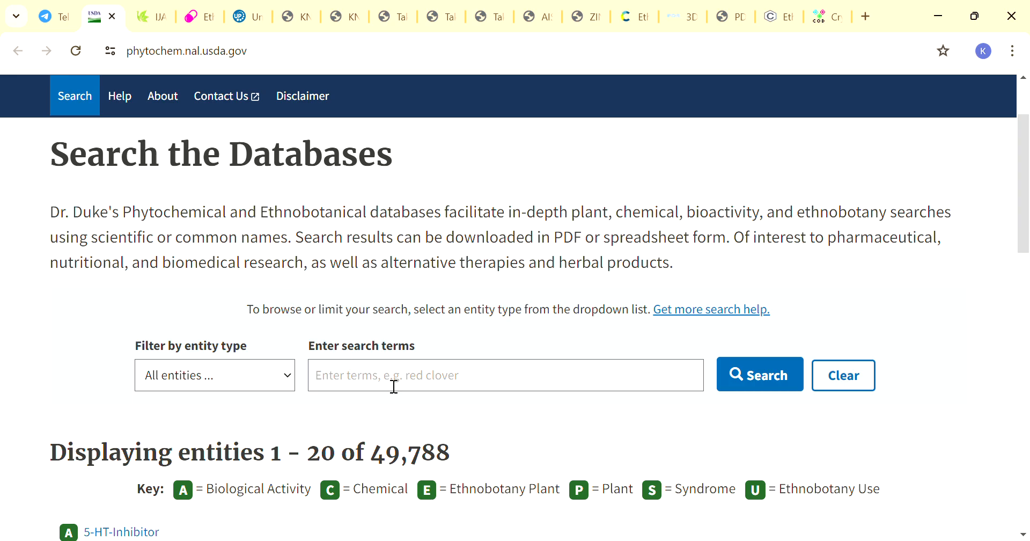
left_click(394, 386)
type("ethane")
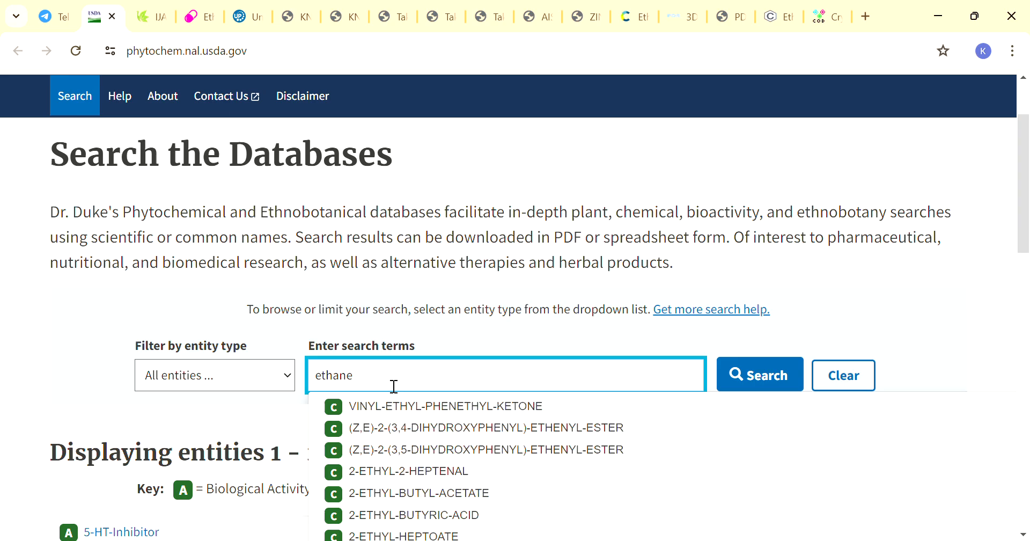
key("Return")
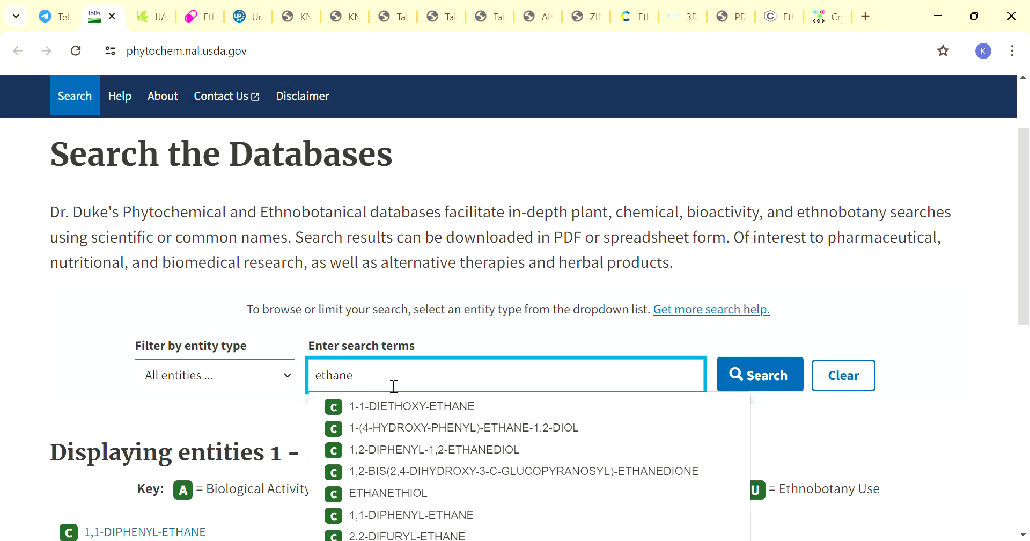
Step: Open the 1,1-DIPHENYL-ETHANE chemical record from the results and examine its identifier and list of chemical plants
scroll(406, 290, "down", 3)
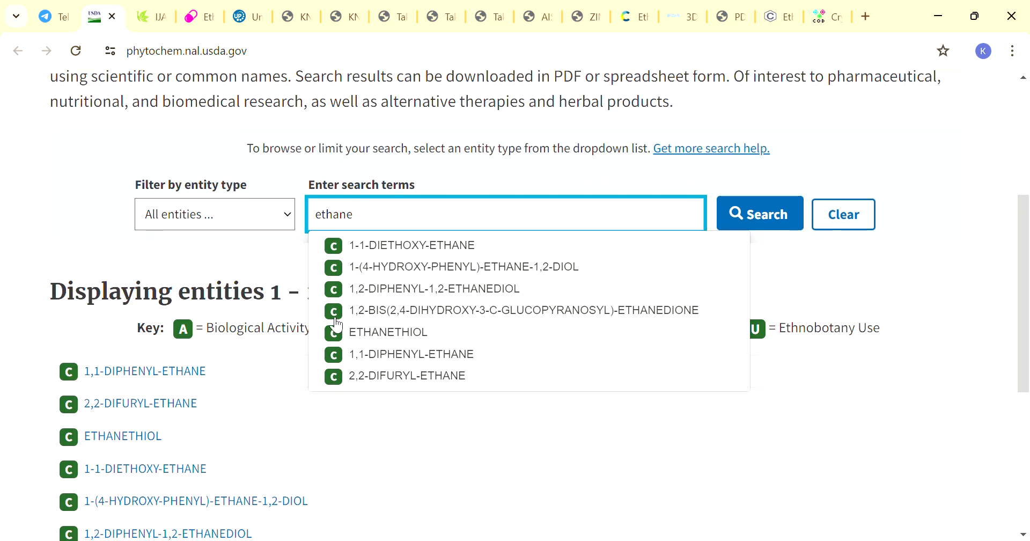
left_click(196, 370)
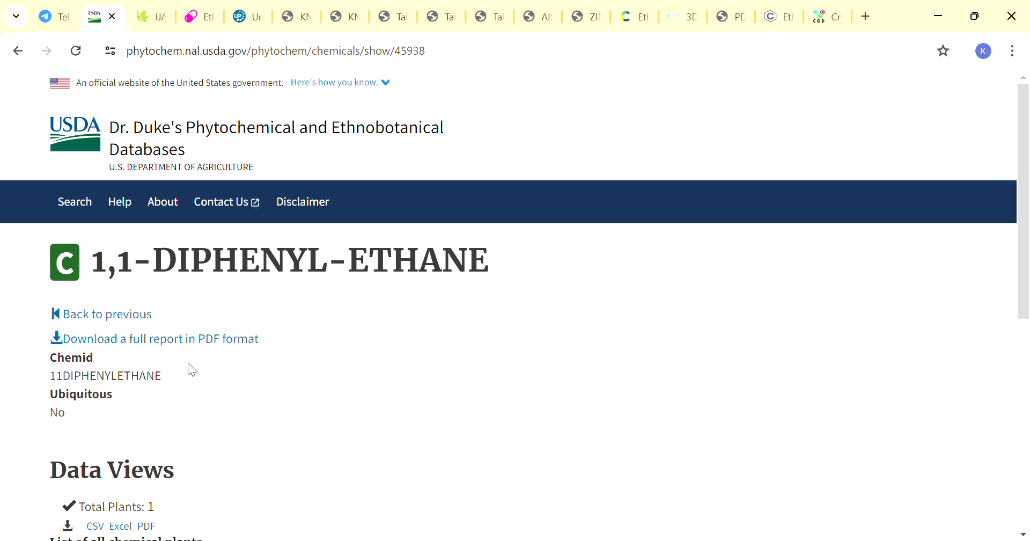
scroll(356, 364, "down", 4)
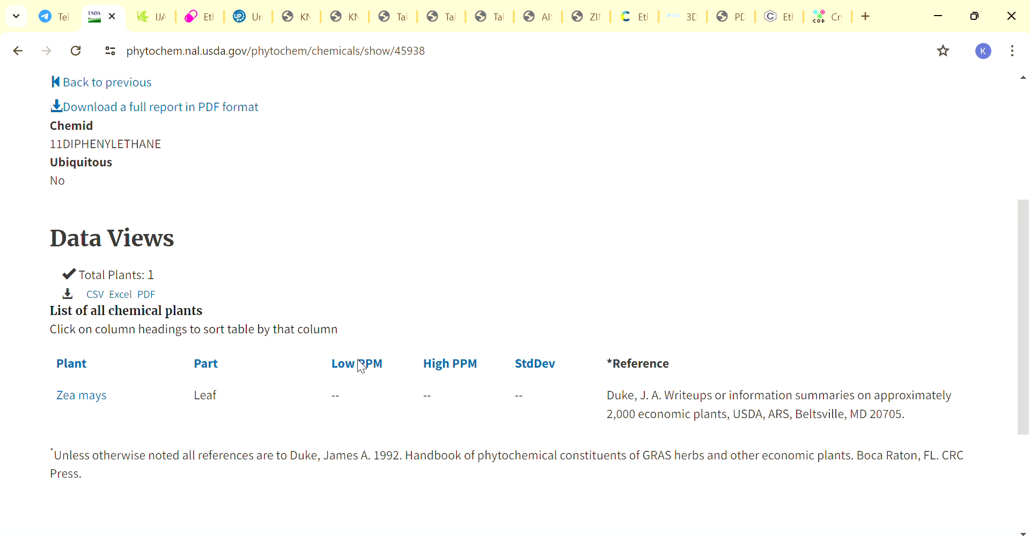
scroll(361, 367, "down", 3)
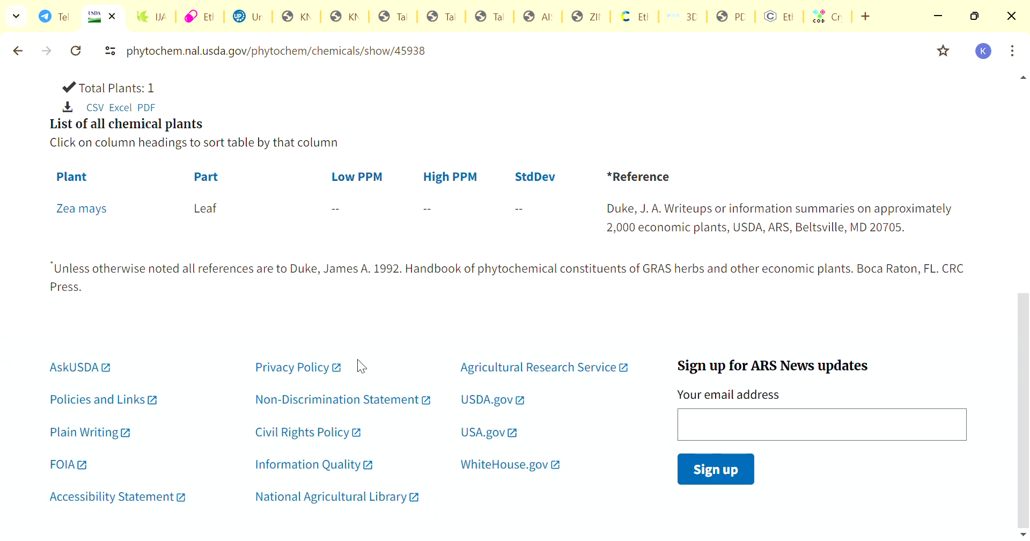
scroll(361, 367, "up", 1)
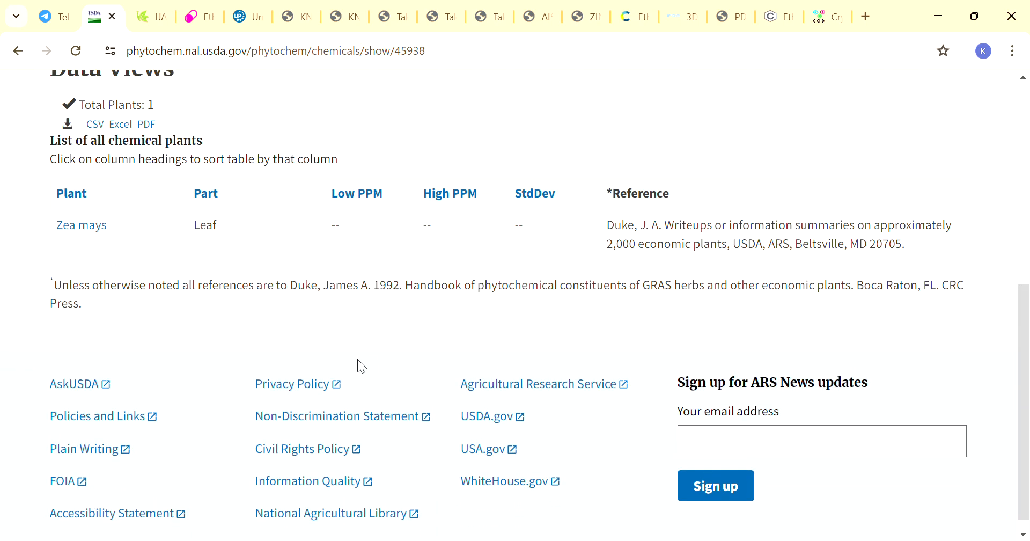
scroll(361, 367, "up", 3)
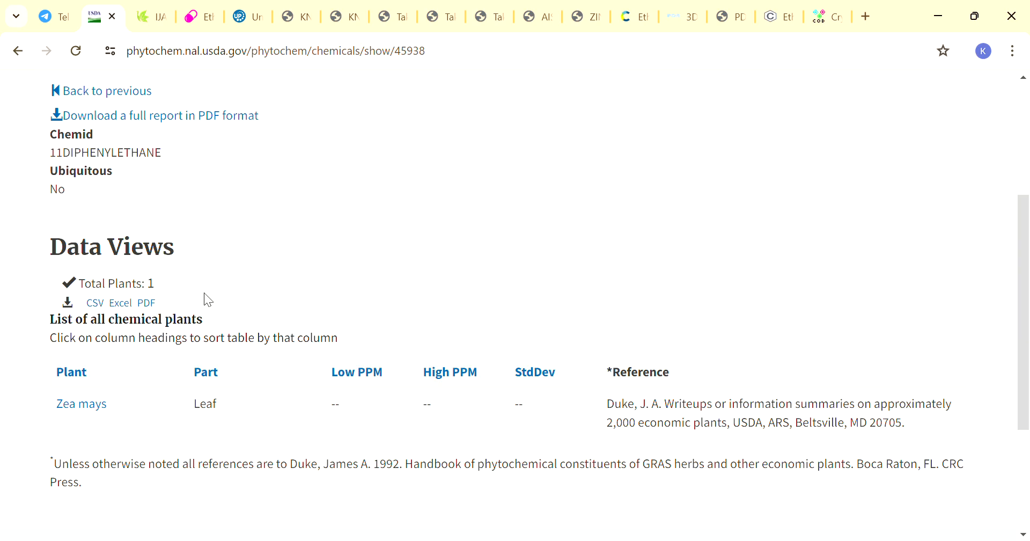
scroll(206, 296, "up", 4)
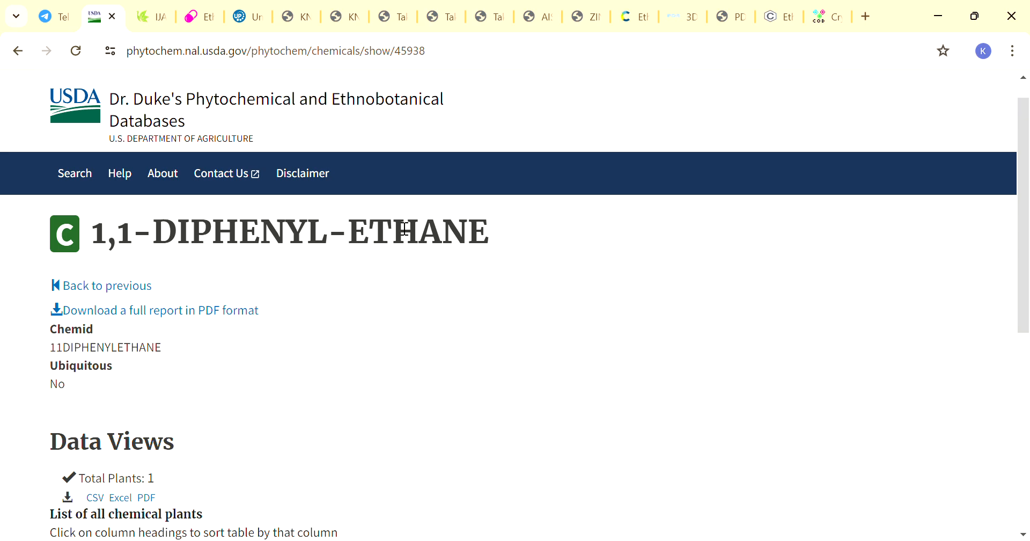
Step: Open the Zea mays plant record from the chemical's plant list and examine its common name, use and list of all chemicals
scroll(413, 265, "down", 6)
scroll(416, 268, "down", 1)
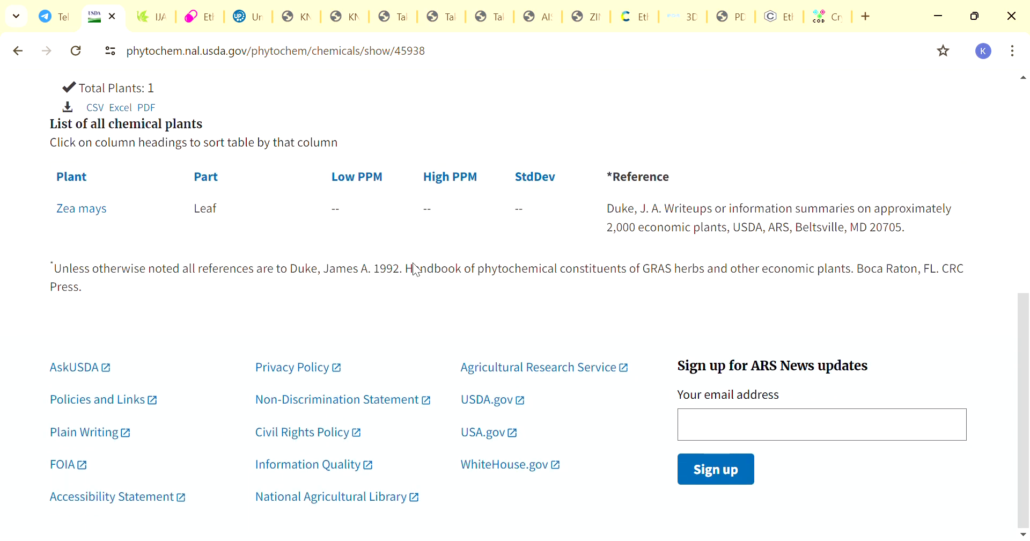
scroll(416, 268, "up", 5)
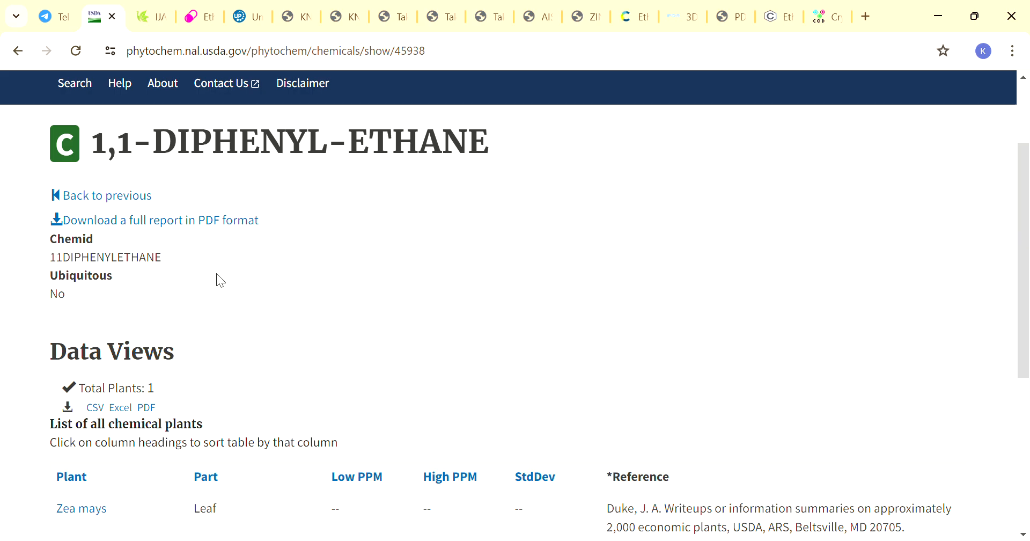
scroll(322, 378, "down", 3)
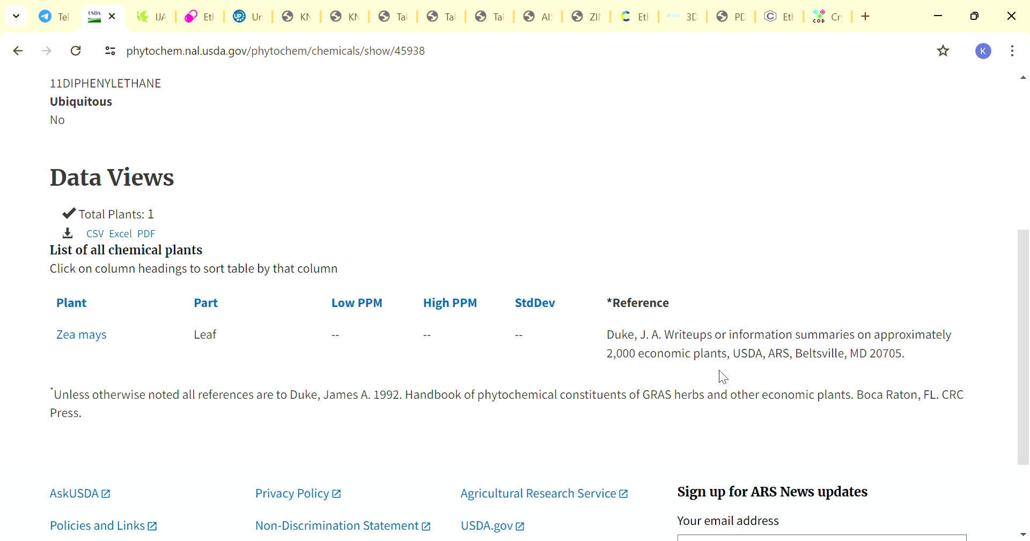
scroll(699, 374, "down", 2)
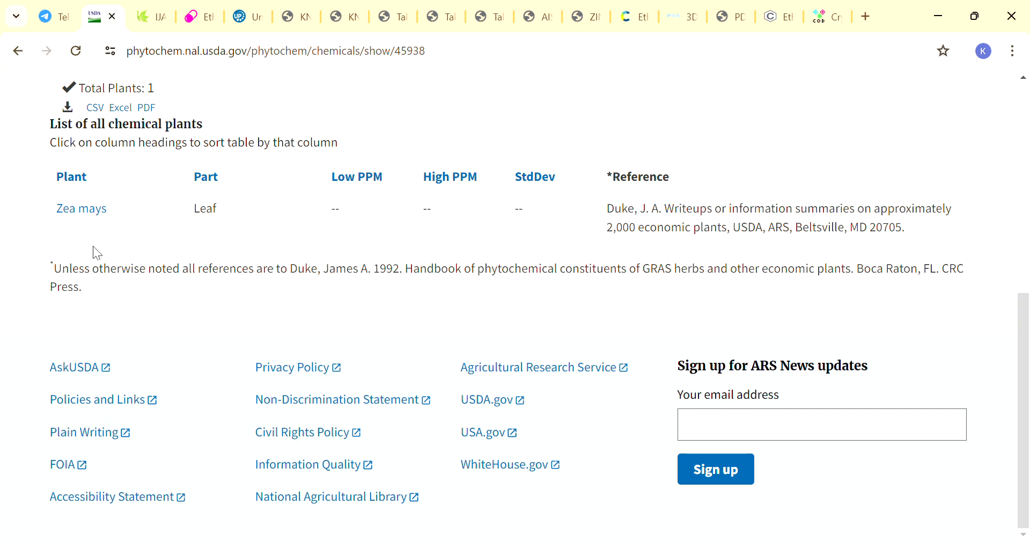
left_click(88, 213)
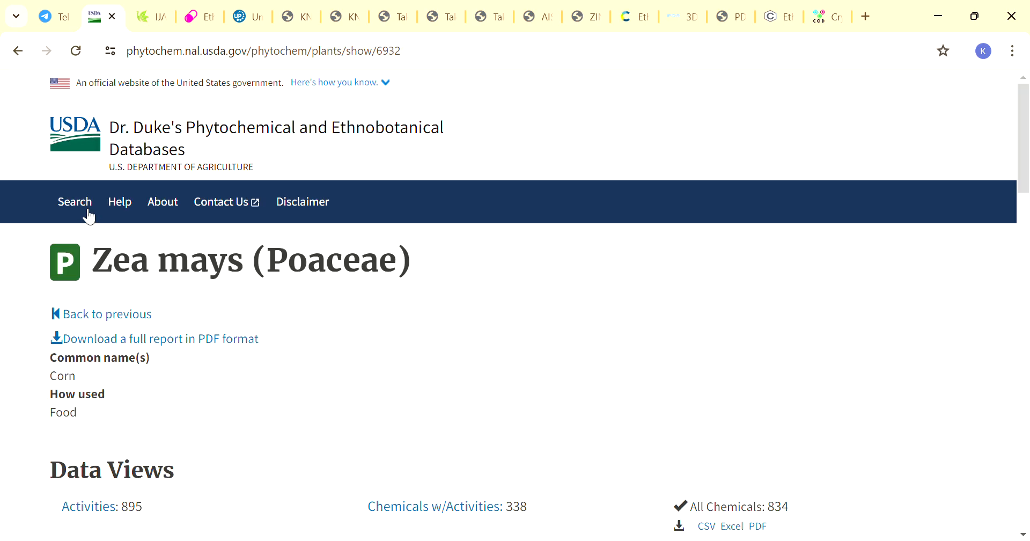
scroll(363, 239, "down", 6)
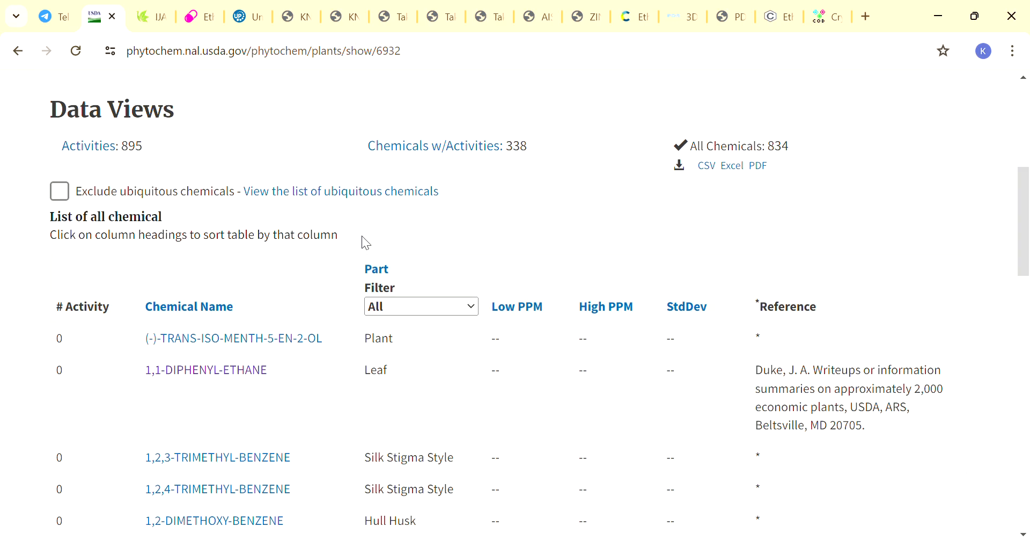
scroll(366, 243, "down", 1)
scroll(365, 243, "down", 3)
scroll(365, 243, "down", 3)
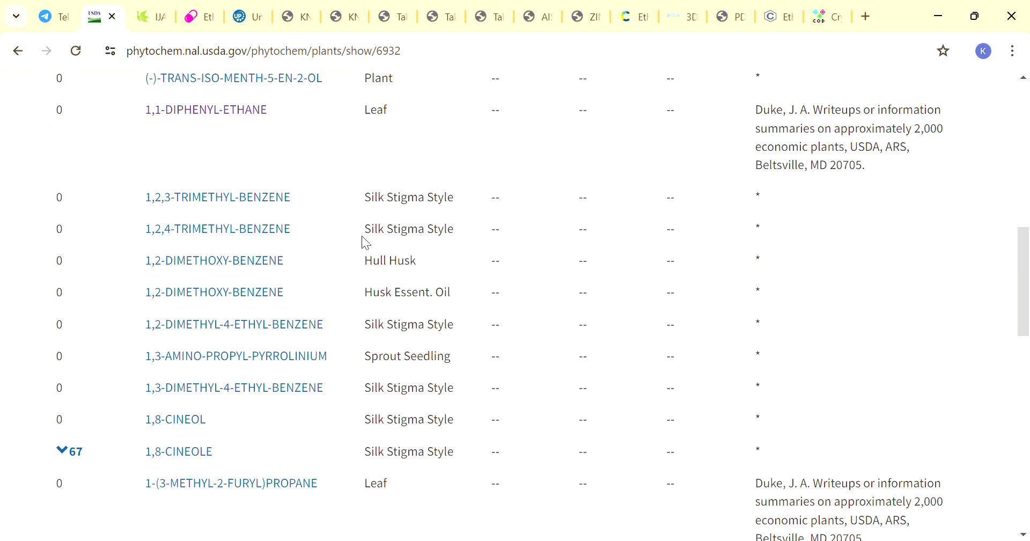
scroll(365, 242, "up", 5)
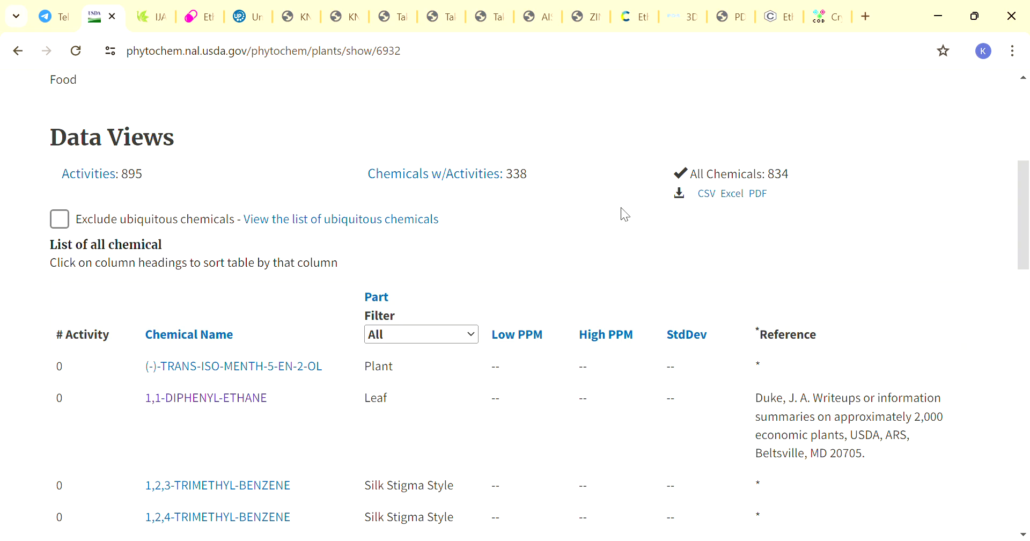
scroll(621, 208, "up", 4)
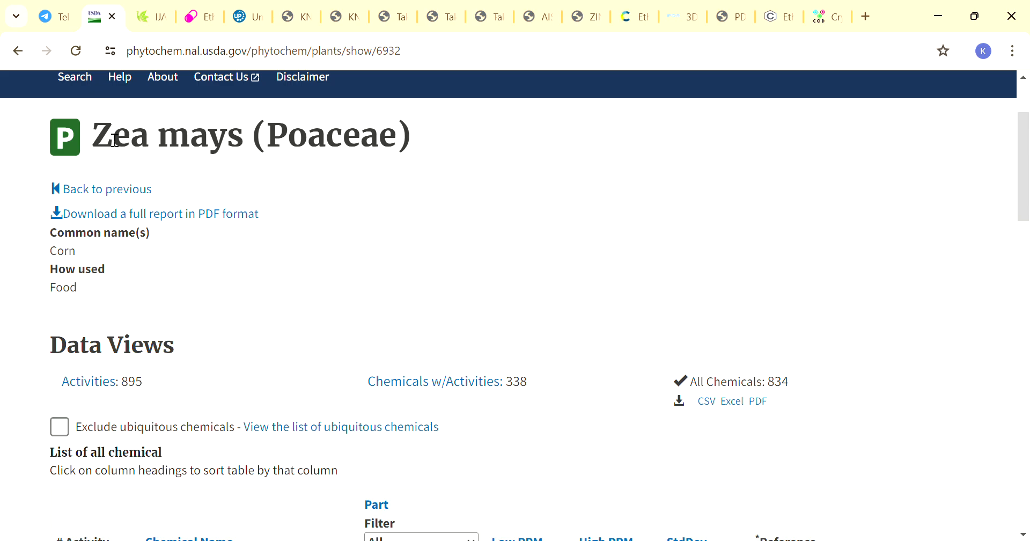
Step: Download the full Zea mays report in PDF format and look through its table of chemicals
left_click(170, 215)
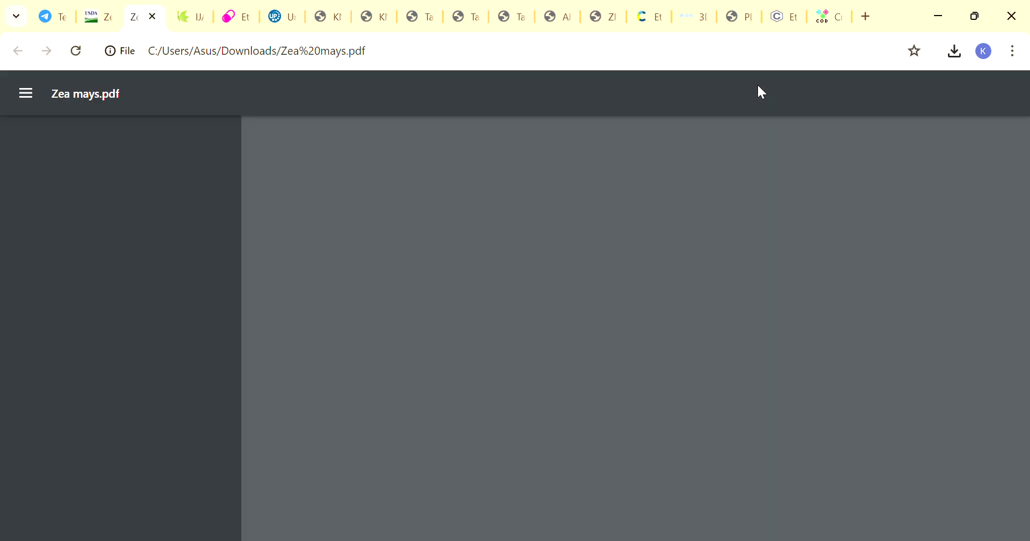
scroll(510, 321, "down", 20)
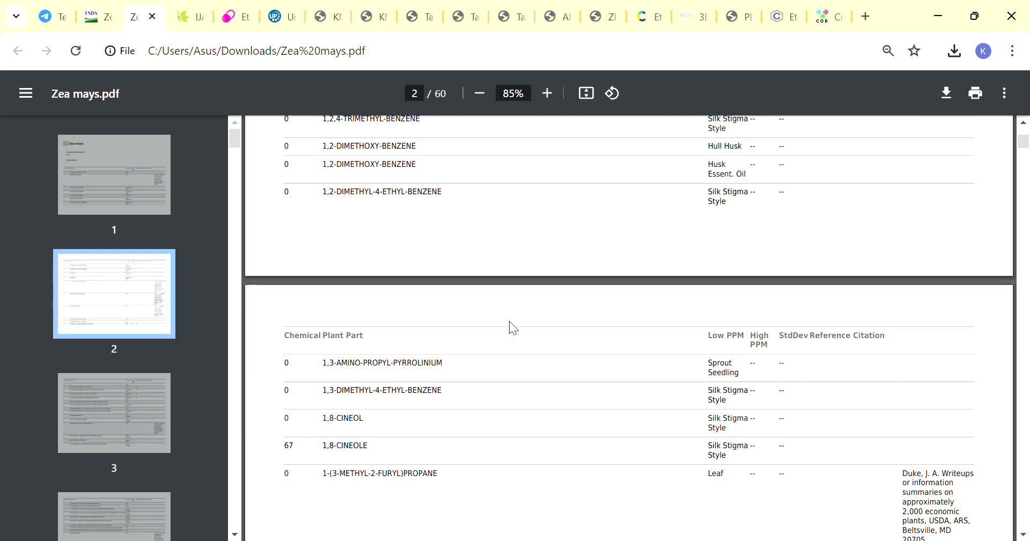
scroll(510, 320, "down", 20)
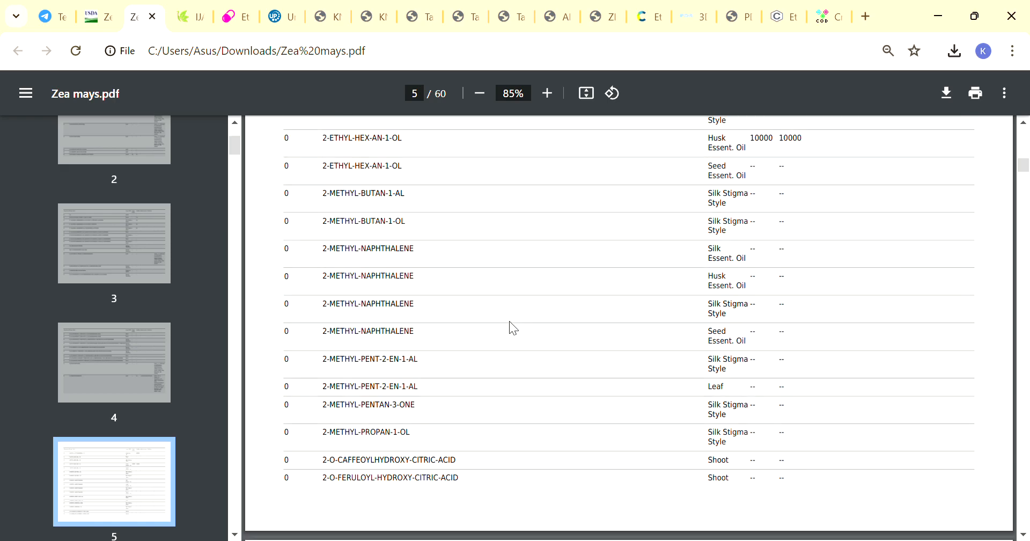
scroll(510, 328, "down", 7)
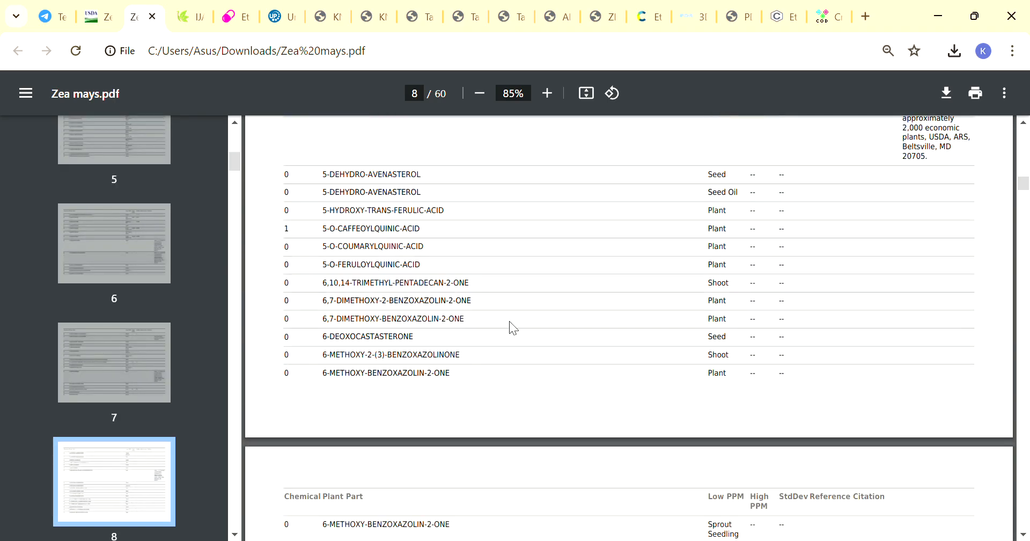
scroll(510, 322, "down", 5)
scroll(509, 322, "up", 20)
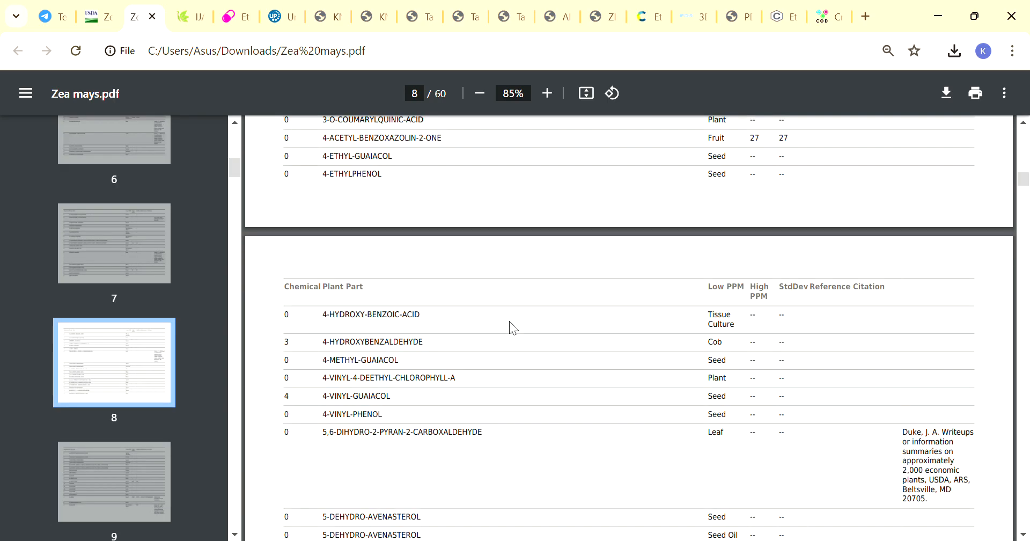
scroll(510, 327, "up", 20)
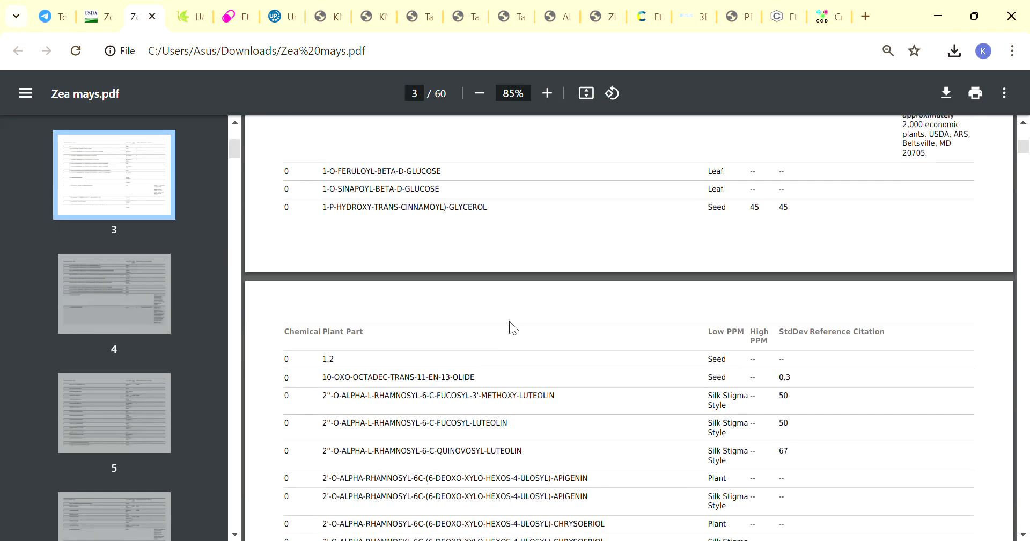
scroll(509, 322, "up", 12)
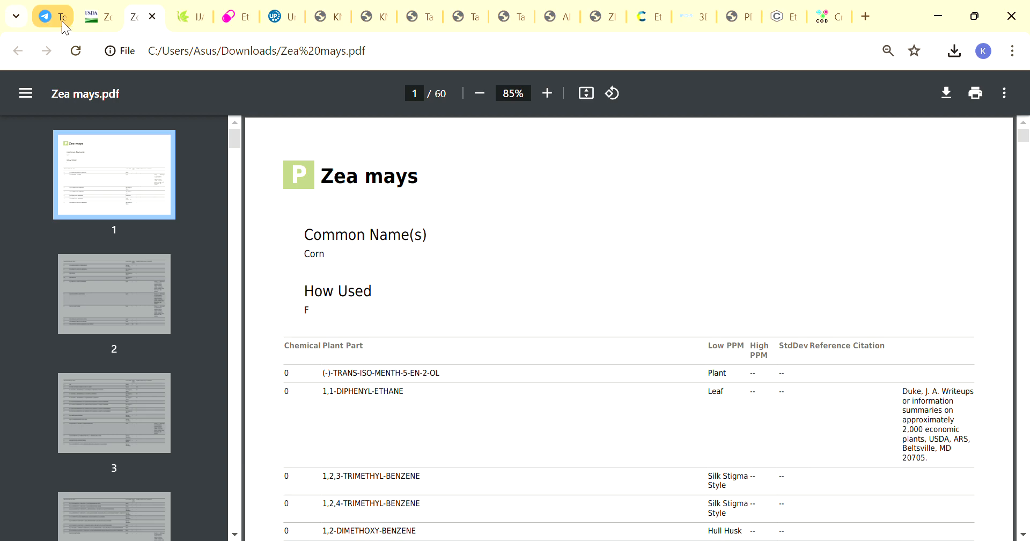
Step: Switch to the InfoKim ABC Genap 2024 chat in Telegram Web and open the swisstargetprediction.ch link
left_click(97, 22)
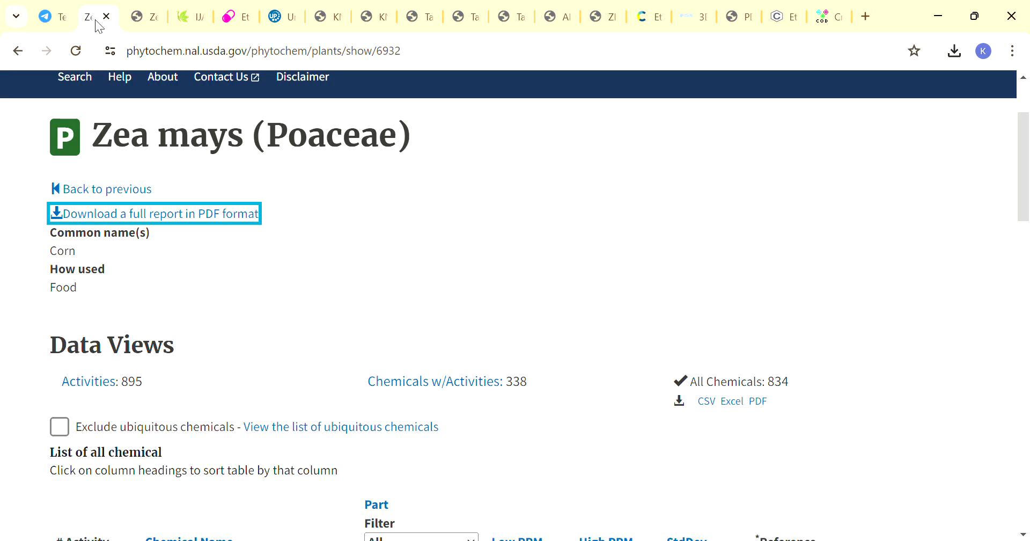
left_click(58, 18)
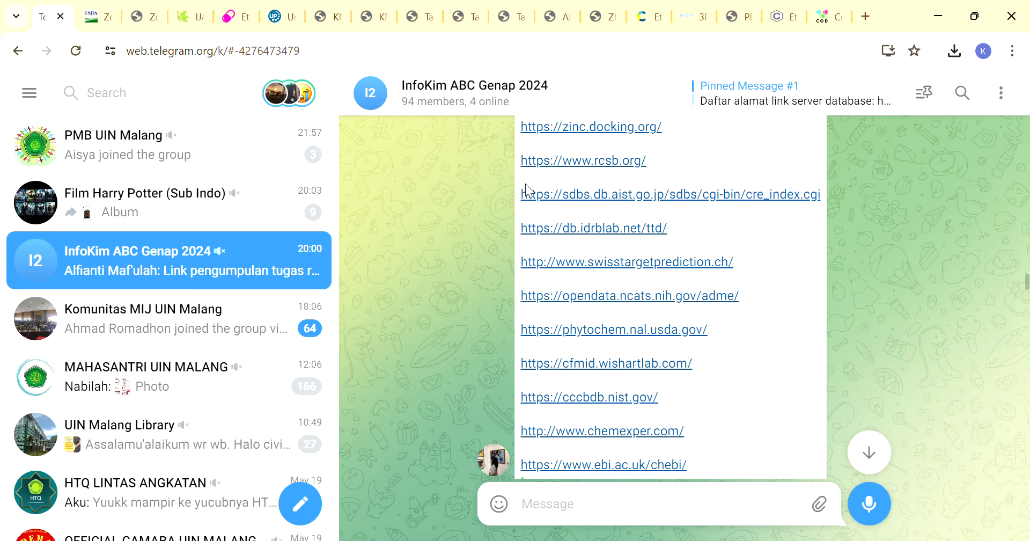
left_click(606, 265)
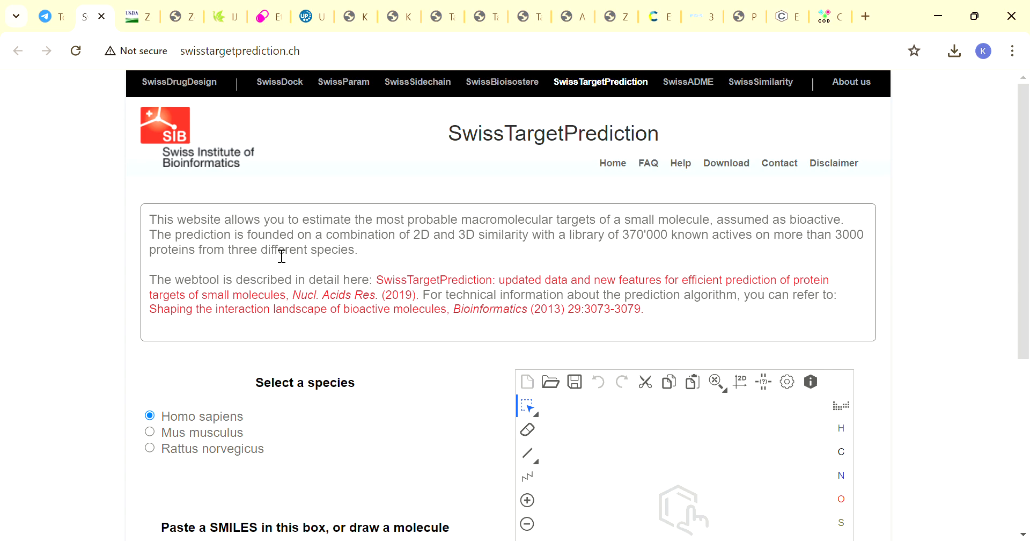
Step: Try to predict Homo sapiens targets with "ethane" entered as the SMILES, and return to the input form
scroll(452, 384, "down", 2)
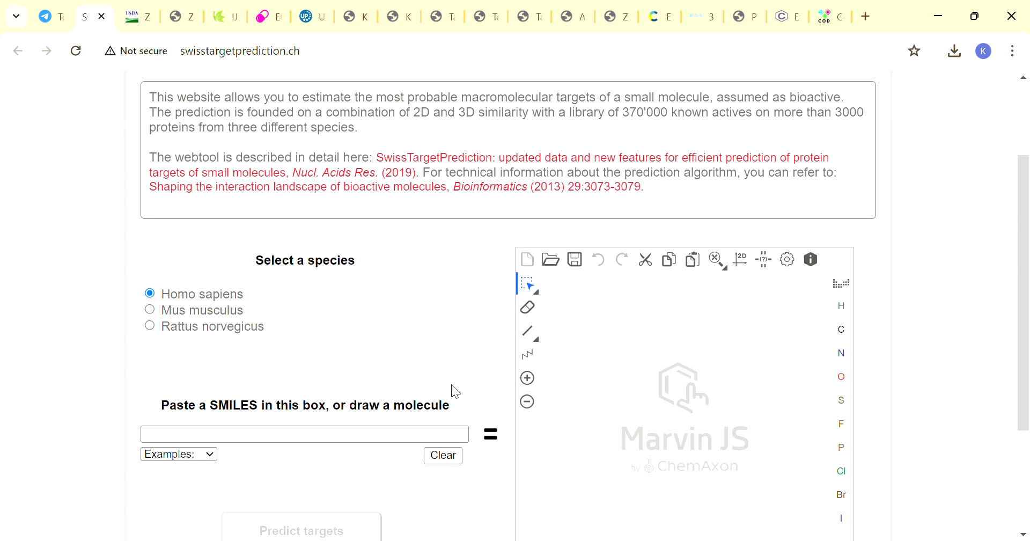
scroll(452, 384, "down", 3)
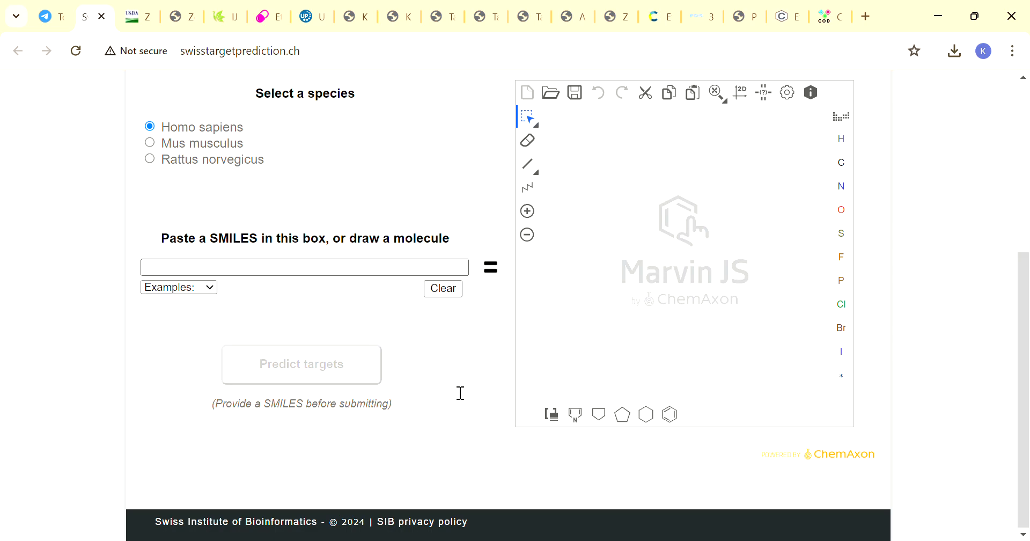
scroll(461, 393, "up", 3)
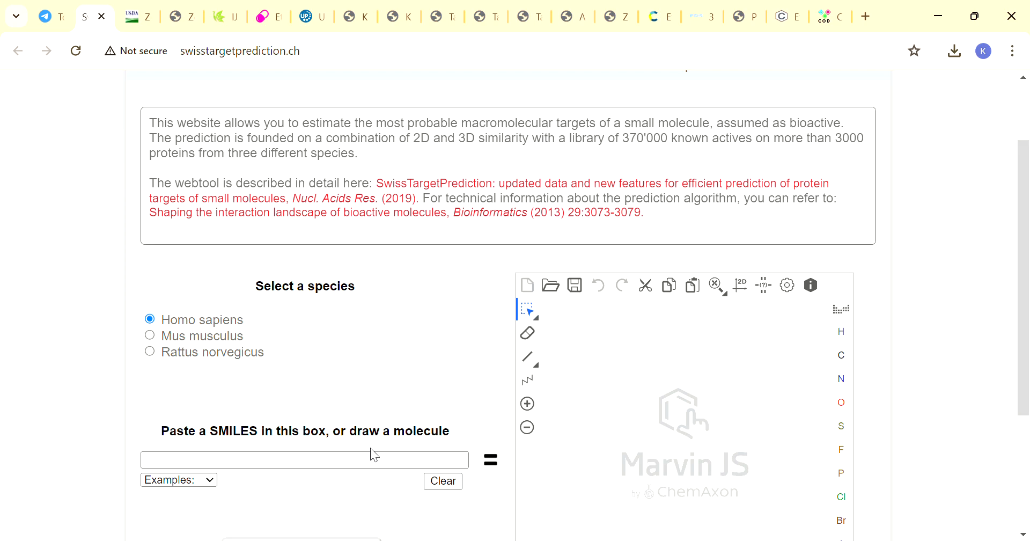
left_click(358, 460)
type("ethane")
key("Return")
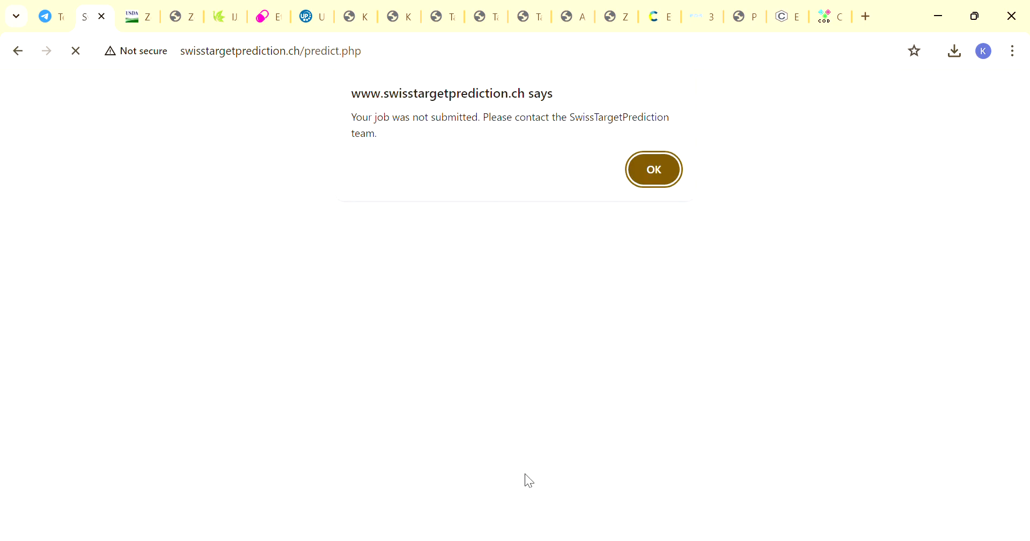
left_click(654, 171)
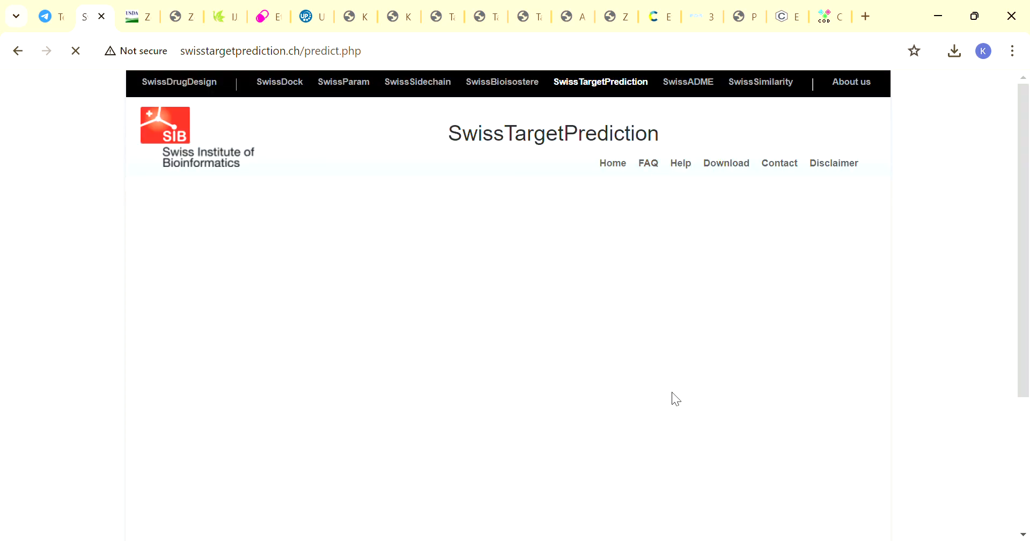
scroll(558, 291, "down", 3)
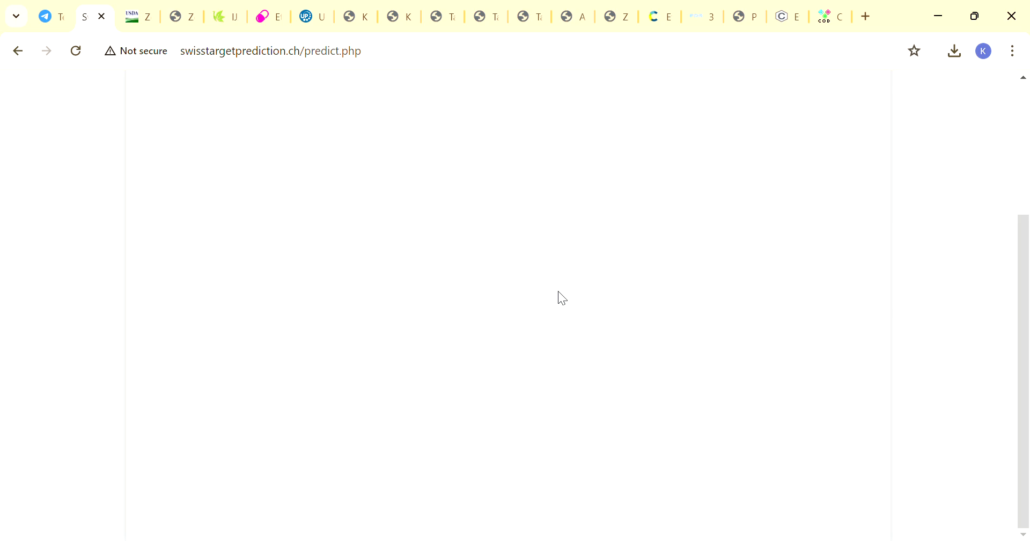
scroll(558, 291, "up", 3)
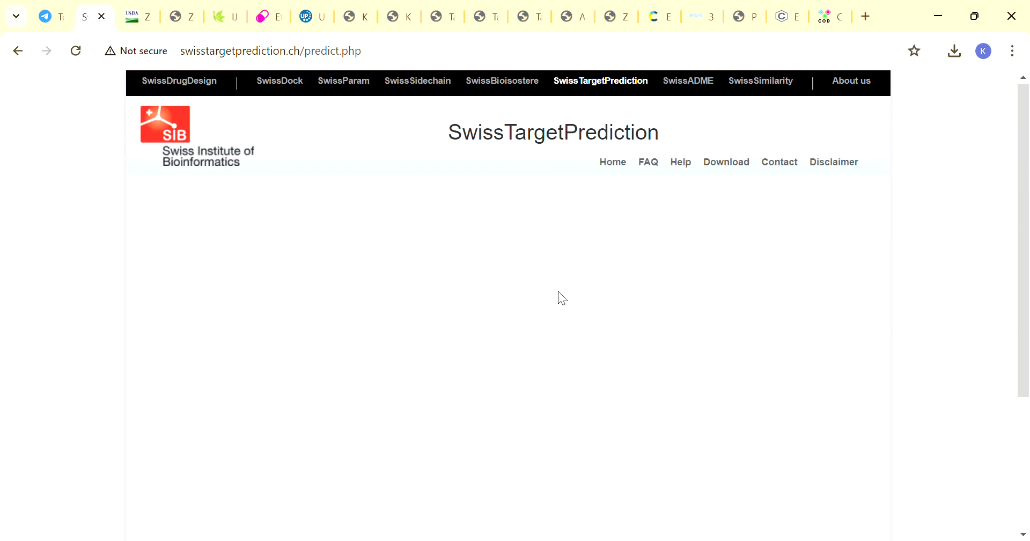
scroll(558, 291, "down", 2)
scroll(558, 291, "down", 1)
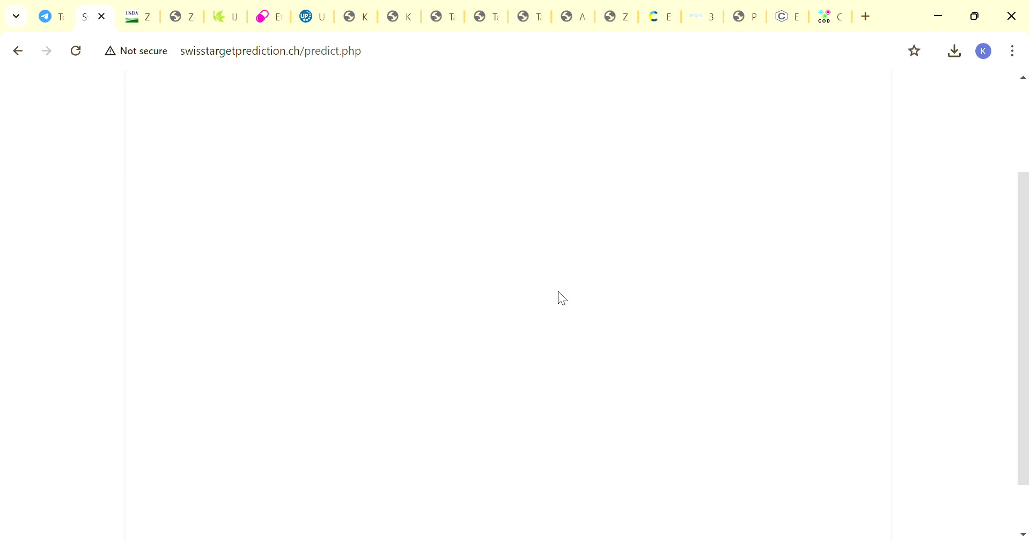
scroll(559, 291, "up", 3)
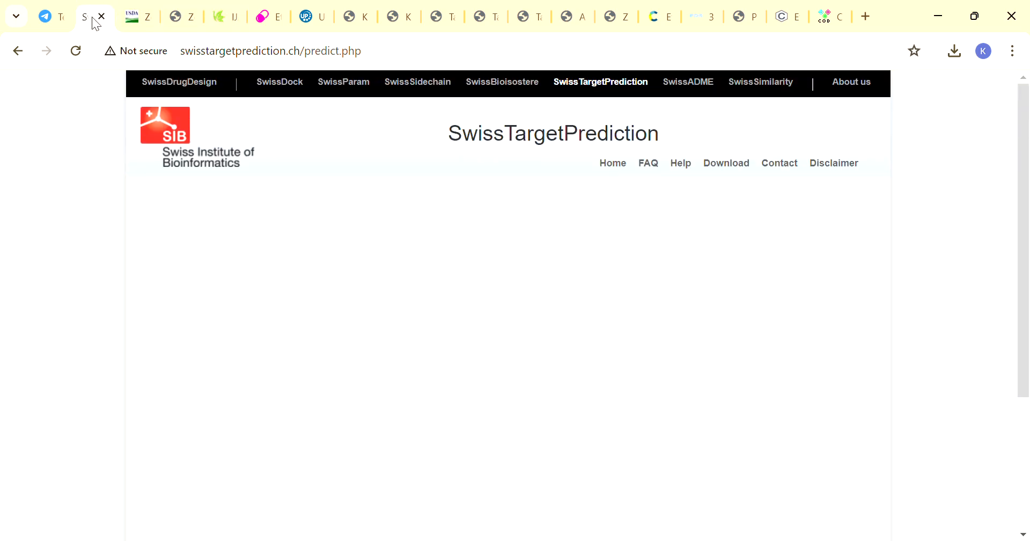
left_click(16, 56)
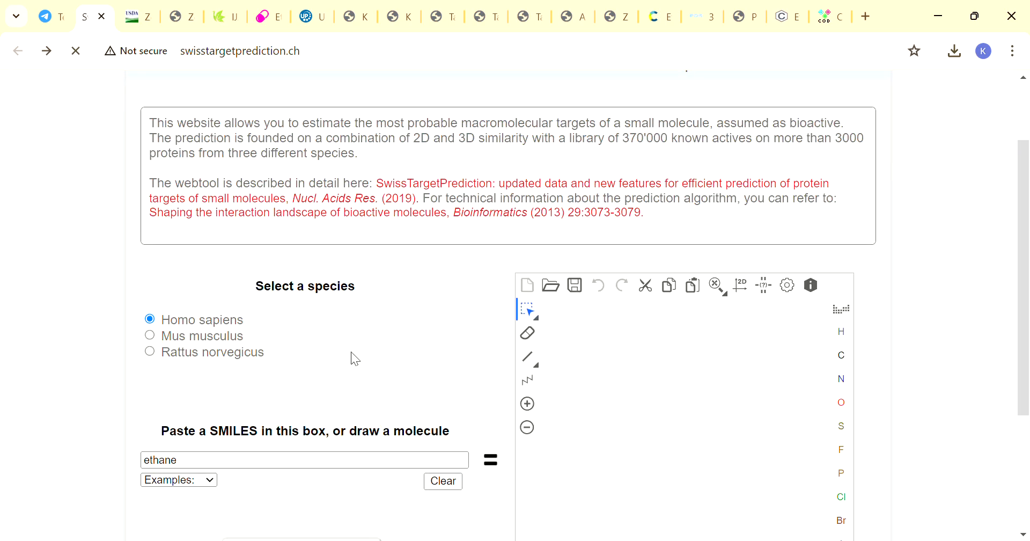
Step: Load the Triclosan example as the input molecule and examine its structure in the molecule editor
scroll(440, 451, "down", 2)
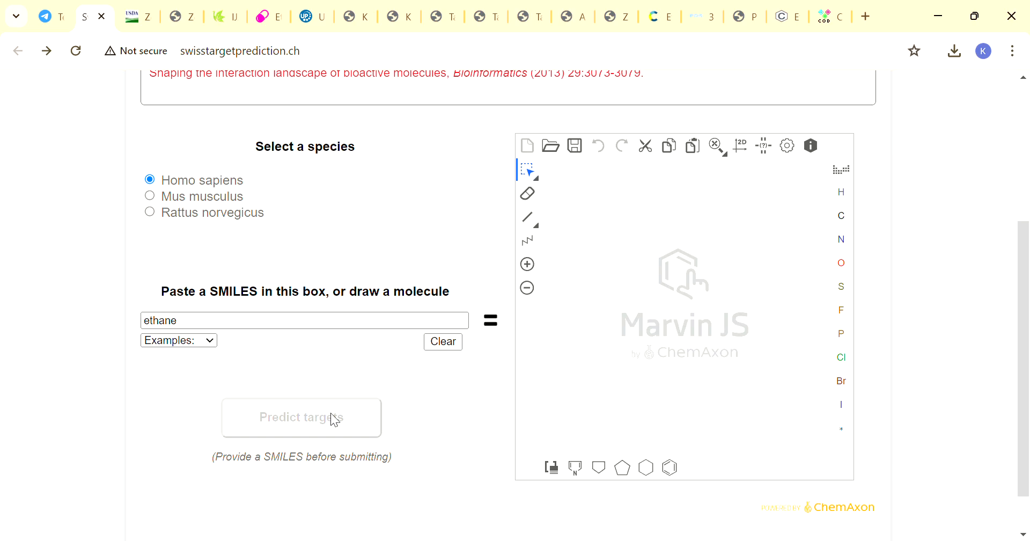
scroll(332, 414, "down", 1)
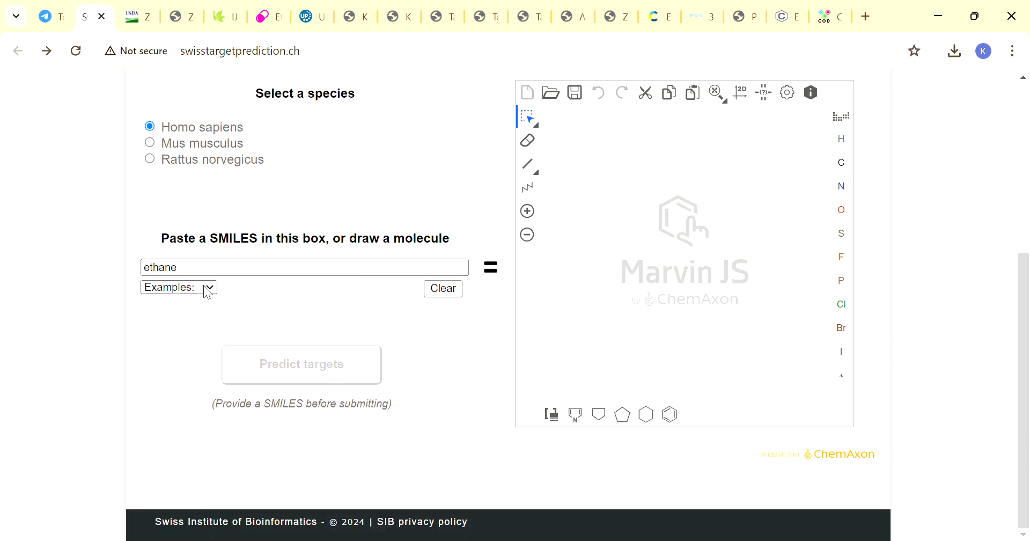
left_click(208, 325)
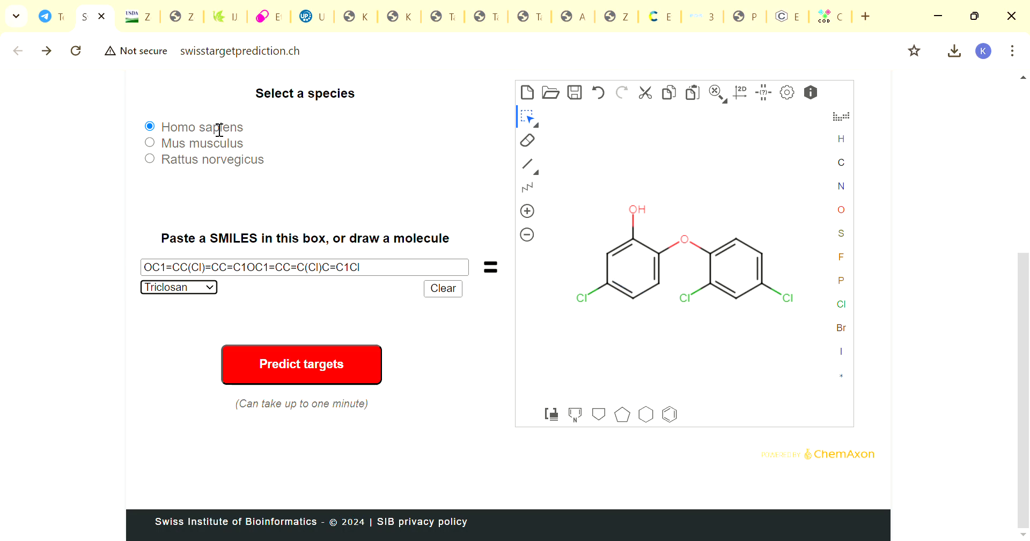
left_click(220, 156)
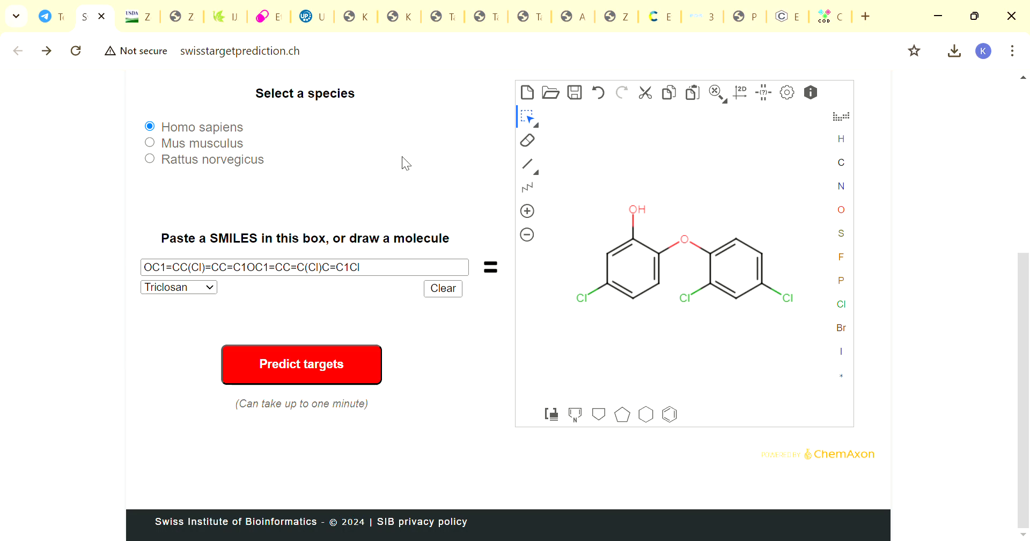
scroll(655, 211, "up", 5)
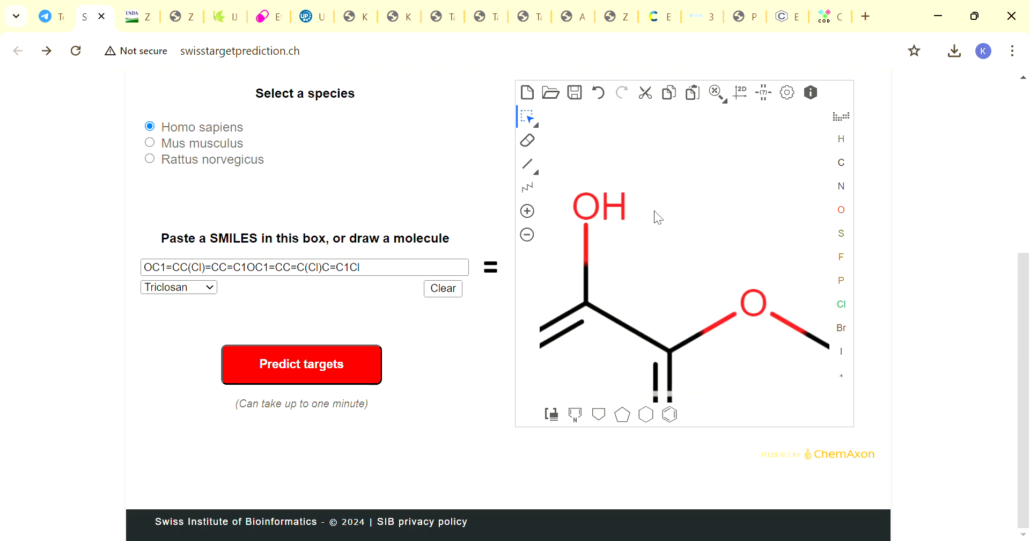
scroll(655, 211, "down", 8)
scroll(655, 210, "up", 5)
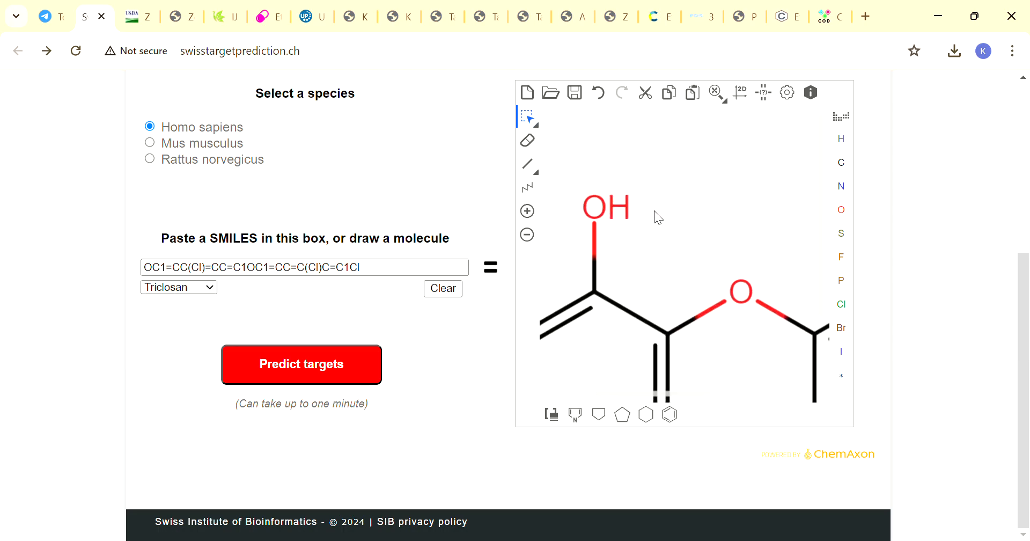
Step: Submit the Triclosan molecule for Homo sapiens target prediction and return to the input form
scroll(655, 210, "down", 3)
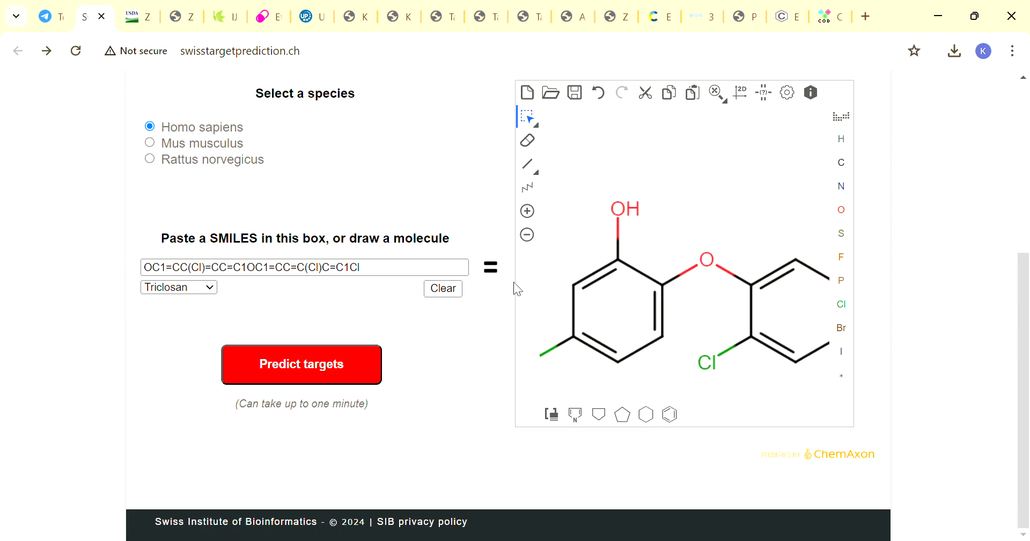
scroll(439, 404, "up", 4)
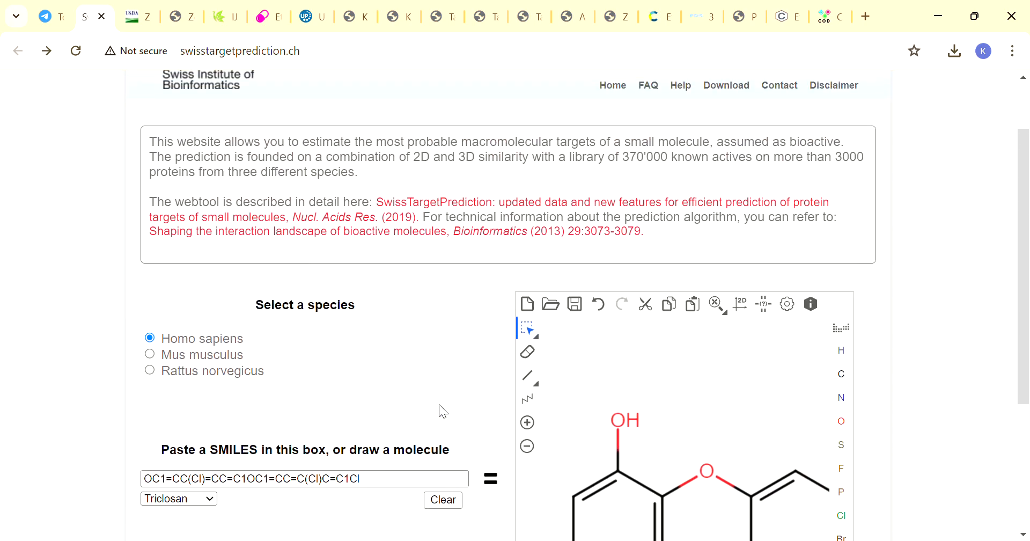
scroll(439, 405, "down", 3)
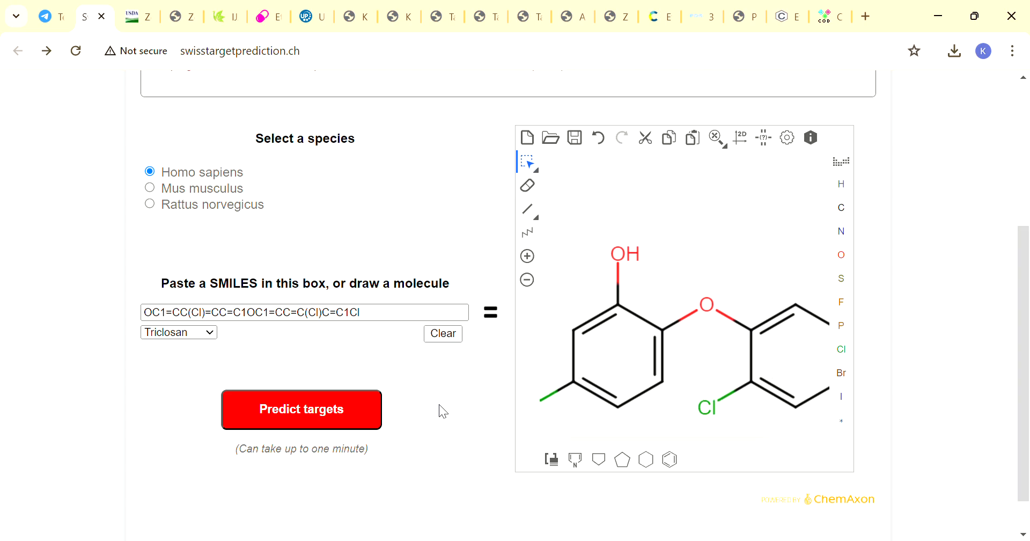
left_click(356, 405)
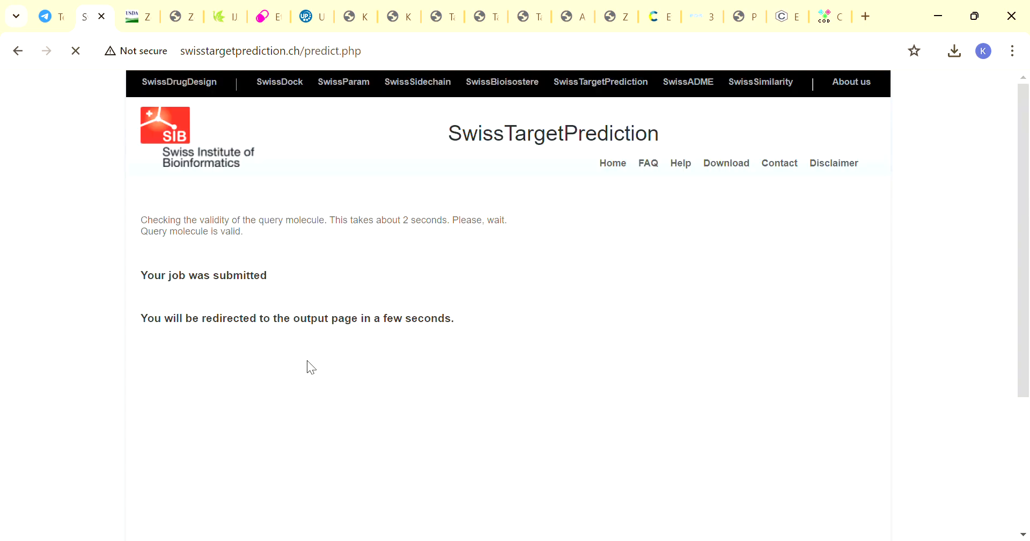
left_click(12, 53)
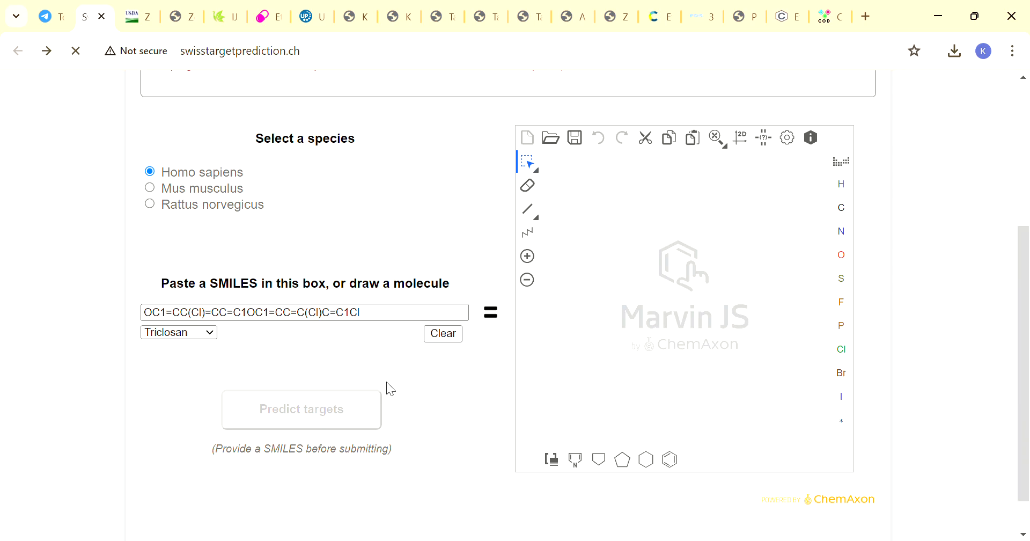
left_click(397, 319)
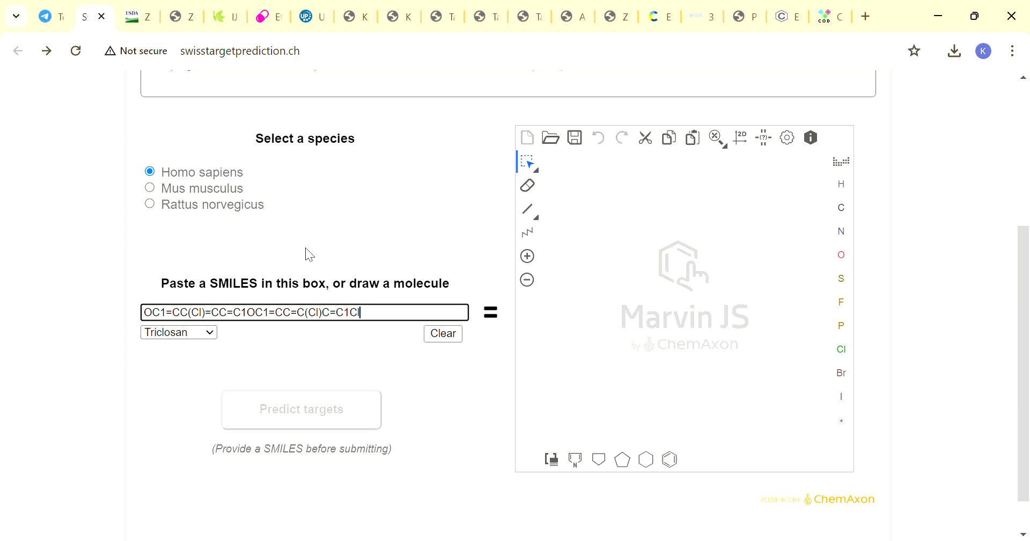
Step: Switch to the InfoKim ABC Genap 2024 chat in Telegram Web and open the db.idrblab.net/ttd link
left_click(43, 15)
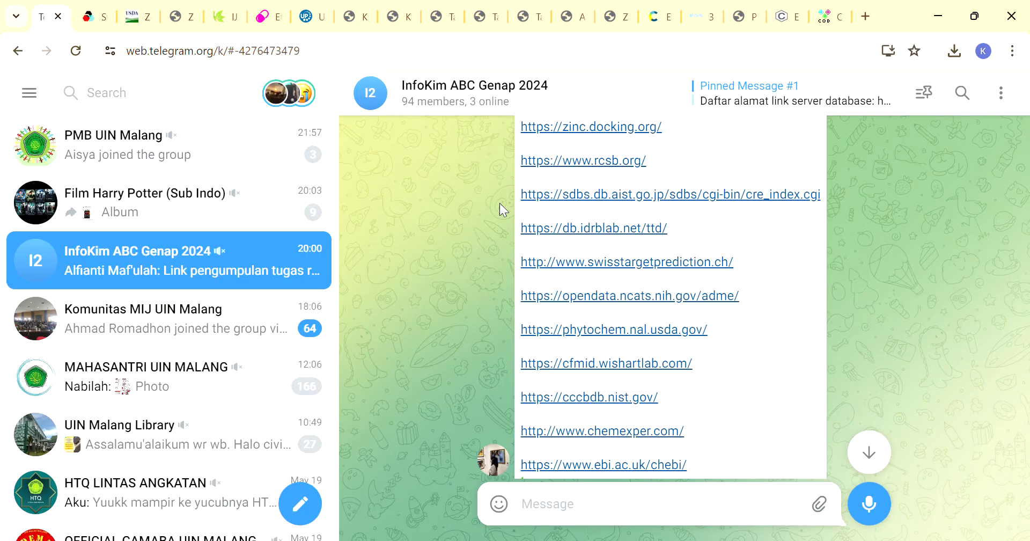
scroll(672, 317, "down", 3)
scroll(661, 312, "up", 3)
scroll(661, 311, "up", 6)
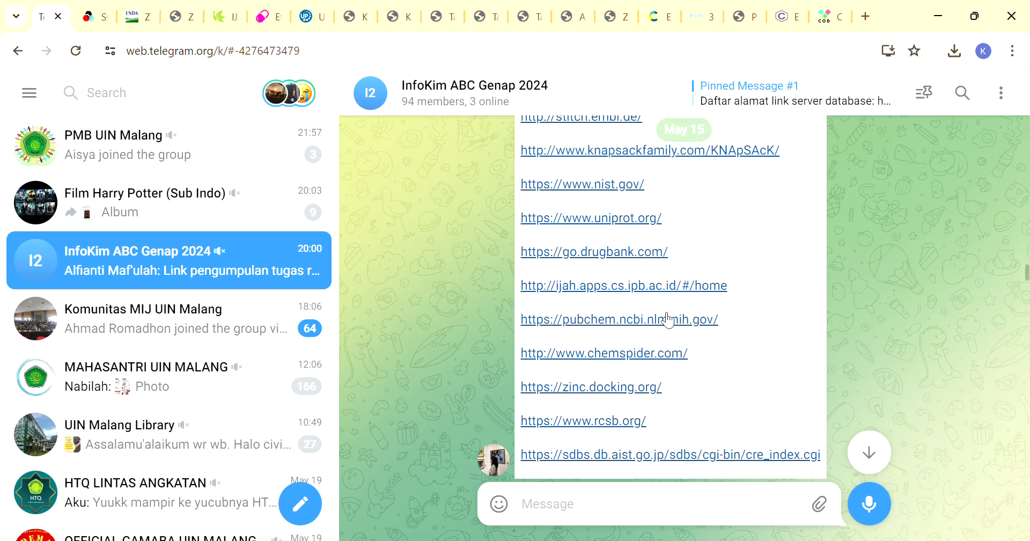
scroll(668, 321, "down", 3)
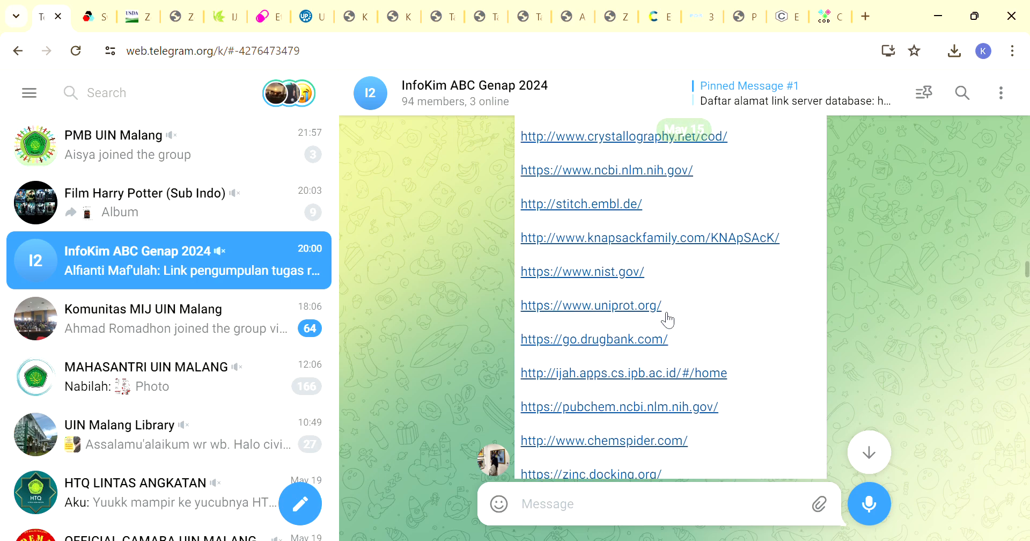
scroll(668, 320, "down", 6)
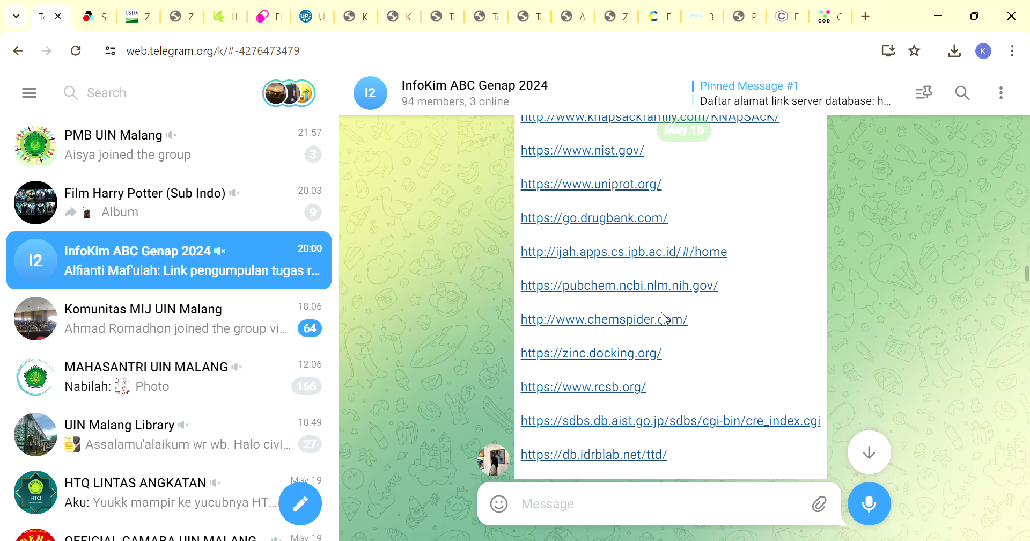
scroll(668, 320, "down", 5)
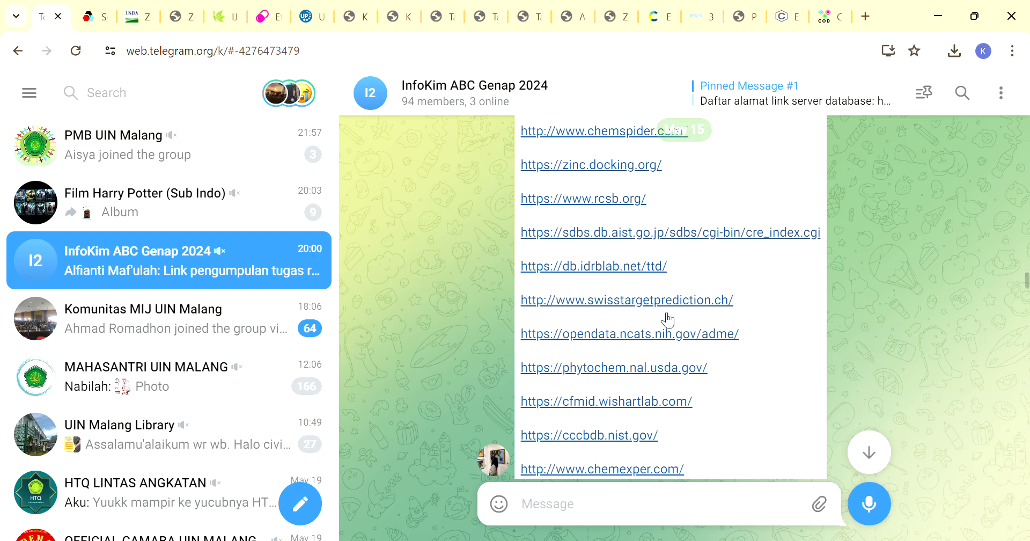
scroll(668, 320, "up", 2)
scroll(668, 320, "up", 1)
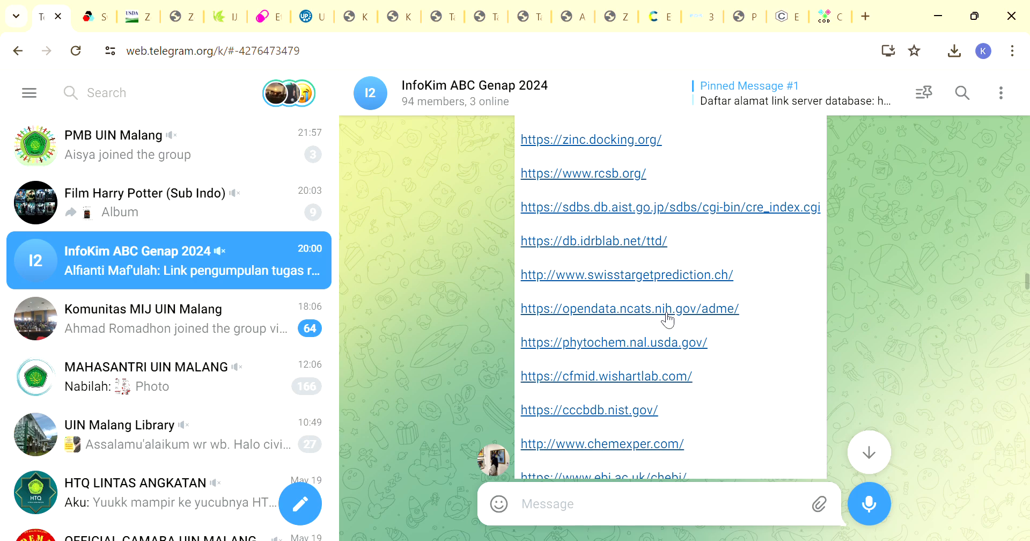
scroll(668, 320, "up", 1)
scroll(669, 320, "up", 2)
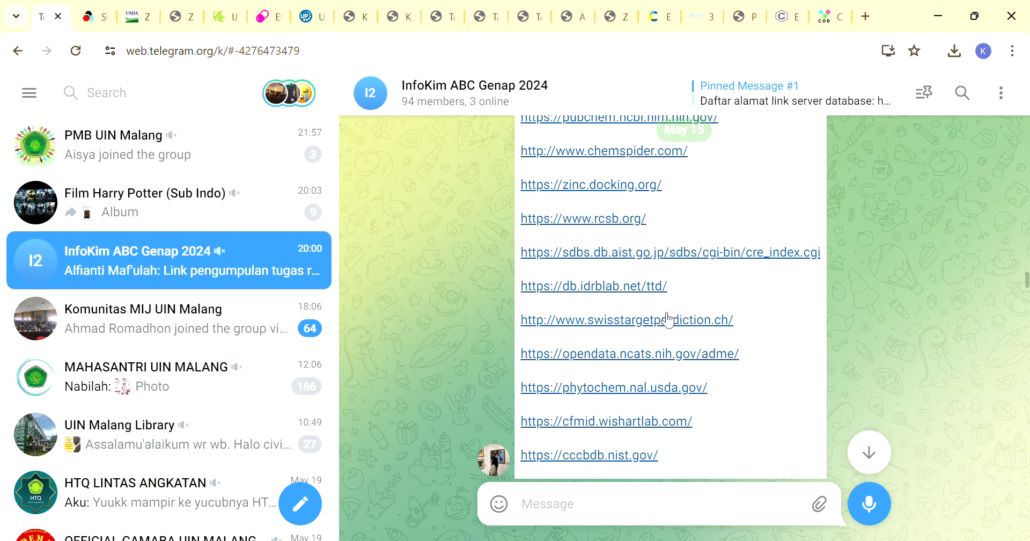
left_click(617, 283)
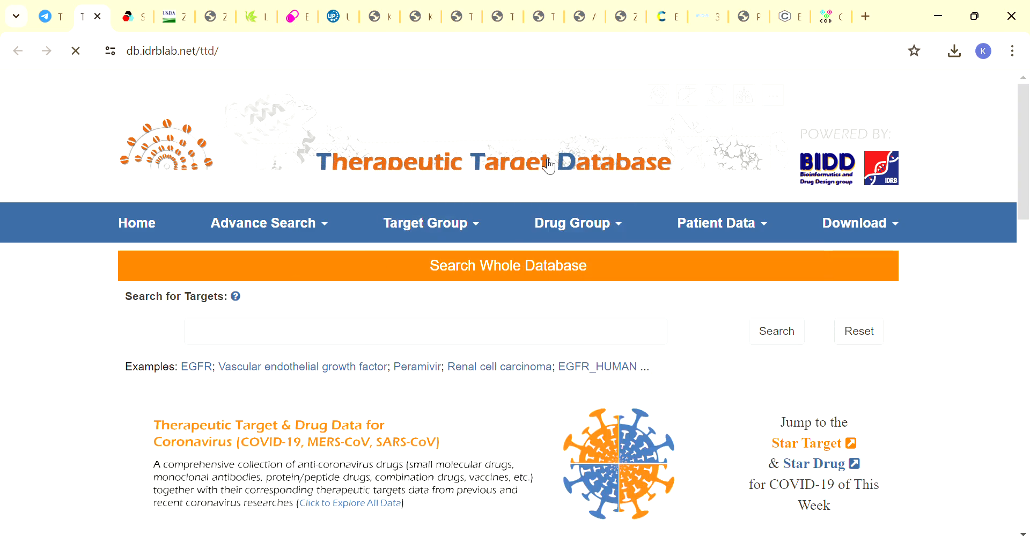
Step: Look over the Therapeutic Target Database home page, including its search sections, introduction, and the Advance Search and Target Group options
mouse_move(574, 223)
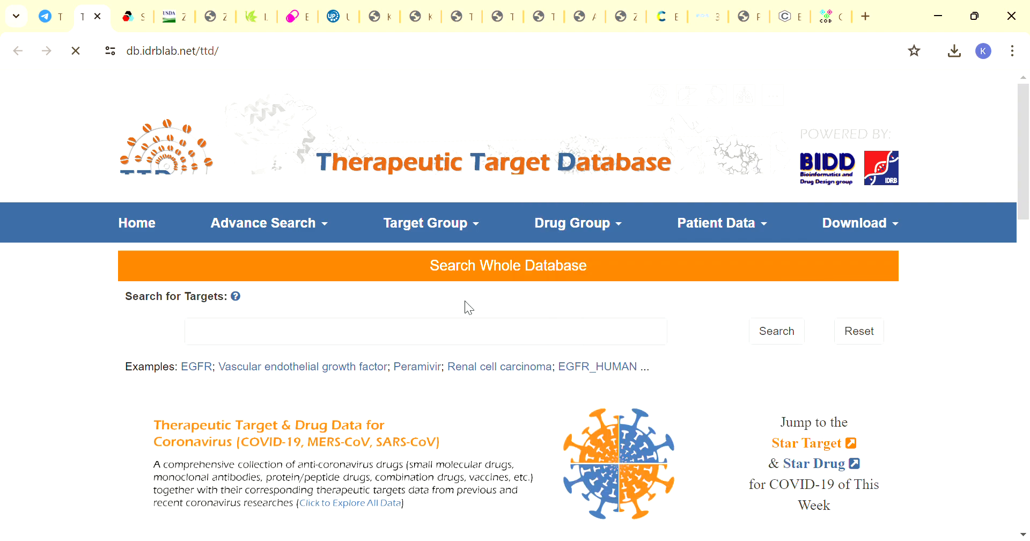
scroll(465, 301, "down", 3)
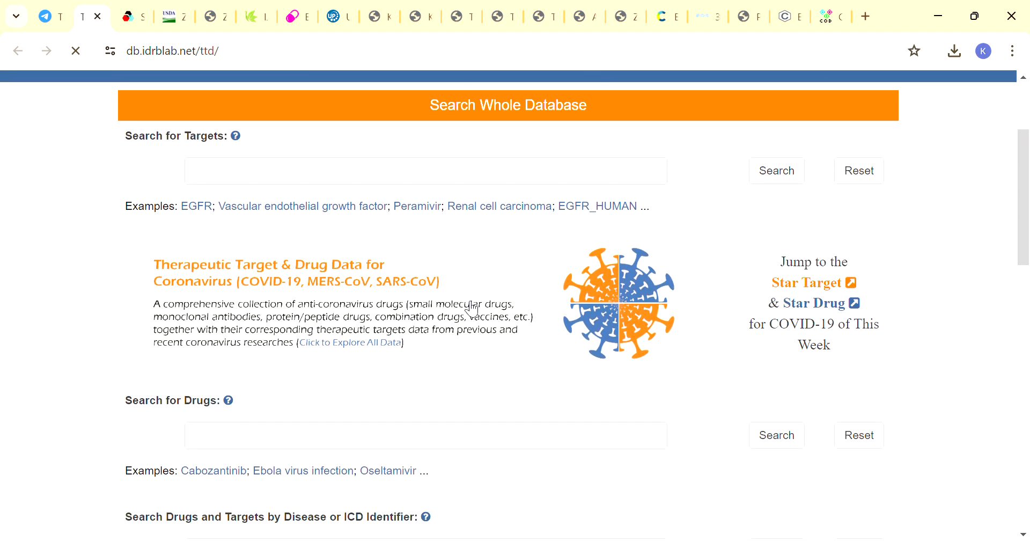
scroll(472, 309, "up", 3)
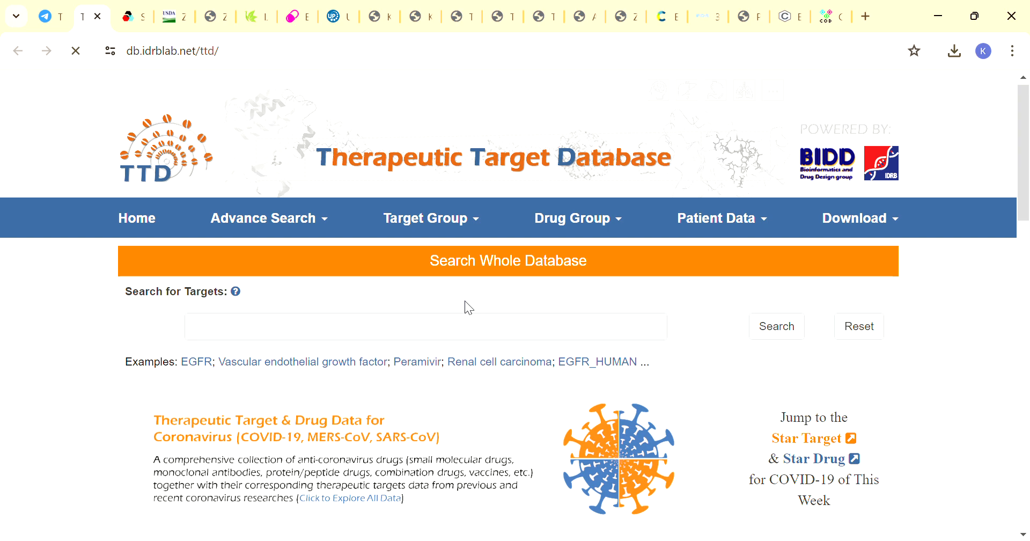
scroll(465, 300, "down", 1)
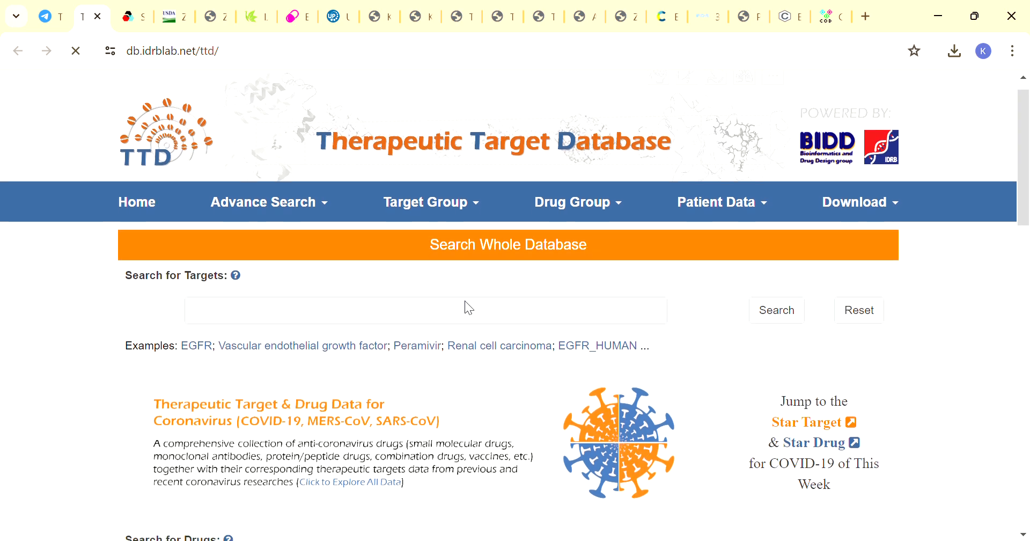
scroll(464, 307, "down", 1)
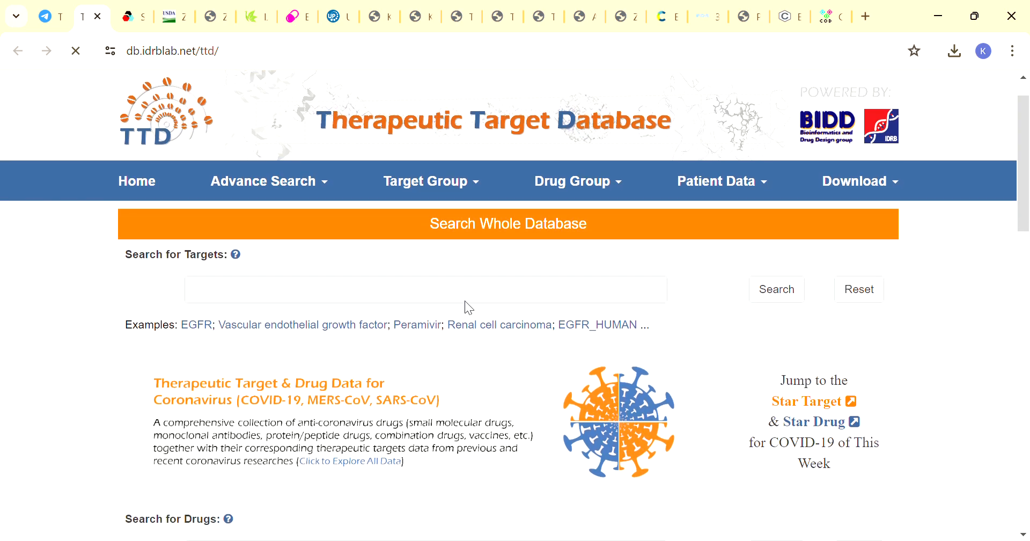
scroll(465, 302, "down", 1)
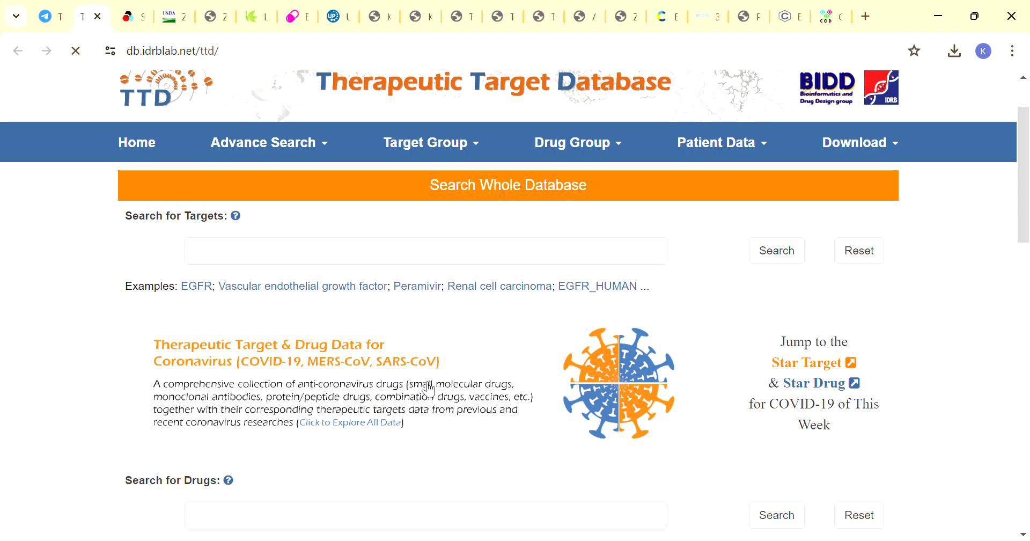
scroll(428, 389, "down", 10)
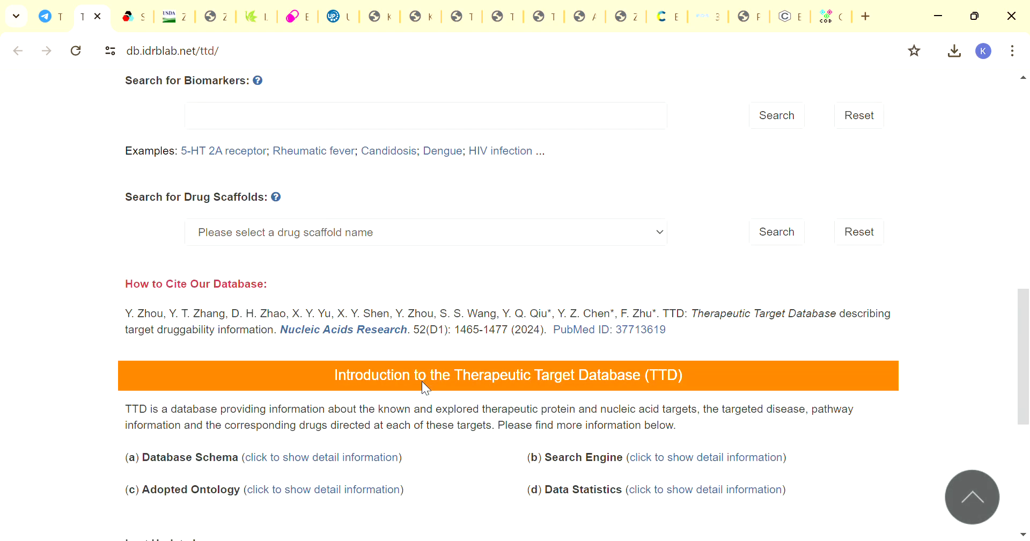
scroll(429, 386, "down", 3)
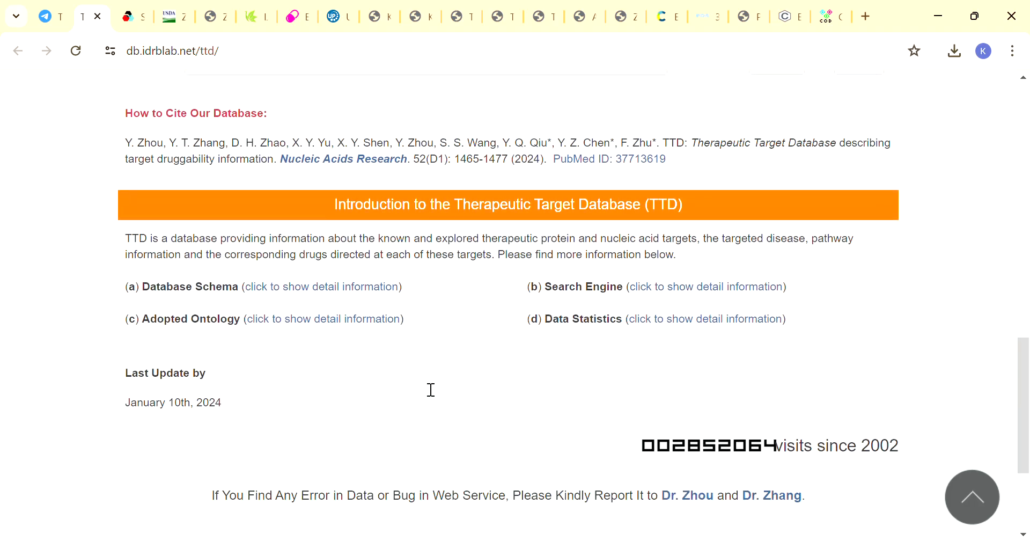
scroll(422, 387, "down", 2)
scroll(422, 386, "up", 6)
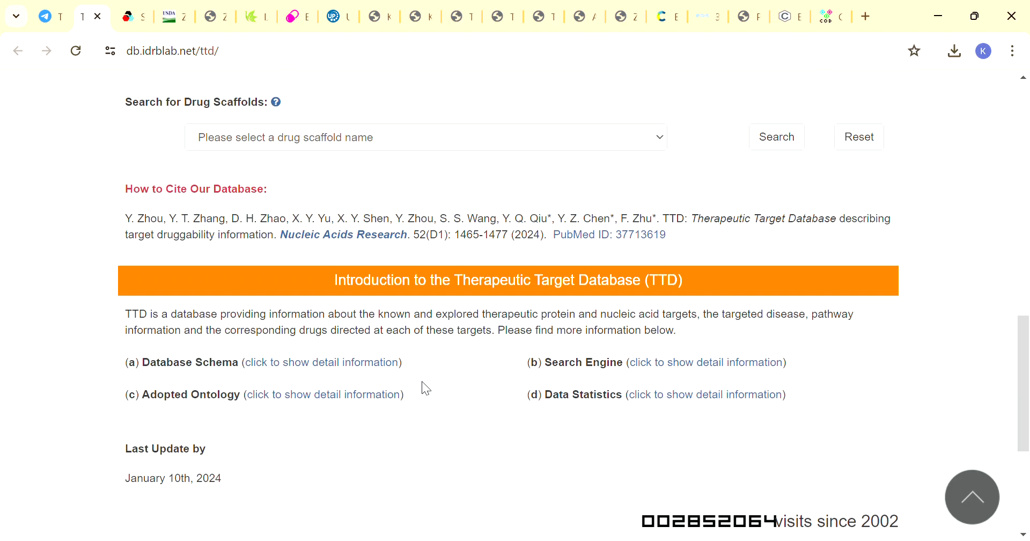
scroll(427, 388, "up", 10)
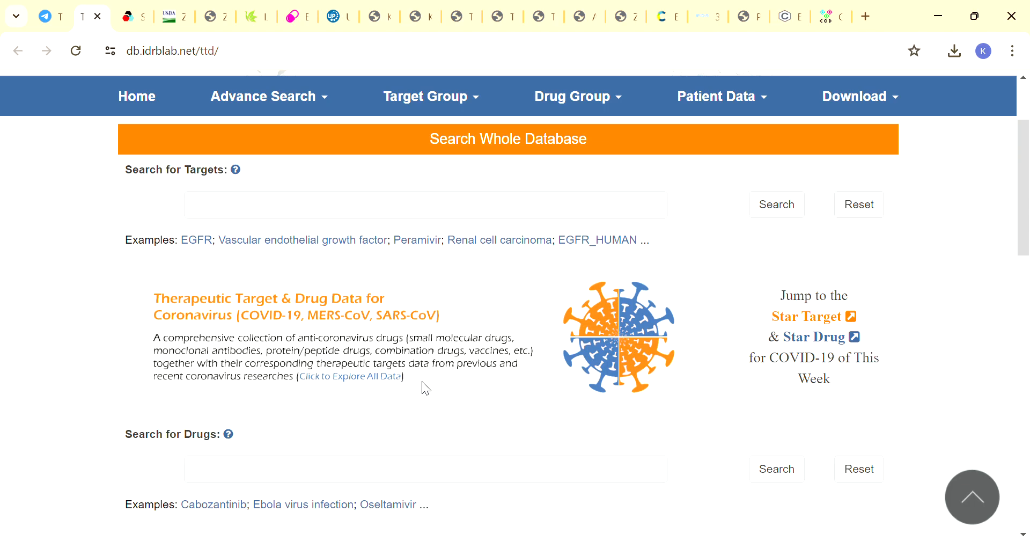
mouse_move(243, 138)
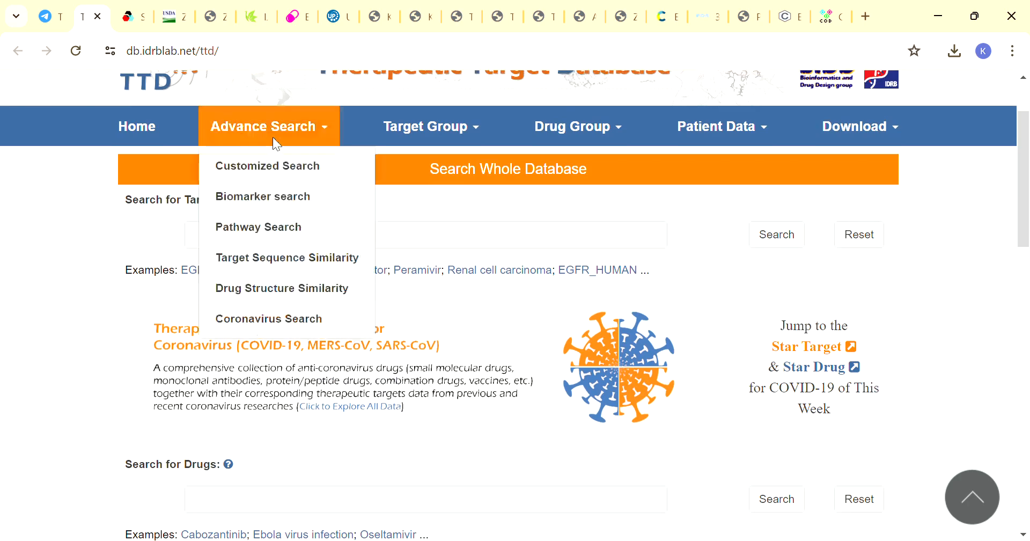
mouse_move(479, 120)
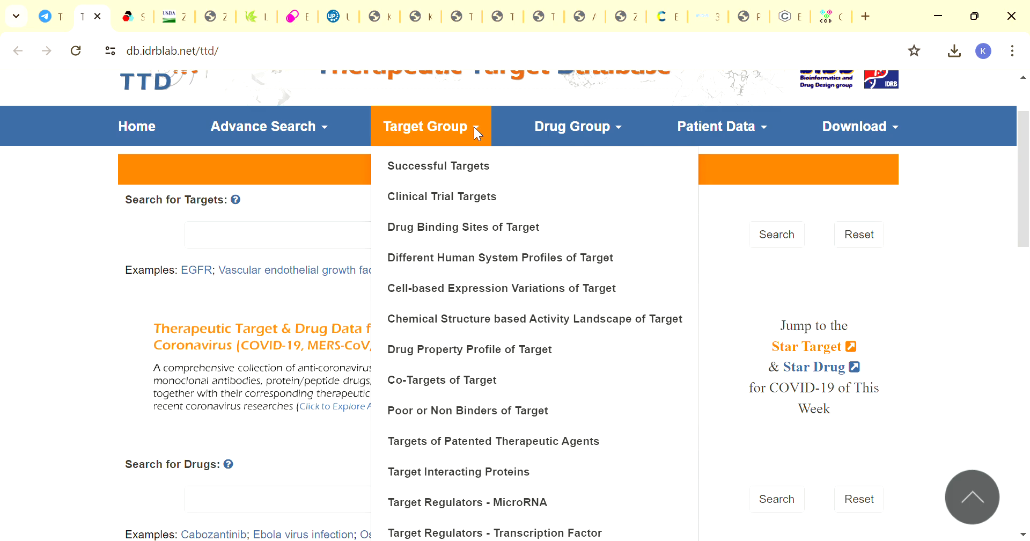
Step: Search the Therapeutic Target Database for targets matching "ethane" and look through the first page of results
left_click(230, 244)
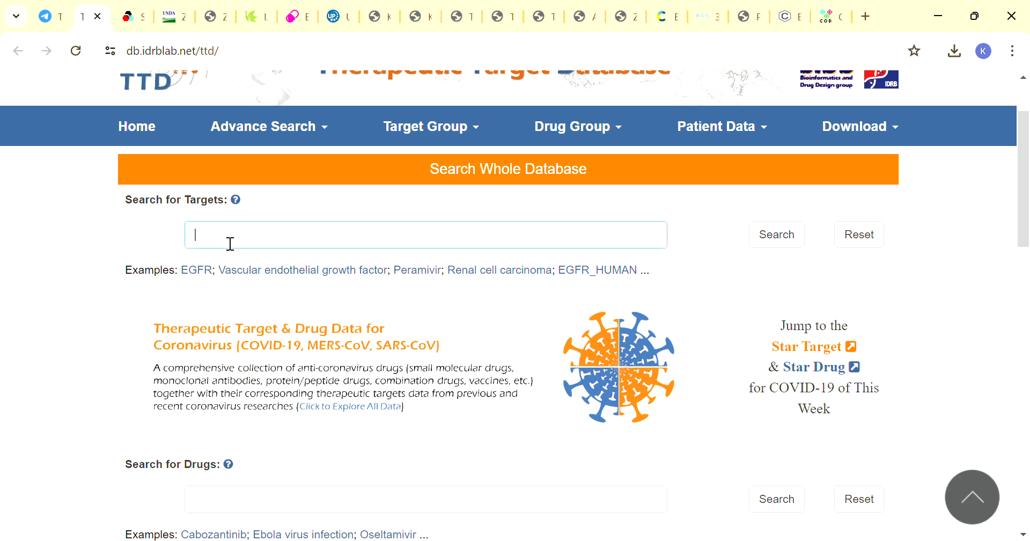
type("ethane")
key("Return")
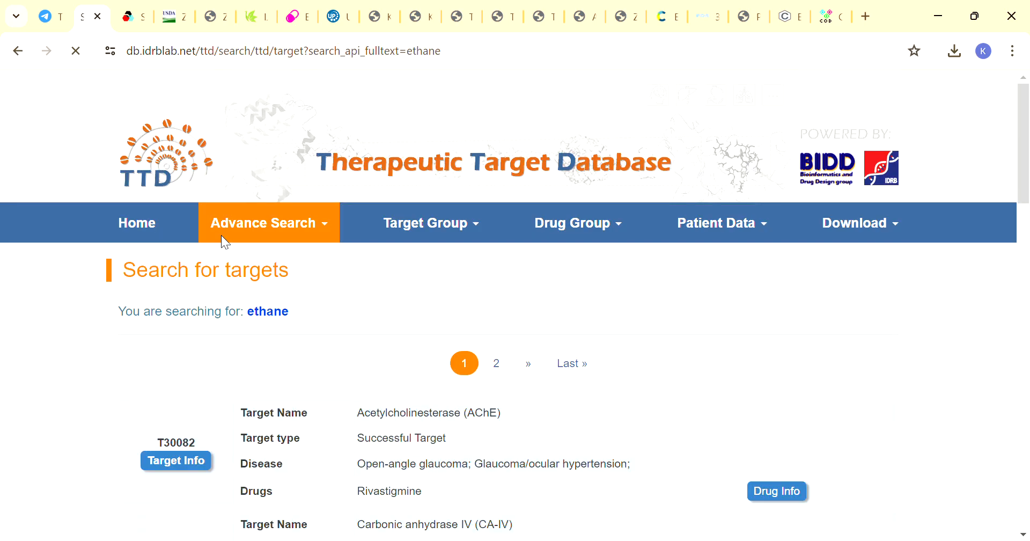
scroll(328, 442, "down", 3)
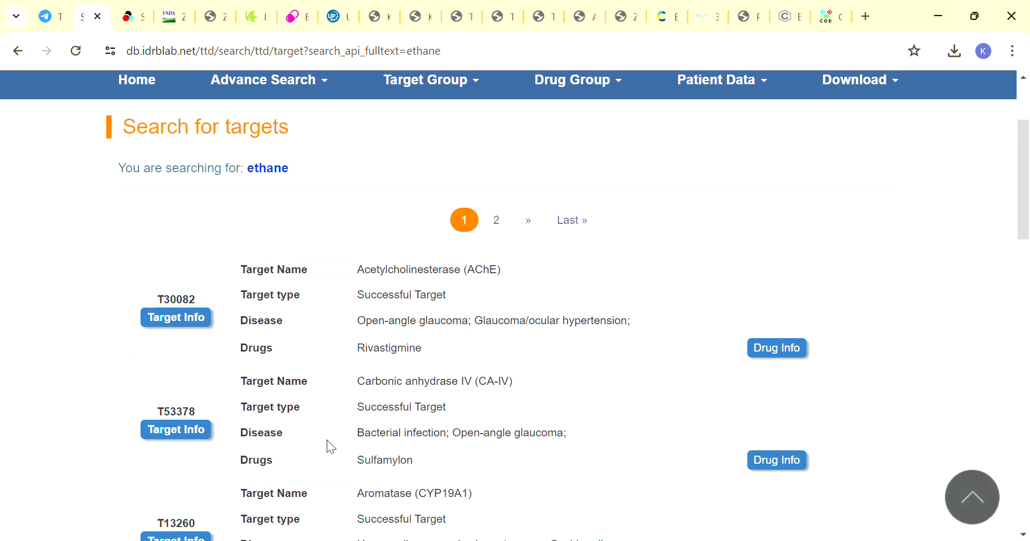
scroll(440, 480, "down", 6)
scroll(442, 484, "up", 7)
scroll(441, 485, "down", 6)
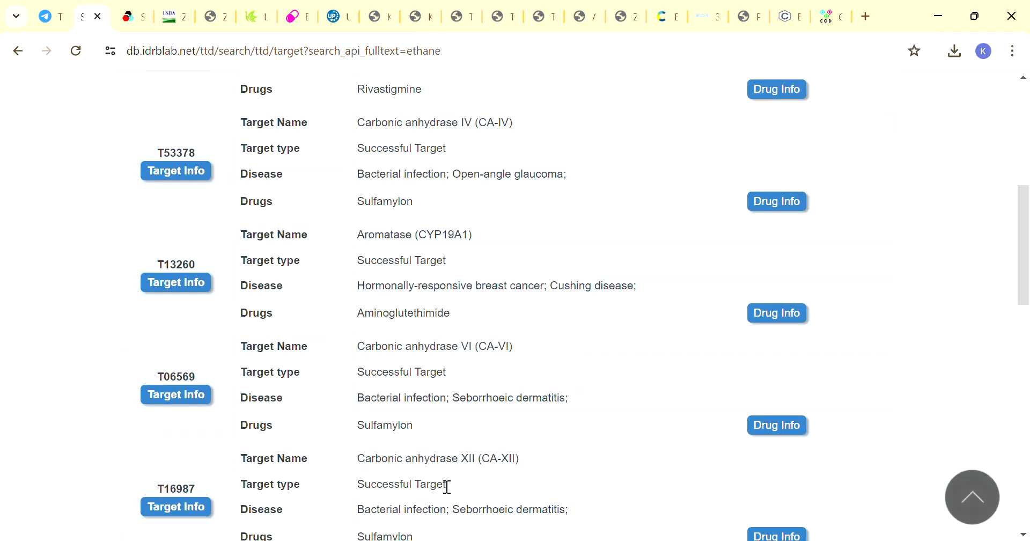
scroll(441, 484, "down", 10)
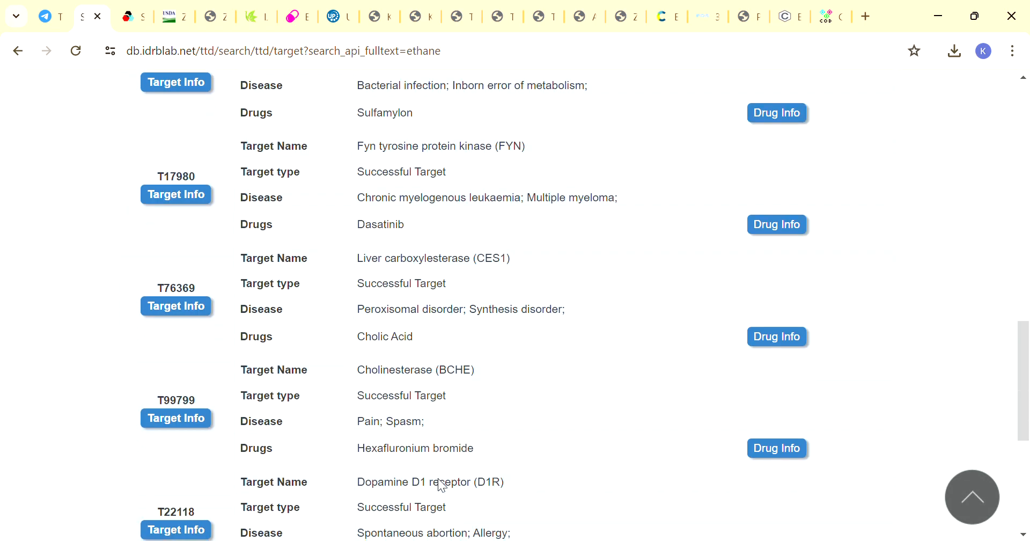
scroll(443, 485, "up", 15)
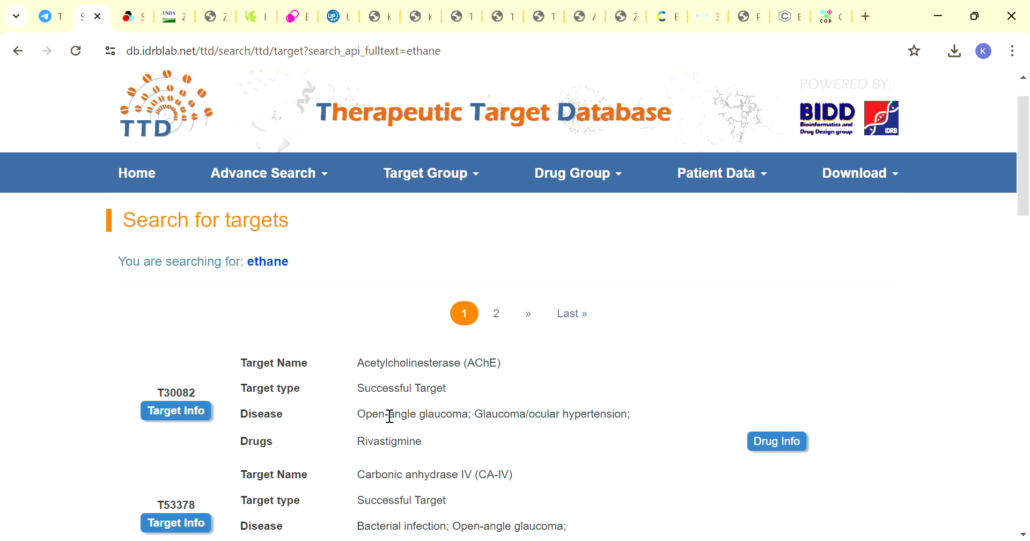
Step: Open the target information for Acetylcholinesterase (AChE) and highlight its Target ID in the general information section
left_click(199, 416)
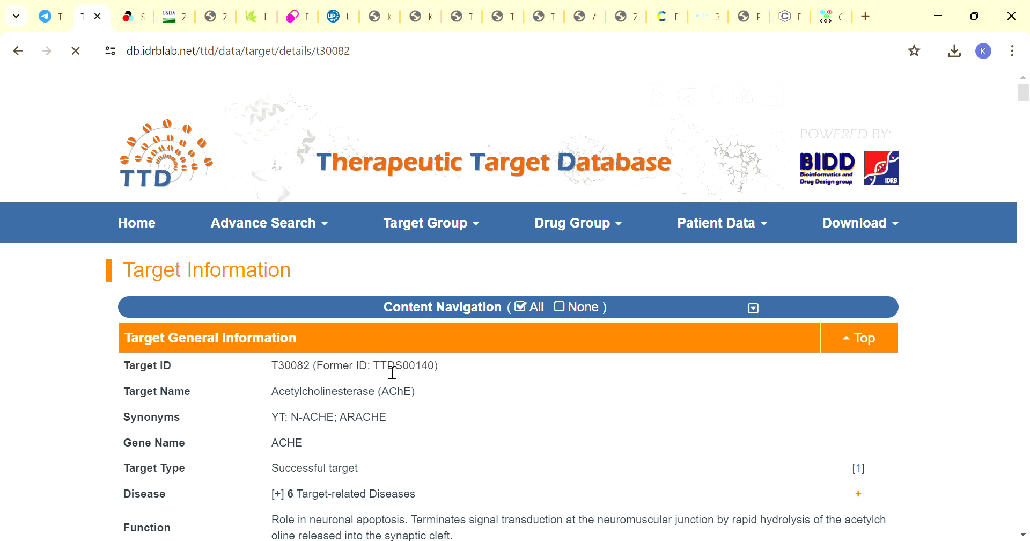
scroll(322, 300, "down", 2)
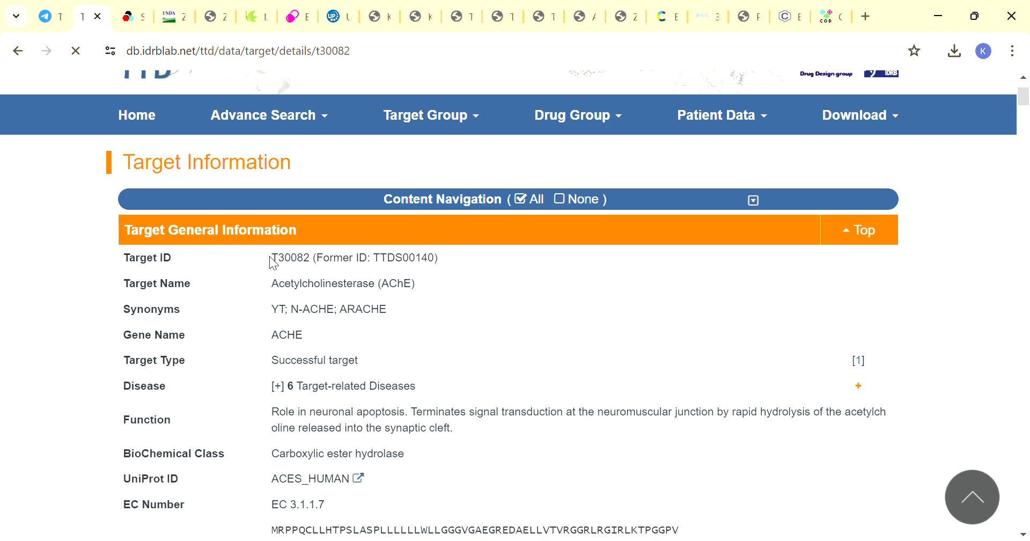
triple_click(243, 262)
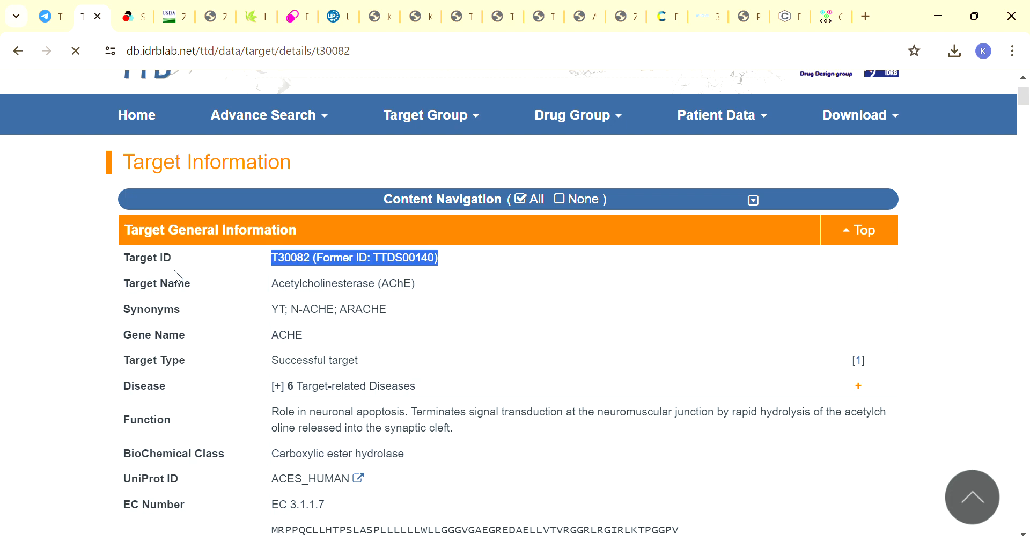
Step: Highlight the target name and the function description in the Acetylcholinesterase general information section
left_click_drag(271, 285, 441, 283)
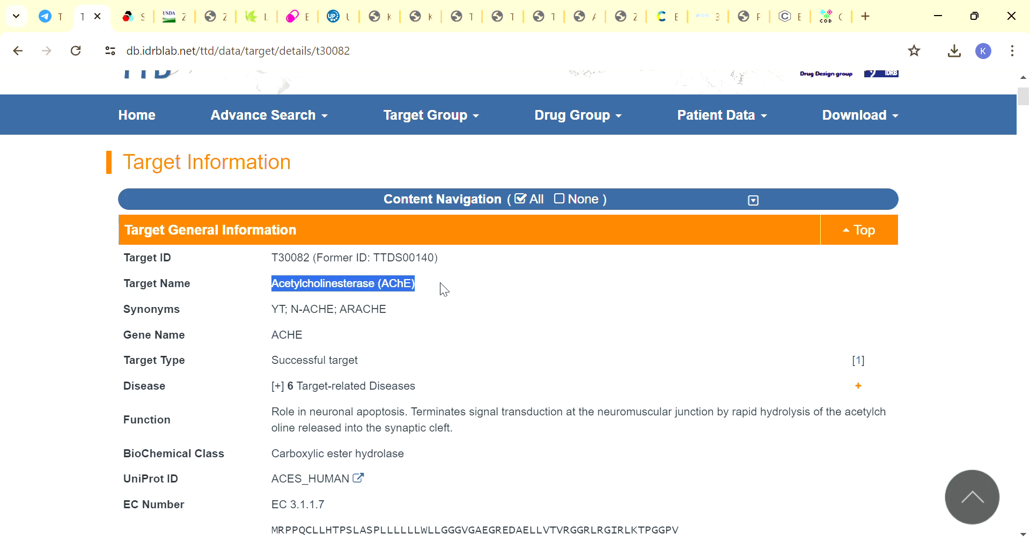
left_click(431, 309)
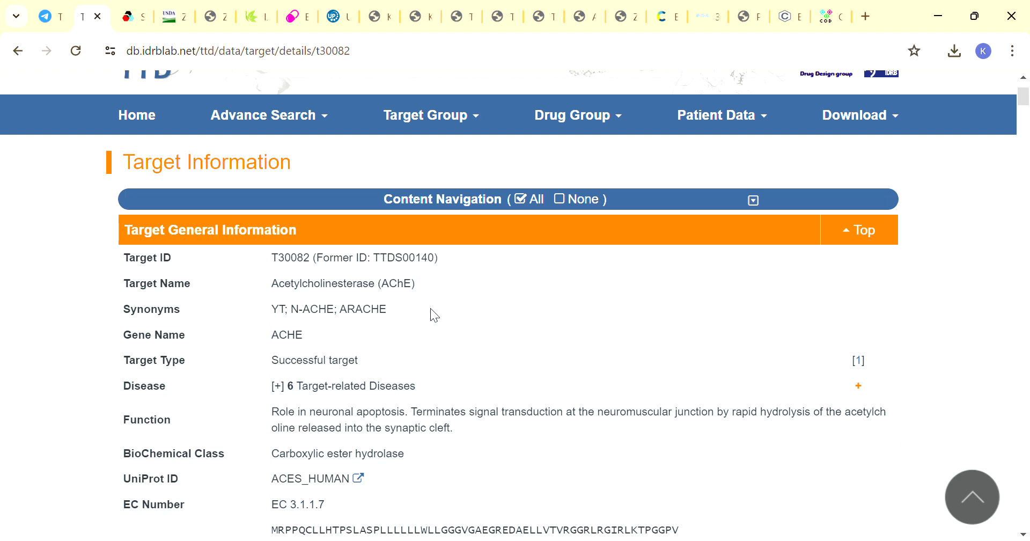
scroll(329, 336, "down", 4)
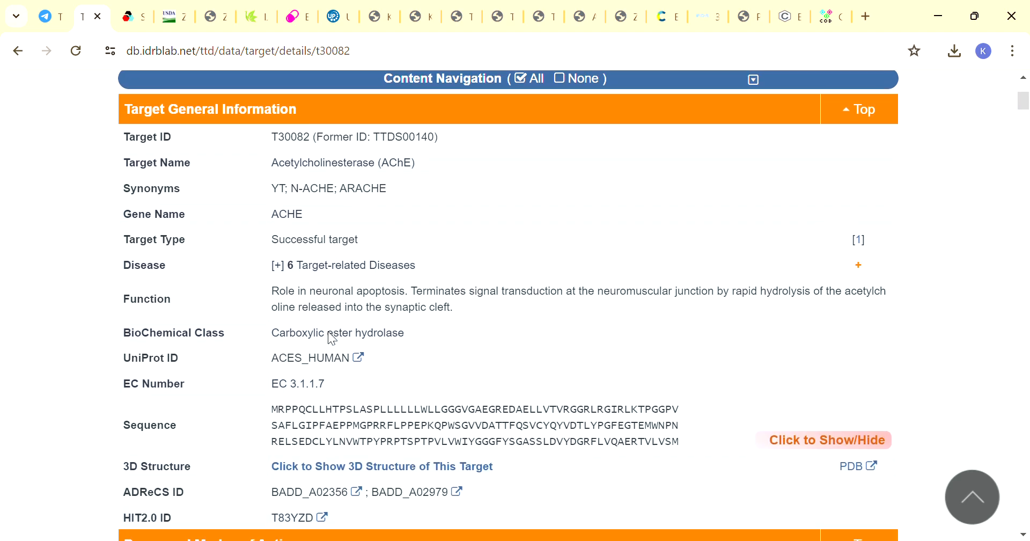
left_click_drag(271, 195, 493, 205)
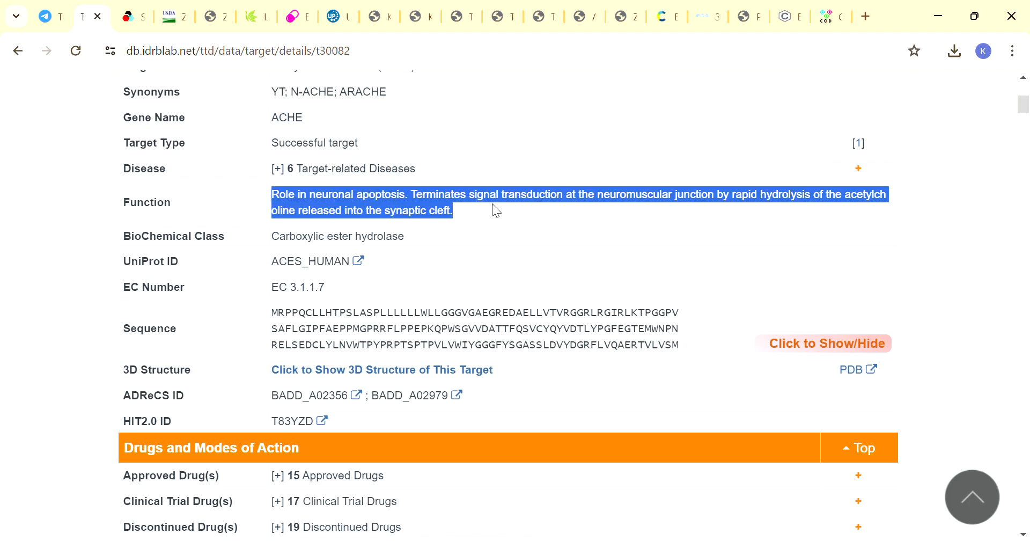
left_click(450, 233)
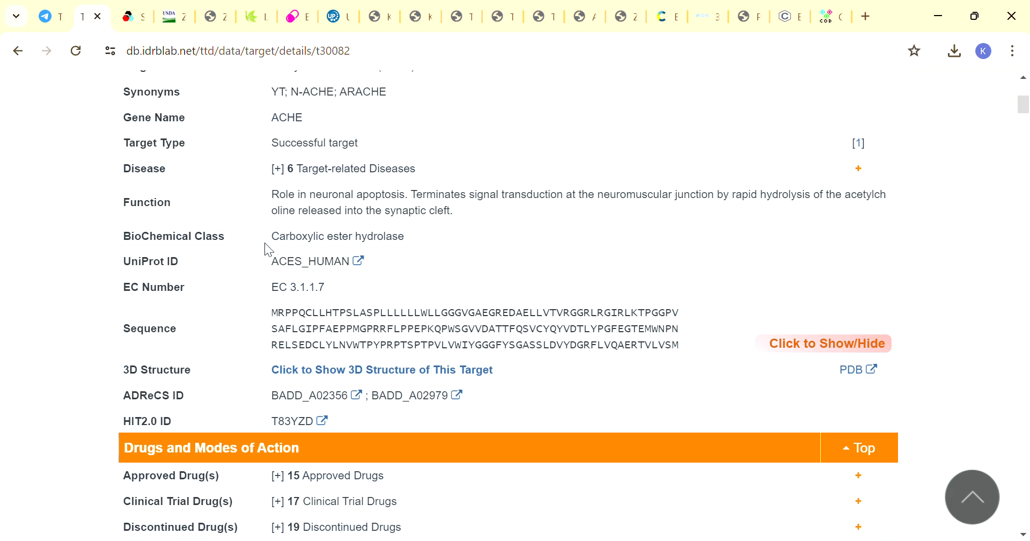
scroll(493, 432, "down", 3)
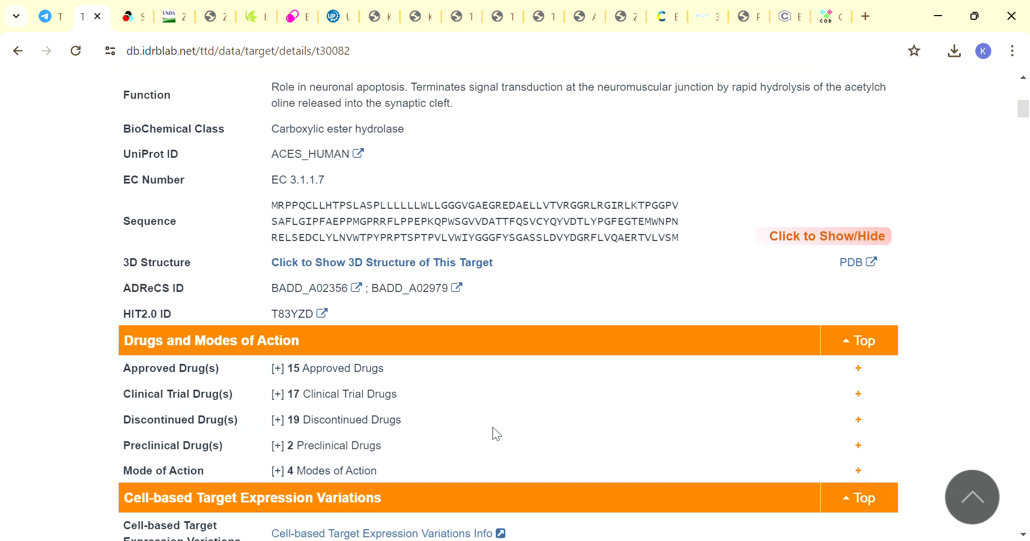
Step: Examine the Galantamine drug binding site, including its X-ray diffraction method, PDB sequence, 3D structure and residue distances
scroll(497, 432, "down", 3)
scroll(498, 432, "down", 3)
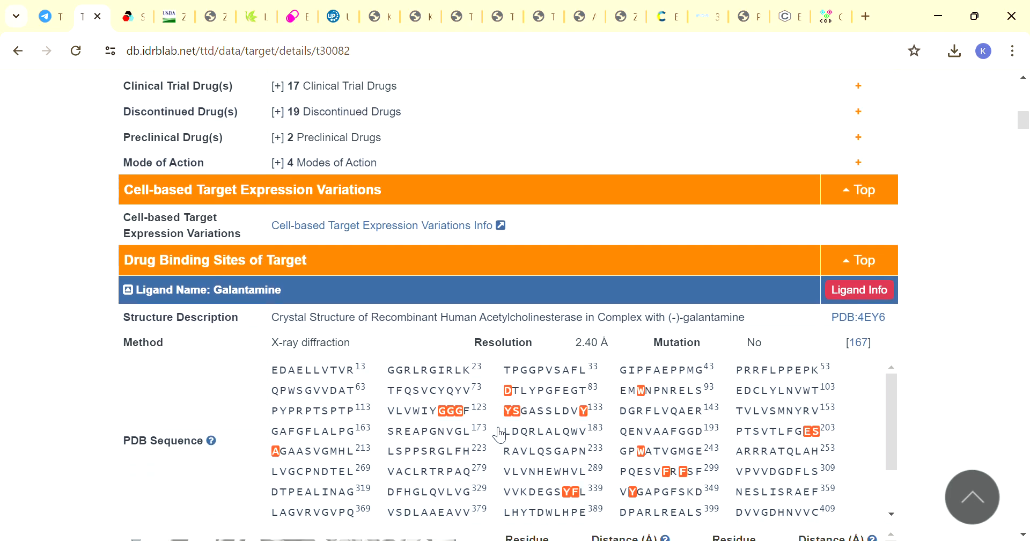
scroll(499, 435, "down", 1)
scroll(498, 434, "up", 1)
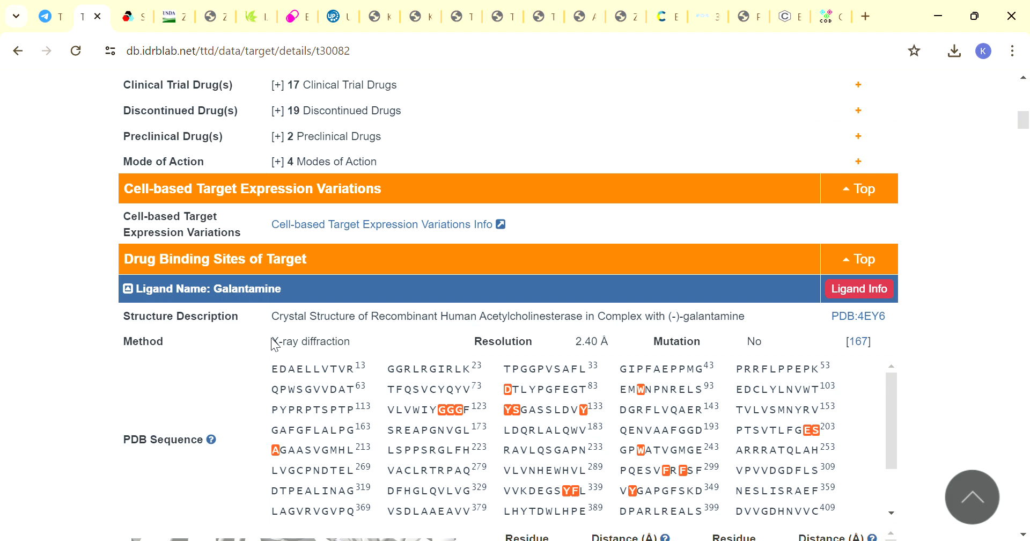
left_click_drag(272, 340, 354, 343)
left_click(365, 336)
scroll(550, 337, "down", 5)
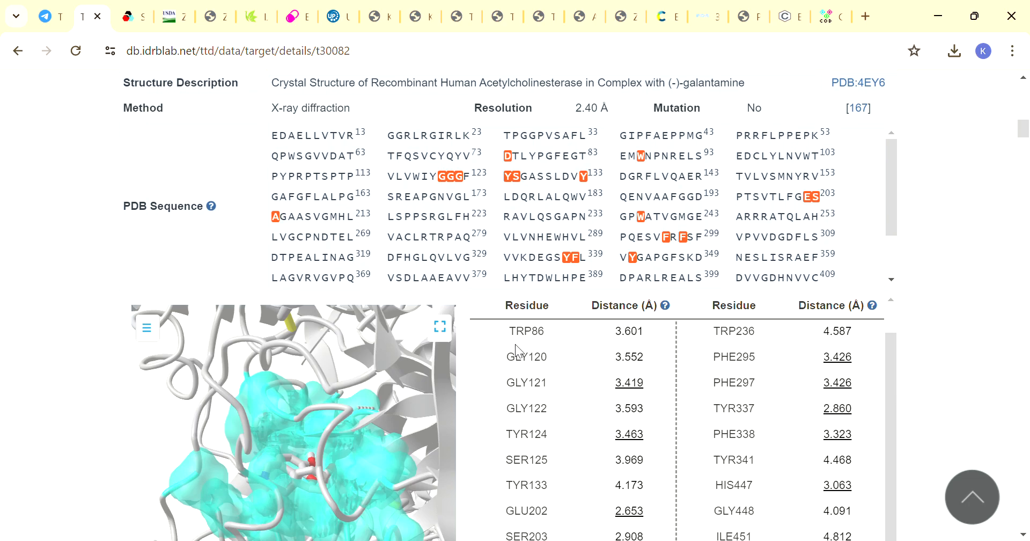
scroll(278, 437, "down", 3)
scroll(278, 440, "down", 3)
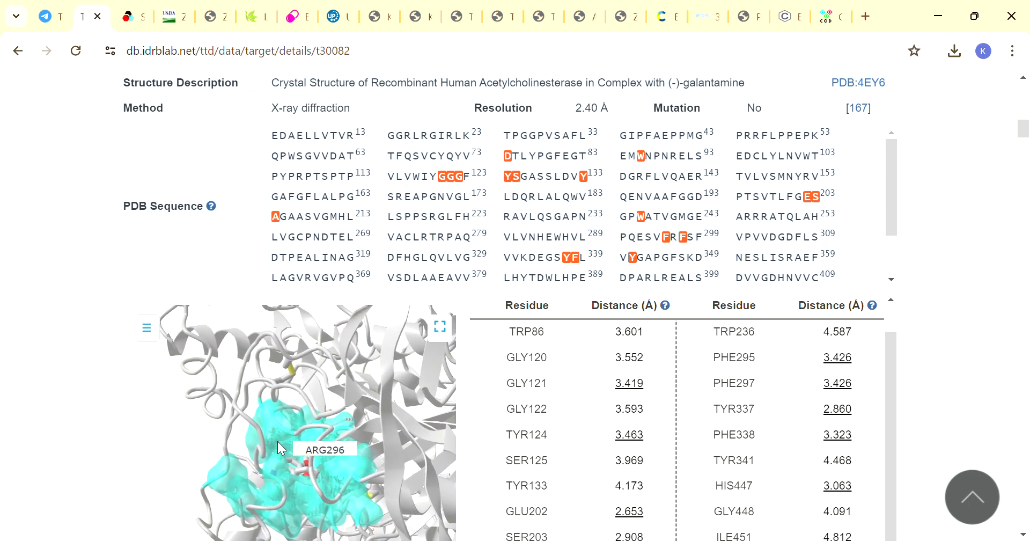
scroll(278, 441, "down", 1)
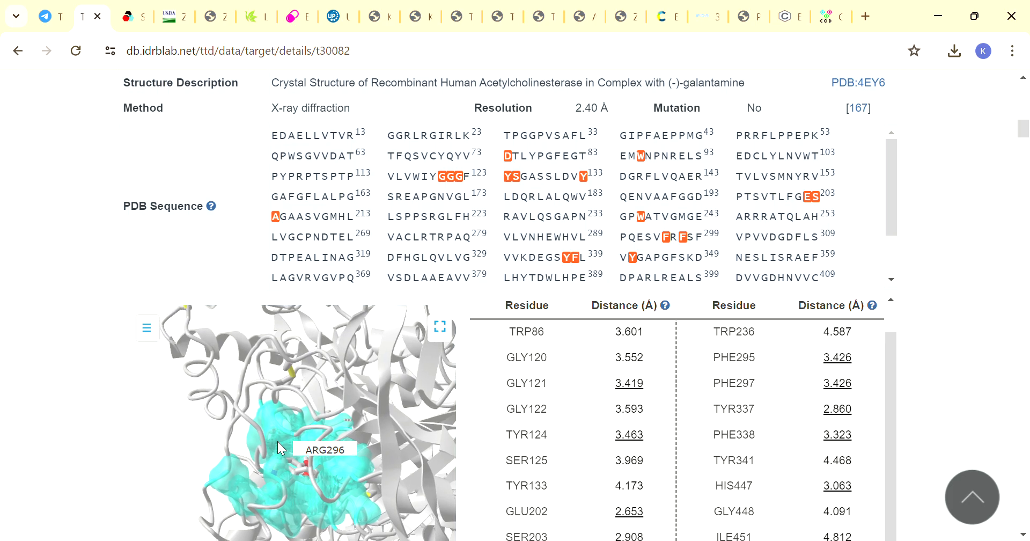
scroll(356, 338, "down", 3)
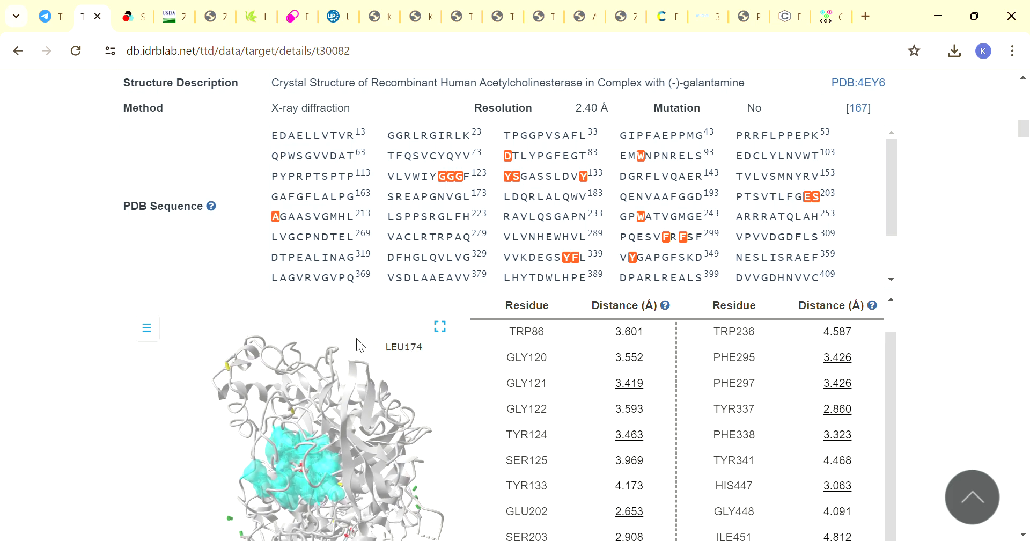
scroll(946, 357, "down", 5)
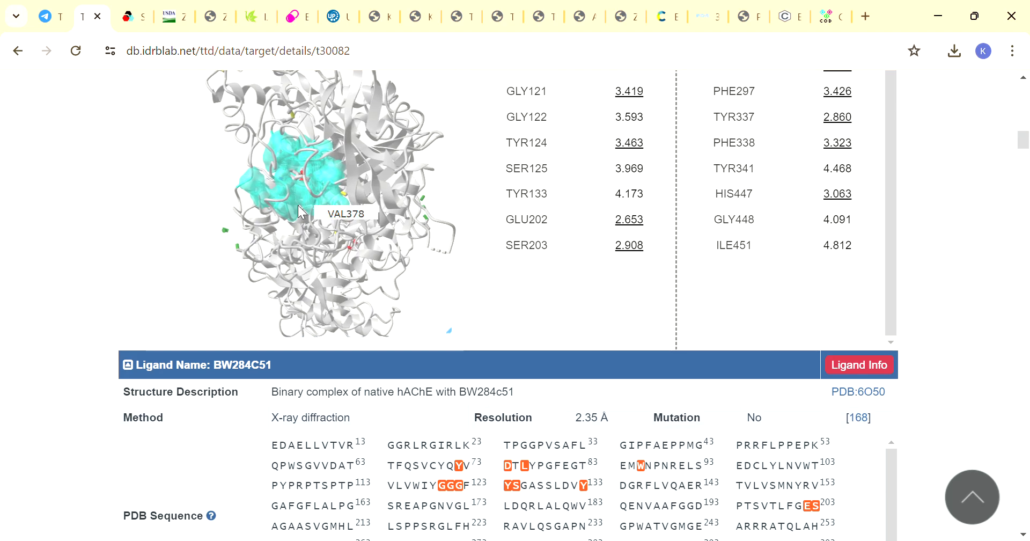
Step: Look through the BW284C51 binding site, human system profiles, chemical activity landscape and drug property profile of the target
scroll(523, 420, "down", 4)
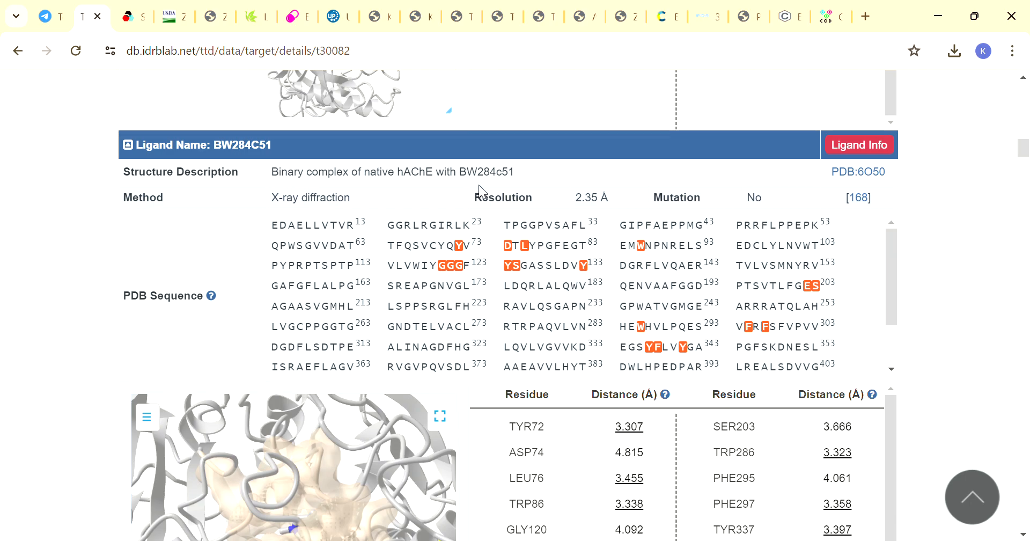
scroll(433, 331, "down", 1)
scroll(432, 331, "down", 1)
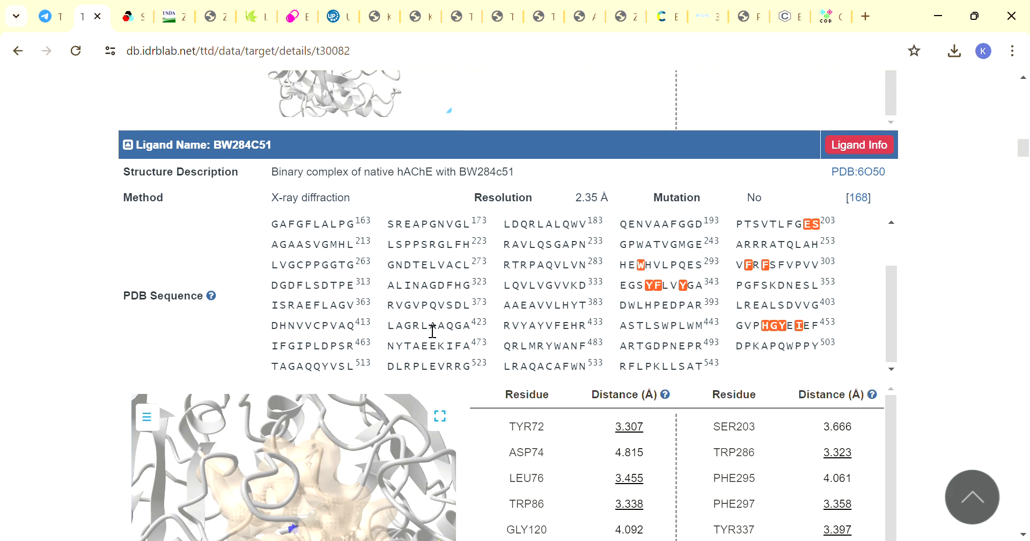
scroll(952, 457, "down", 6)
scroll(919, 355, "down", 5)
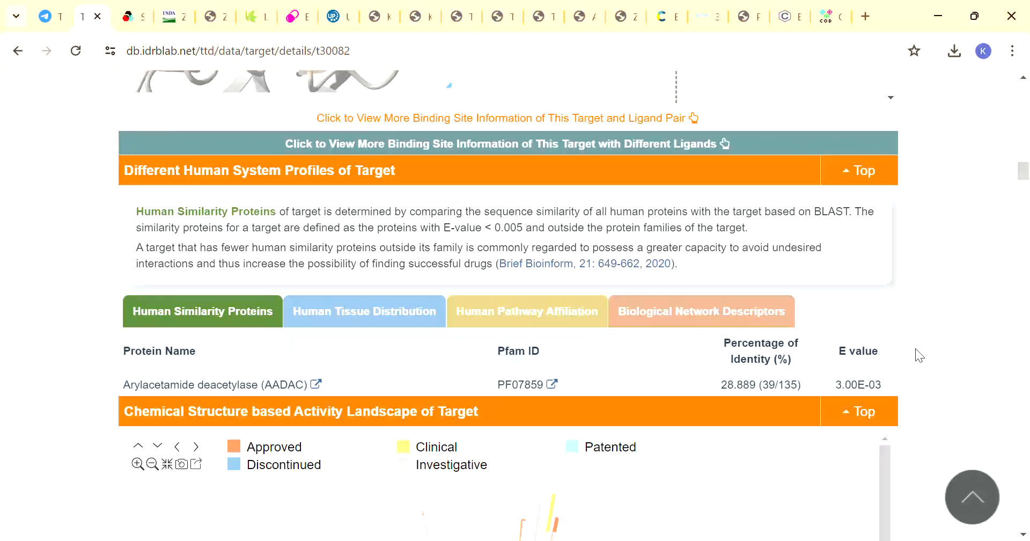
scroll(918, 354, "down", 11)
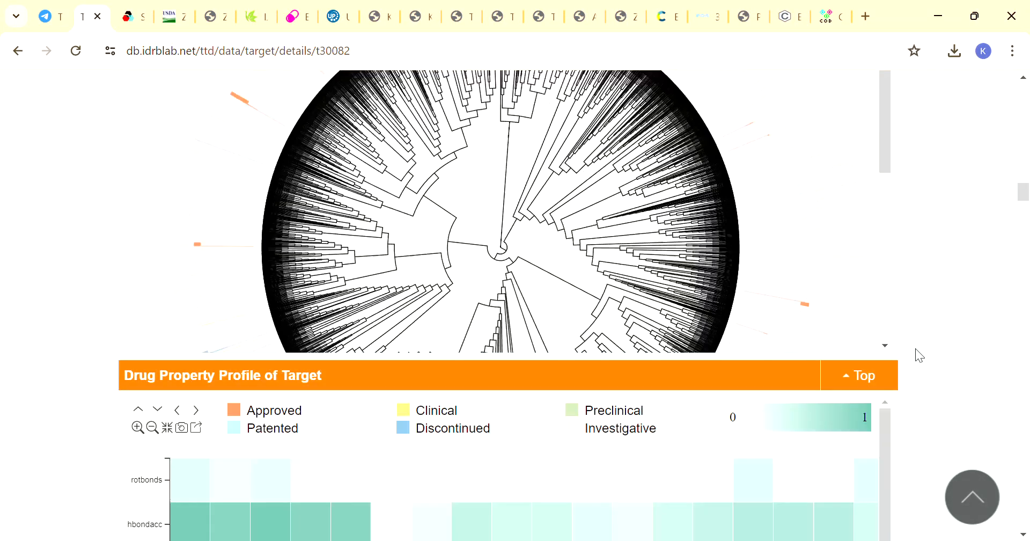
scroll(916, 349, "down", 3)
scroll(915, 348, "up", 1)
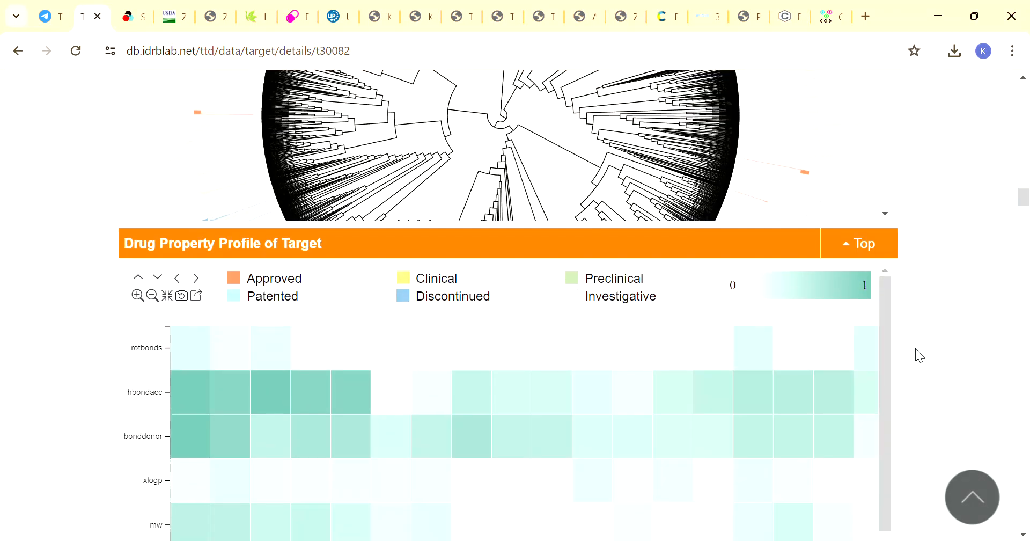
scroll(915, 349, "up", 20)
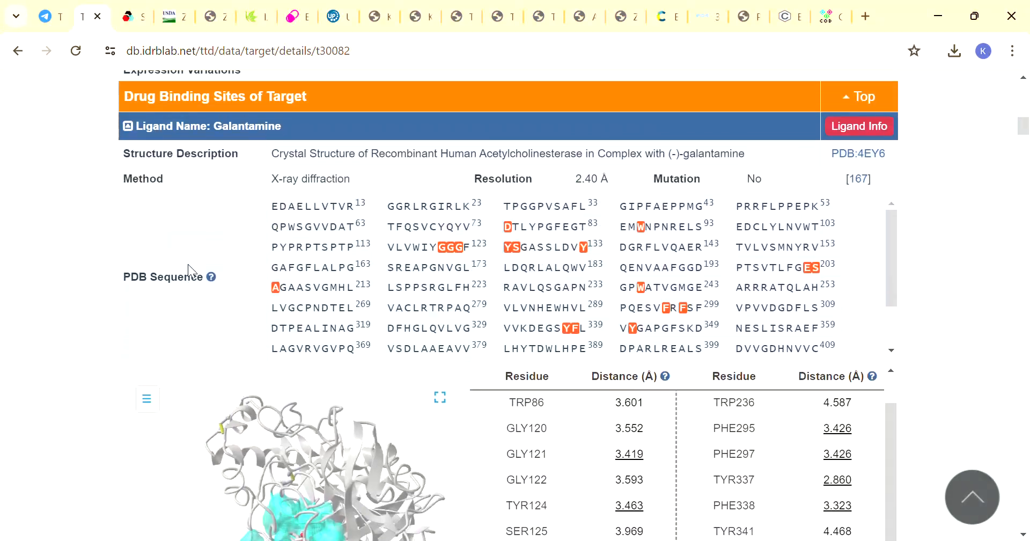
Step: Switch back to the InfoKim ABC Genap 2024 chat in Telegram Web and open the stitch.embl.de link
left_click(40, 17)
scroll(690, 356, "down", 4)
scroll(686, 355, "up", 3)
scroll(685, 355, "up", 5)
scroll(686, 356, "up", 2)
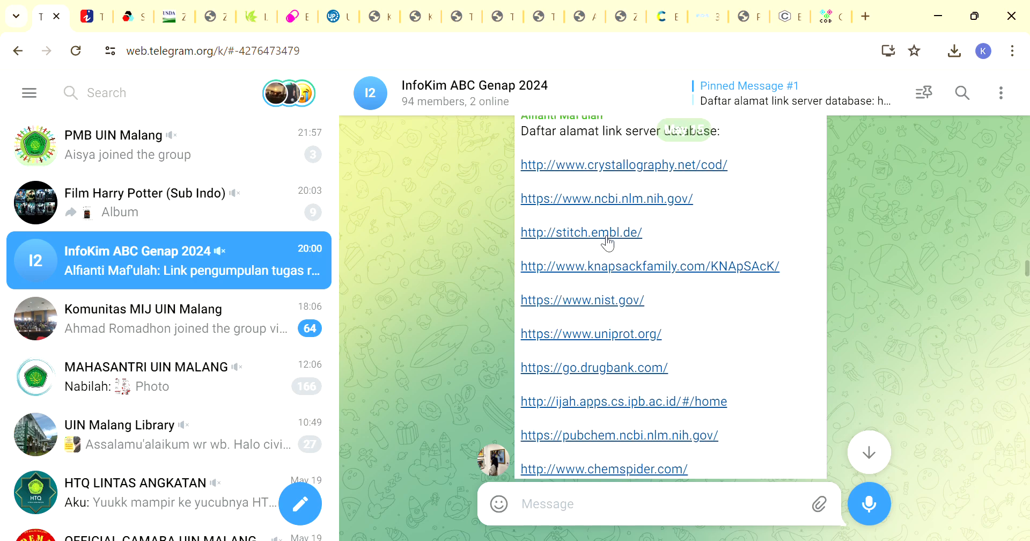
left_click(606, 238)
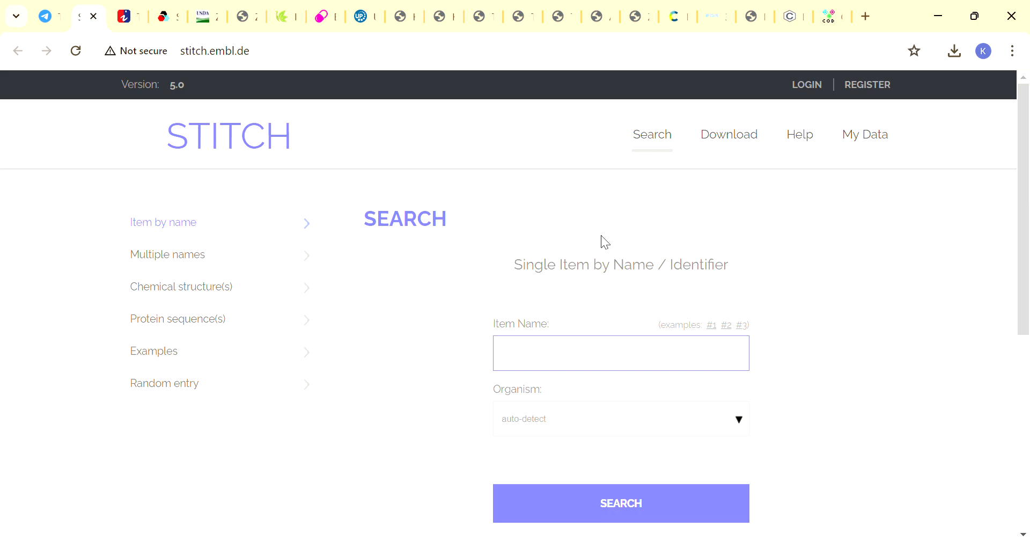
Step: Search STITCH for the item "ethana" and look through the interaction network, legend and predicted functional partners
type("ethana")
scroll(588, 354, "down", 3)
left_click(575, 324)
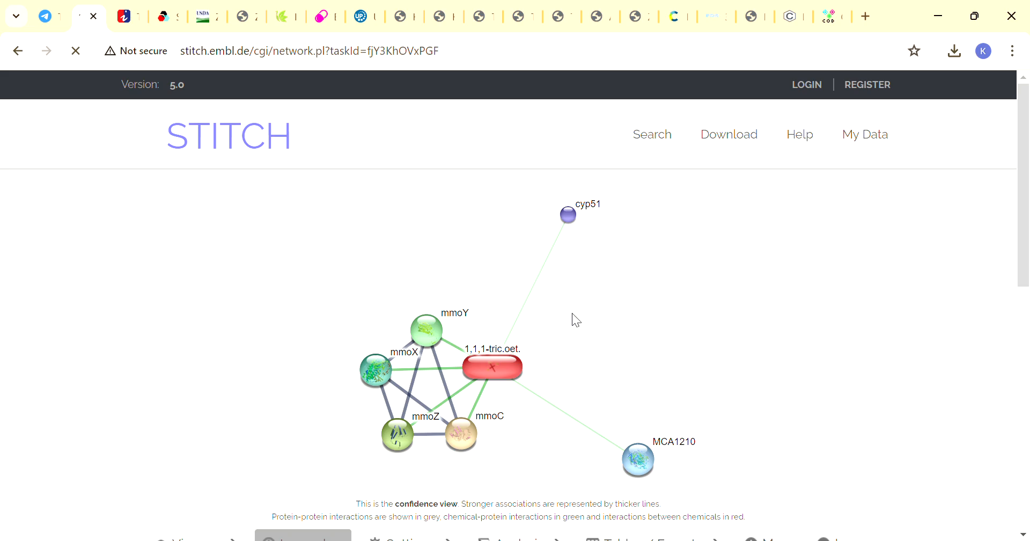
scroll(572, 313, "down", 6)
scroll(572, 313, "down", 3)
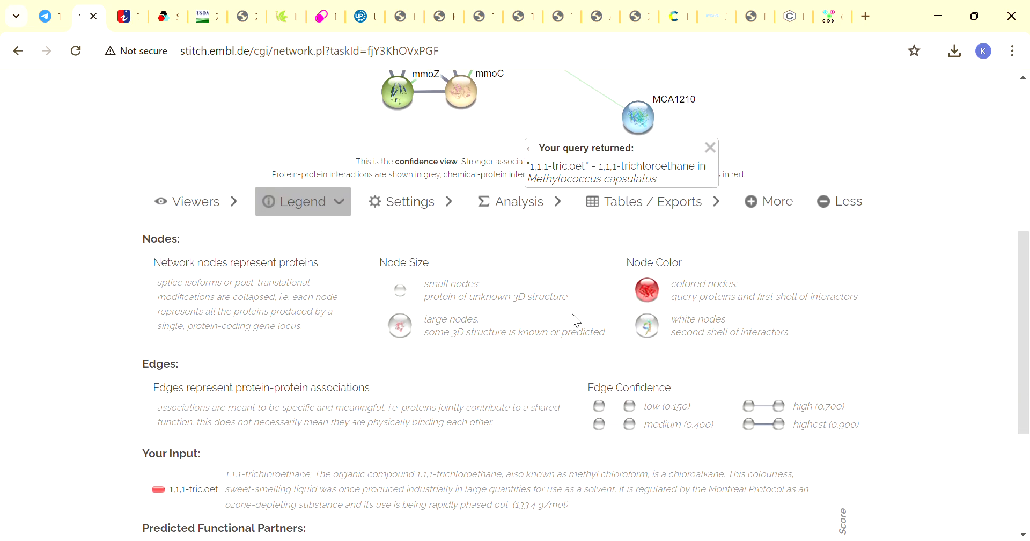
scroll(572, 313, "down", 1)
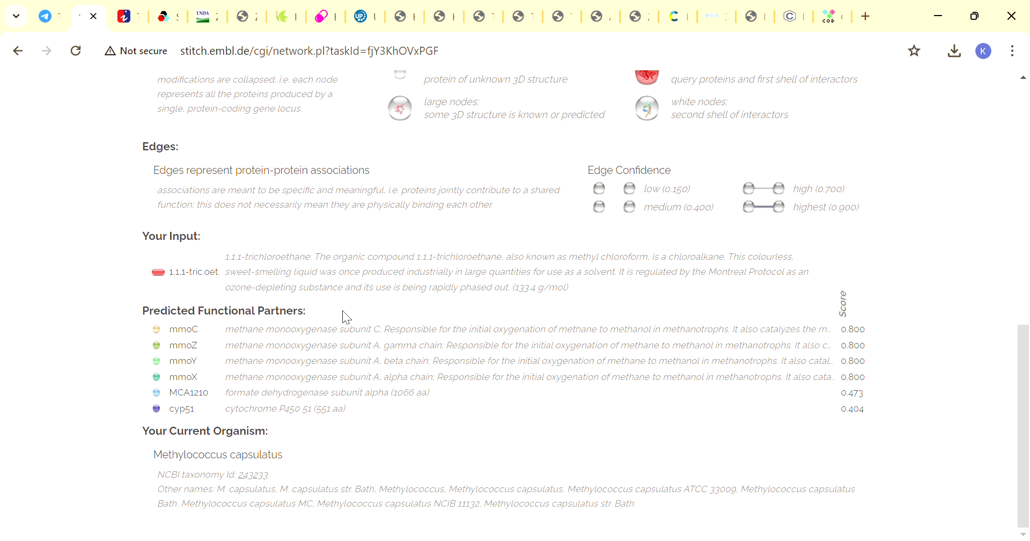
scroll(437, 465, "up", 8)
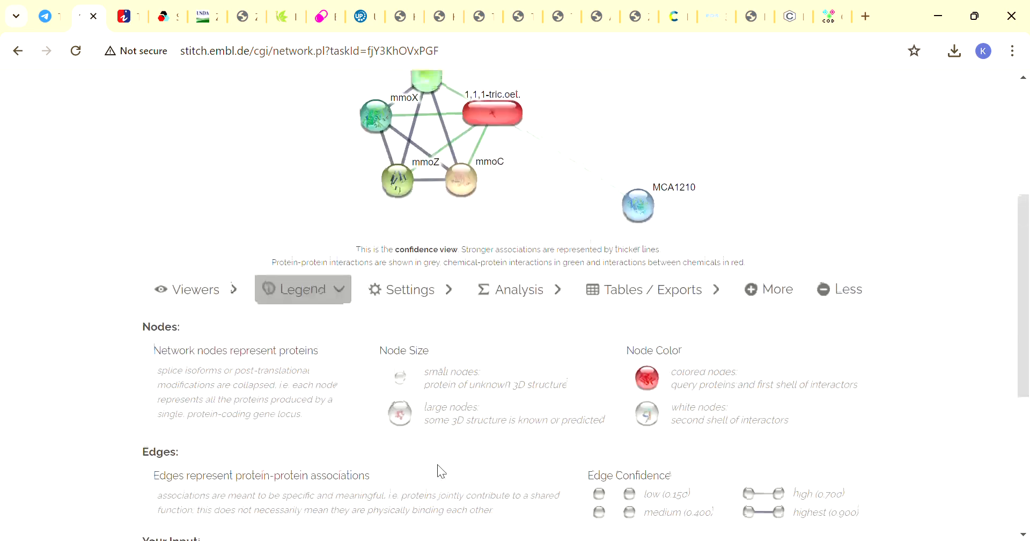
scroll(443, 471, "up", 2)
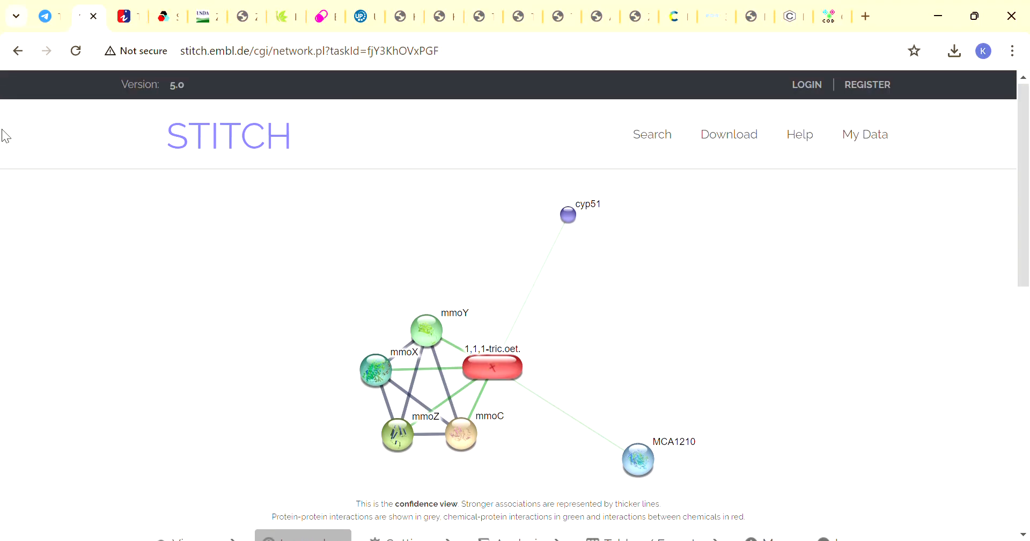
Step: Return to the database link list in the Telegram Web chat and open the cfmid.wishartlab.com link
left_click(53, 16)
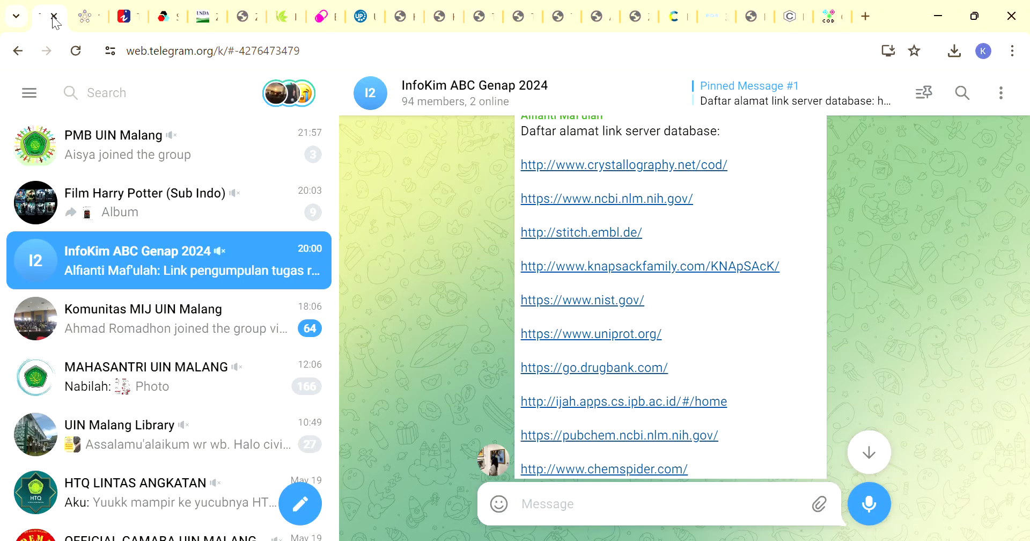
scroll(655, 249, "down", 4)
scroll(661, 256, "down", 3)
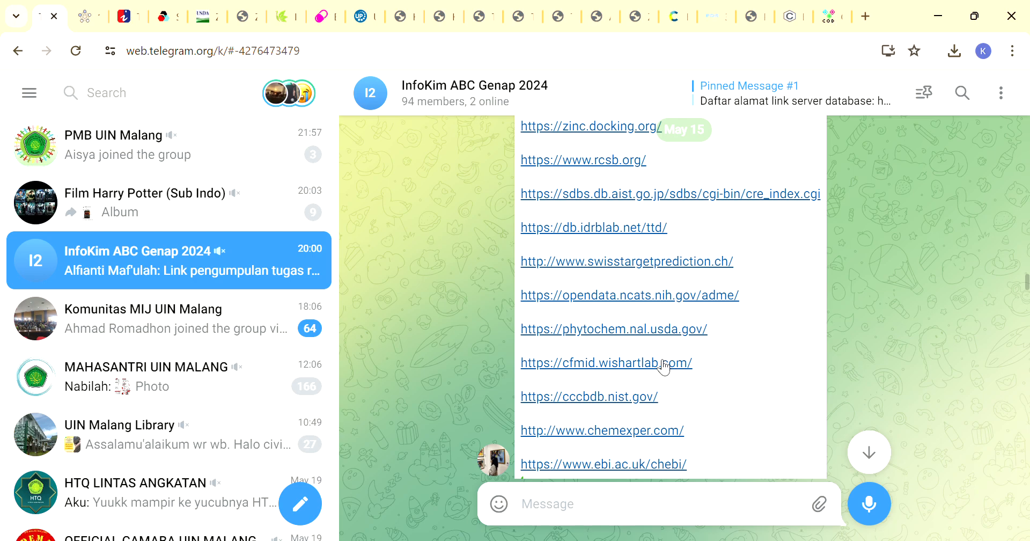
left_click(657, 359)
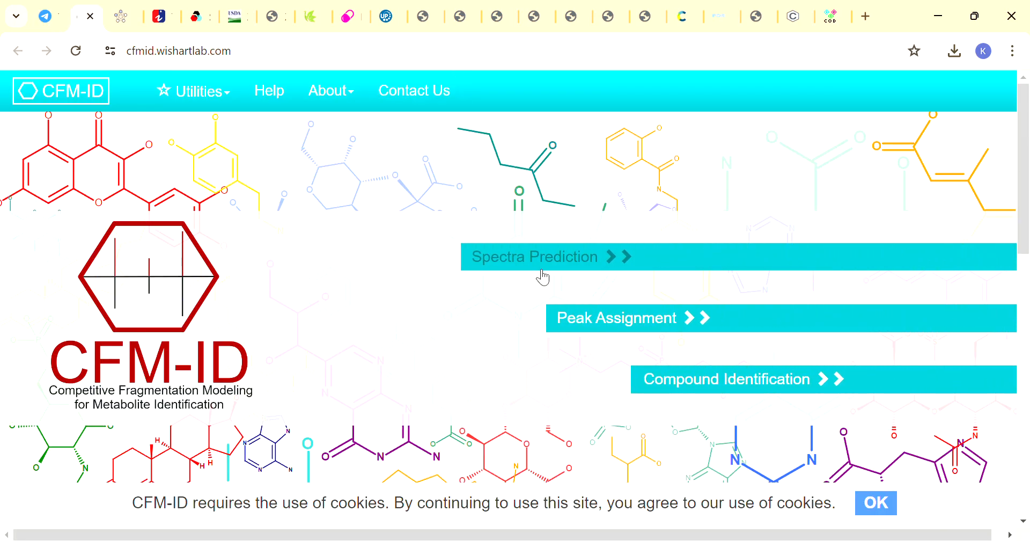
Step: Look over the CFM-ID 4.0 home page, including its prediction and identification tools, citations and source code section
scroll(540, 276, "down", 5)
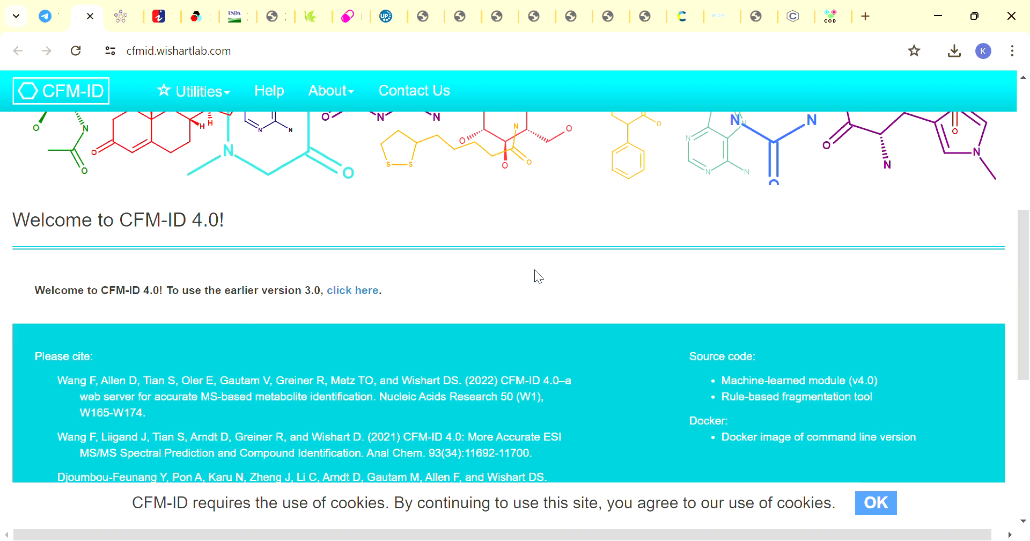
scroll(535, 271, "up", 5)
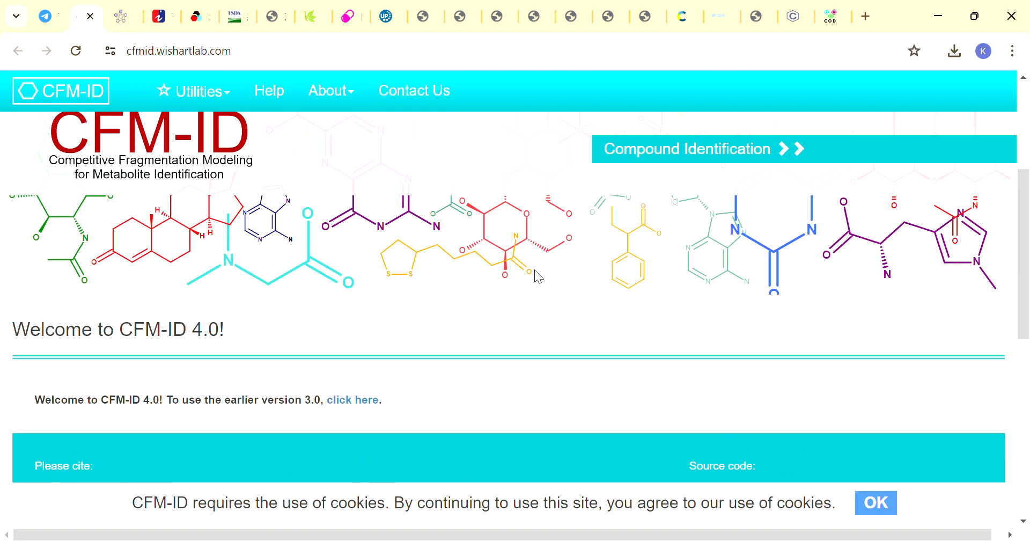
scroll(540, 271, "down", 3)
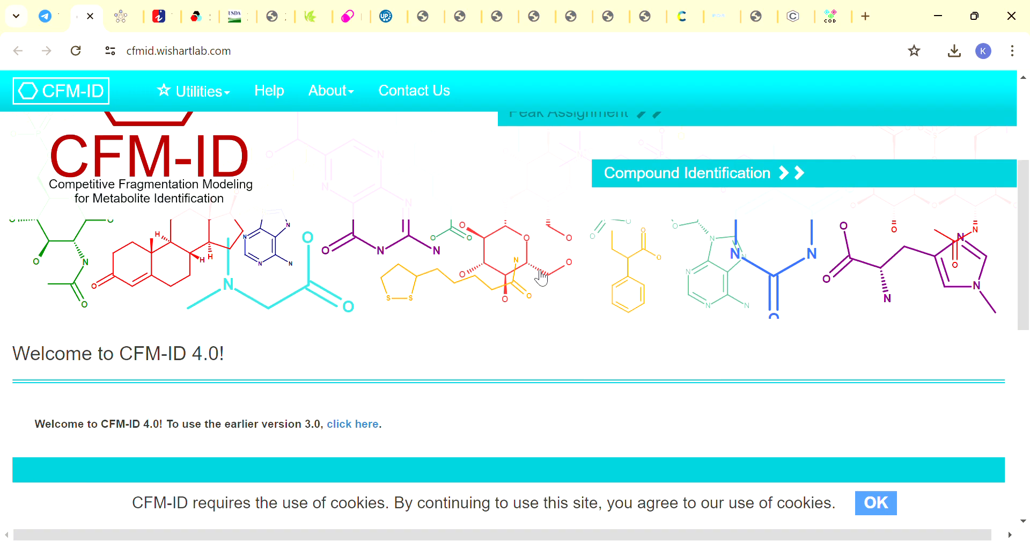
scroll(542, 278, "down", 4)
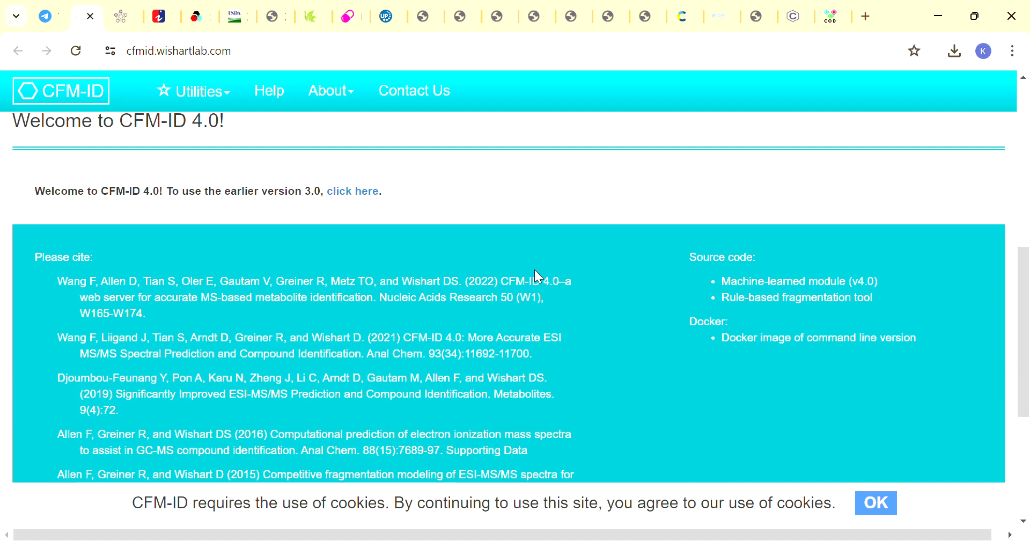
scroll(538, 276, "up", 5)
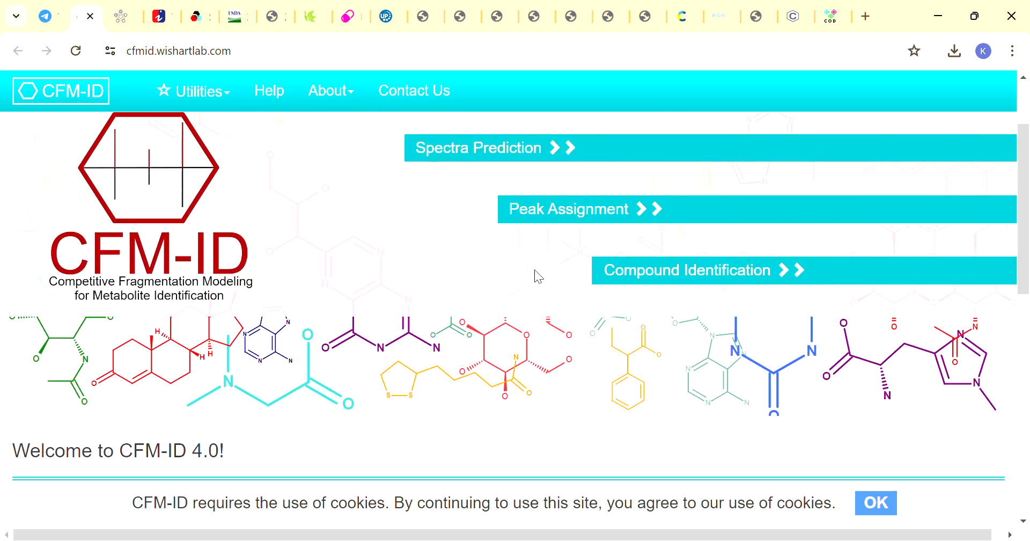
scroll(538, 276, "up", 2)
scroll(538, 277, "down", 3)
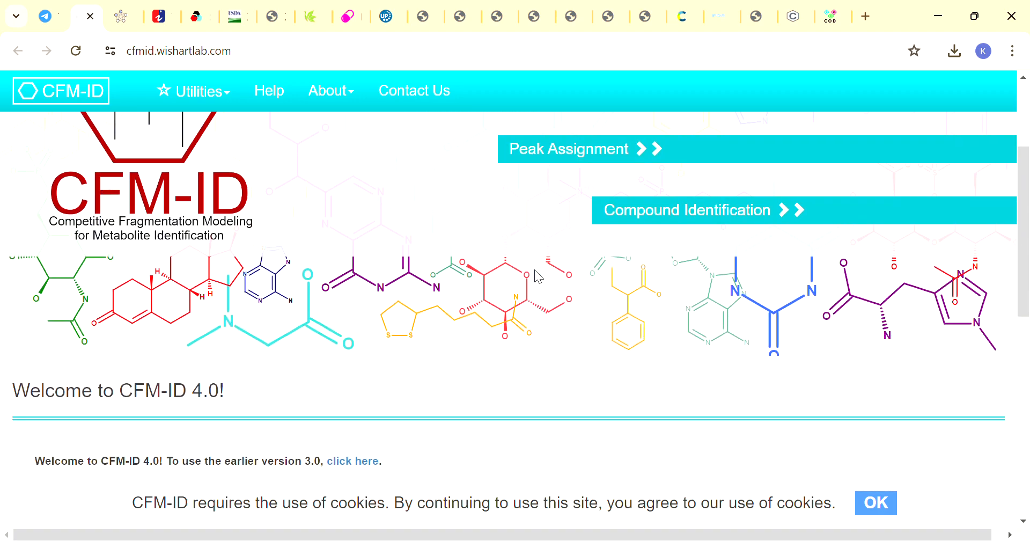
Step: Open the Spectra Prediction tool on the CFM-ID site and activate the Parent Compound Structure field
scroll(538, 276, "down", 1)
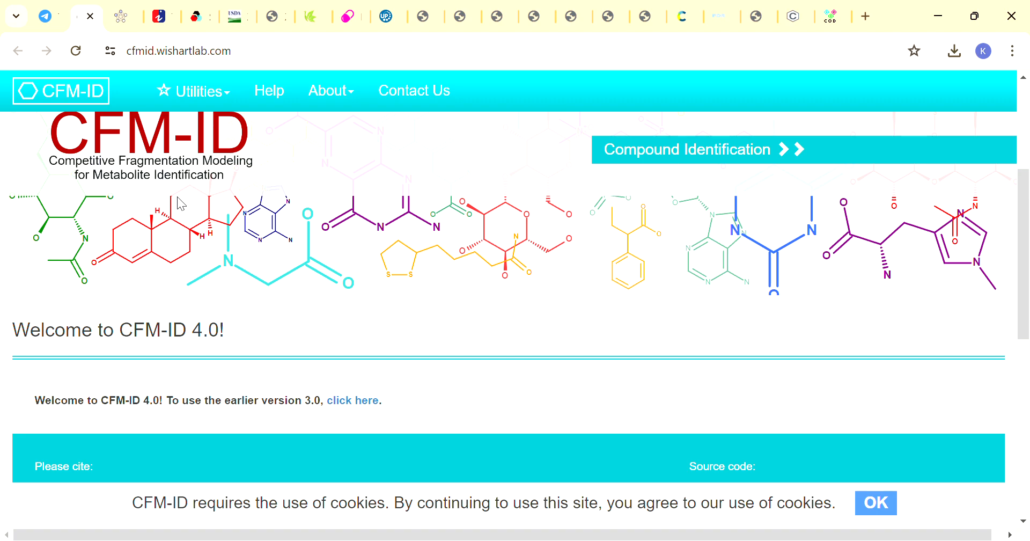
scroll(182, 204, "down", 5)
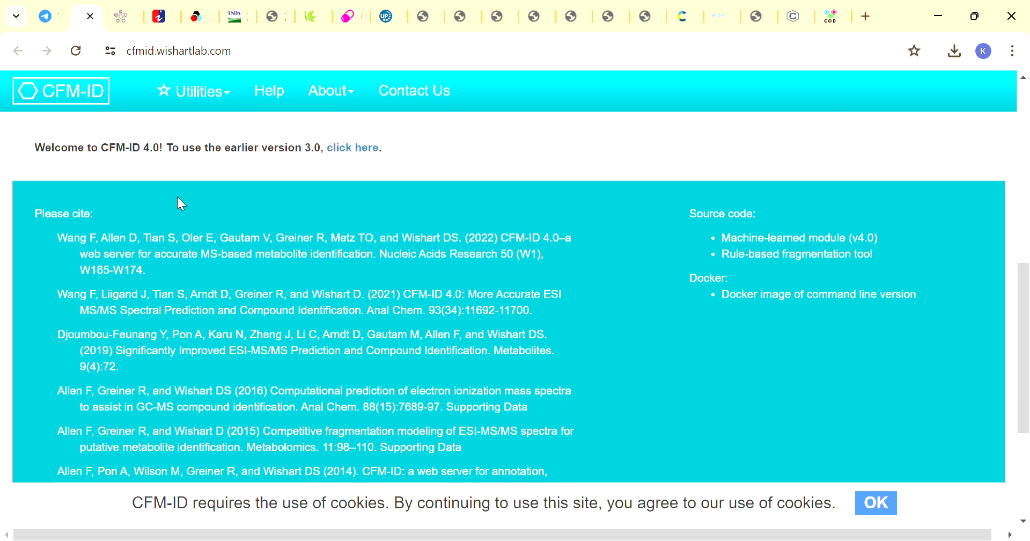
scroll(182, 204, "up", 4)
scroll(182, 204, "up", 4)
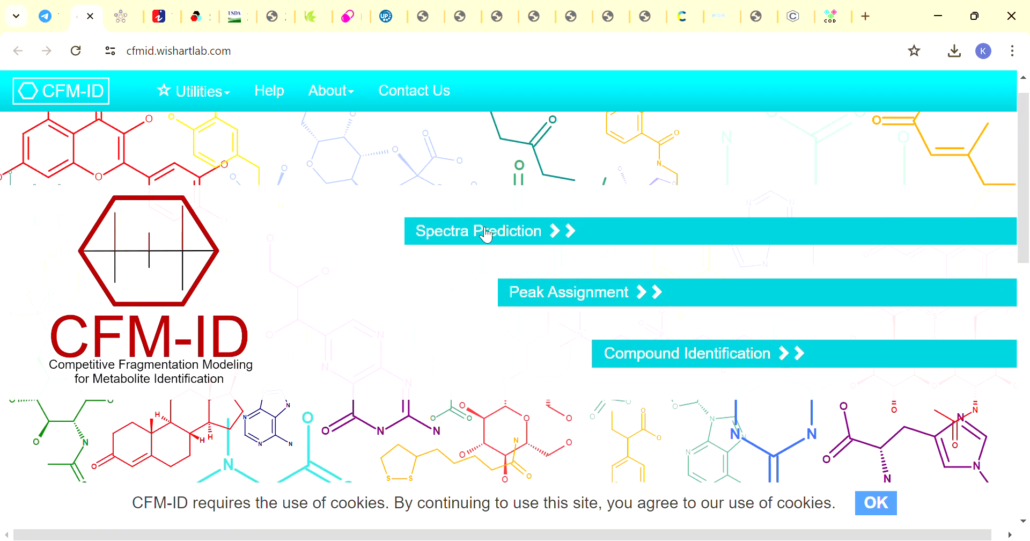
left_click(486, 233)
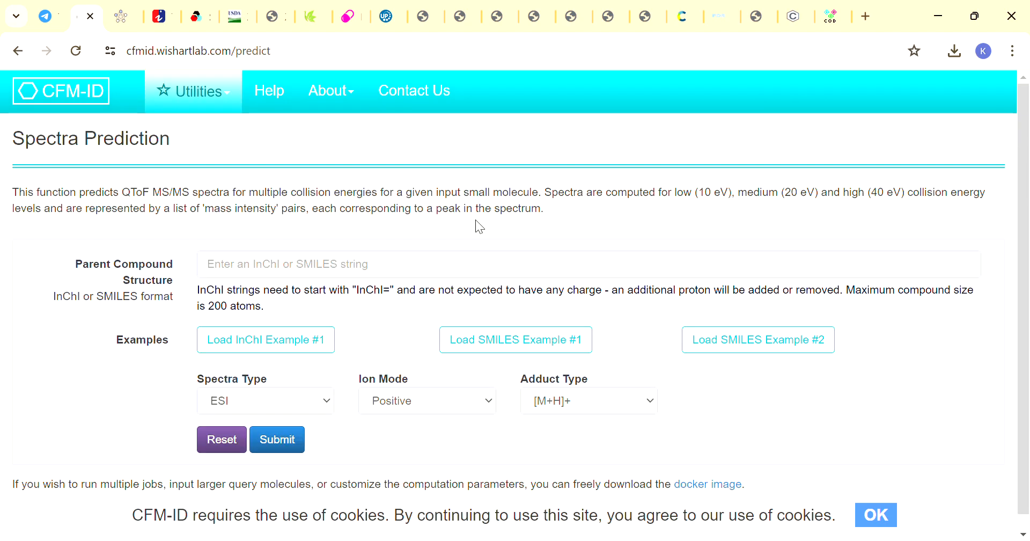
left_click(378, 274)
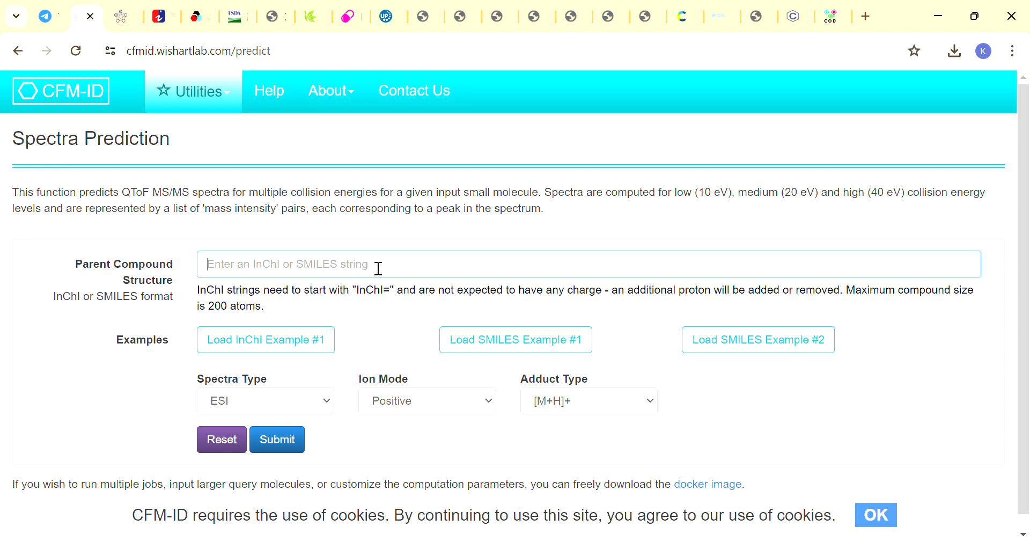
Step: Check the open DrugBank page for Ethanesulfonic acid, and return to the CFM-ID Spectra Prediction form to look over its options
left_click(341, 16)
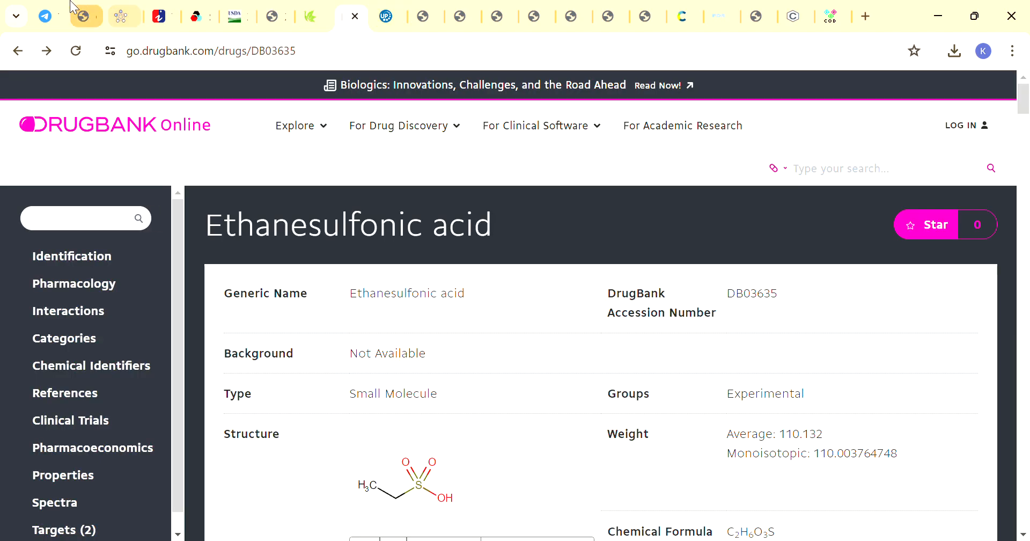
left_click(83, 16)
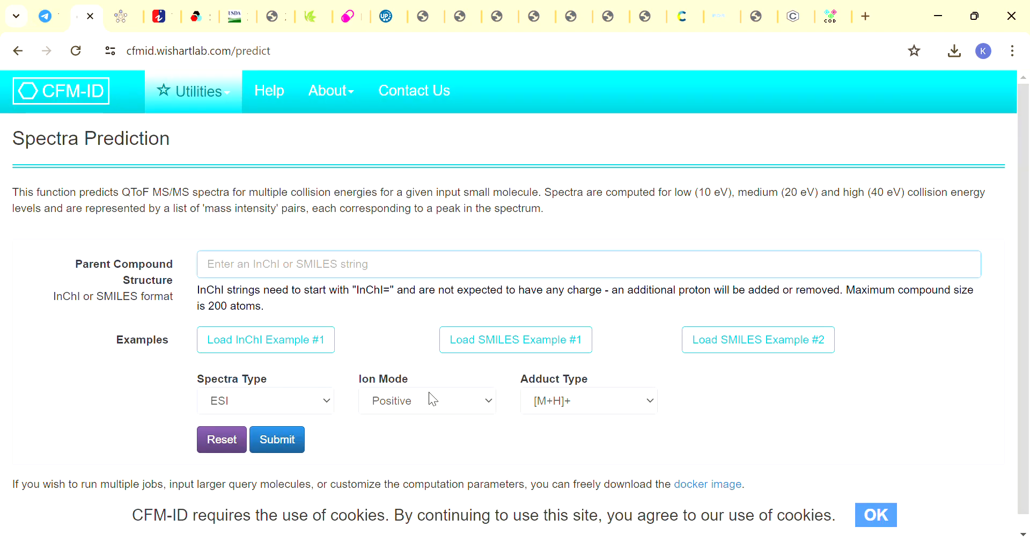
scroll(414, 318, "down", 1)
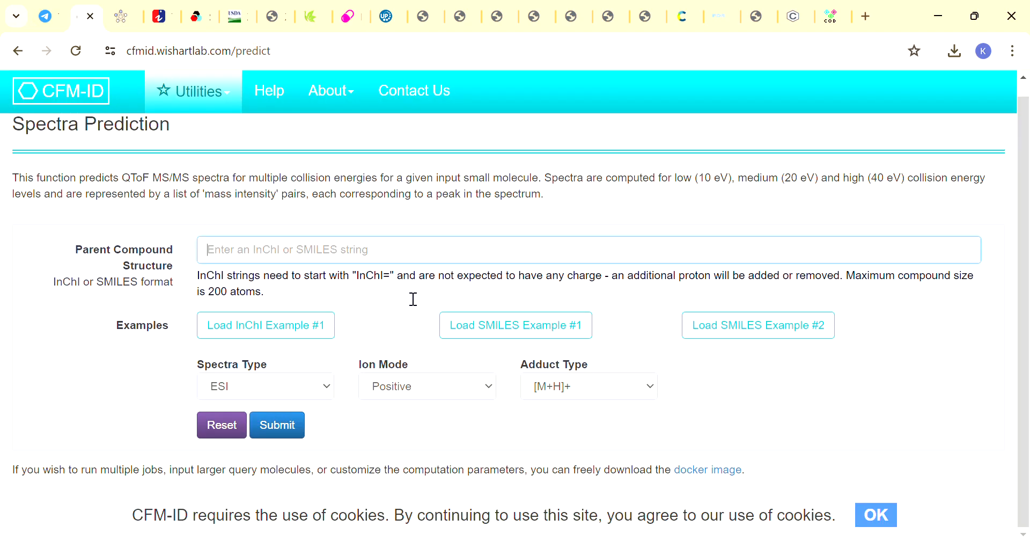
scroll(413, 299, "up", 1)
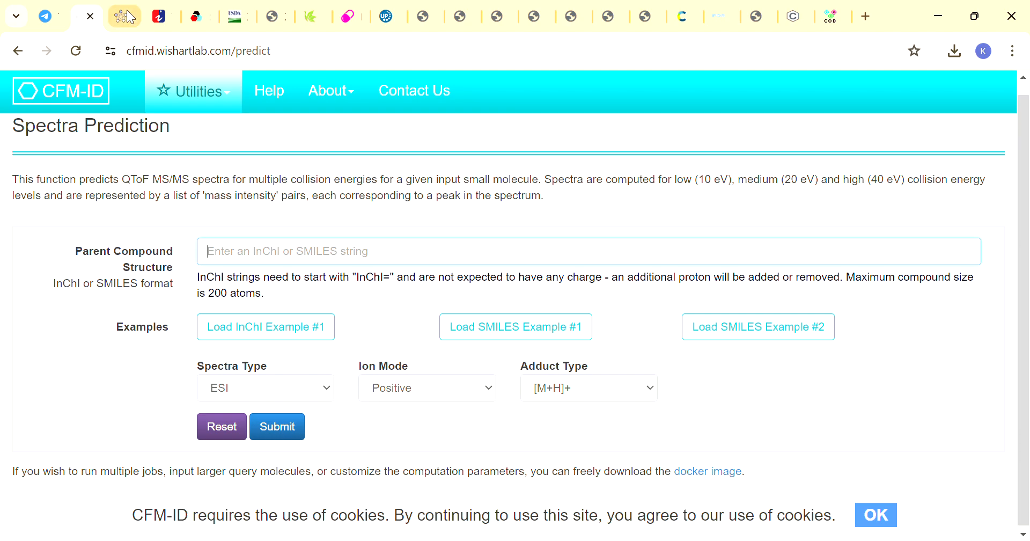
Step: Switch back to the database link list in the Telegram Web chat and open the opendata.ncats.nih.gov/adme link
left_click(51, 3)
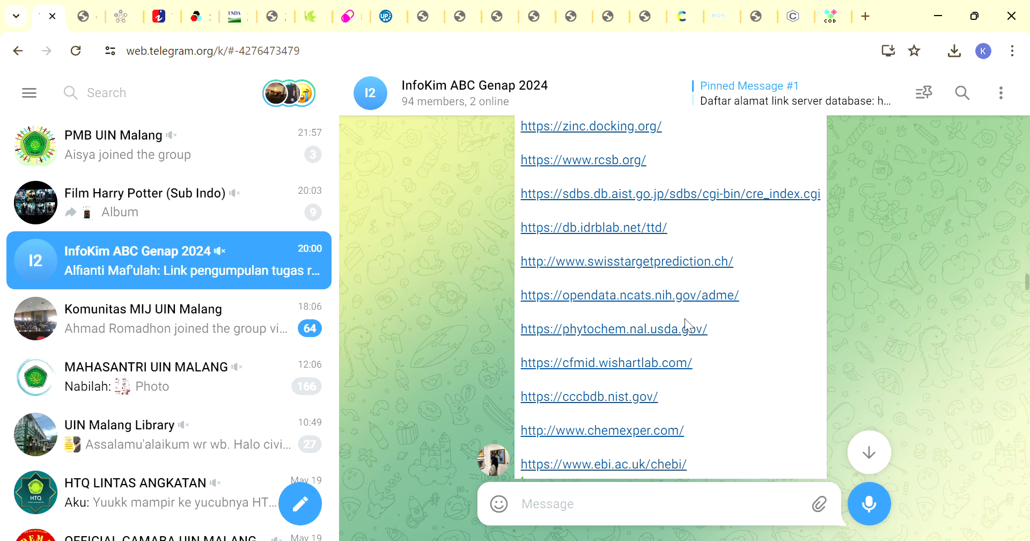
scroll(665, 321, "down", 1)
scroll(671, 326, "up", 2)
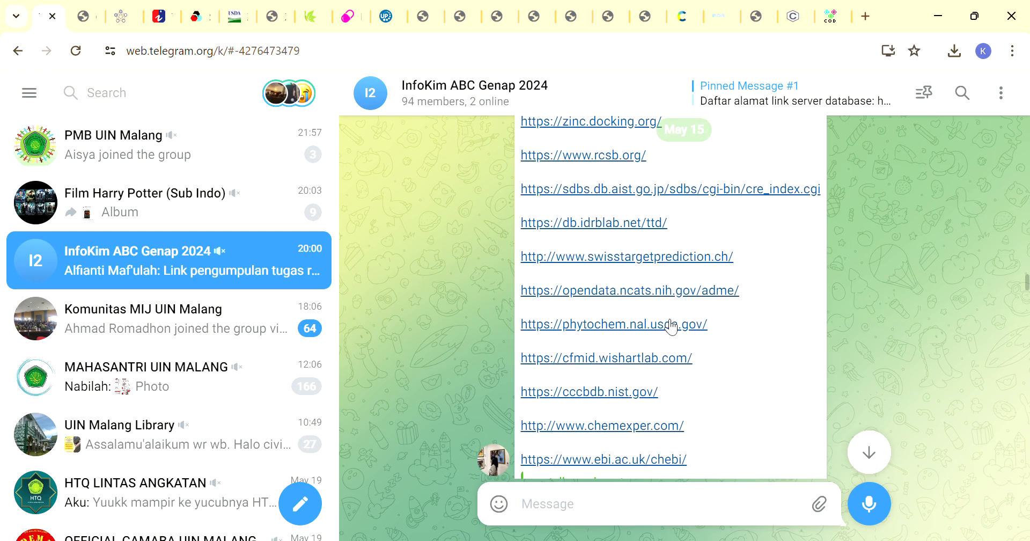
scroll(671, 326, "up", 5)
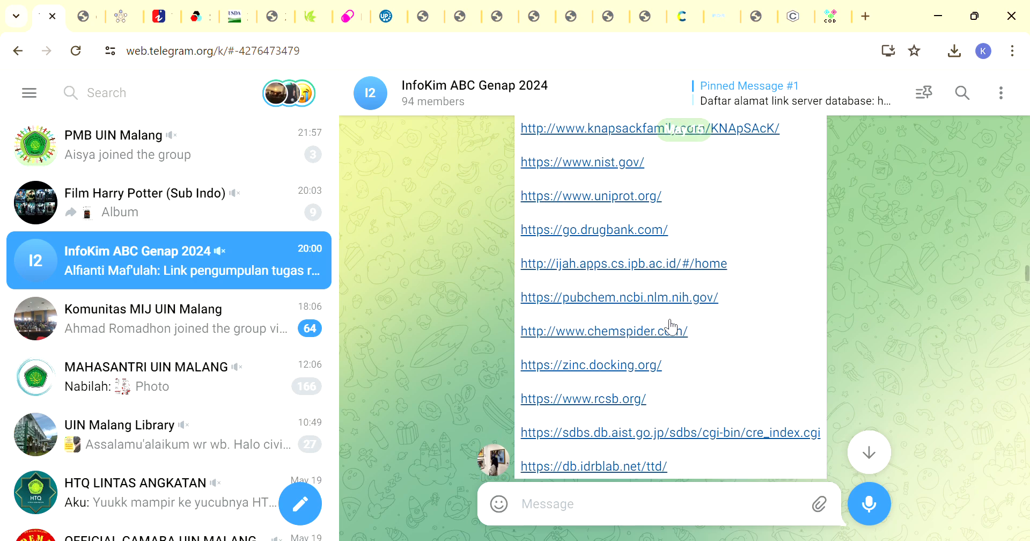
scroll(665, 320, "up", 2)
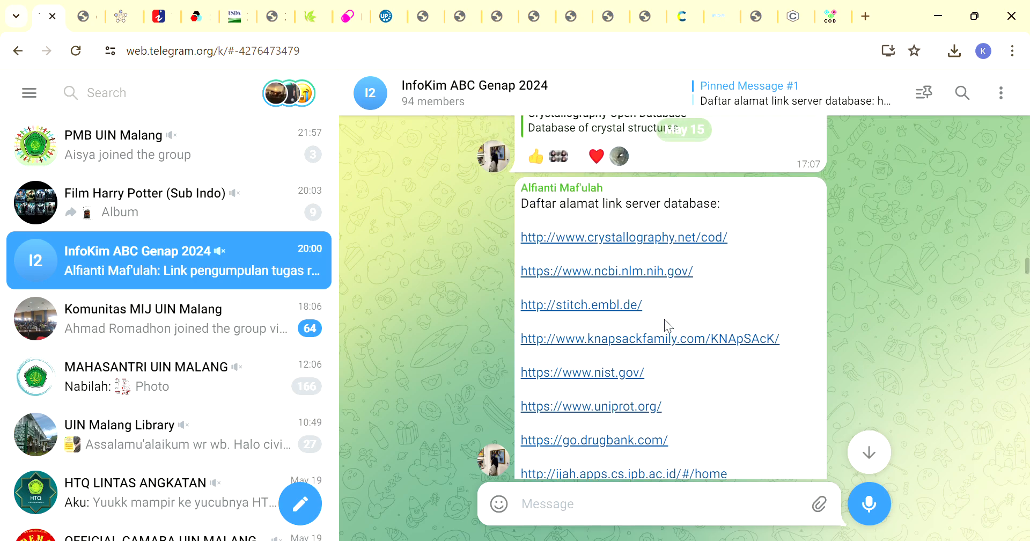
scroll(664, 320, "down", 4)
scroll(670, 325, "down", 3)
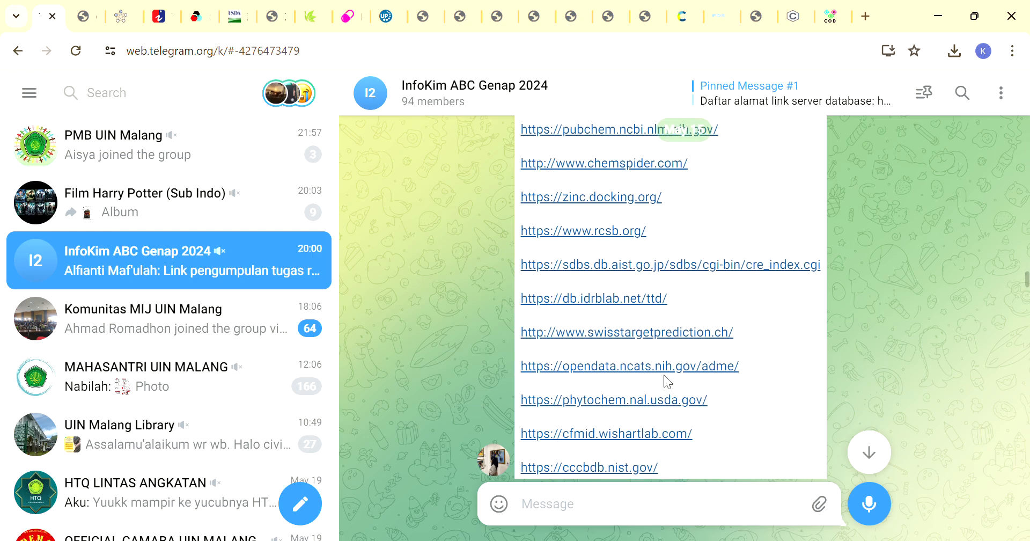
left_click(666, 371)
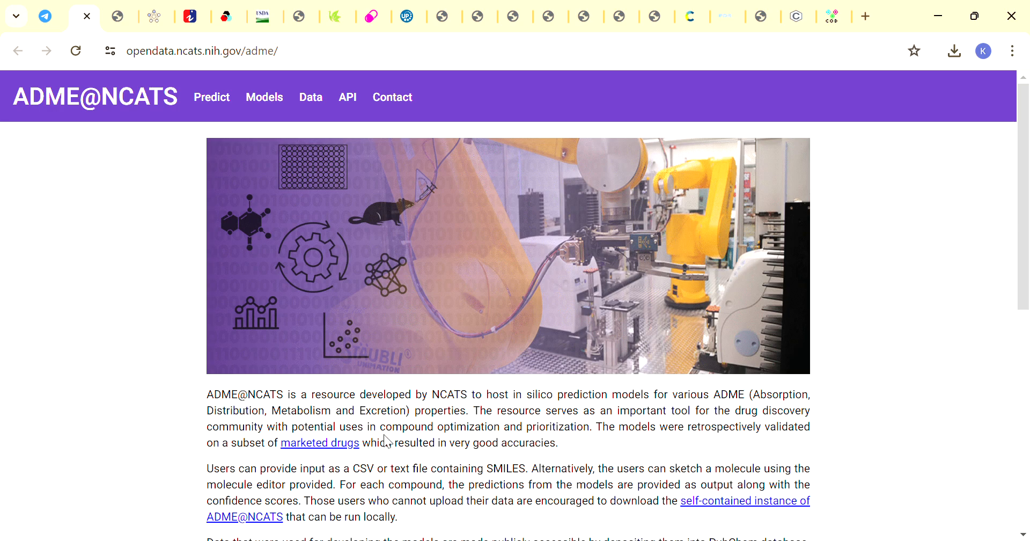
Step: Look over the ADME@NCATS home page, including its introduction, data availability notes and publications list
scroll(388, 441, "down", 1)
scroll(387, 441, "up", 1)
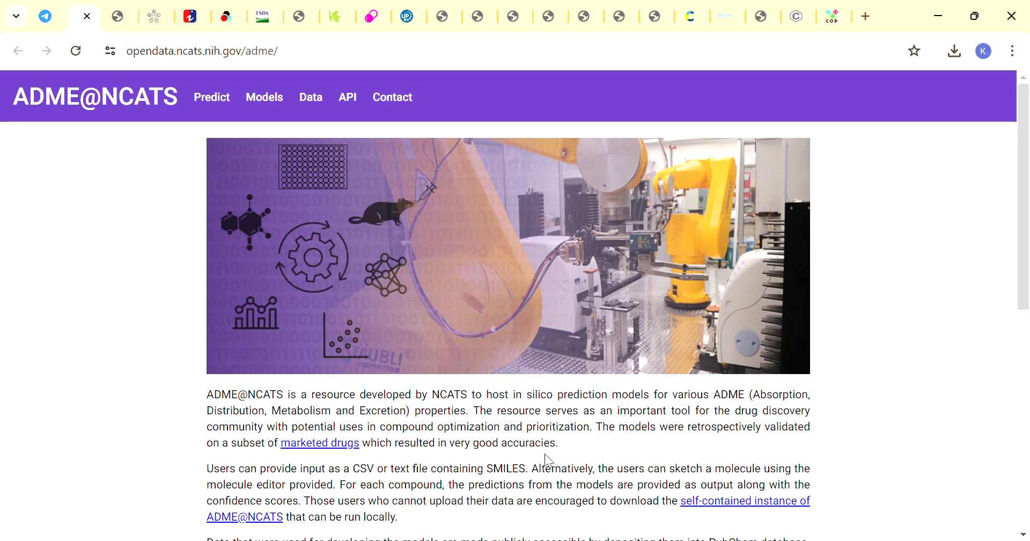
scroll(520, 400, "down", 3)
scroll(522, 397, "down", 3)
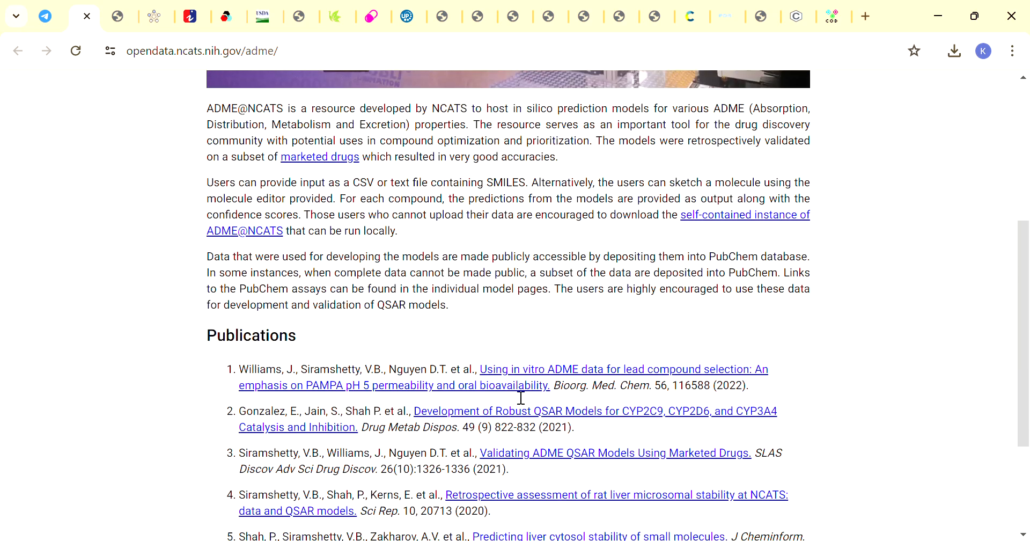
scroll(520, 398, "up", 4)
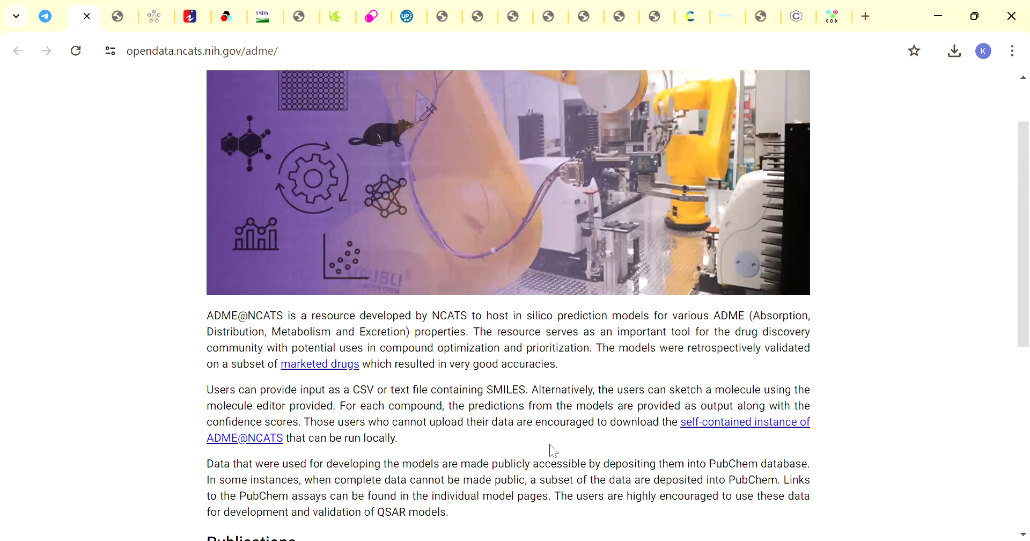
scroll(550, 443, "down", 2)
scroll(549, 443, "up", 2)
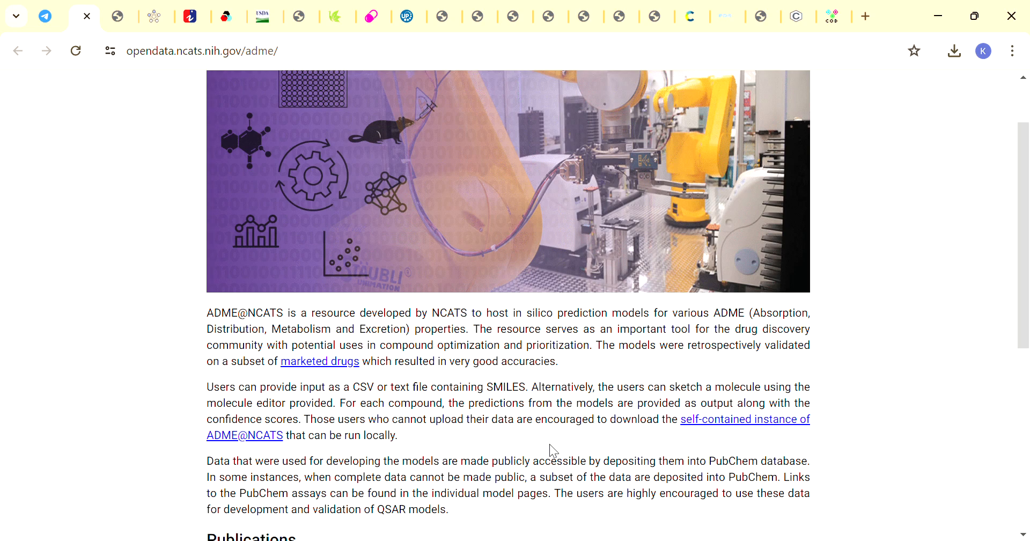
scroll(550, 443, "down", 6)
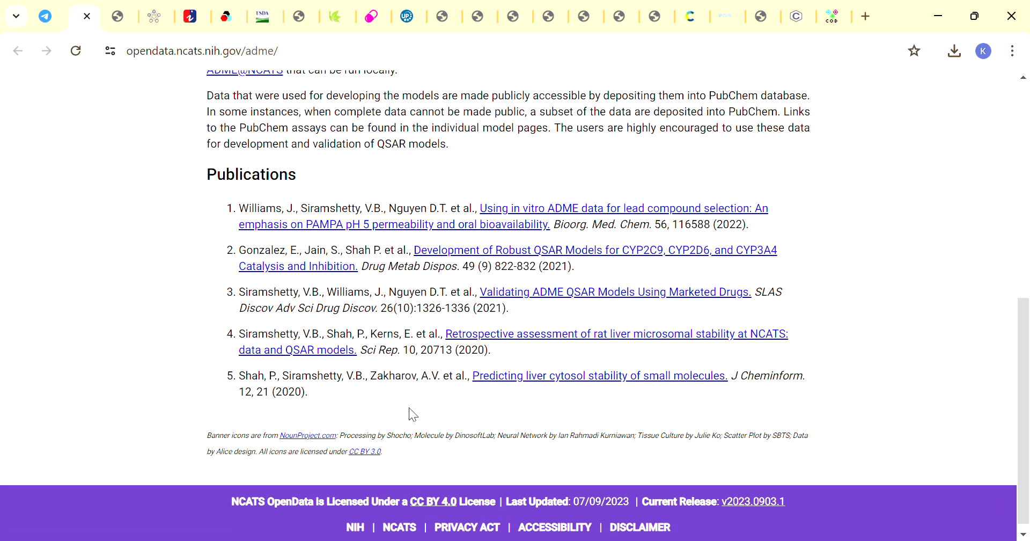
scroll(455, 216, "up", 8)
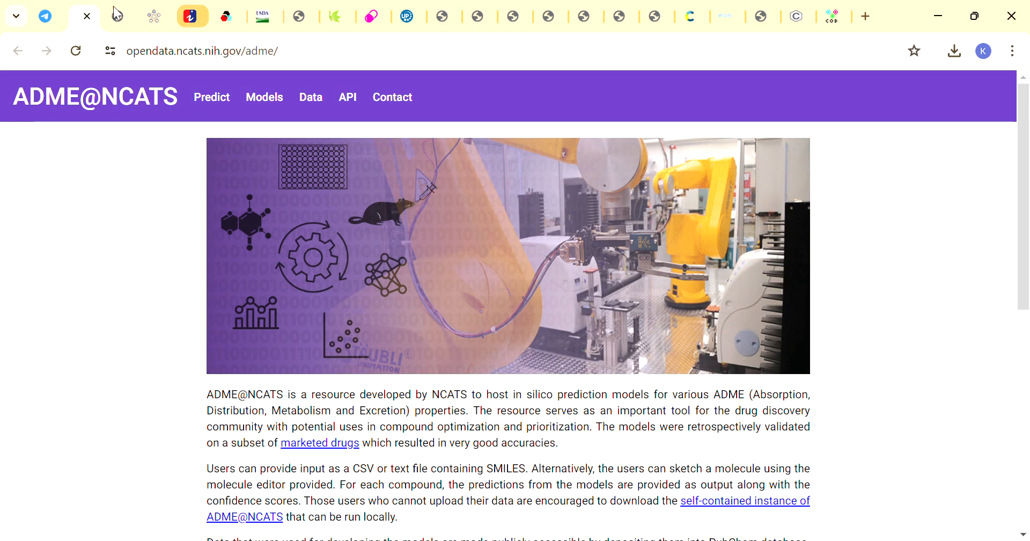
left_click(46, 14)
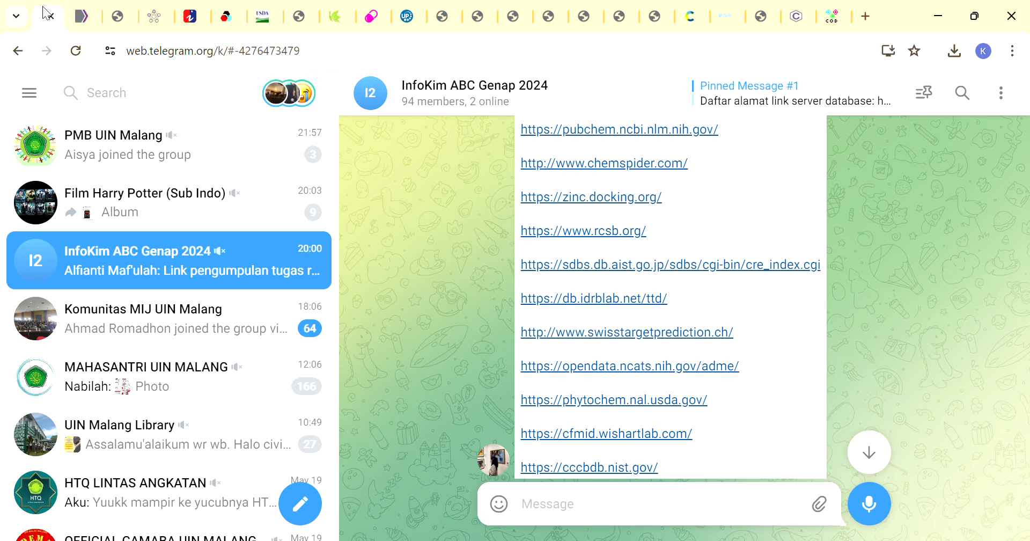
scroll(601, 293, "down", 2)
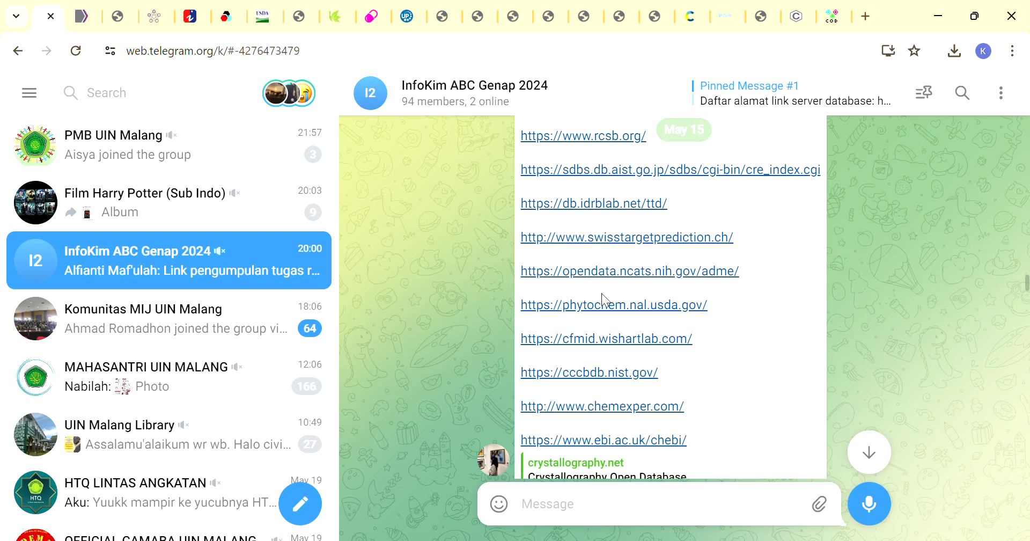
scroll(601, 293, "up", 4)
scroll(601, 293, "up", 1)
scroll(608, 300, "up", 3)
scroll(608, 300, "up", 1)
scroll(608, 301, "down", 2)
scroll(608, 301, "down", 2)
scroll(603, 298, "down", 2)
scroll(603, 299, "down", 1)
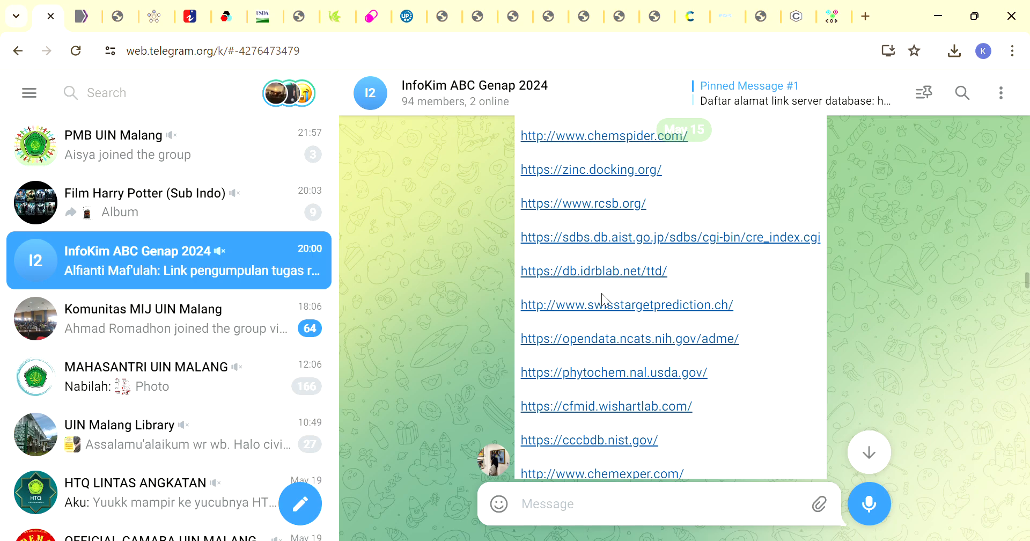
scroll(601, 293, "down", 2)
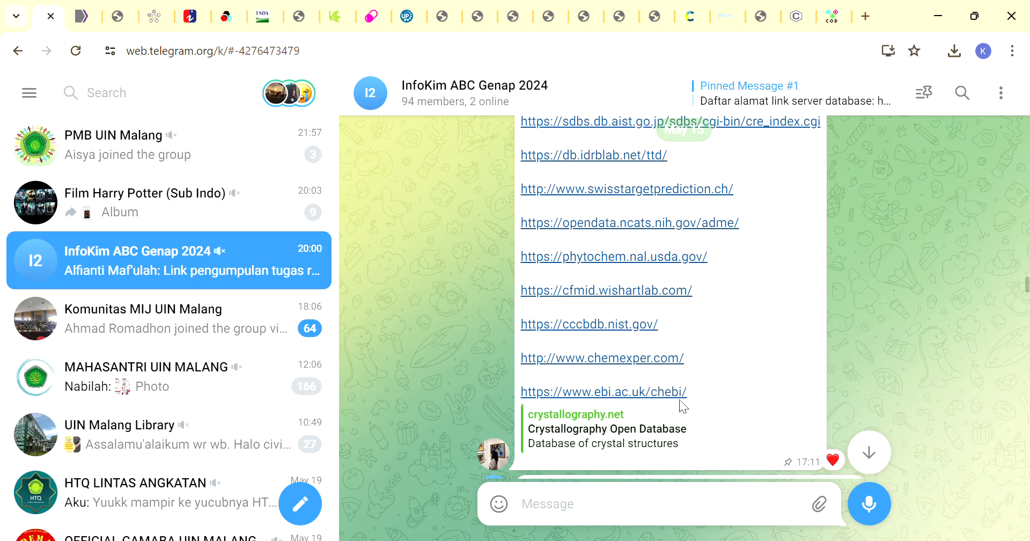
left_click(665, 388)
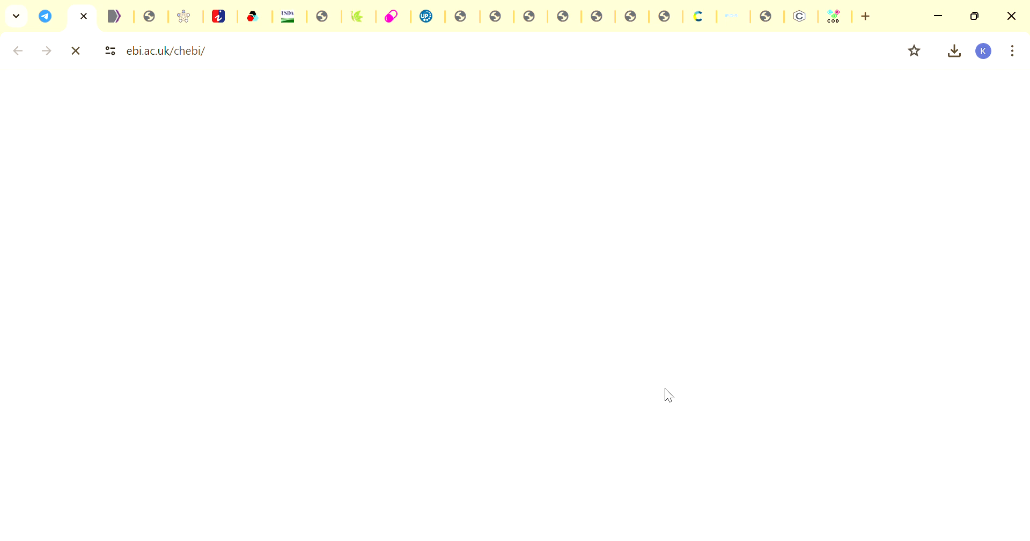
Step: Close the browser tabs from the ZINC substance page through the PubChem compound page, including ChemSpider and the PDB validation report
left_click(668, 14)
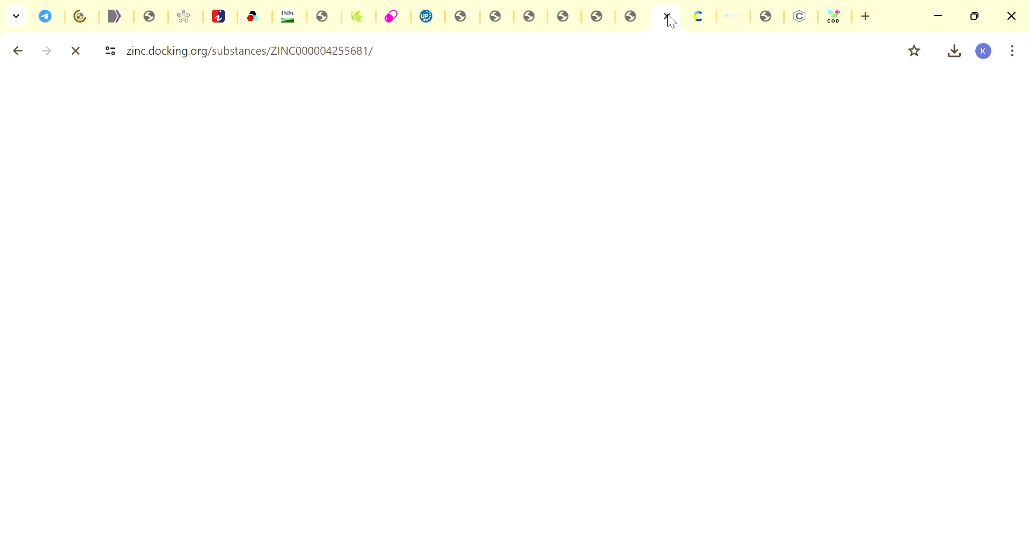
left_click(667, 17)
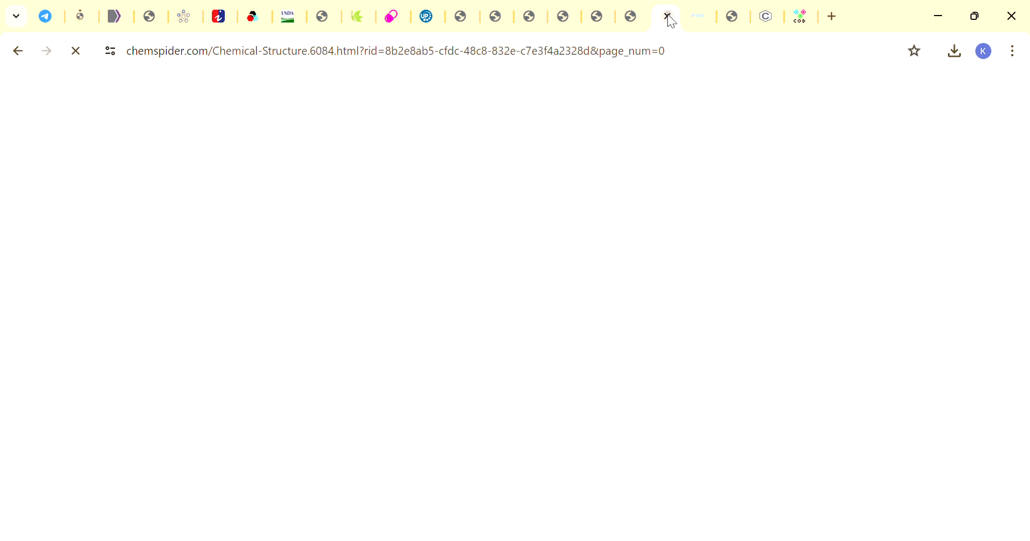
left_click(667, 16)
left_click(667, 16)
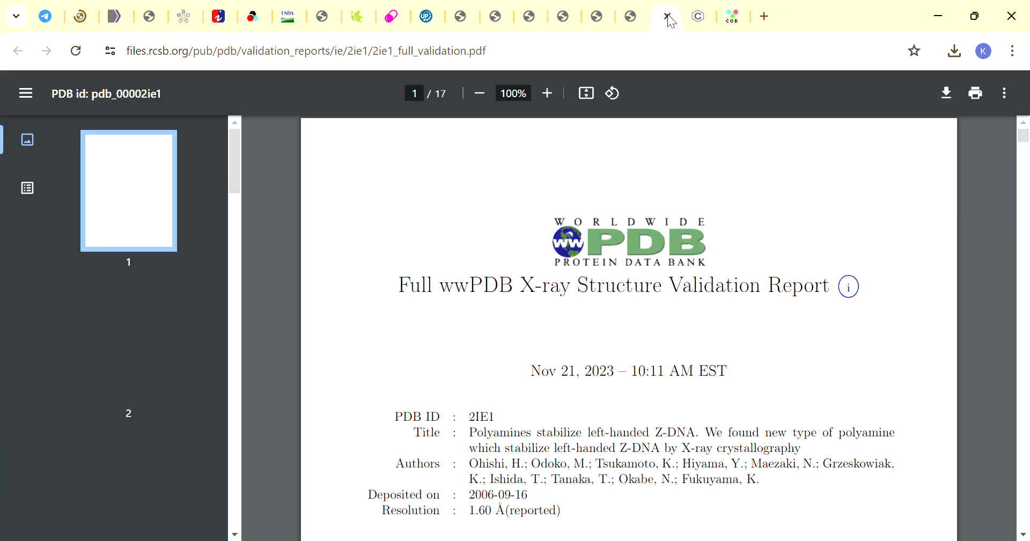
left_click(667, 16)
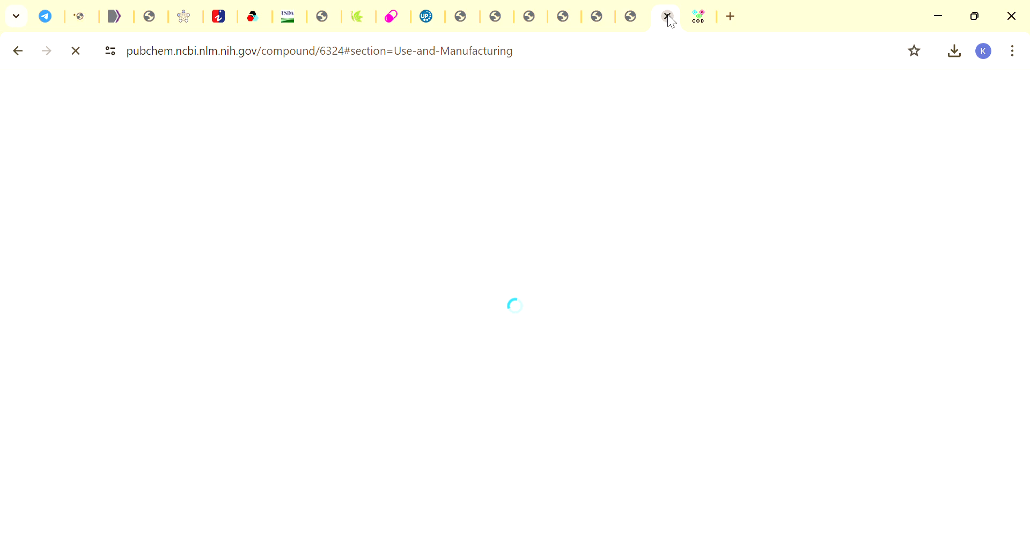
left_click(668, 17)
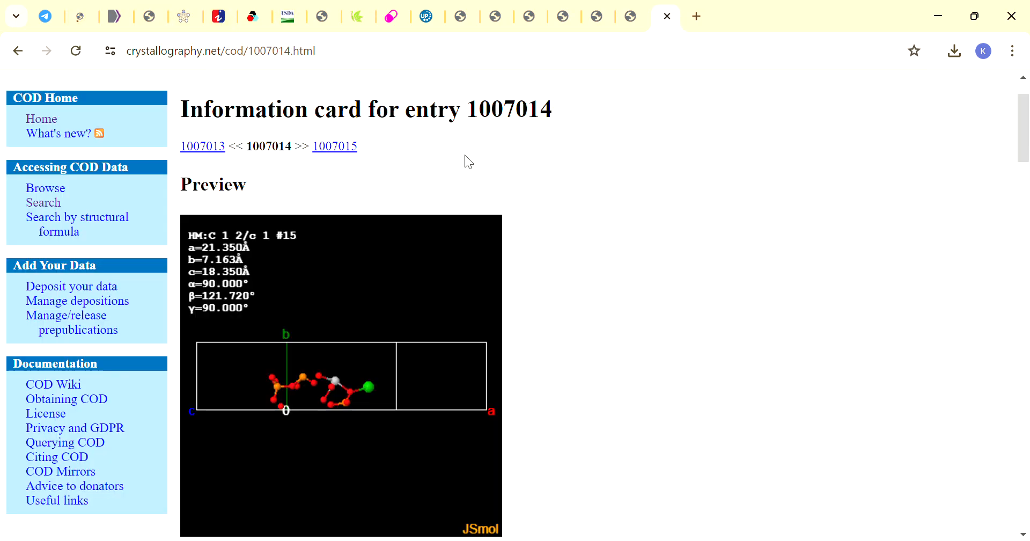
Step: Close the browser tabs from the DrugBank Ethanesulfonic acid page up to the AIST spectral database tab, including UniProt and KNApSAcK
left_click(87, 18)
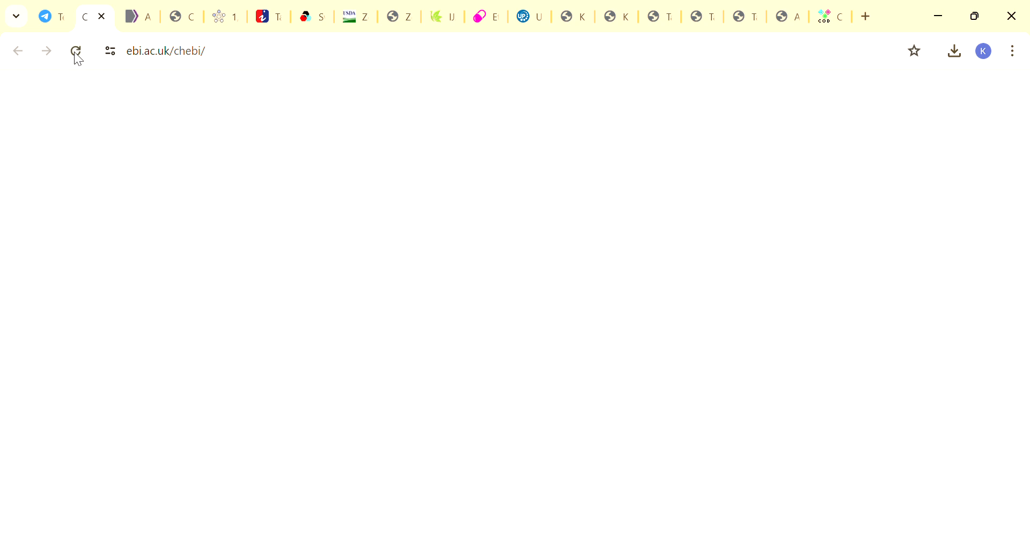
left_click(480, 17)
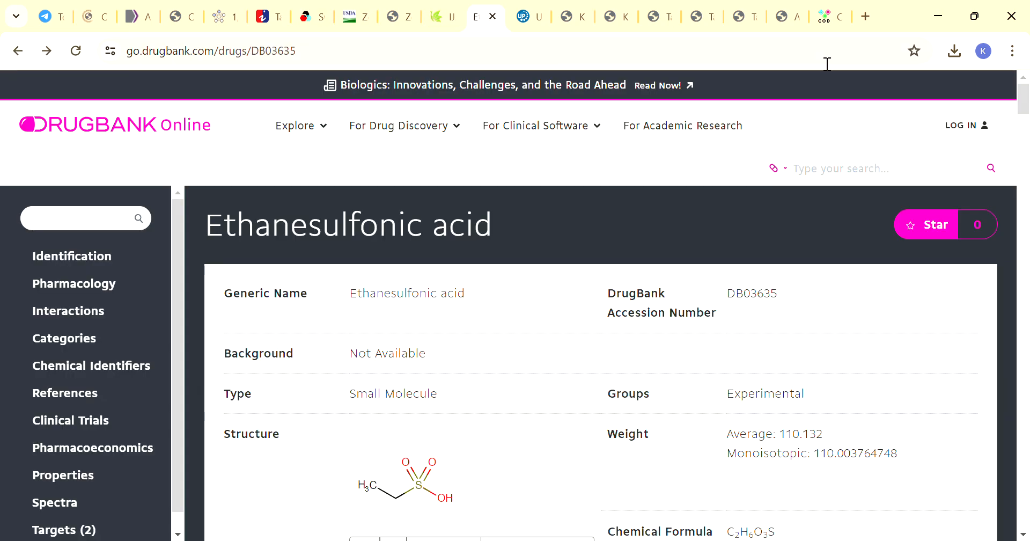
left_click(493, 16)
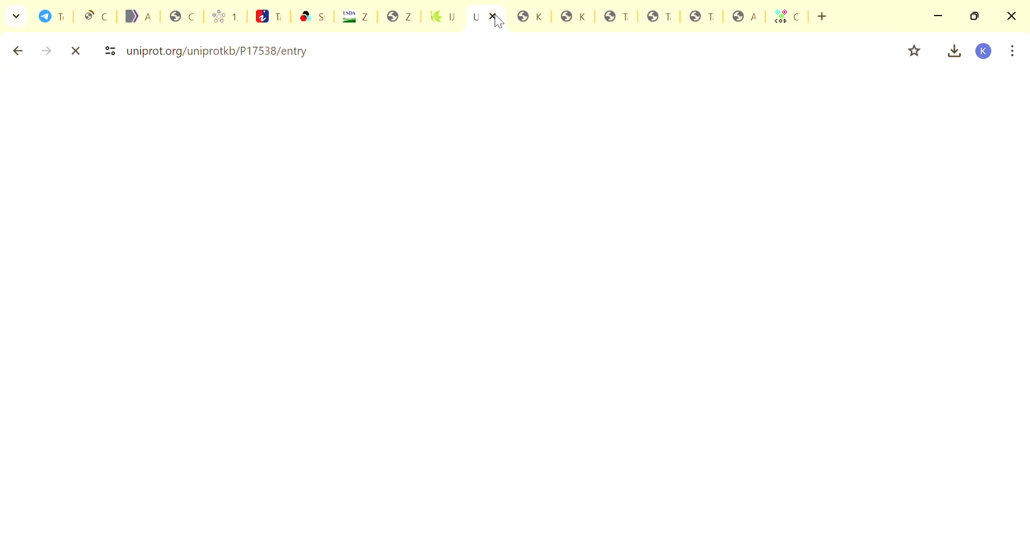
left_click(495, 14)
left_click(495, 14)
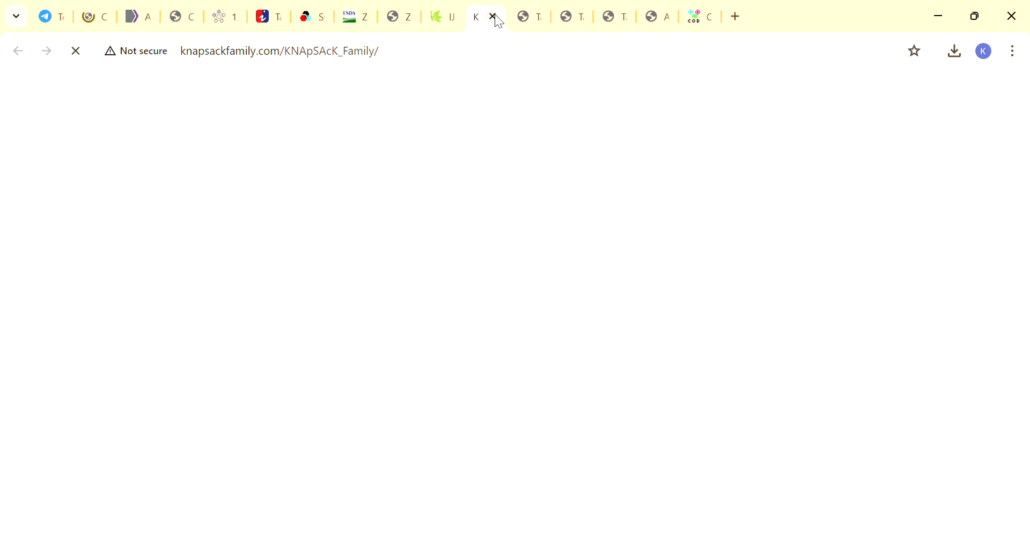
left_click(495, 16)
left_click(495, 16)
left_click(495, 16)
left_click(495, 15)
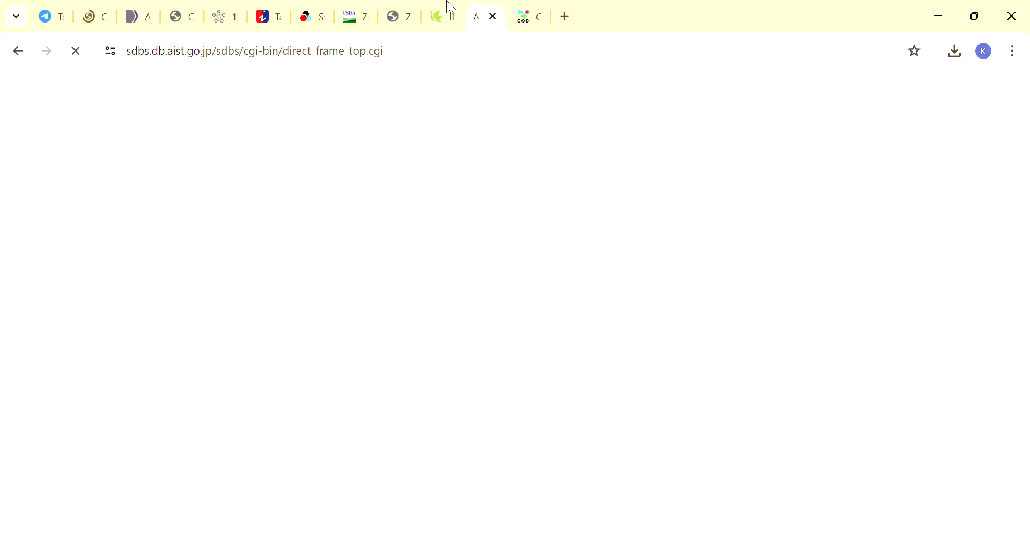
Step: Return to the ChEBI page and look over its search area, documentation, downloads, news and entity of the month
left_click(95, 17)
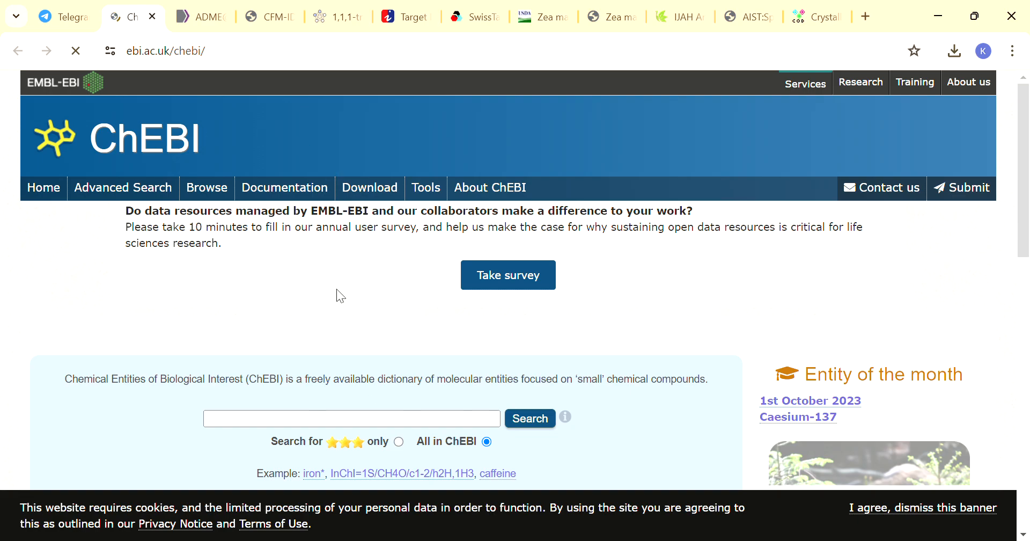
scroll(337, 291, "down", 3)
scroll(337, 290, "up", 3)
scroll(904, 479, "down", 4)
scroll(904, 480, "down", 5)
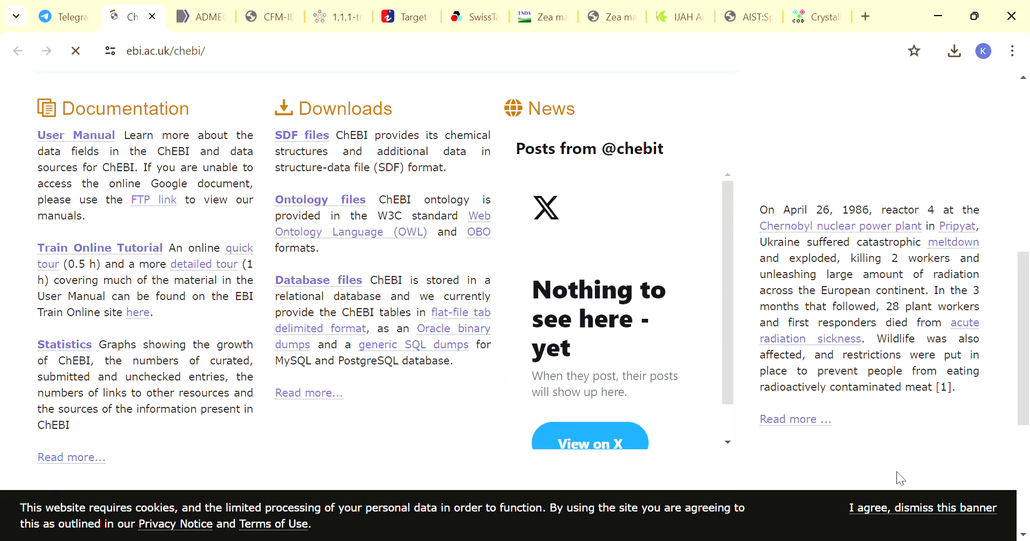
scroll(904, 479, "up", 9)
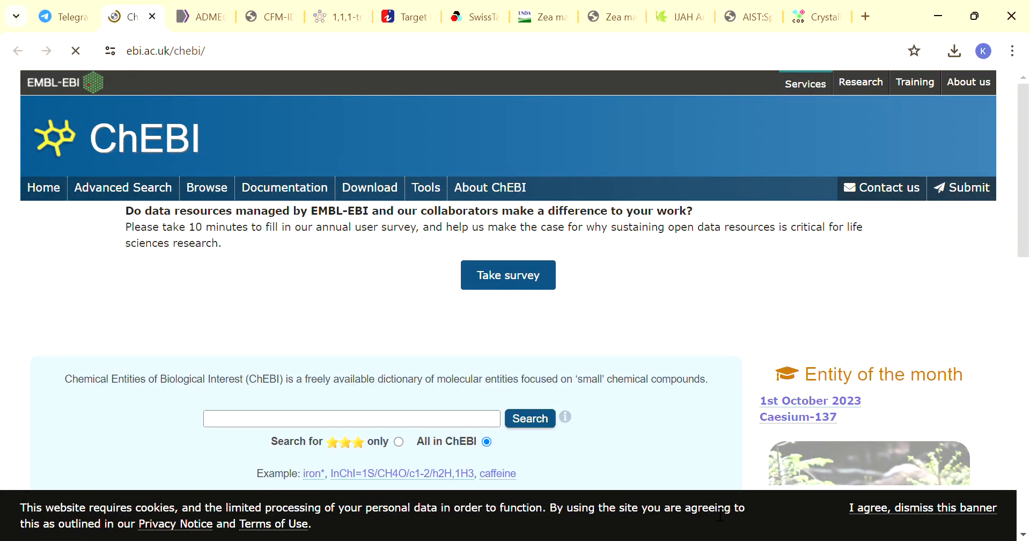
Step: Search all of ChEBI for "ethane"
left_click(453, 423)
type("et")
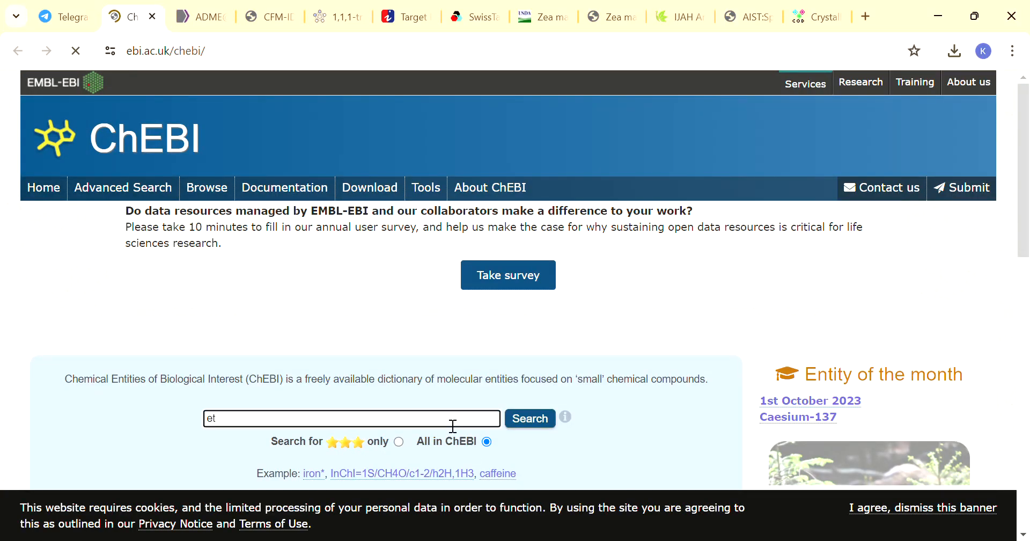
type("hane")
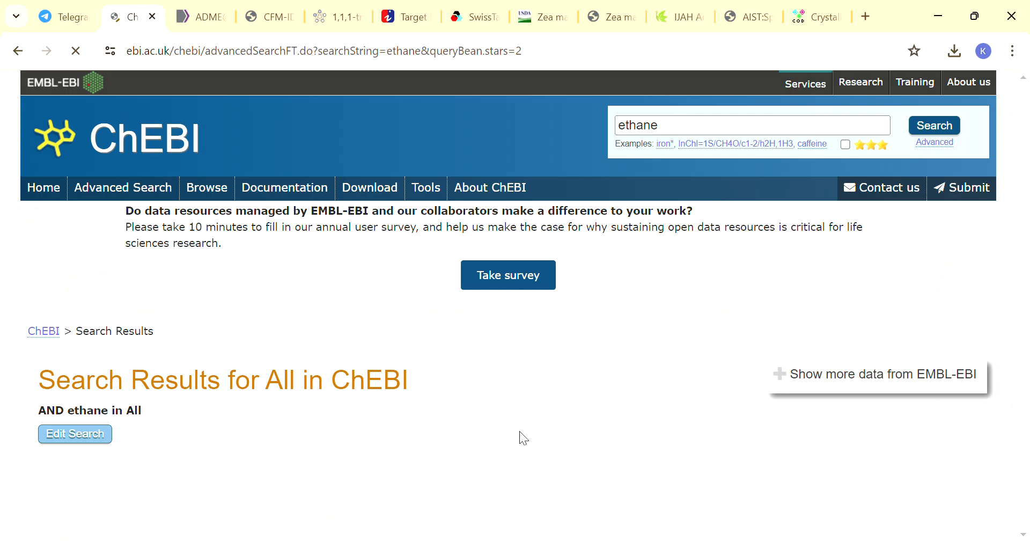
Step: Open ChEBI's advanced search and submit a search without keywords
left_click(920, 141)
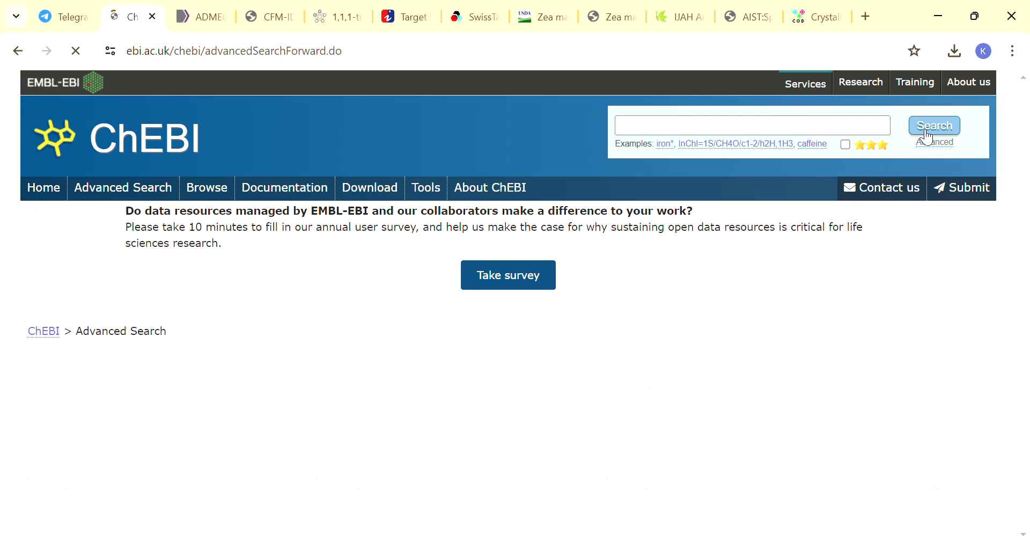
left_click(933, 129)
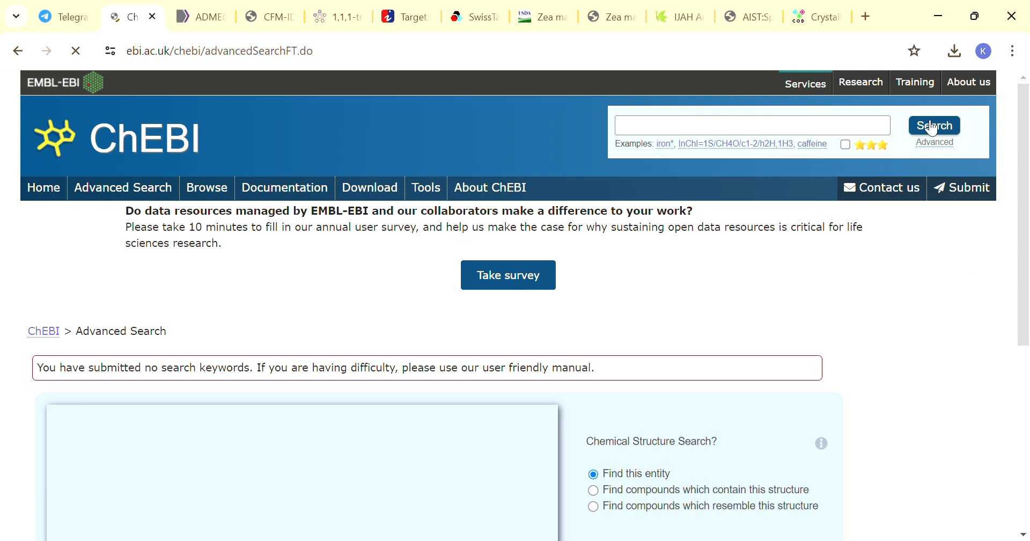
scroll(628, 356, "down", 6)
left_click(630, 358)
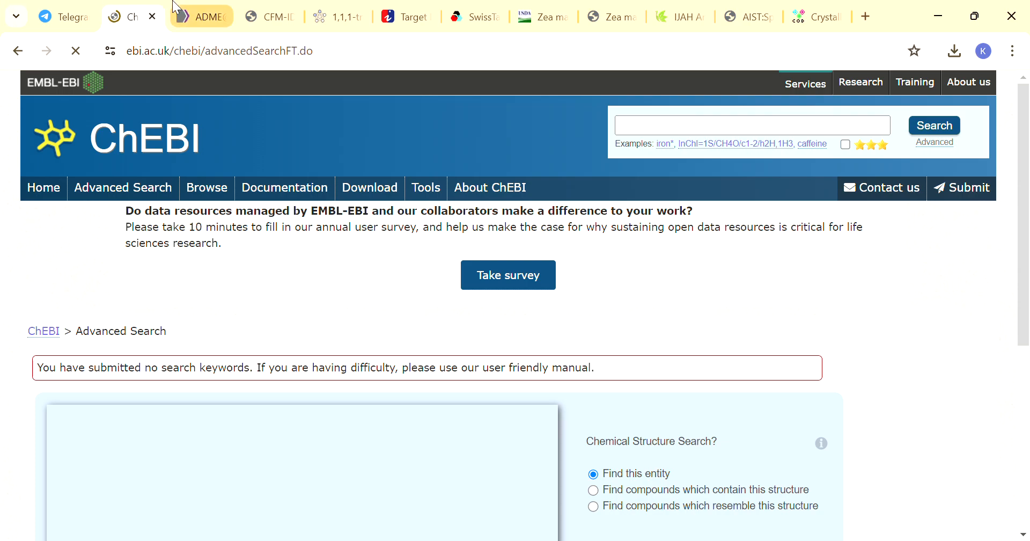
left_click(42, 18)
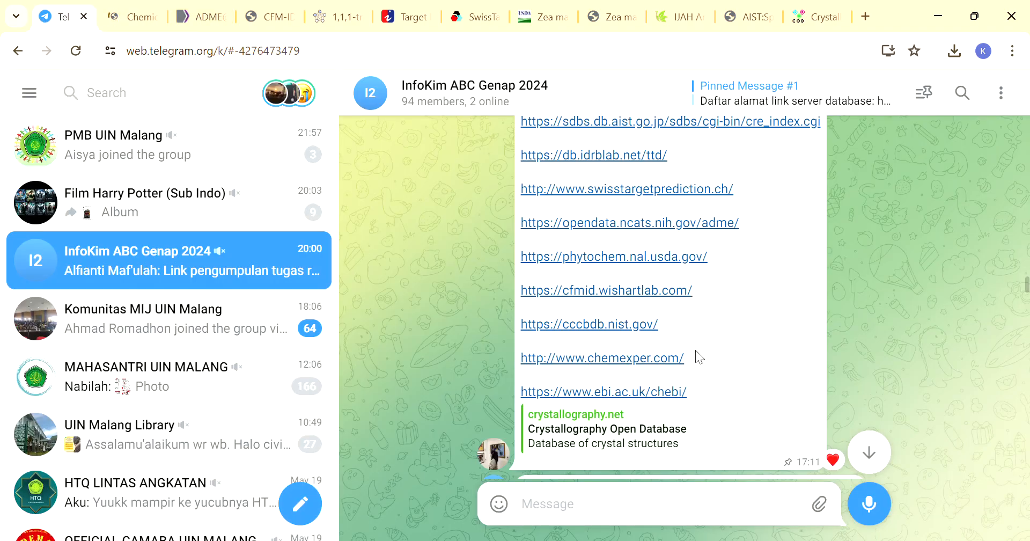
left_click(661, 359)
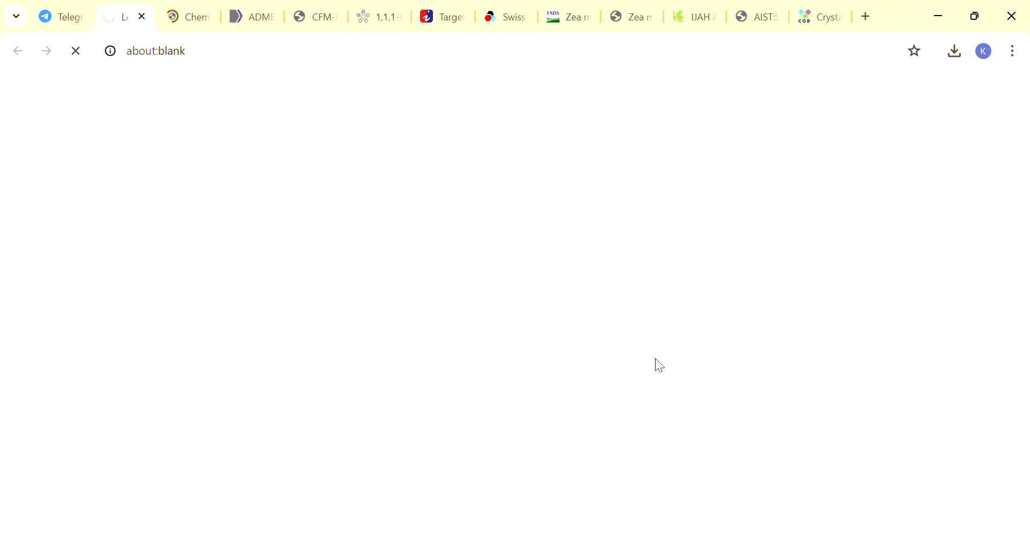
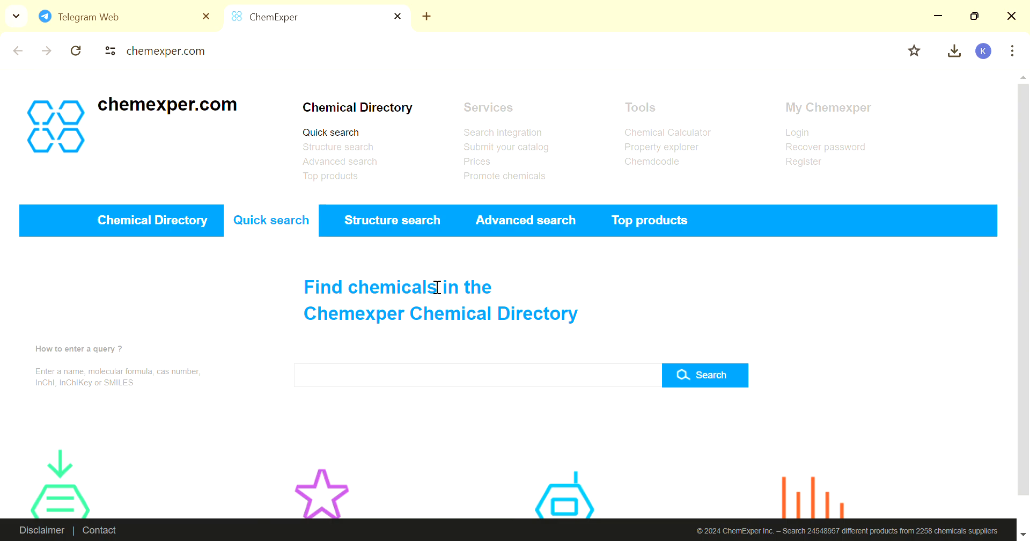
scroll(438, 287, "down", 1)
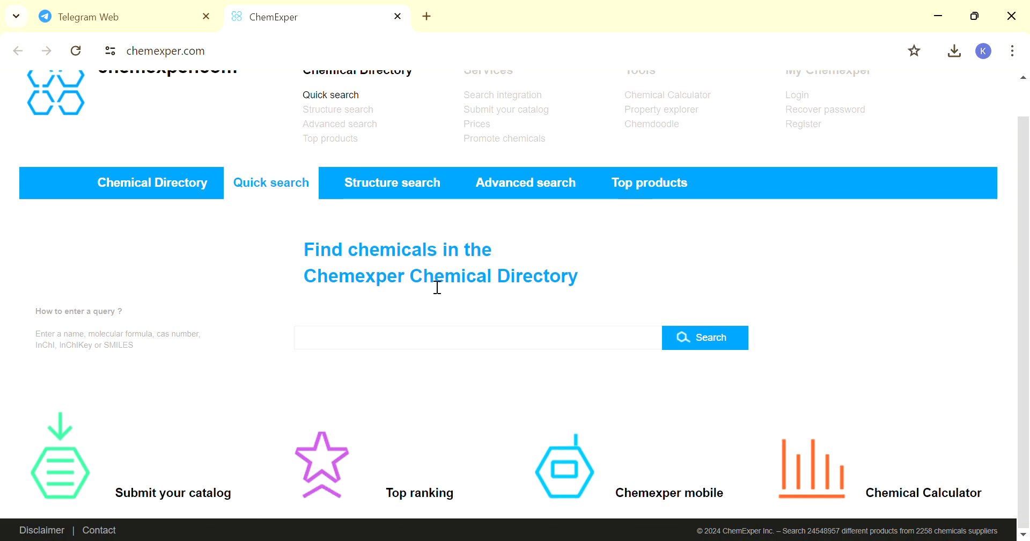
left_click(433, 338)
type("ethane")
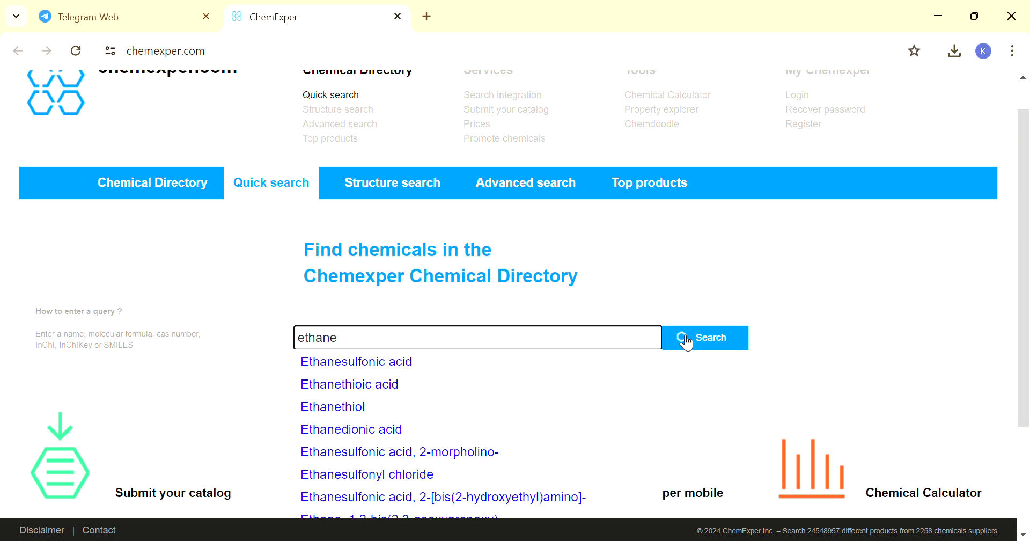
left_click(724, 338)
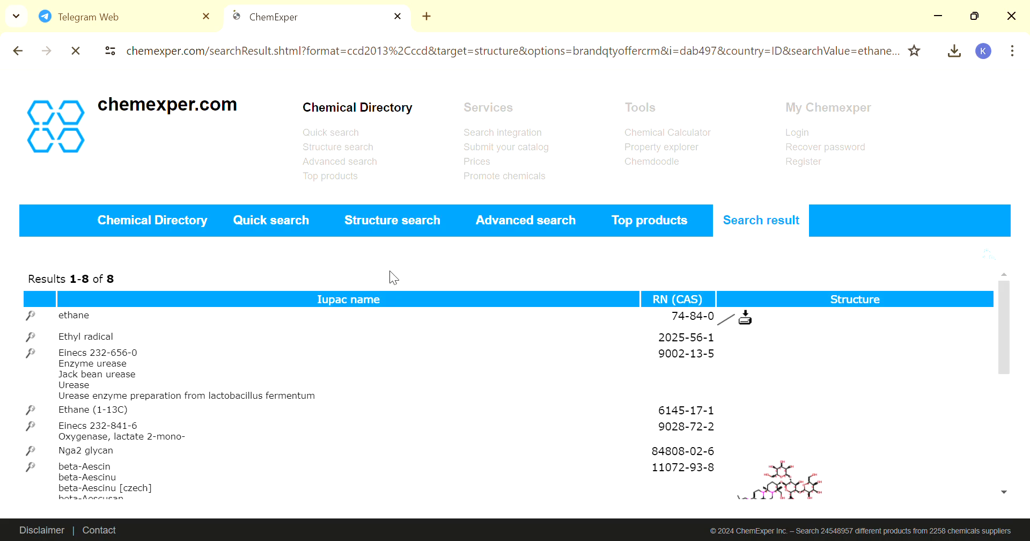
Step: Look through the ChemExper search results for ethane, checking the IUPAC names, CAS numbers and structures
scroll(593, 401, "down", 3)
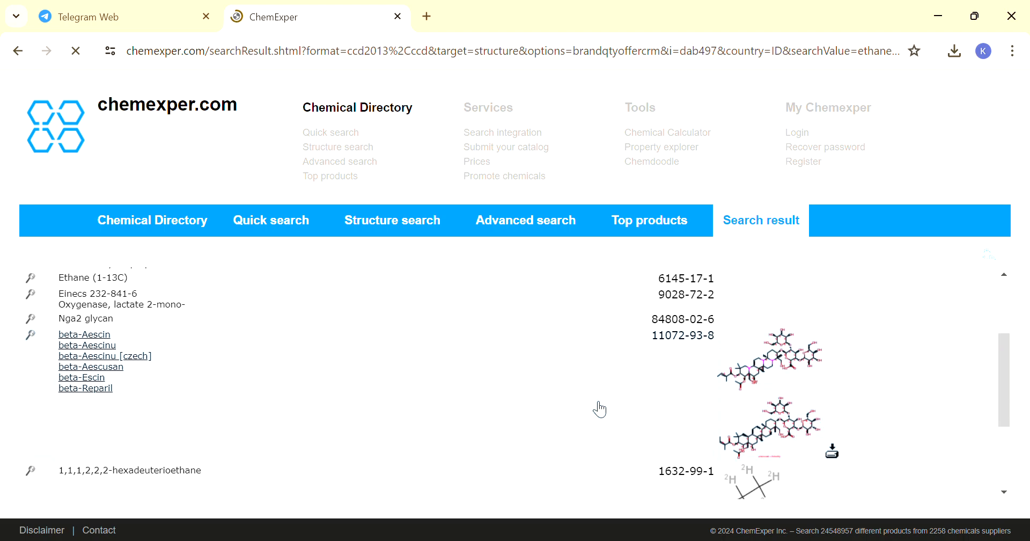
scroll(600, 410, "down", 3)
scroll(600, 410, "up", 3)
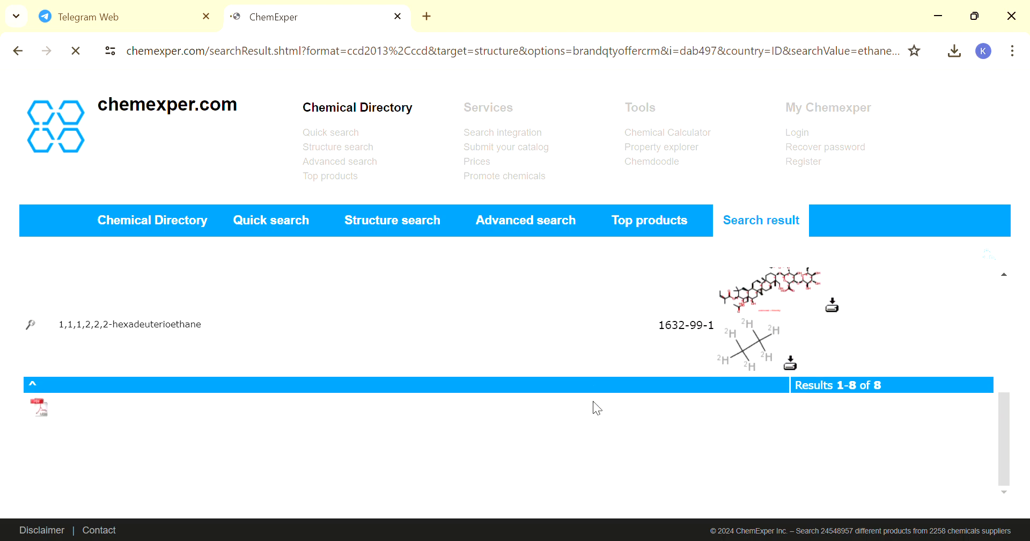
scroll(600, 410, "up", 2)
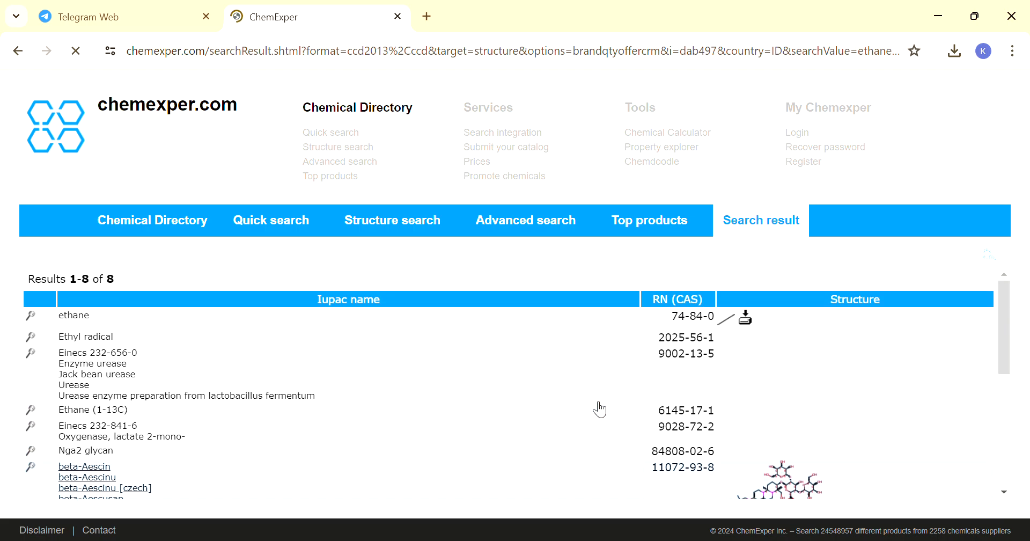
scroll(594, 402, "down", 3)
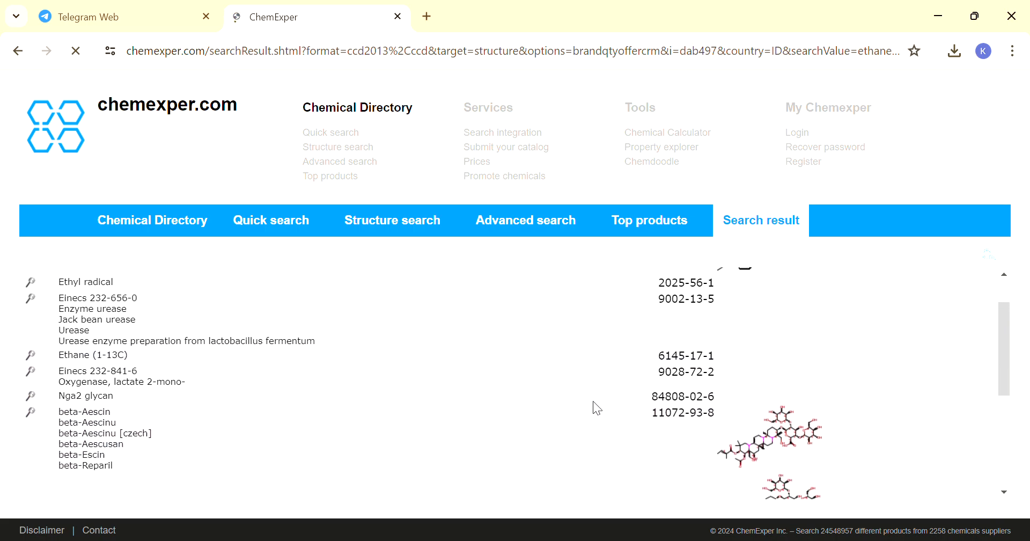
Step: Open ChemExper's Structure search page and look over its query instructions and search options
left_click(379, 218)
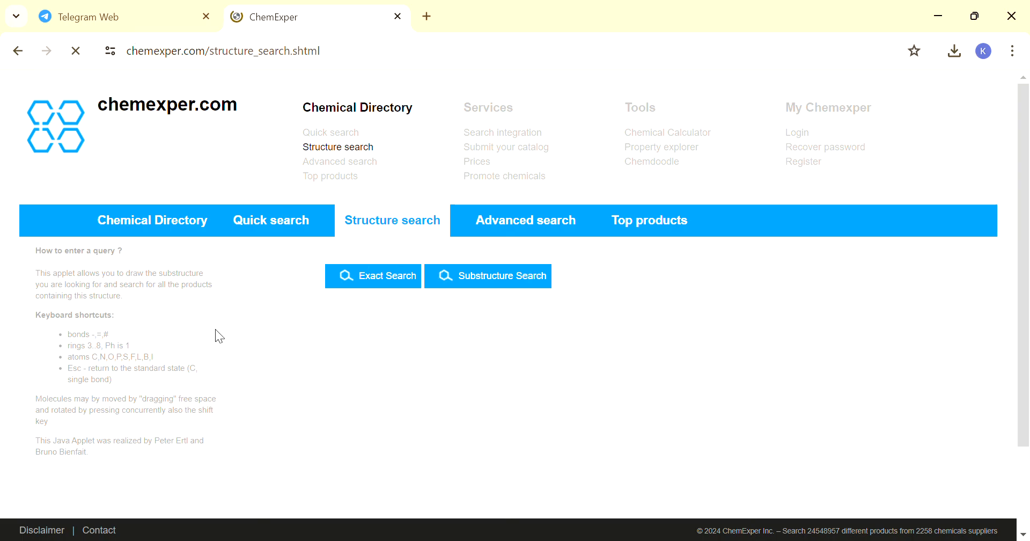
scroll(260, 394, "down", 2)
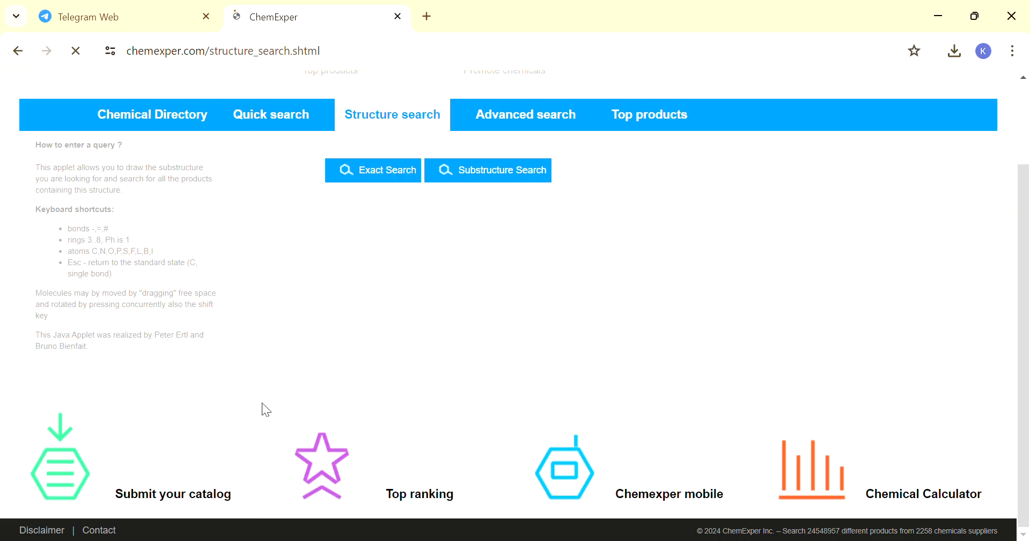
scroll(262, 403, "up", 2)
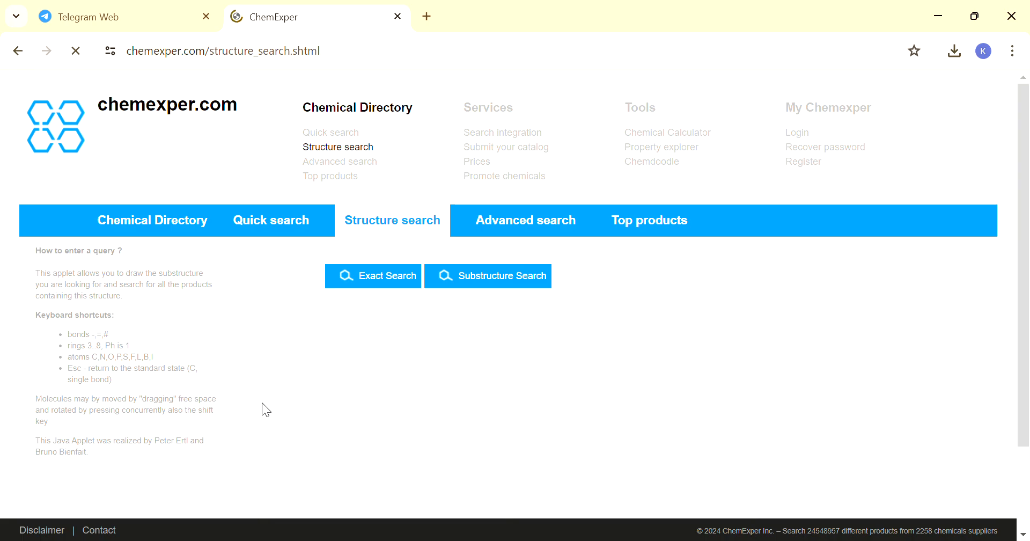
Step: Return to the link list in the Telegram chat, open the cccbdb.nist.gov link and look over the CCCBDB home page
left_click(122, 8)
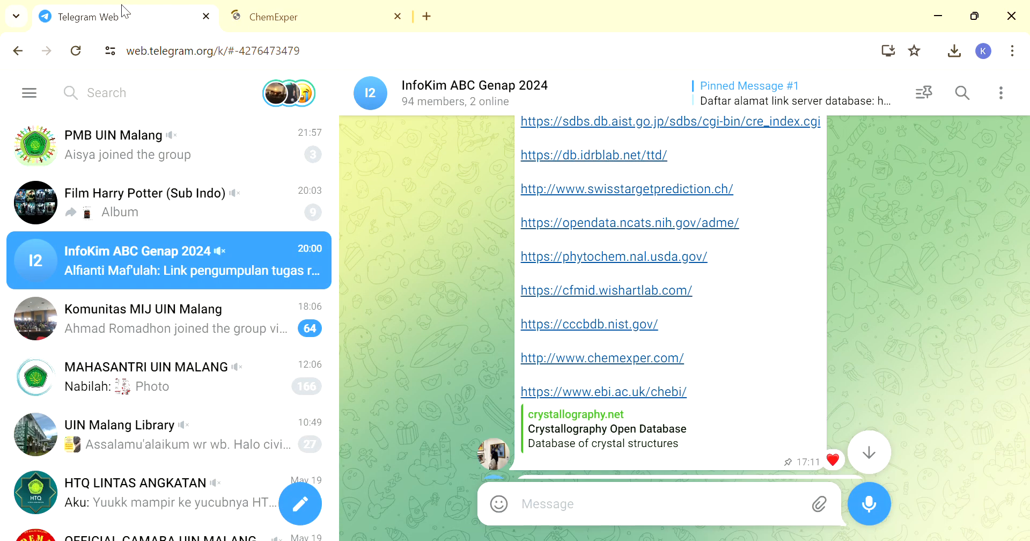
left_click(634, 322)
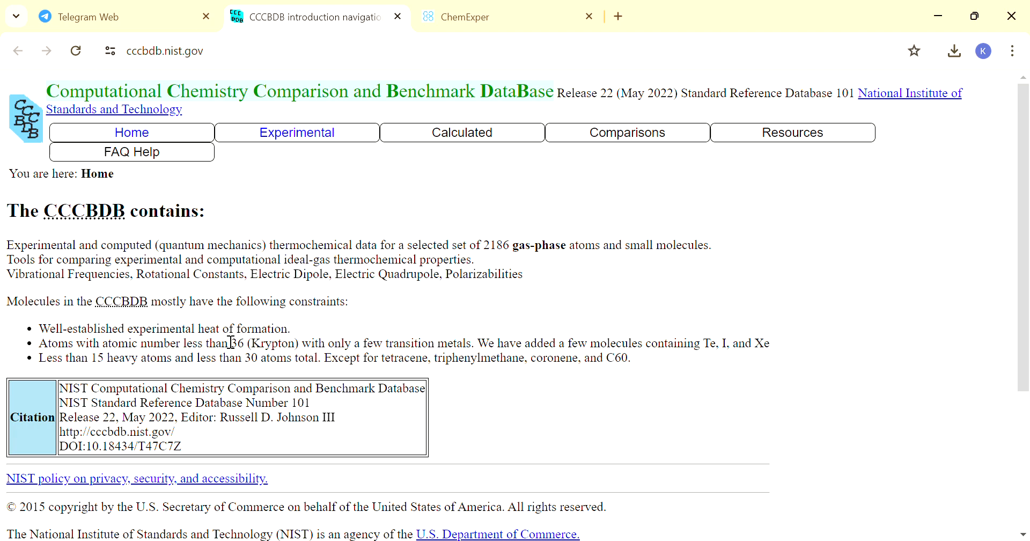
scroll(231, 342, "down", 1)
scroll(230, 342, "down", 2)
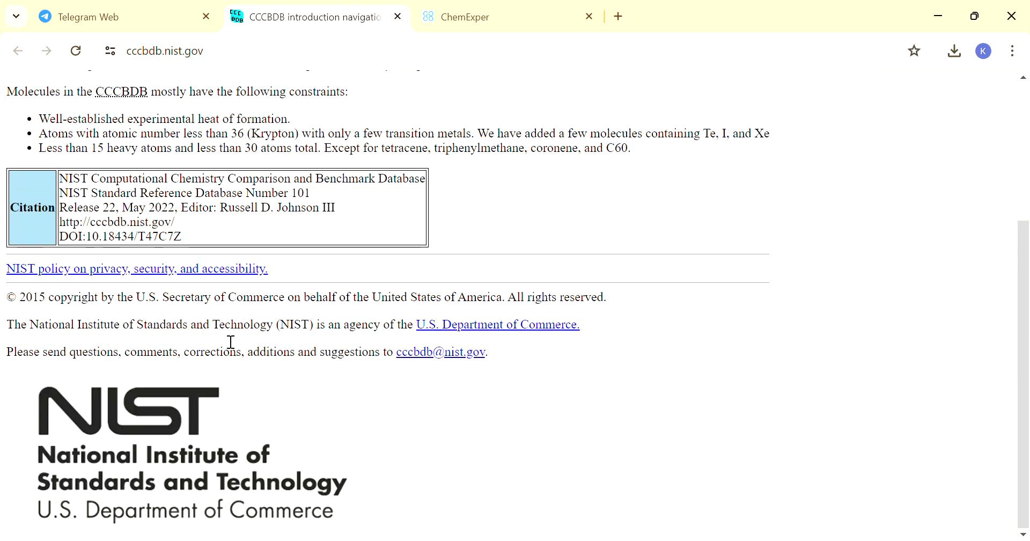
scroll(223, 335, "up", 3)
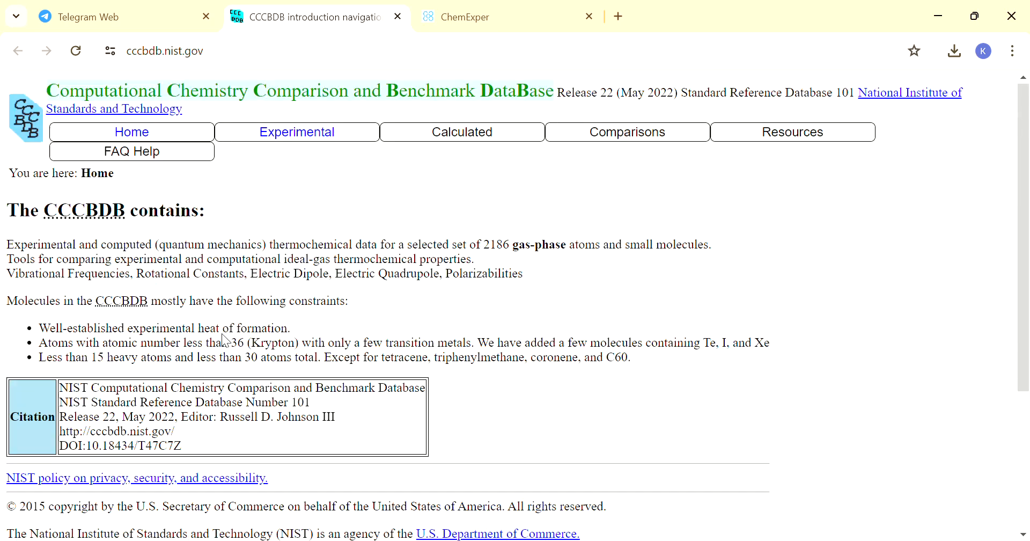
Step: Open CCCBDB's experimental data page for one molecule with all properties and submit "ethane" as the query
mouse_move(298, 145)
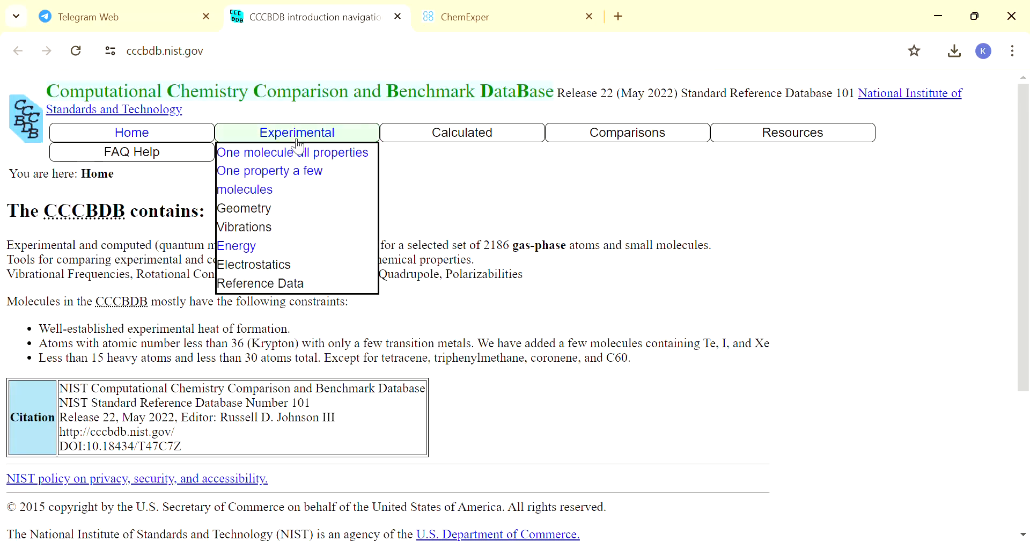
left_click(349, 160)
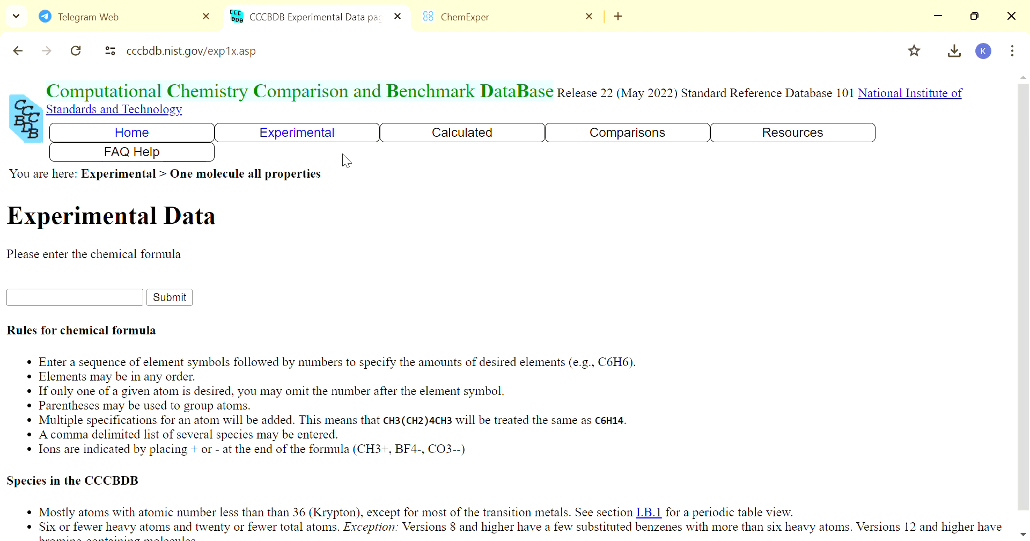
scroll(385, 330, "down", 1)
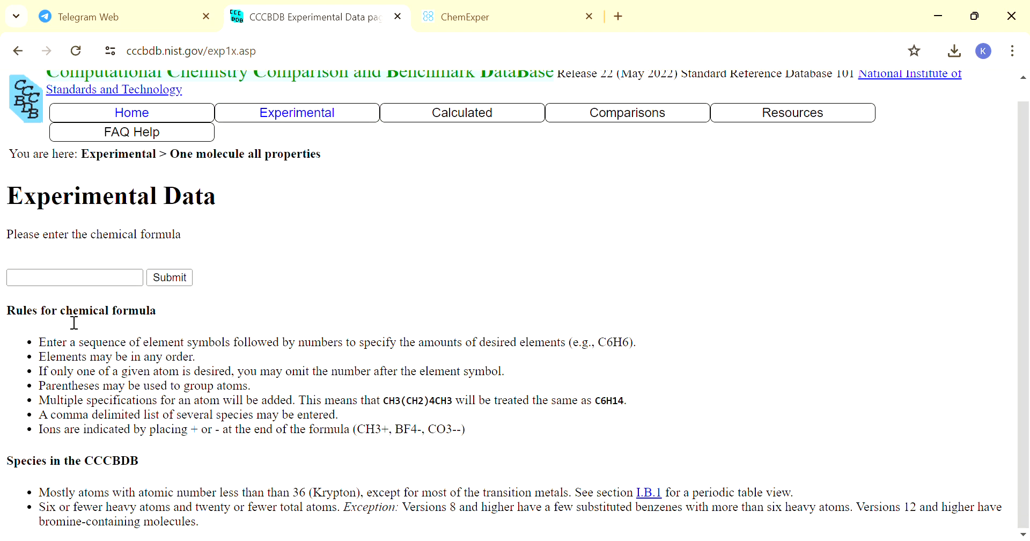
left_click(66, 282)
type("eth")
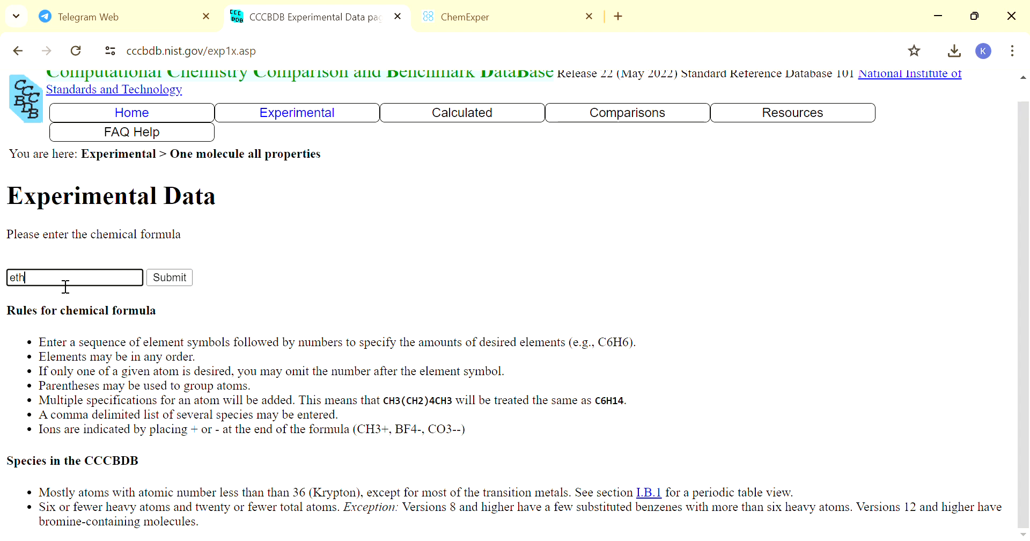
type("ane")
key("Return")
left_click(171, 279)
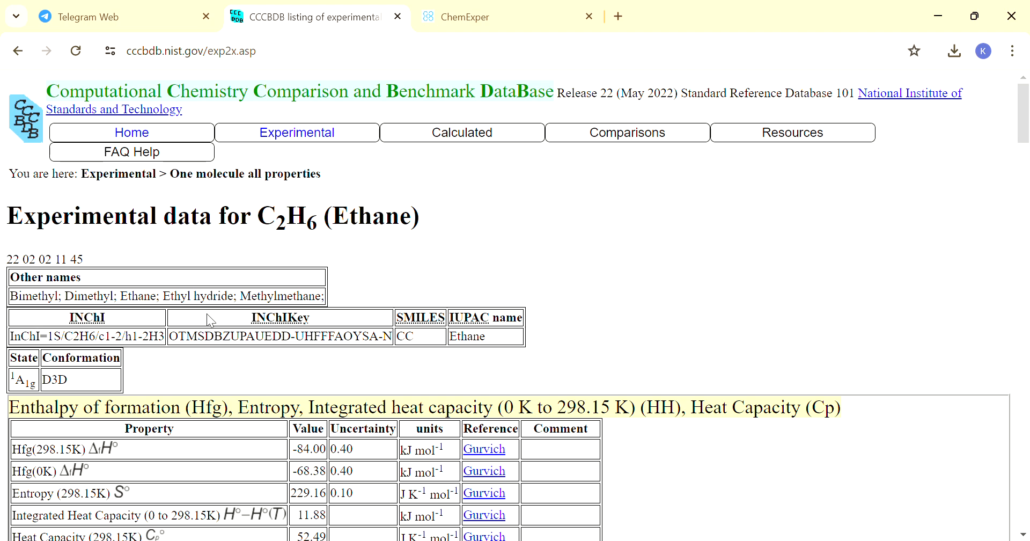
Step: Examine ethane's identifiers, enthalpy and heat capacity values, vibrational levels and rotational constants on the CCCBDB experimental data page
scroll(255, 263, "down", 3)
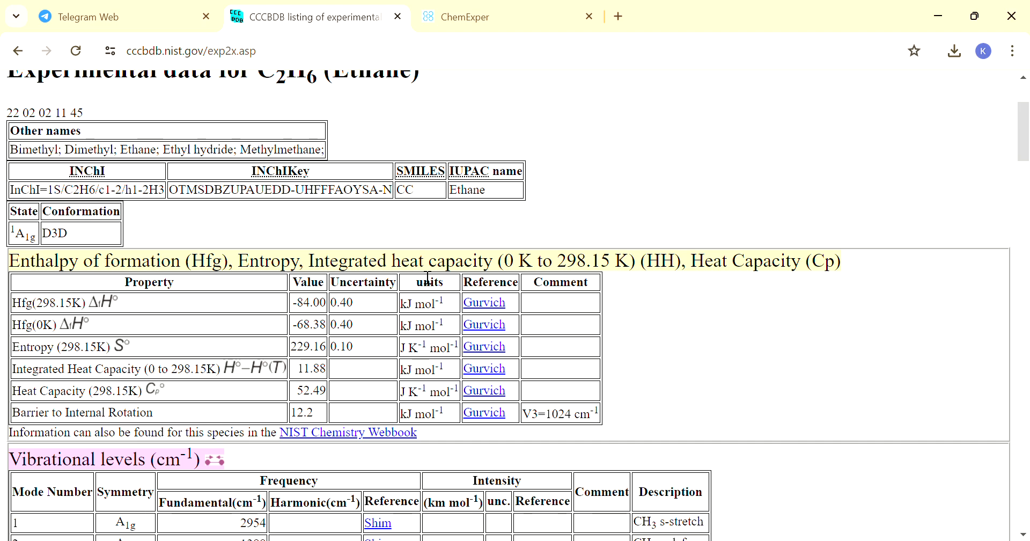
scroll(355, 326, "down", 4)
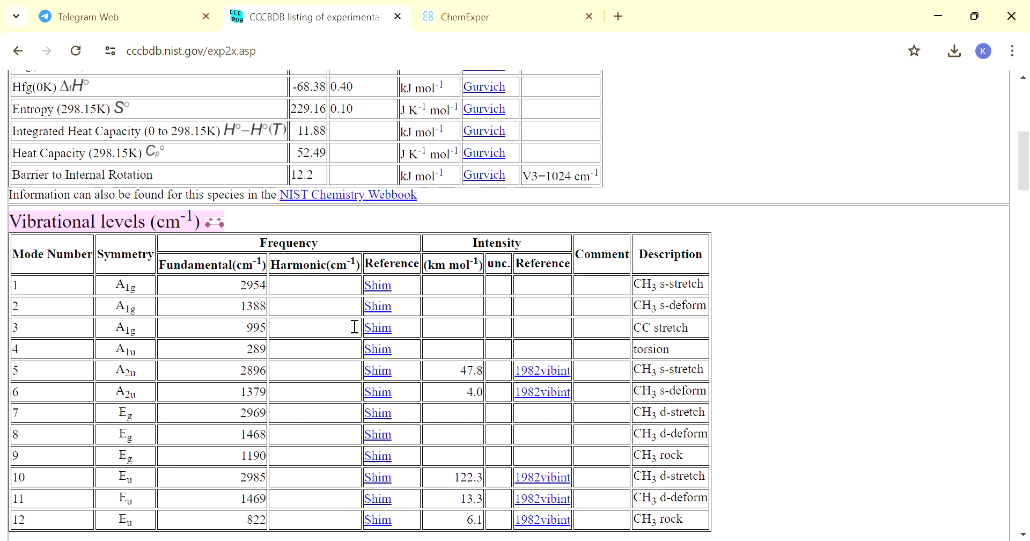
scroll(355, 326, "down", 4)
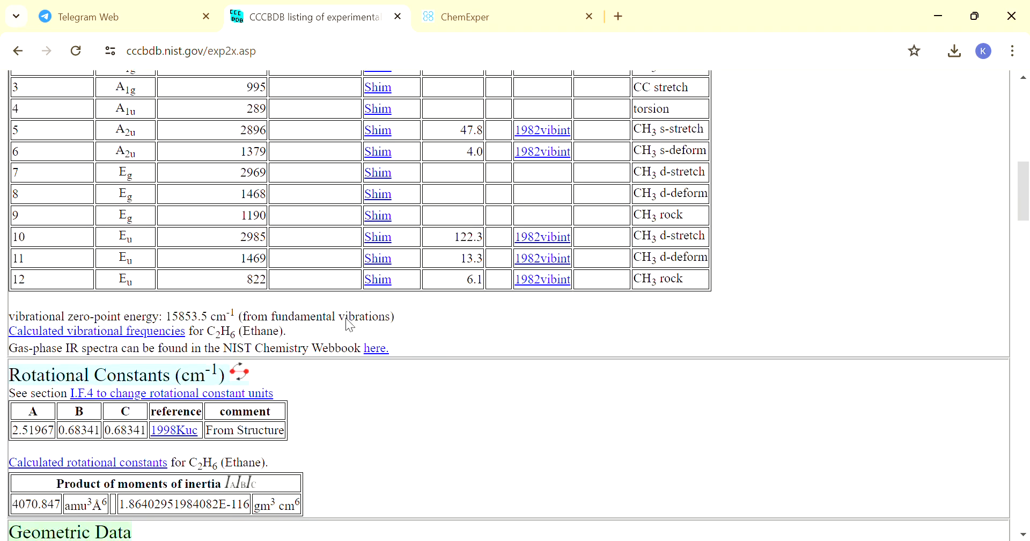
scroll(346, 317, "down", 5)
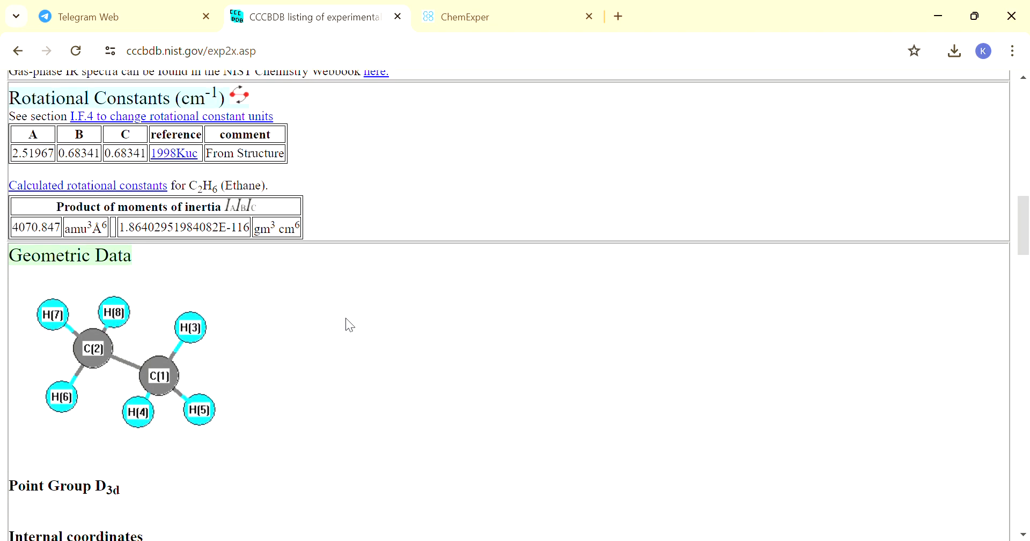
Step: Review ethane's geometric data, including internal coordinates, Cartesians, atom-atom distances, experimental bond angles, bond descriptions and connectivity
scroll(346, 319, "down", 2)
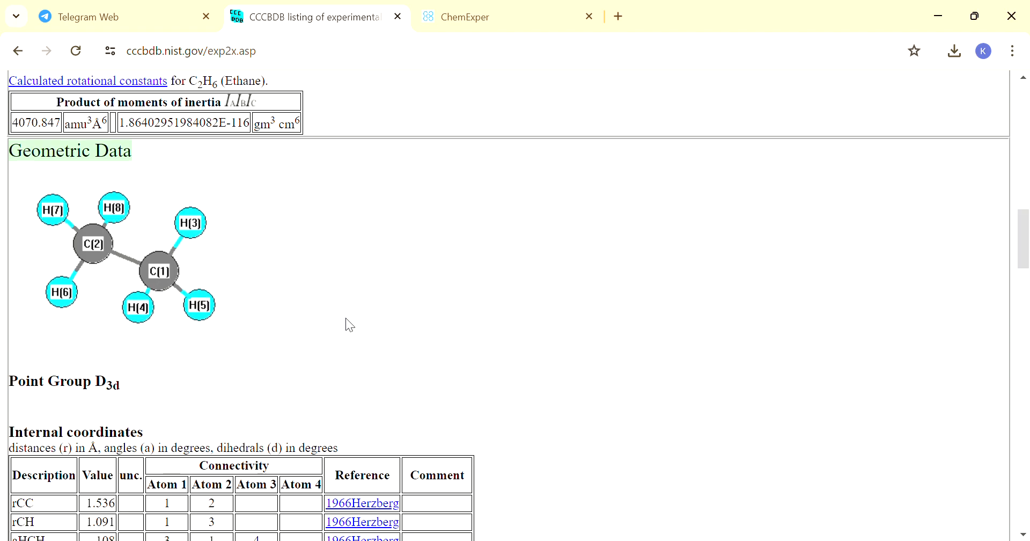
scroll(346, 319, "down", 2)
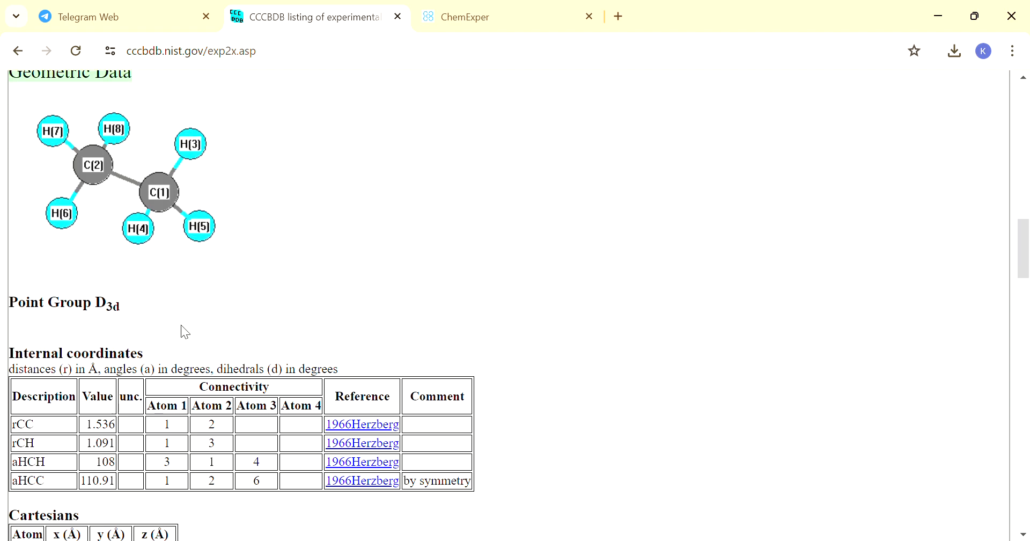
scroll(185, 333, "down", 2)
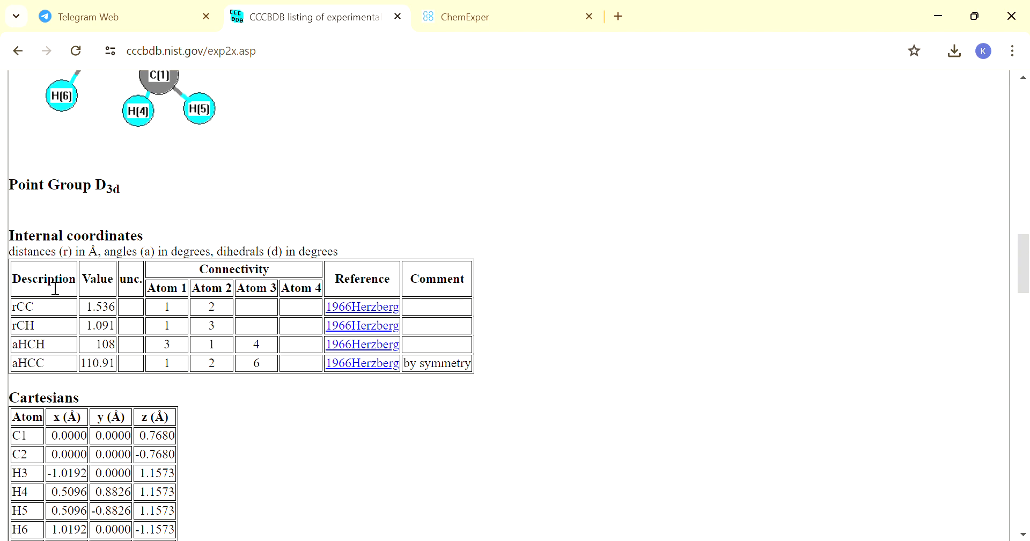
scroll(143, 412, "down", 8)
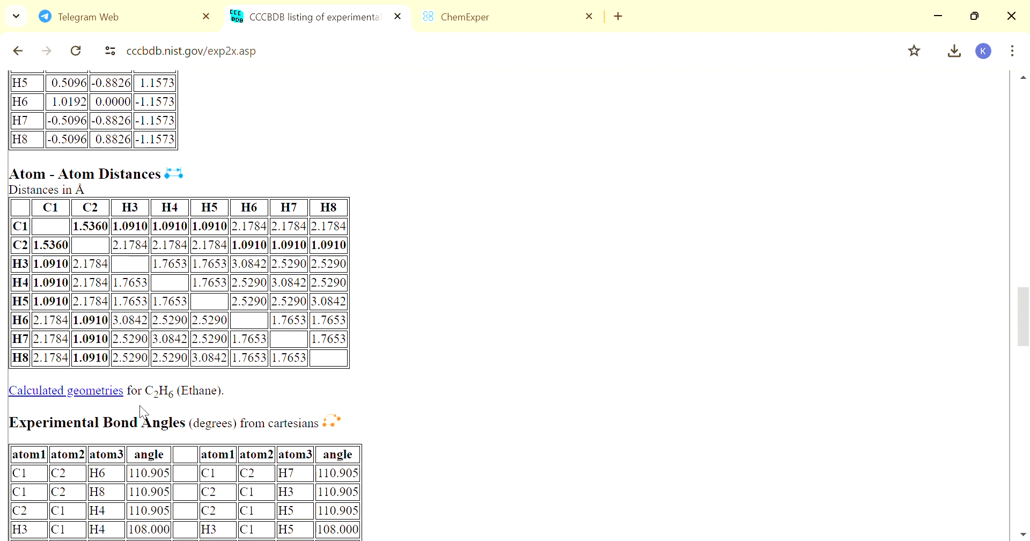
scroll(143, 408, "down", 6)
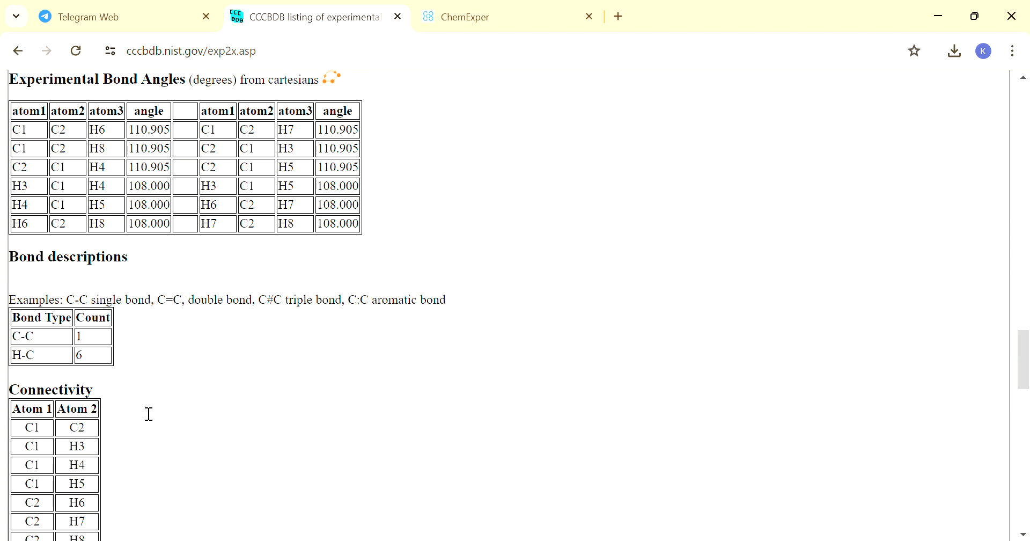
scroll(150, 414, "down", 3)
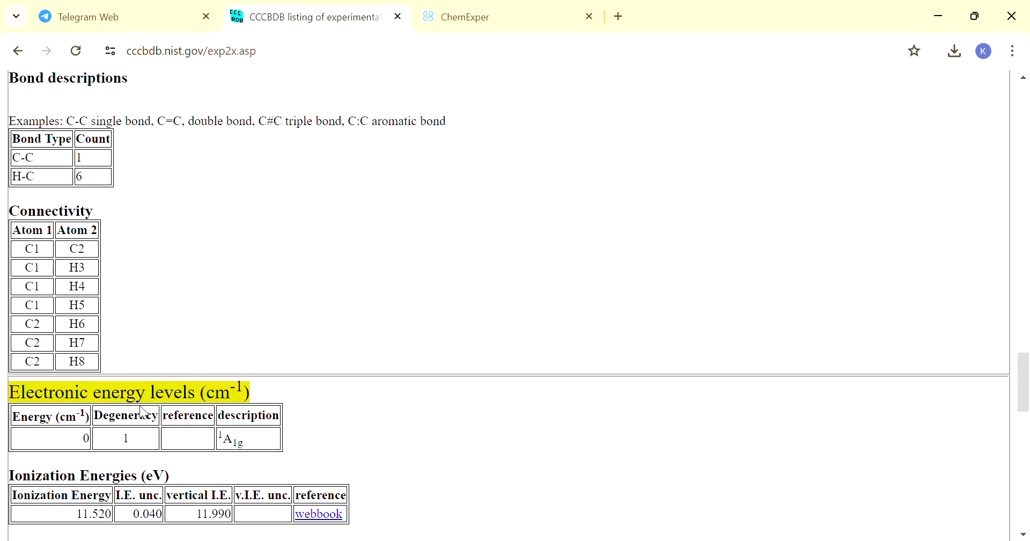
scroll(141, 411, "up", 2)
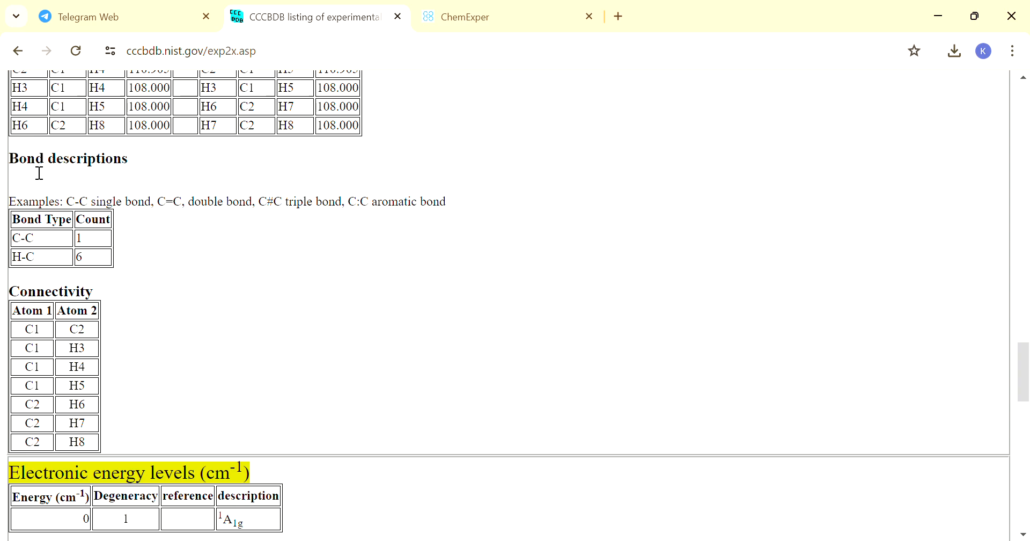
scroll(127, 184, "up", 3)
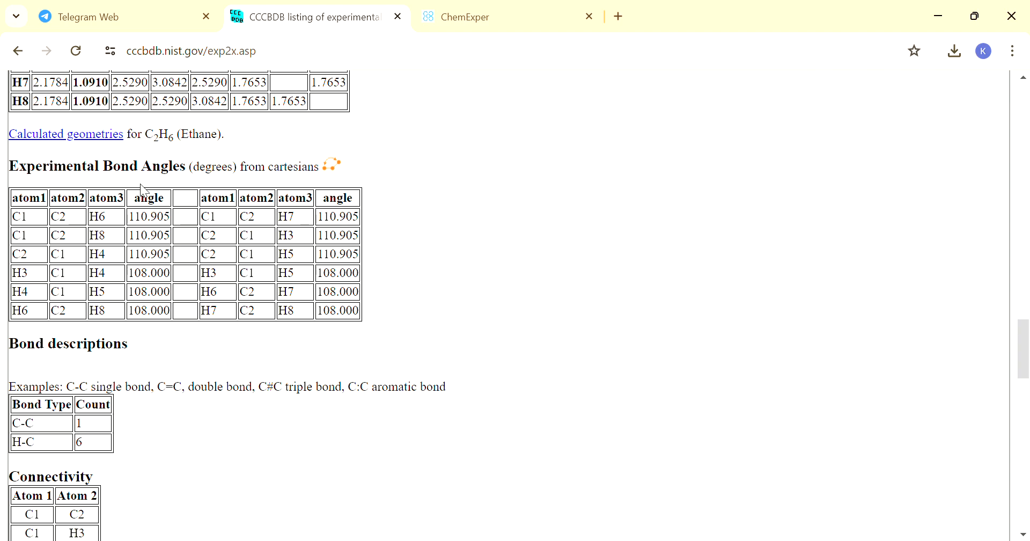
scroll(143, 190, "up", 1)
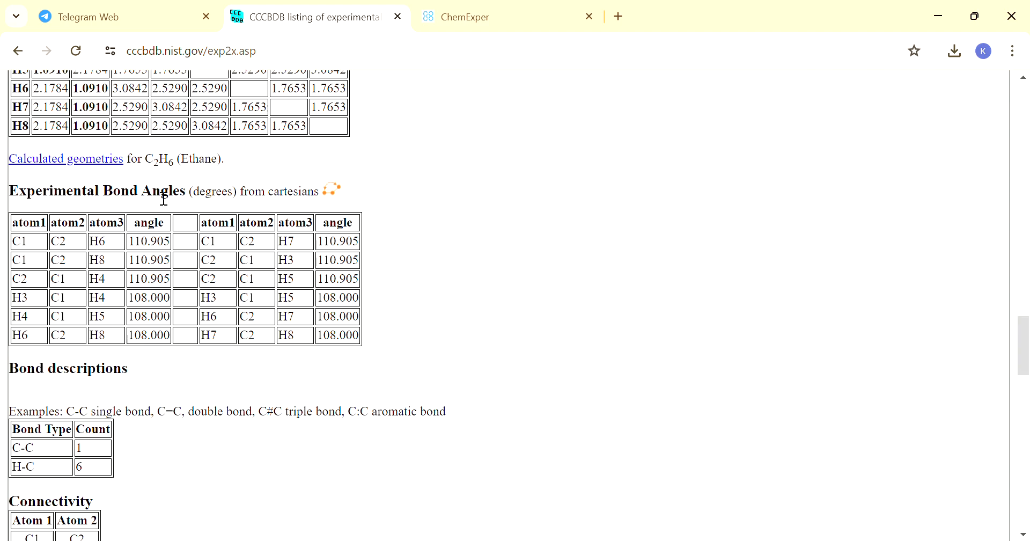
scroll(186, 214, "down", 3)
scroll(185, 213, "down", 3)
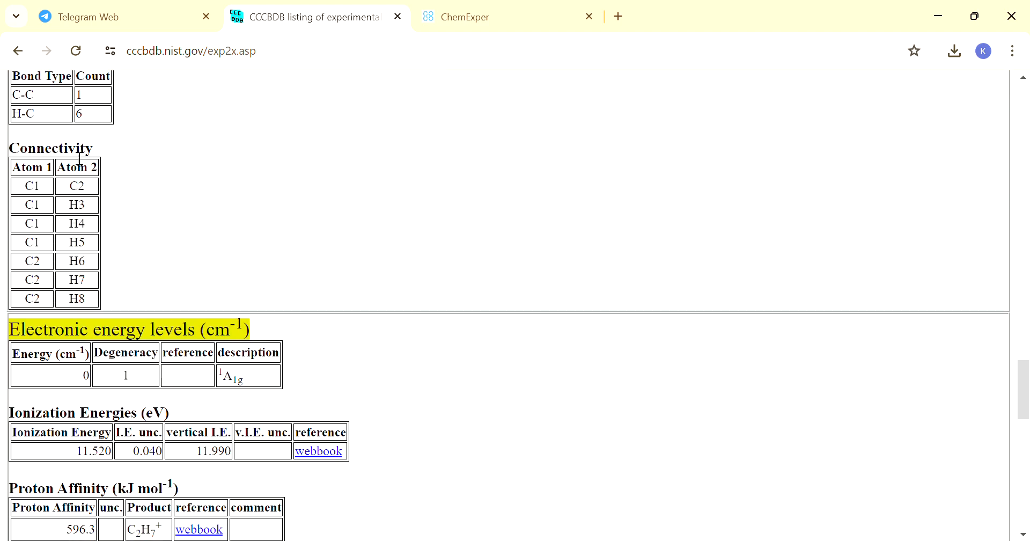
Step: Review ethane's electronic energy levels, ionization energies, proton affinity, dipole and quadrupole data and references, and return to the page's beginning
scroll(223, 314, "down", 3)
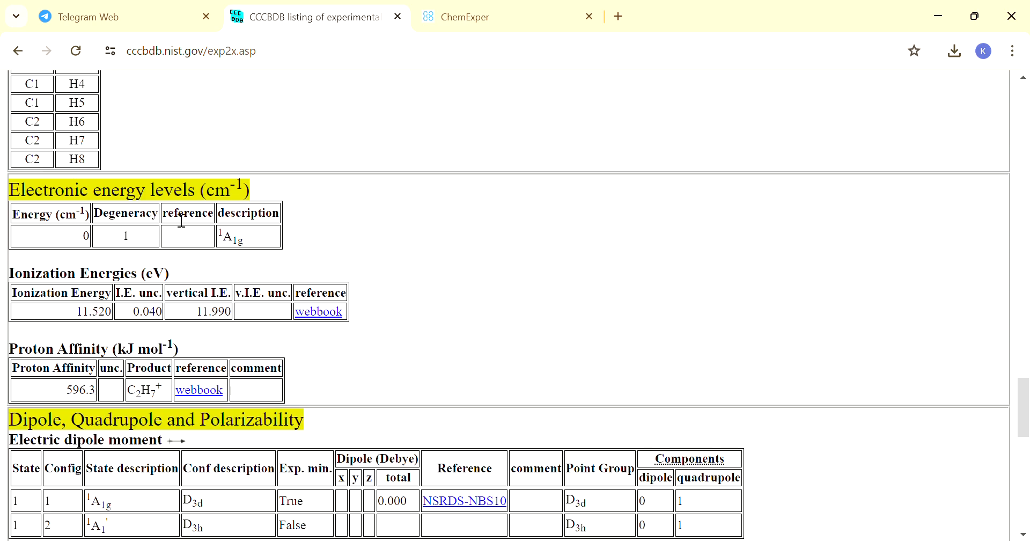
scroll(251, 228, "down", 3)
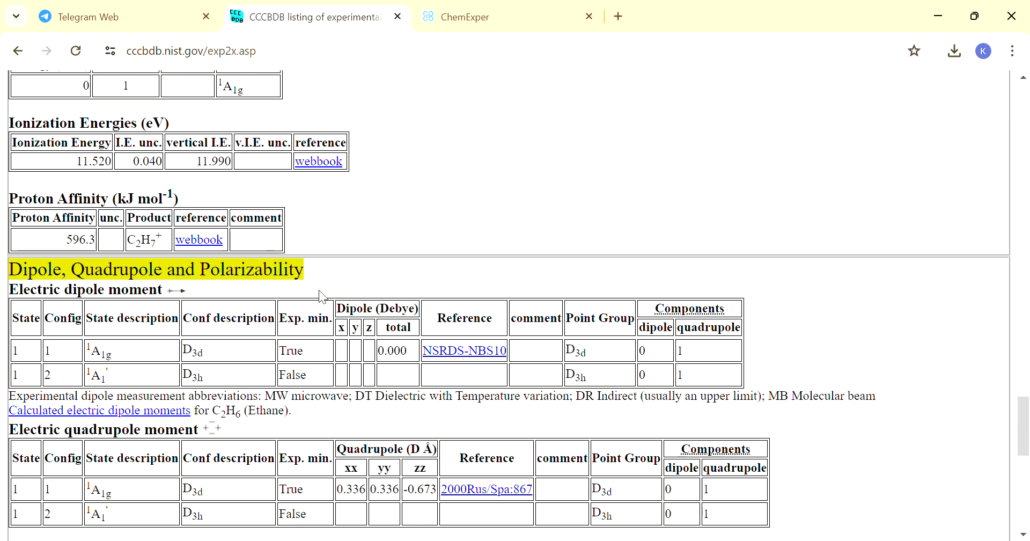
scroll(330, 298, "down", 2)
scroll(327, 293, "down", 7)
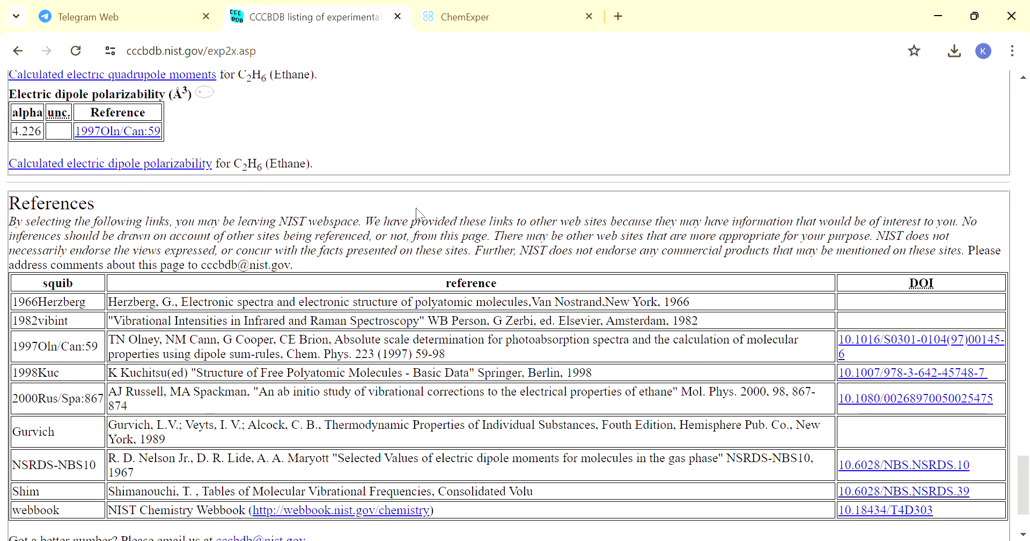
scroll(471, 290, "down", 1)
scroll(470, 291, "down", 1)
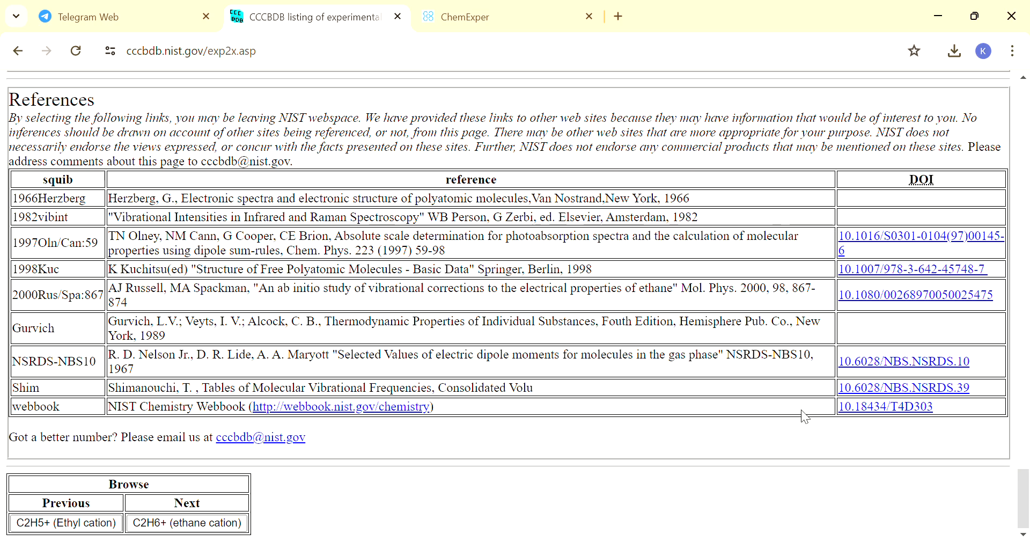
scroll(533, 194, "up", 15)
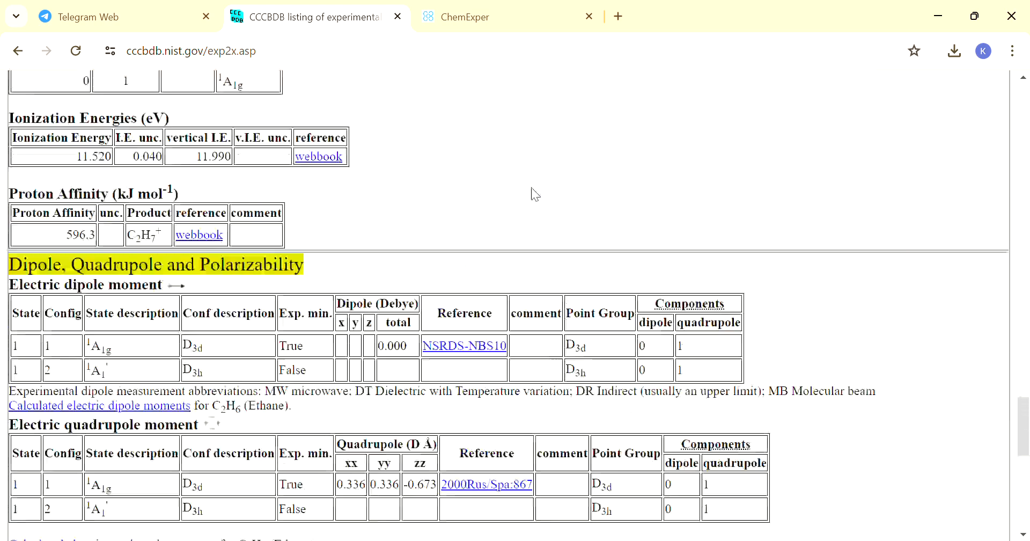
scroll(535, 194, "up", 20)
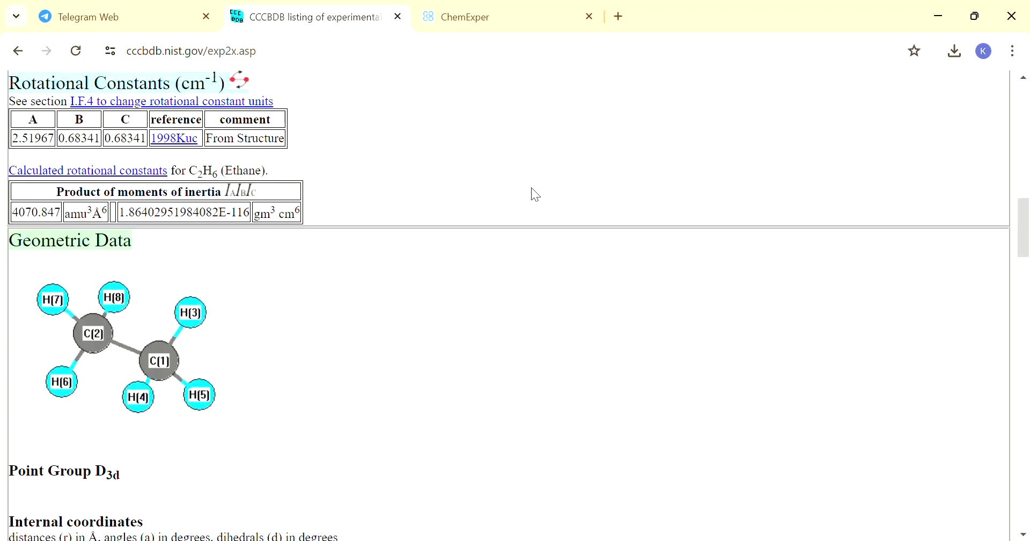
scroll(531, 188, "up", 3)
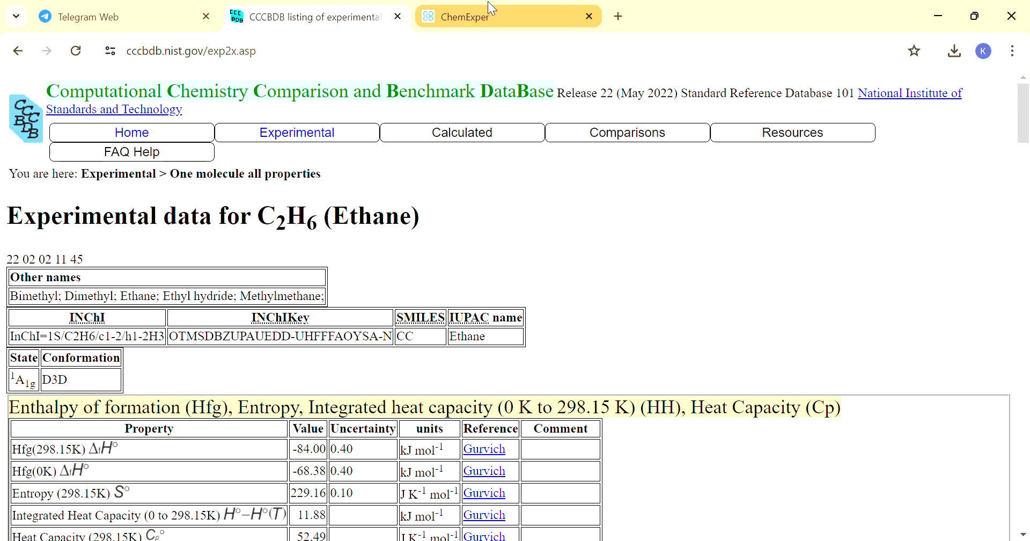
Step: Compare the ChemExper Structure search page with CCCBDB's ethane data by switching between them, ending on ChemExper
left_click(488, 2)
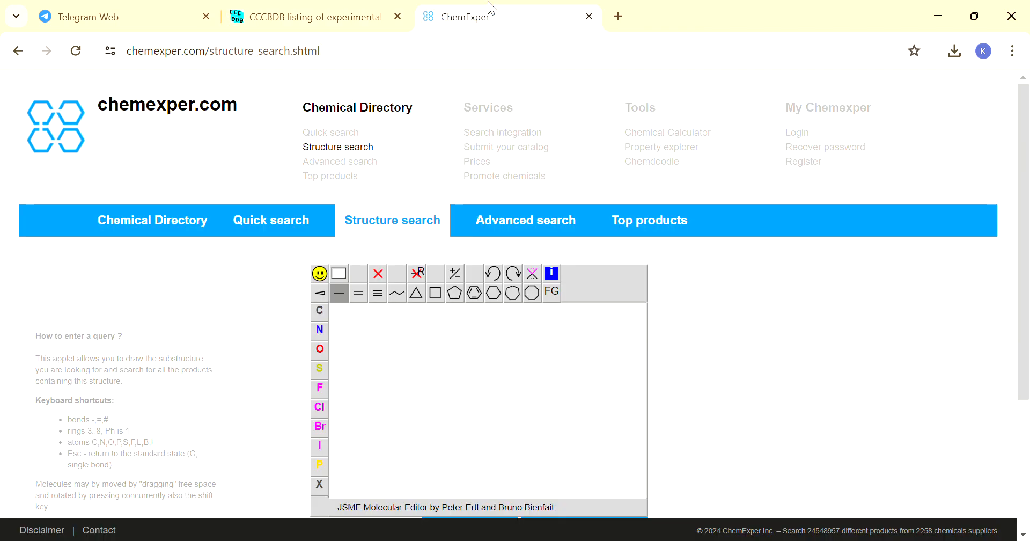
left_click(299, 19)
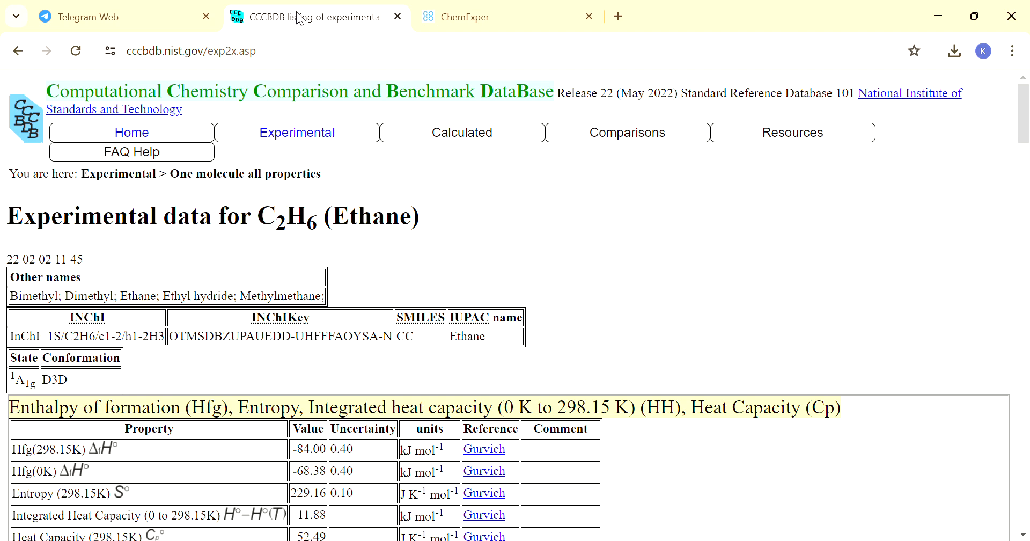
left_click(505, 20)
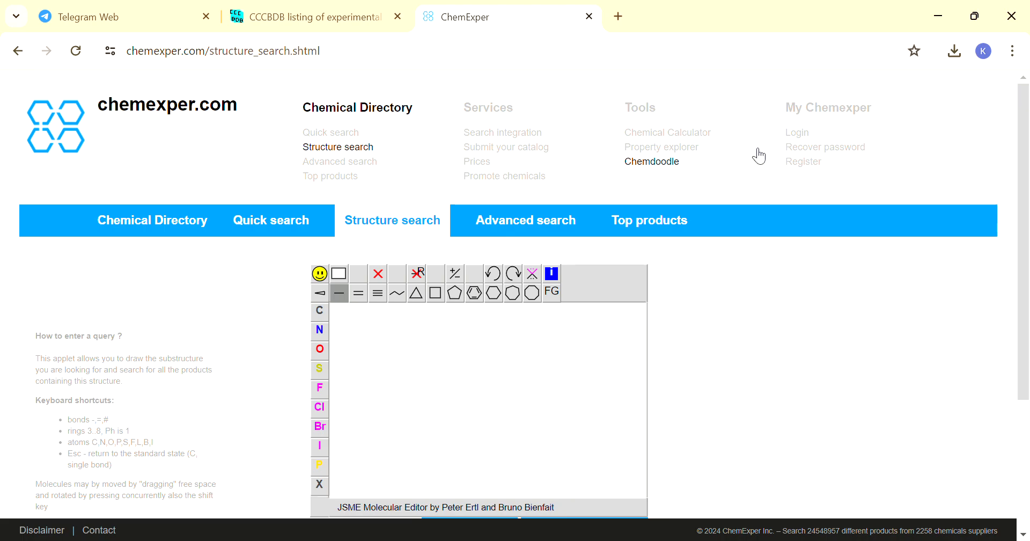
left_click(299, 24)
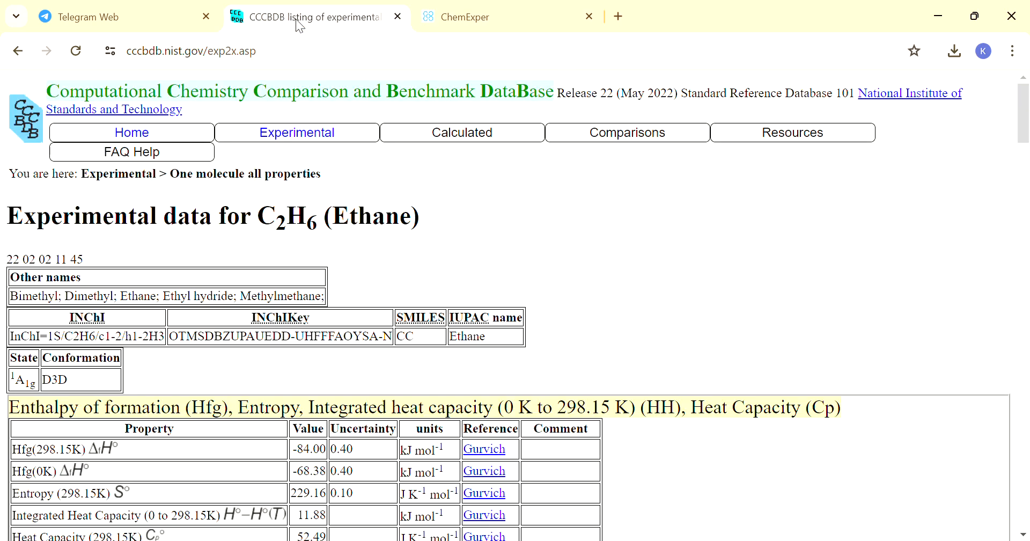
left_click(453, 8)
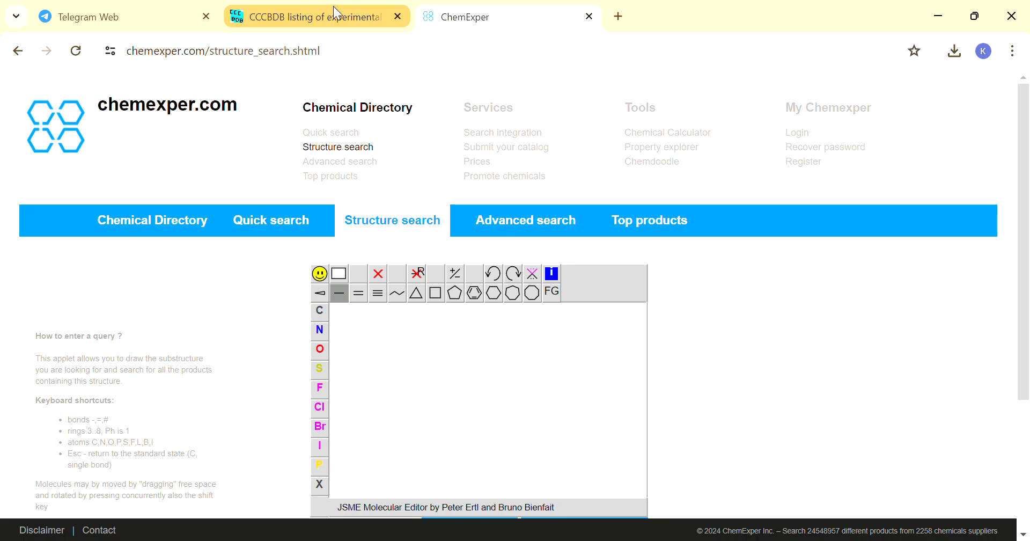